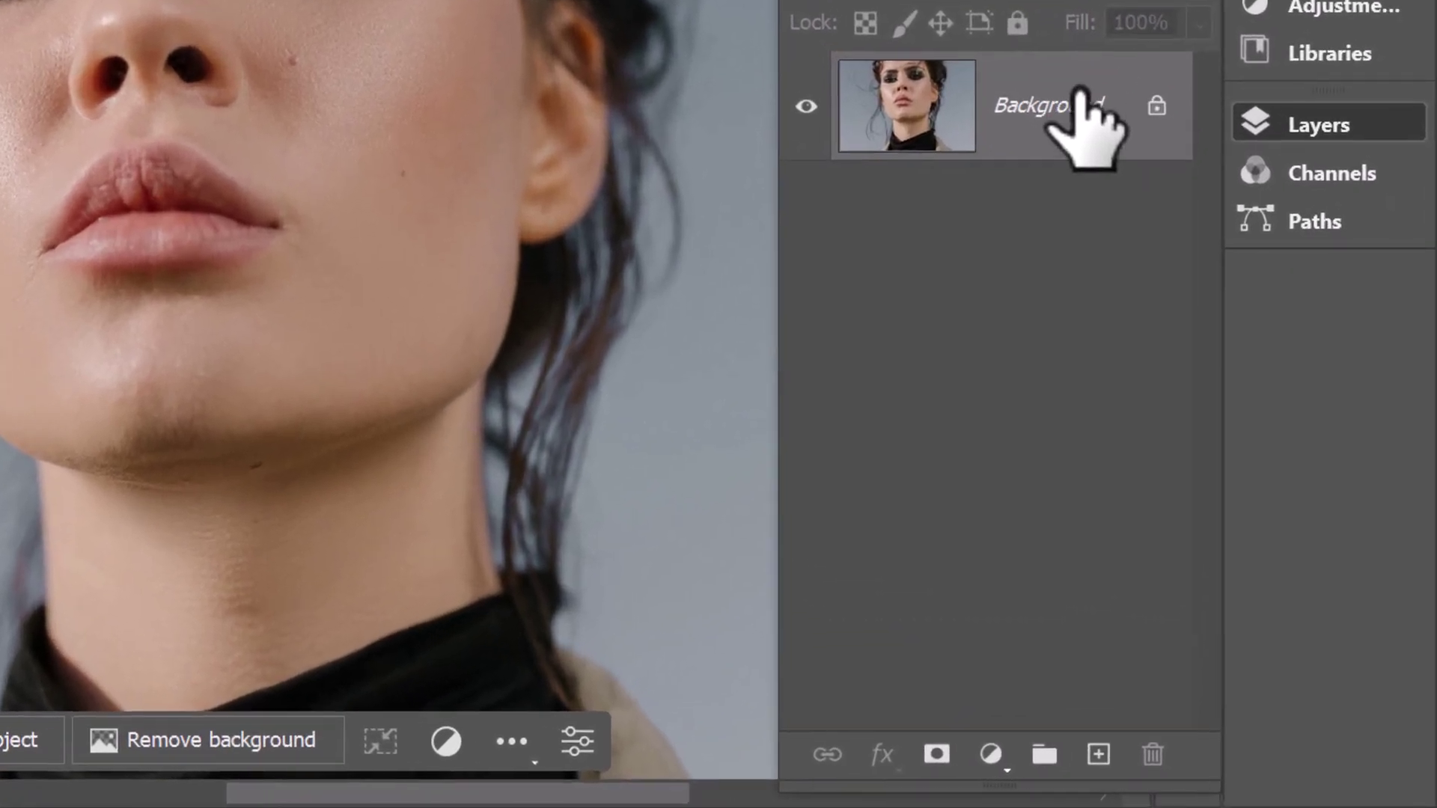
Duplicate the Background layer of the woman's portrait.
left_click_drag(1077, 112, 1097, 754)
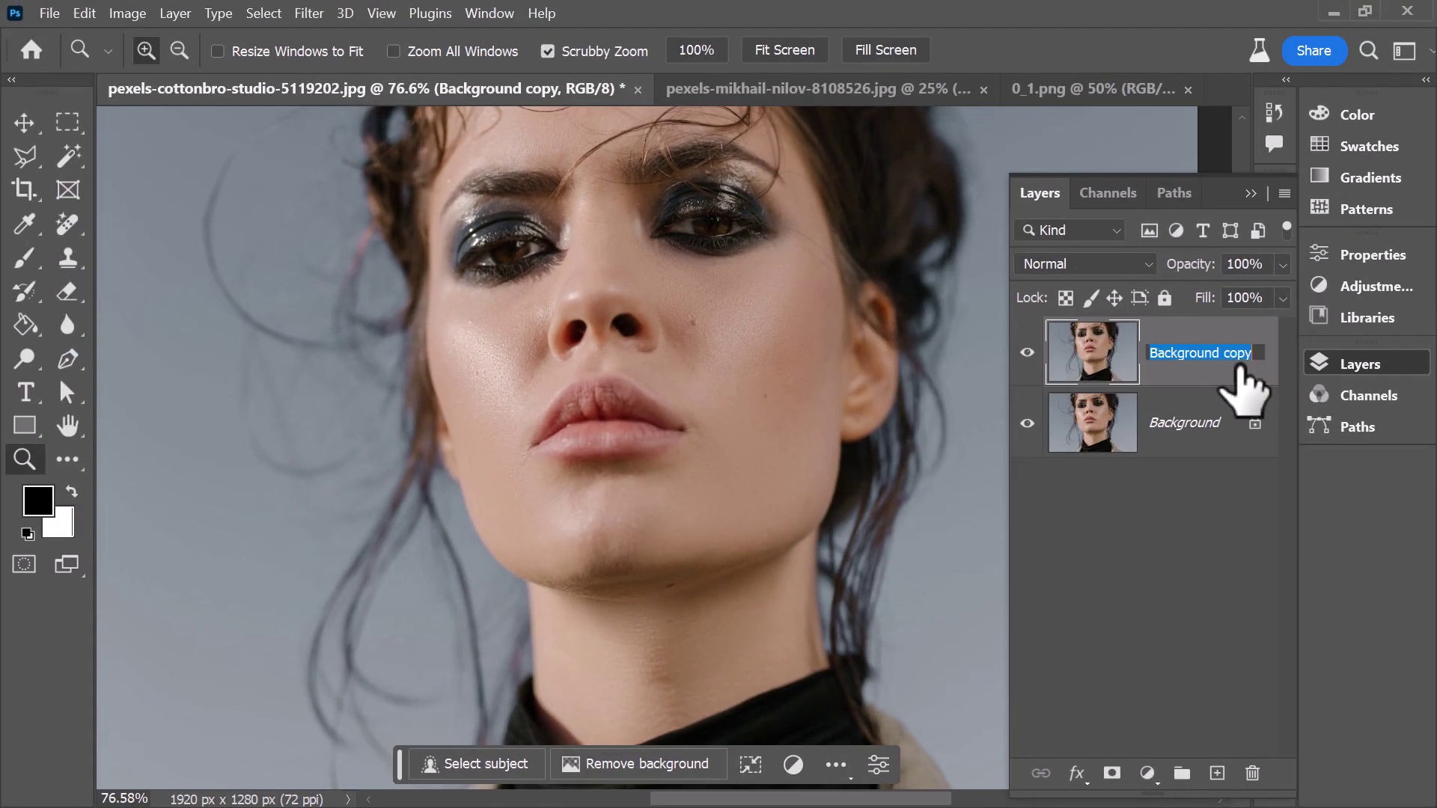
left_click(1248, 327)
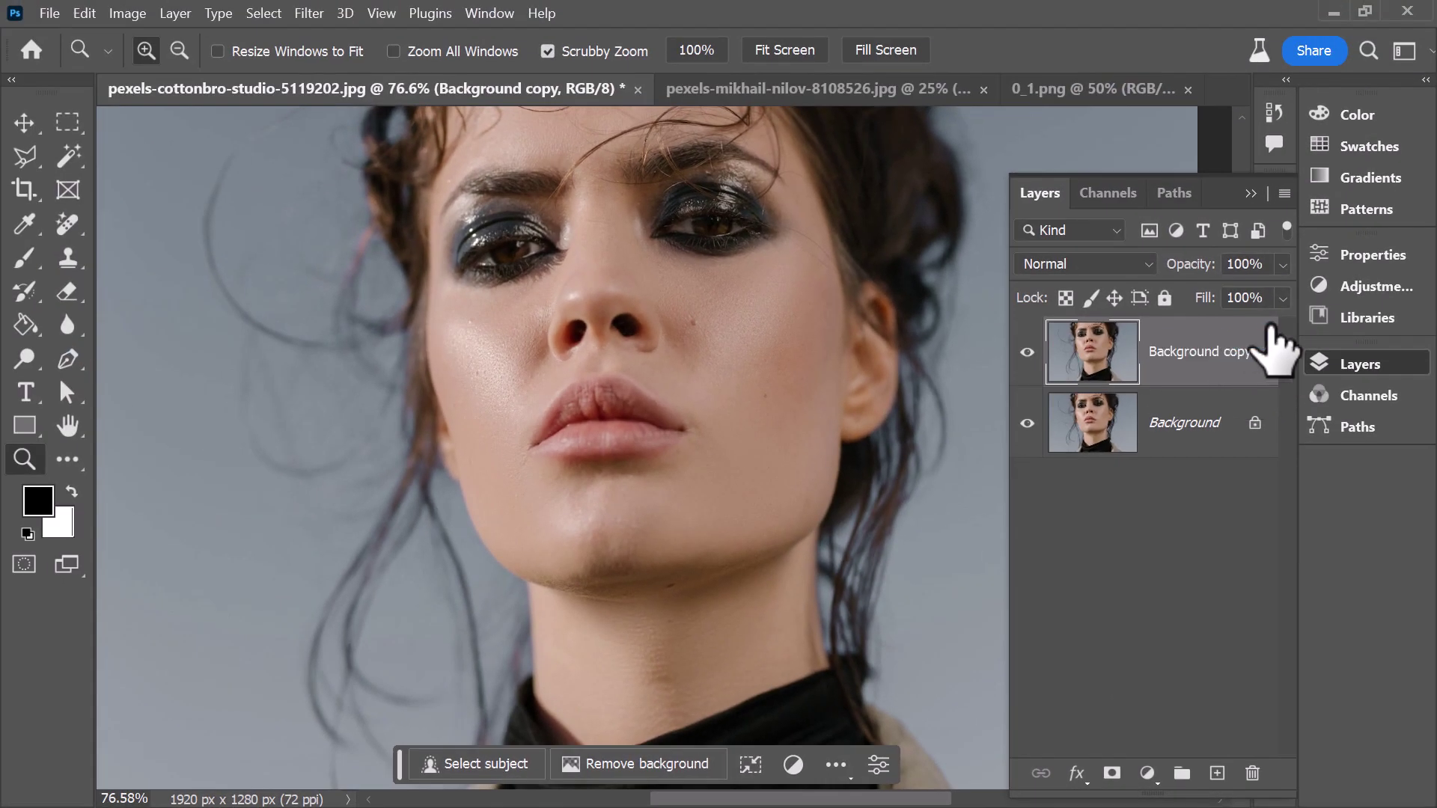
Limit the copied layer's blending to the R channel and shift it slightly left on the canvas.
double_click(1248, 348)
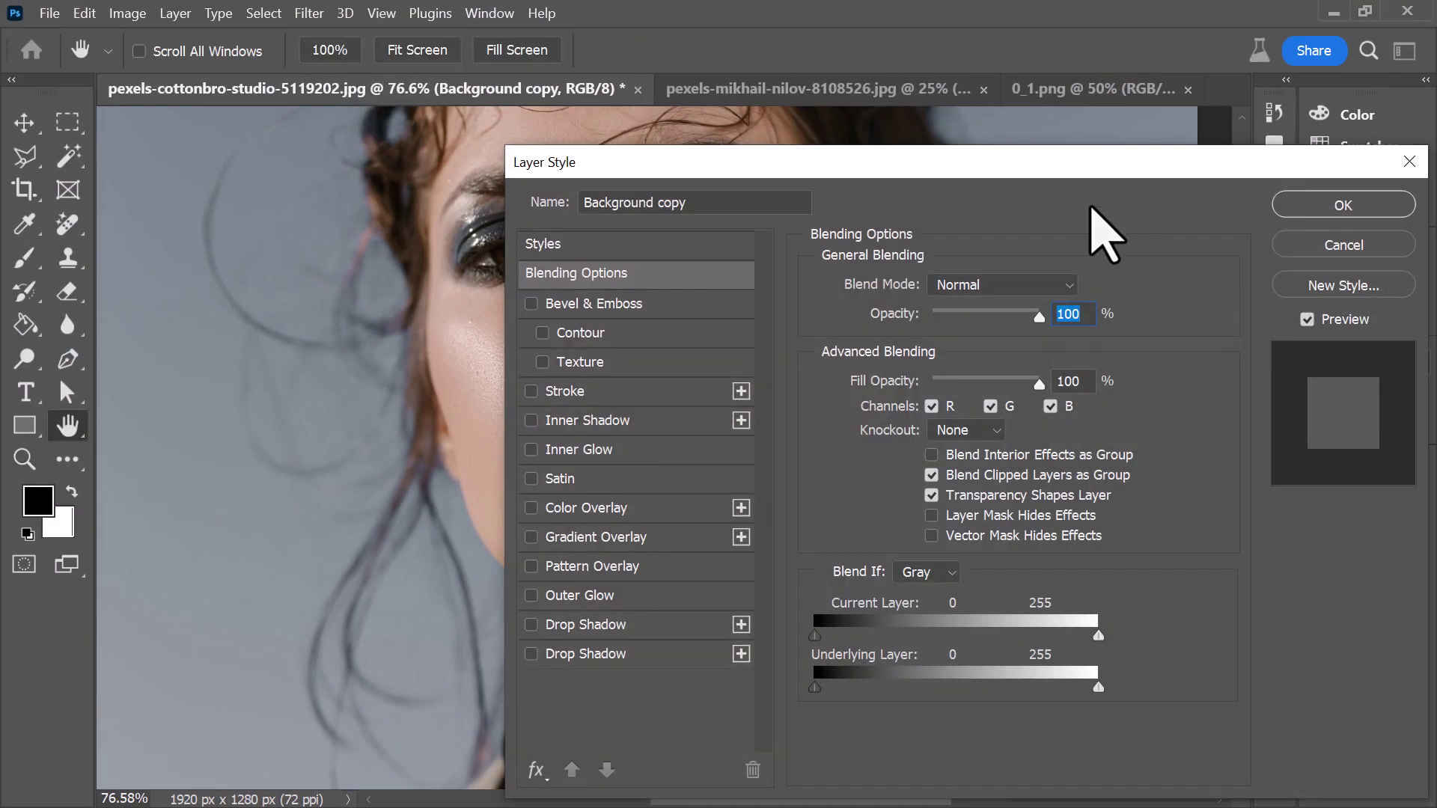
left_click_drag(1003, 163, 1052, 123)
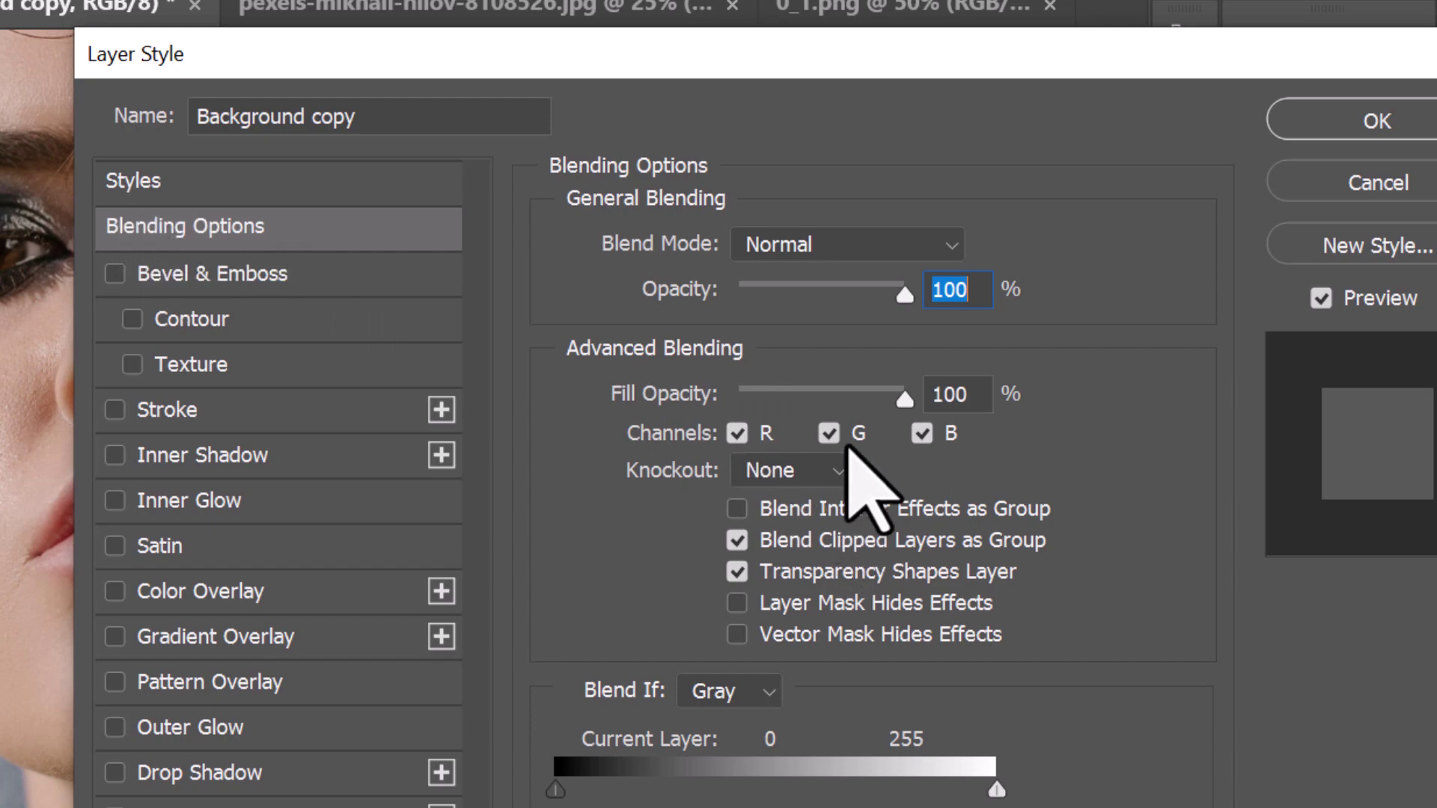
left_click(829, 434)
left_click(923, 434)
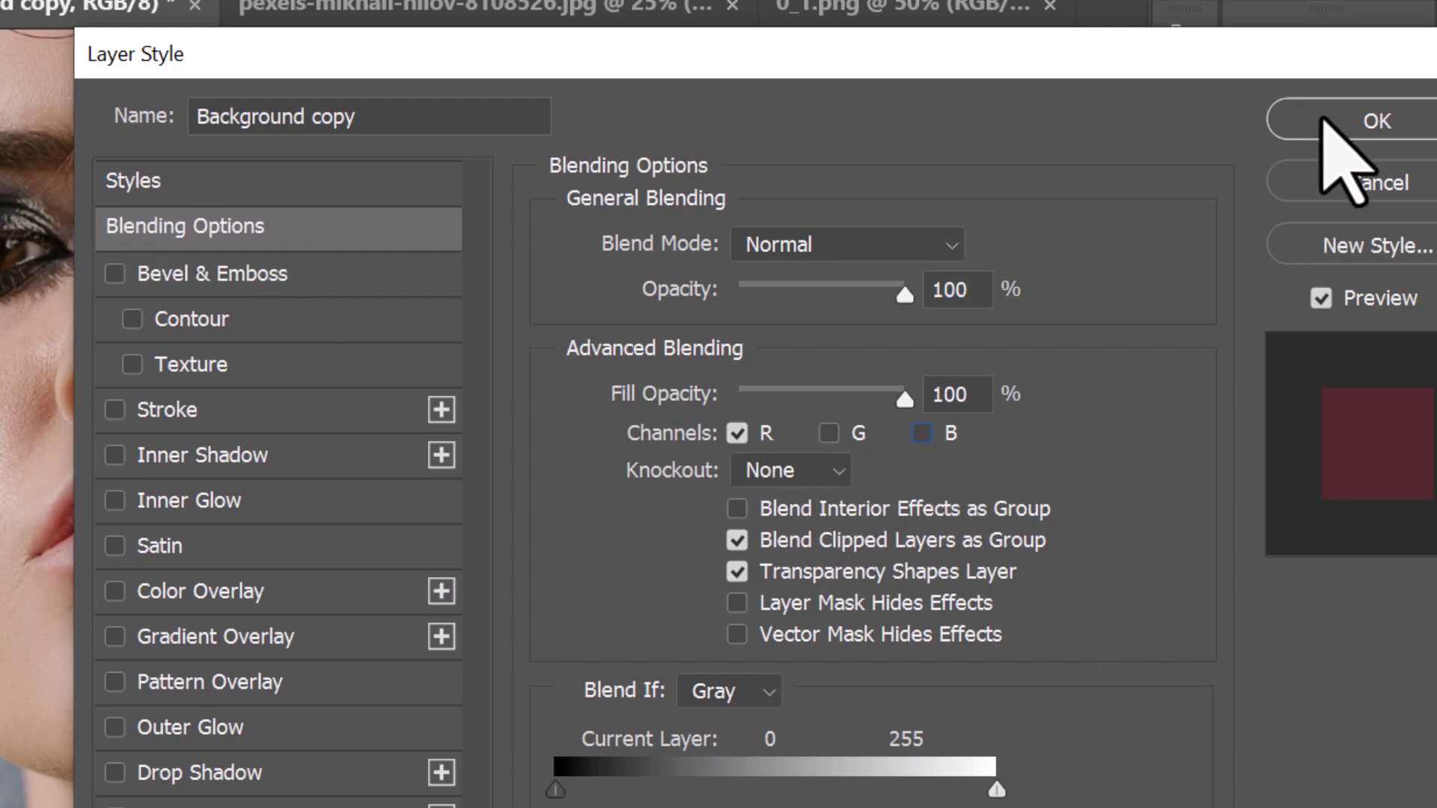
left_click(1323, 119)
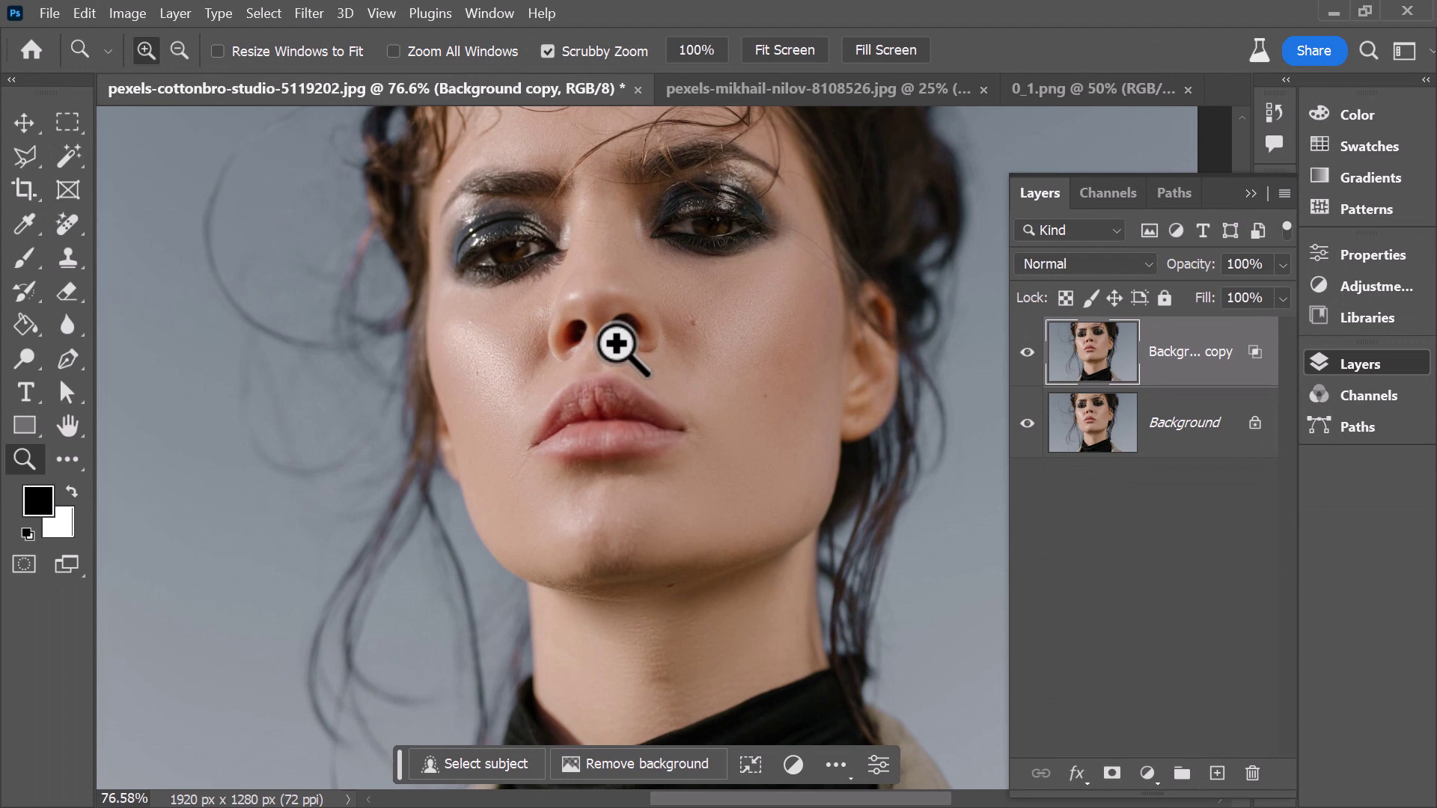
left_click_drag(617, 347, 602, 352)
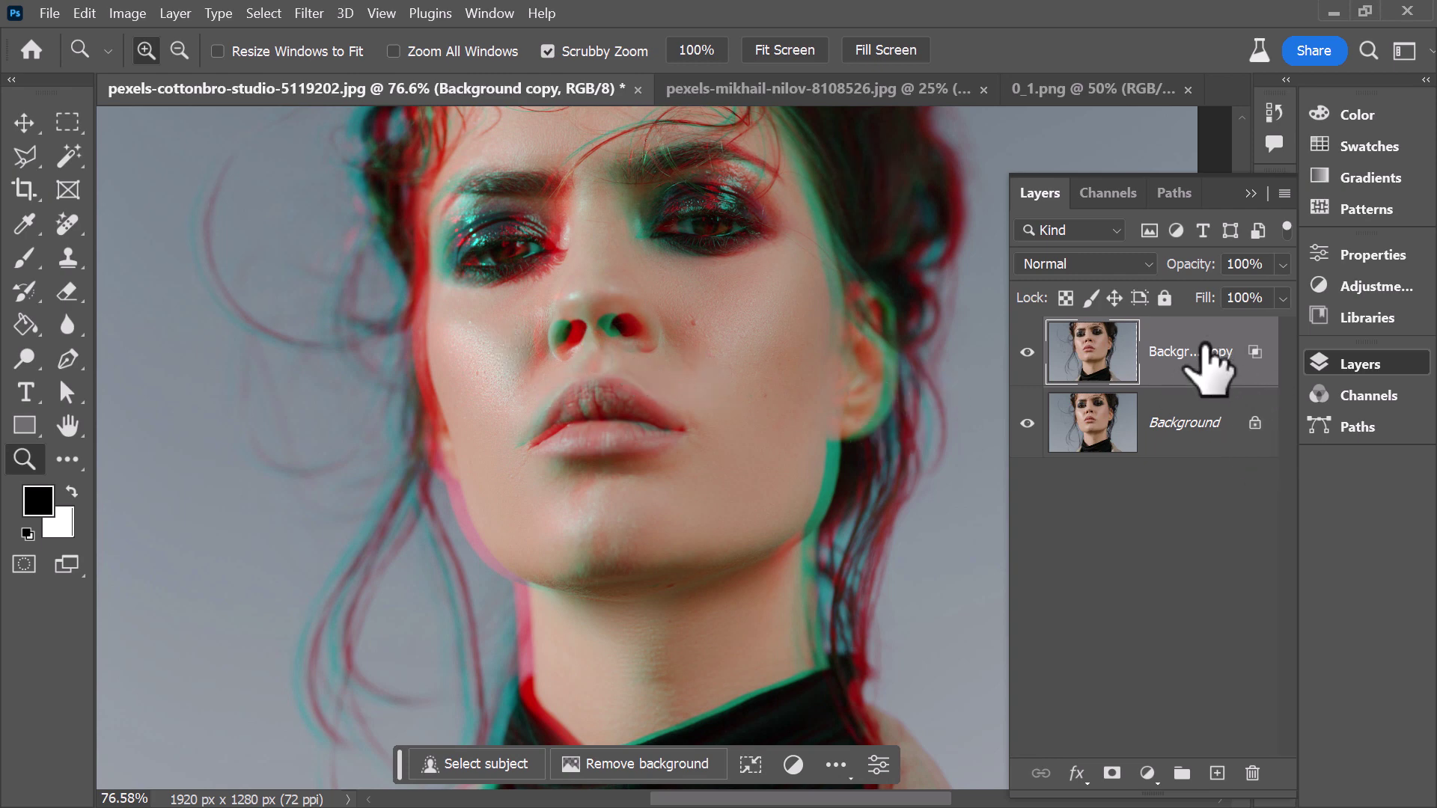
Duplicate the red-channel copy and set the duplicate's blending to the G and B channels only.
left_click_drag(1205, 359, 1216, 774)
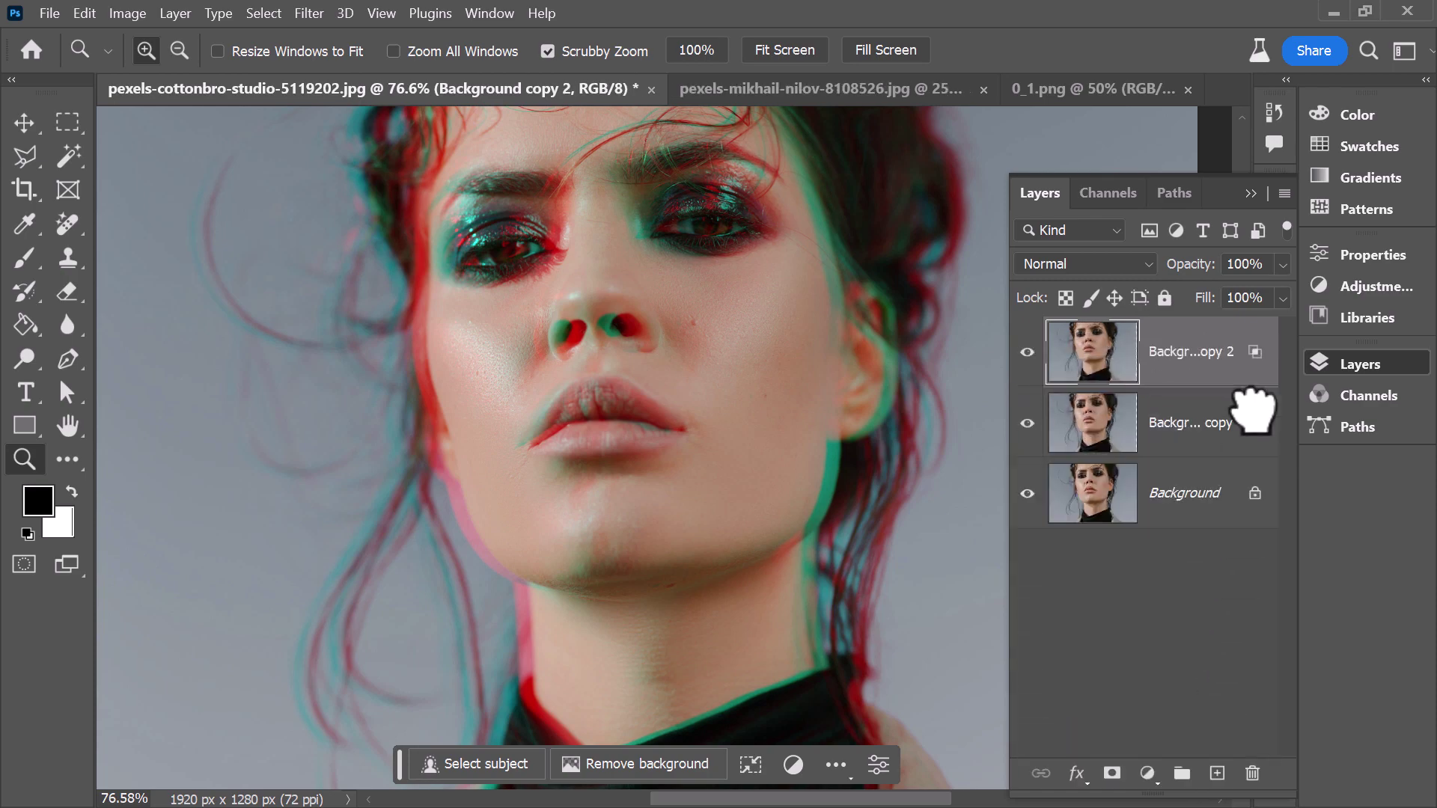
double_click(1264, 378)
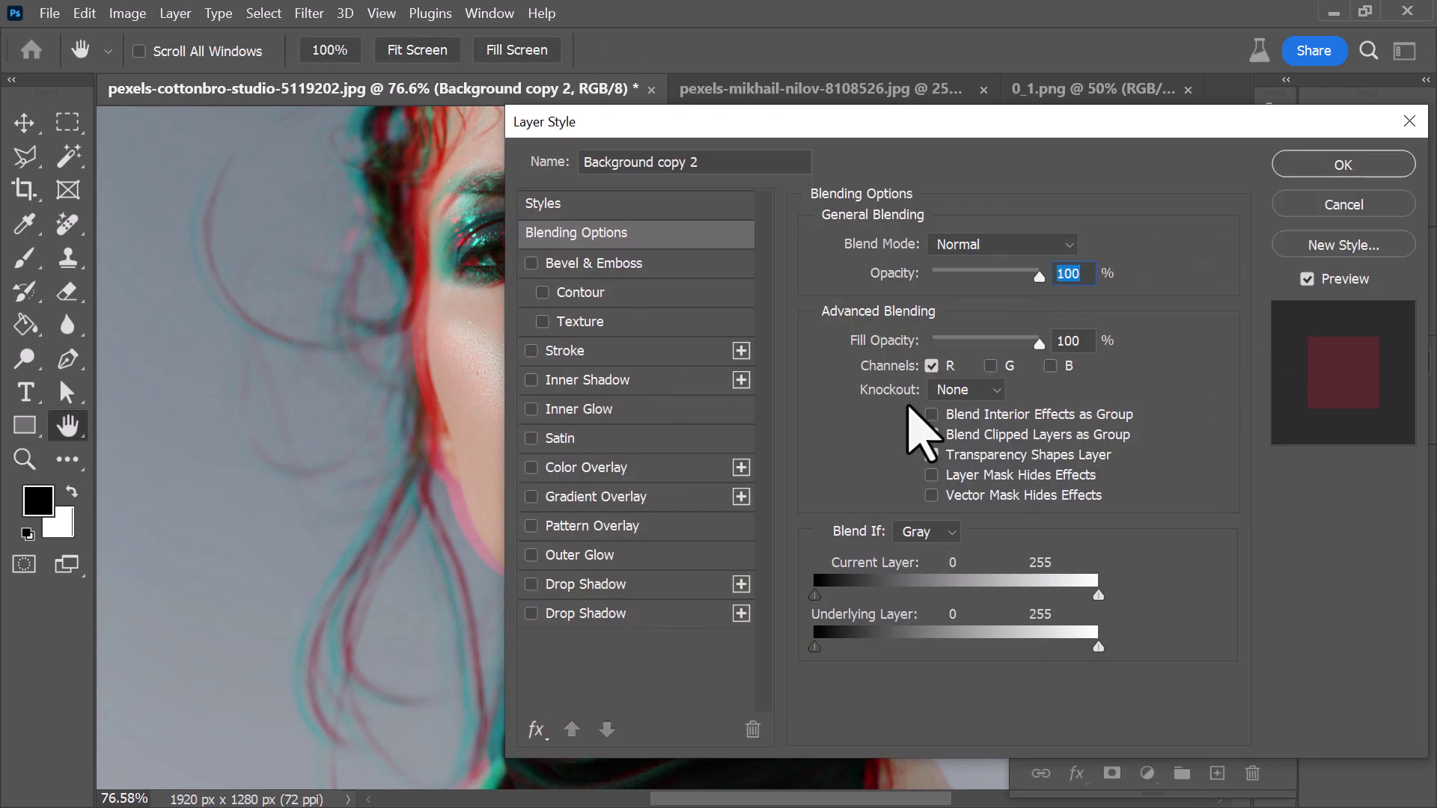
left_click(931, 366)
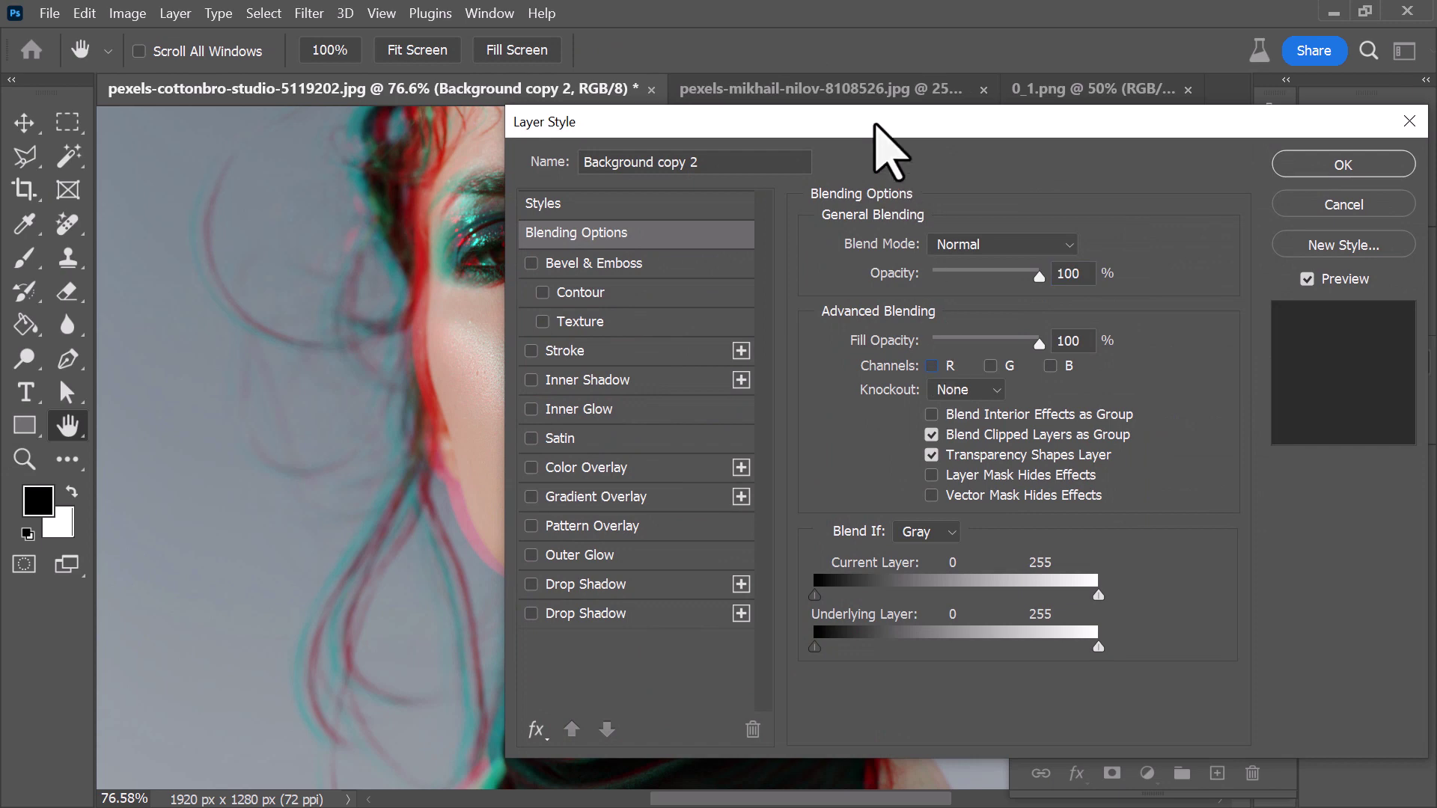
left_click_drag(875, 129, 602, 351)
left_click(717, 589)
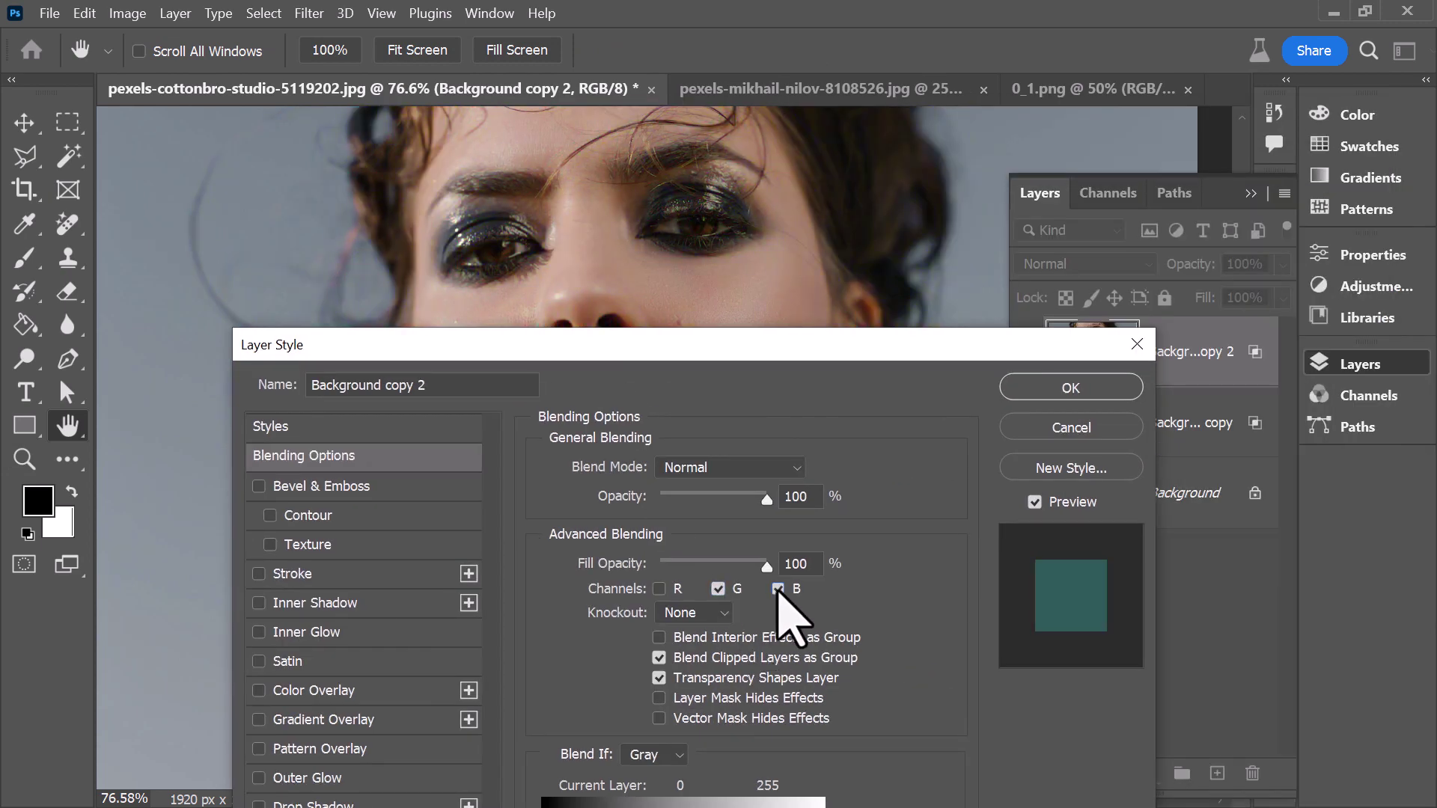
left_click(717, 589)
left_click(717, 589)
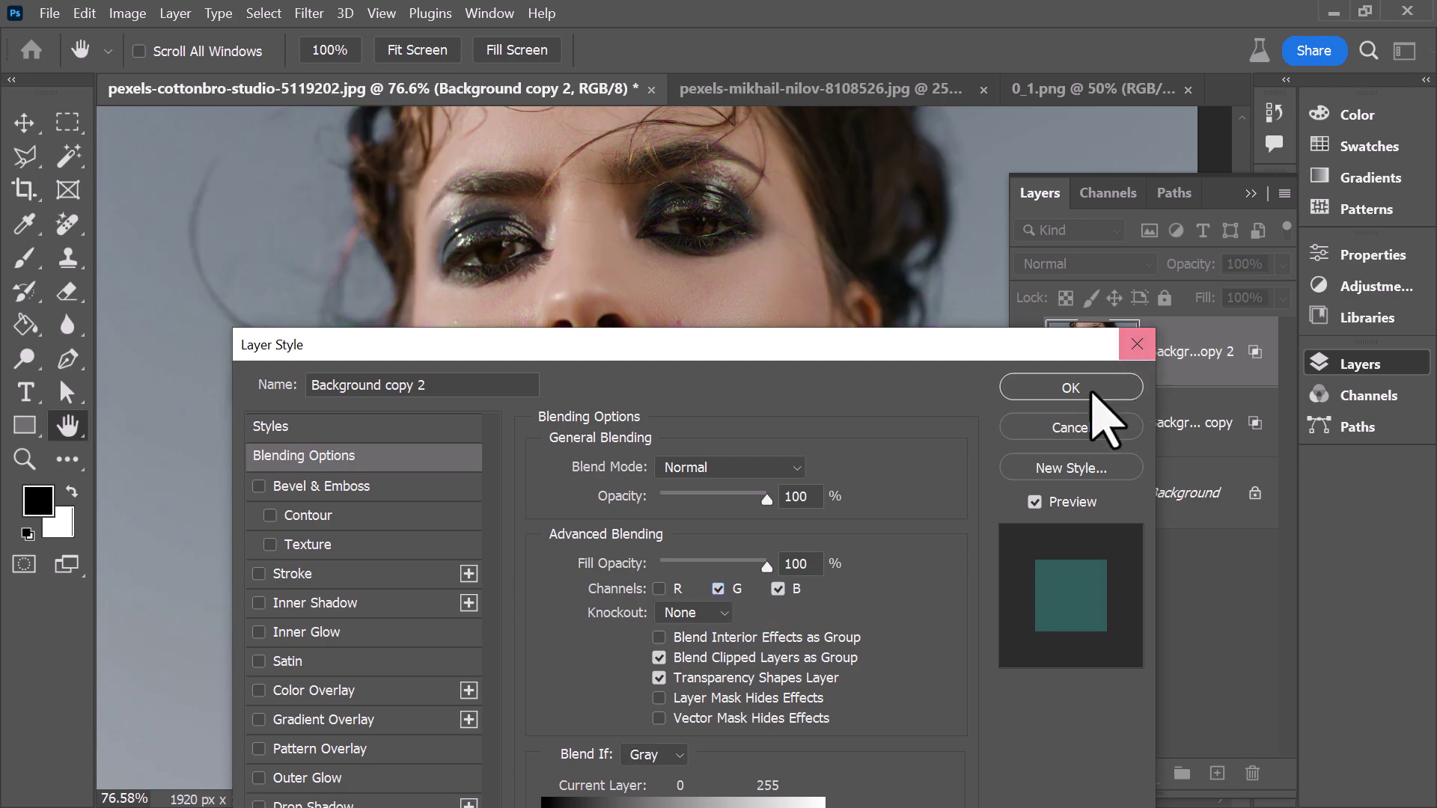
left_click(1077, 391)
Limit the topmost copy's blending to the B channel and offset it horizontally from the portrait.
left_click_drag(617, 346, 650, 357)
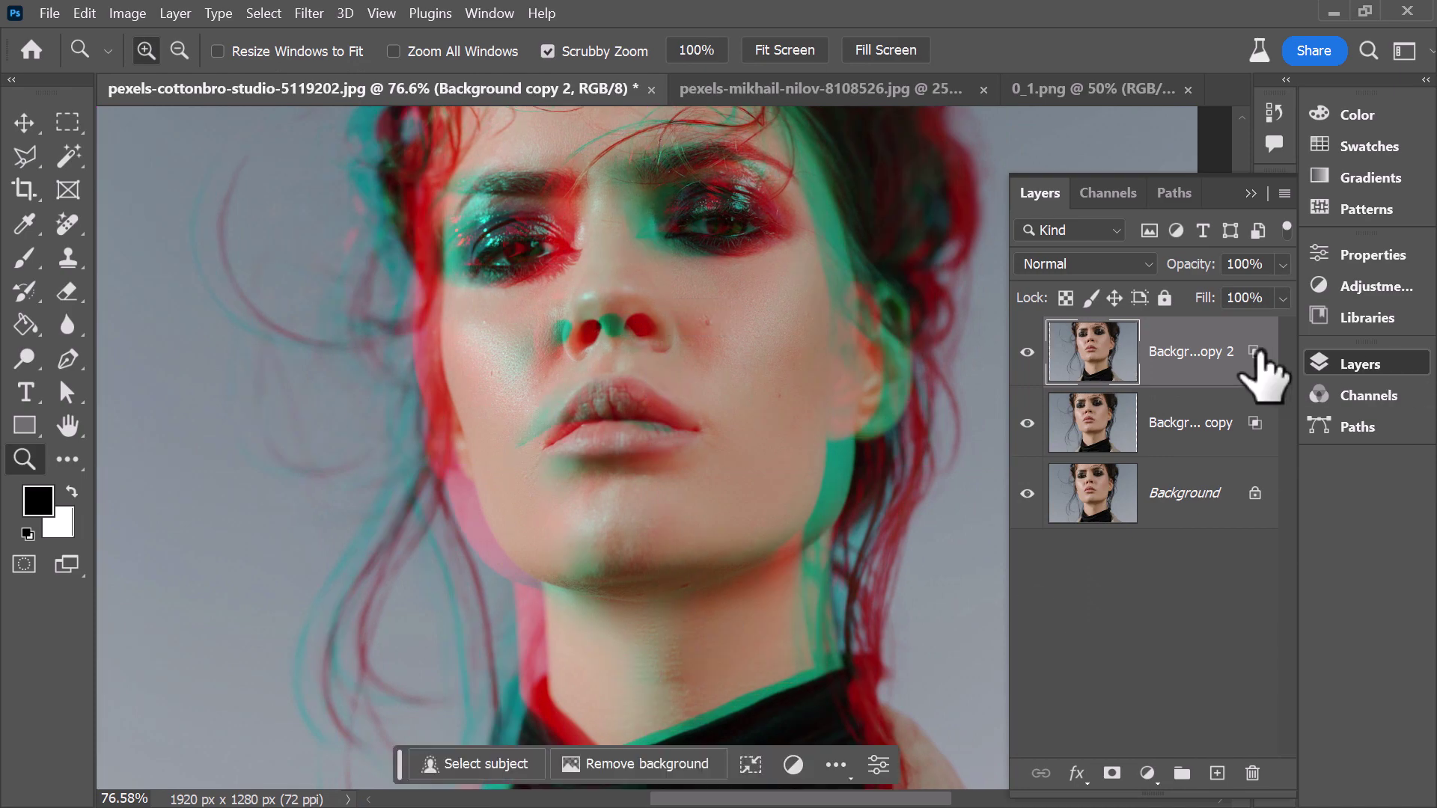
double_click(1260, 358)
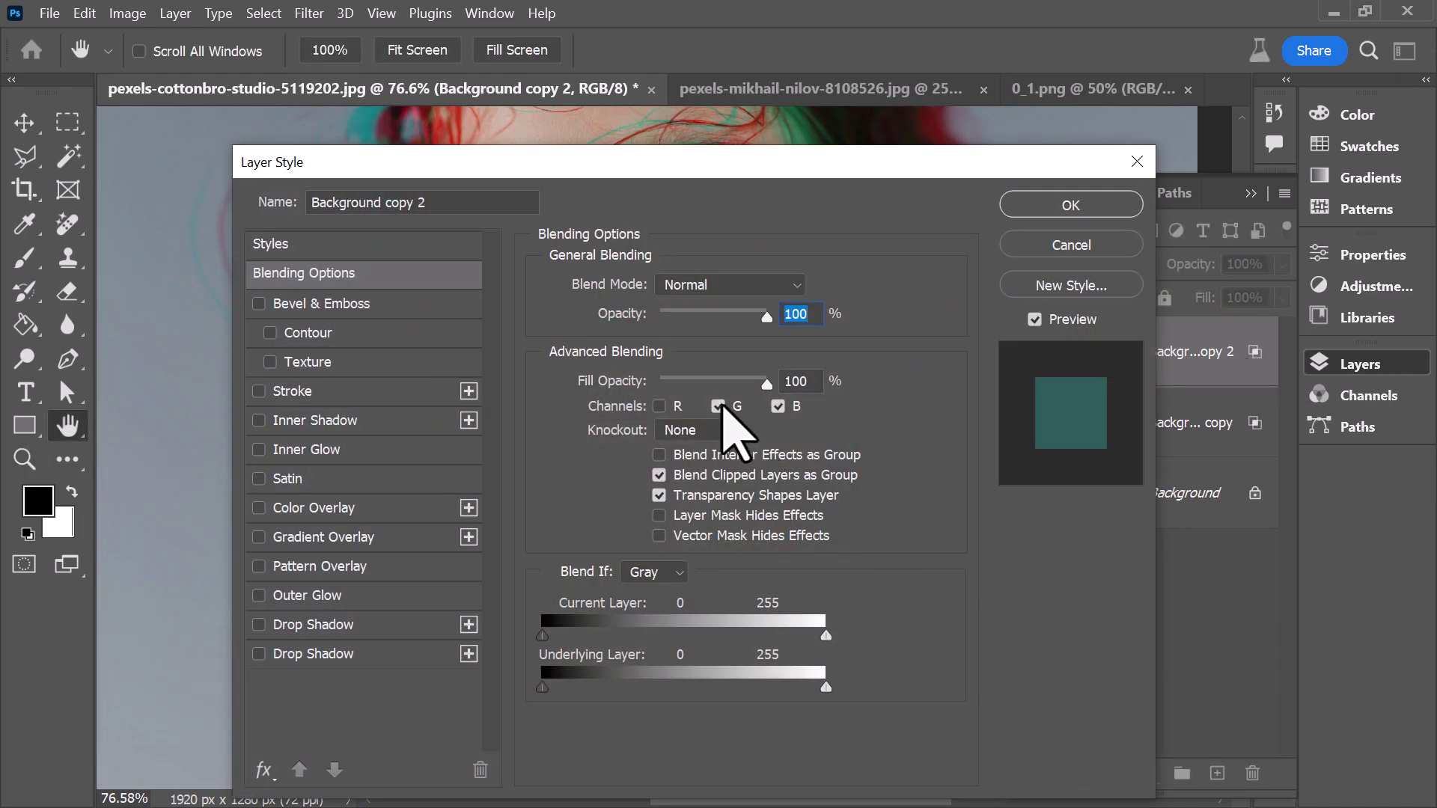
left_click(718, 407)
left_click(1098, 211)
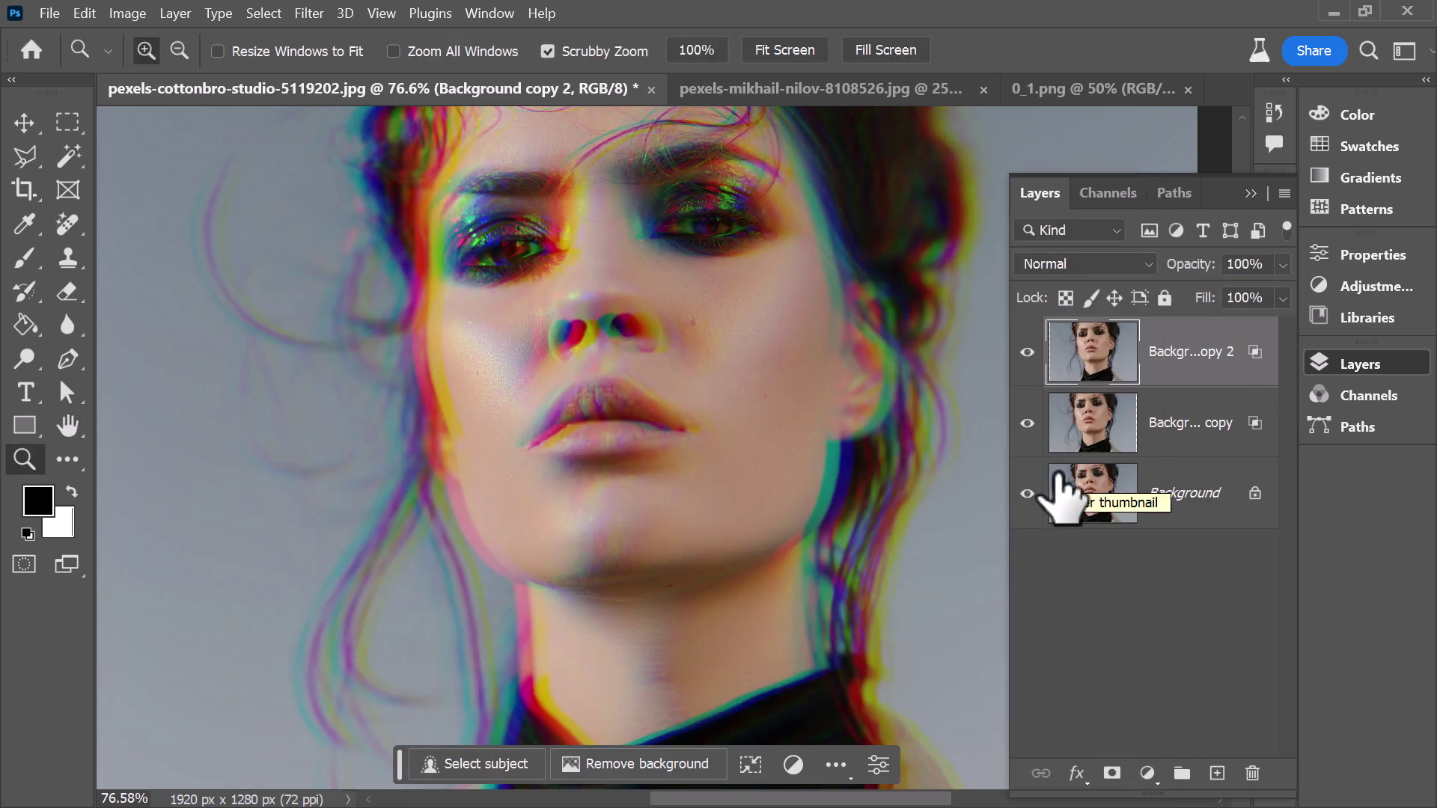
left_click_drag(891, 313, 881, 314)
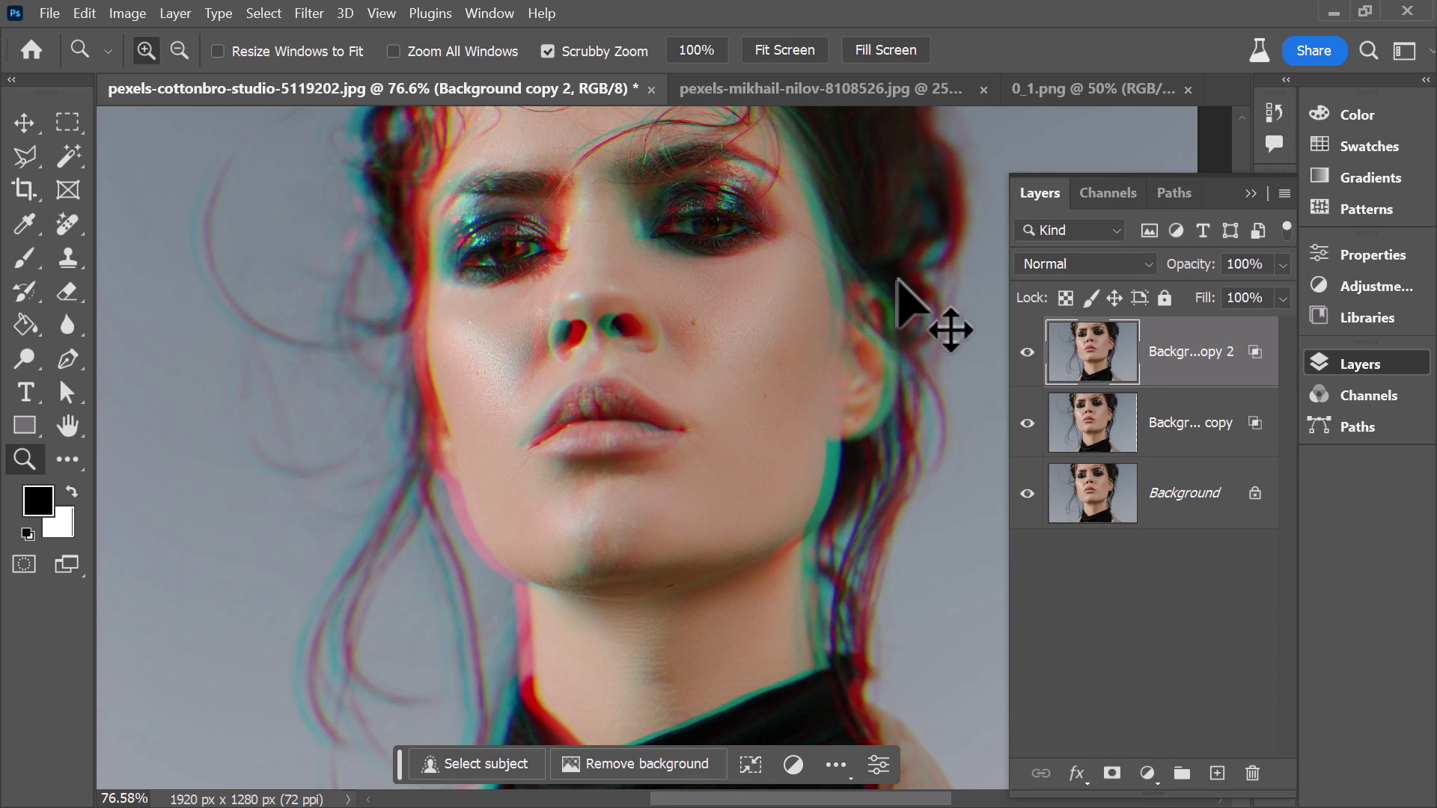
Shift the middle red-channel copy horizontally to adjust the colour fringing on the portrait.
left_click(1099, 423)
left_click_drag(573, 327, 585, 326)
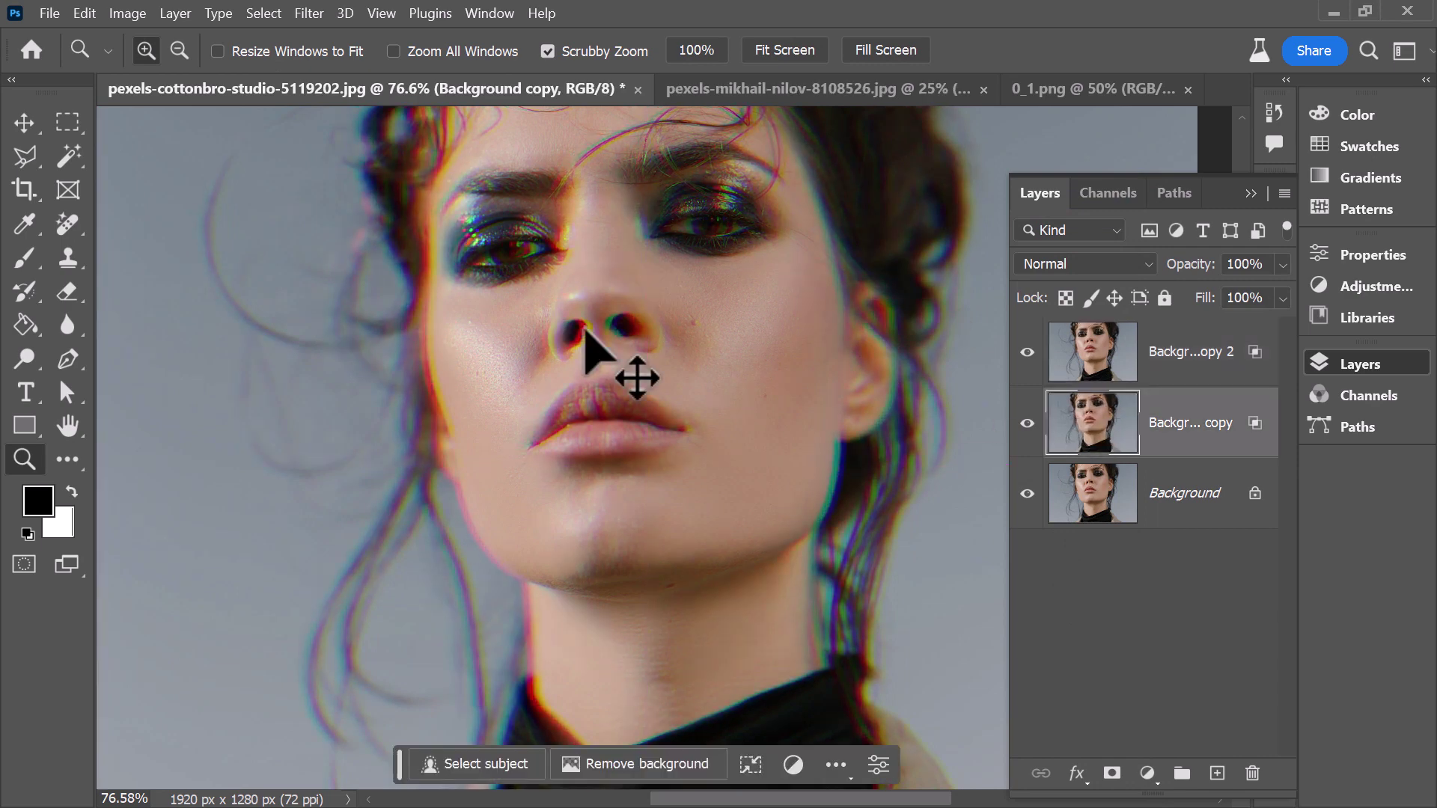
left_click_drag(663, 346, 629, 342)
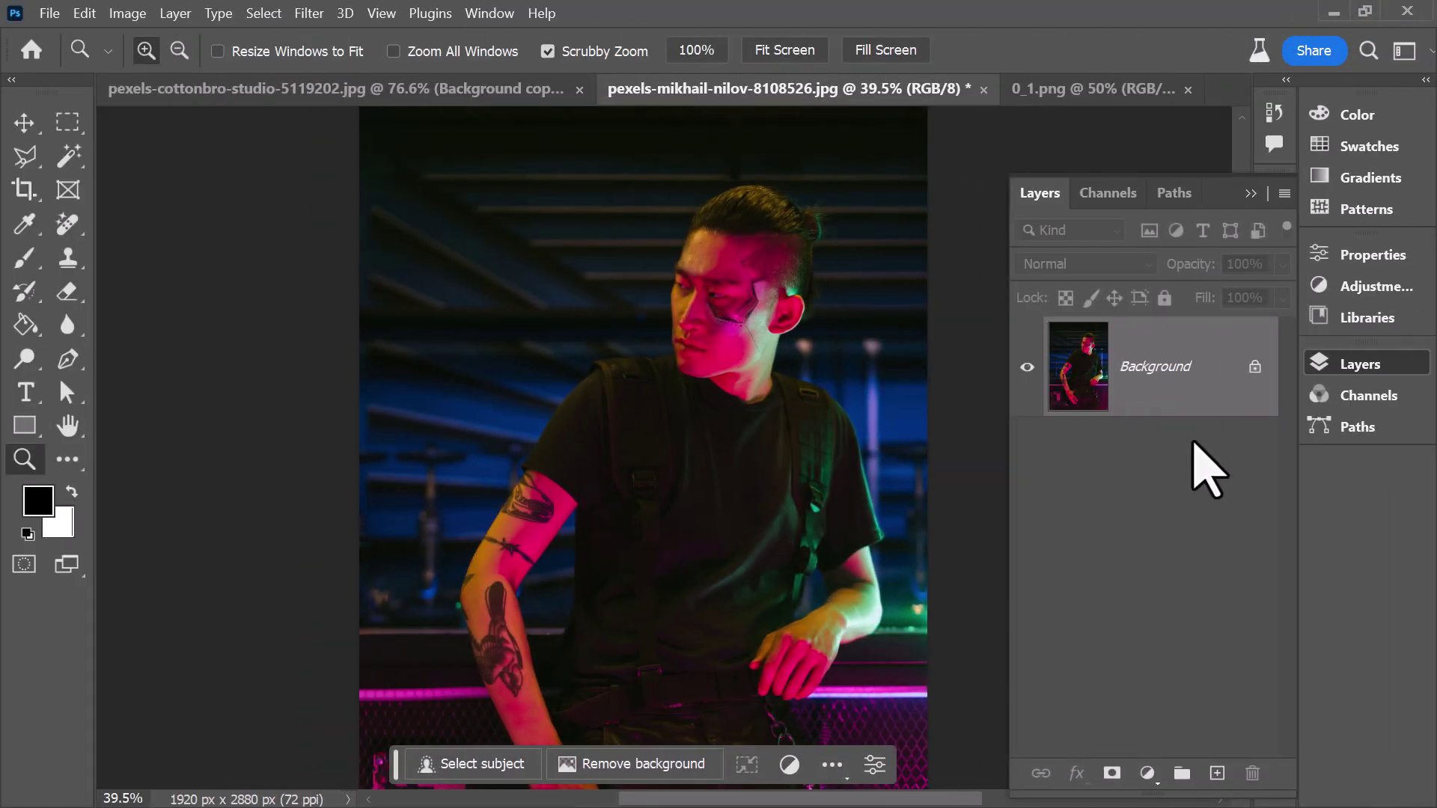
In the document with the tattooed man's photo, desaturate the image and duplicate its Background layer.
key("ctrl+shift+u")
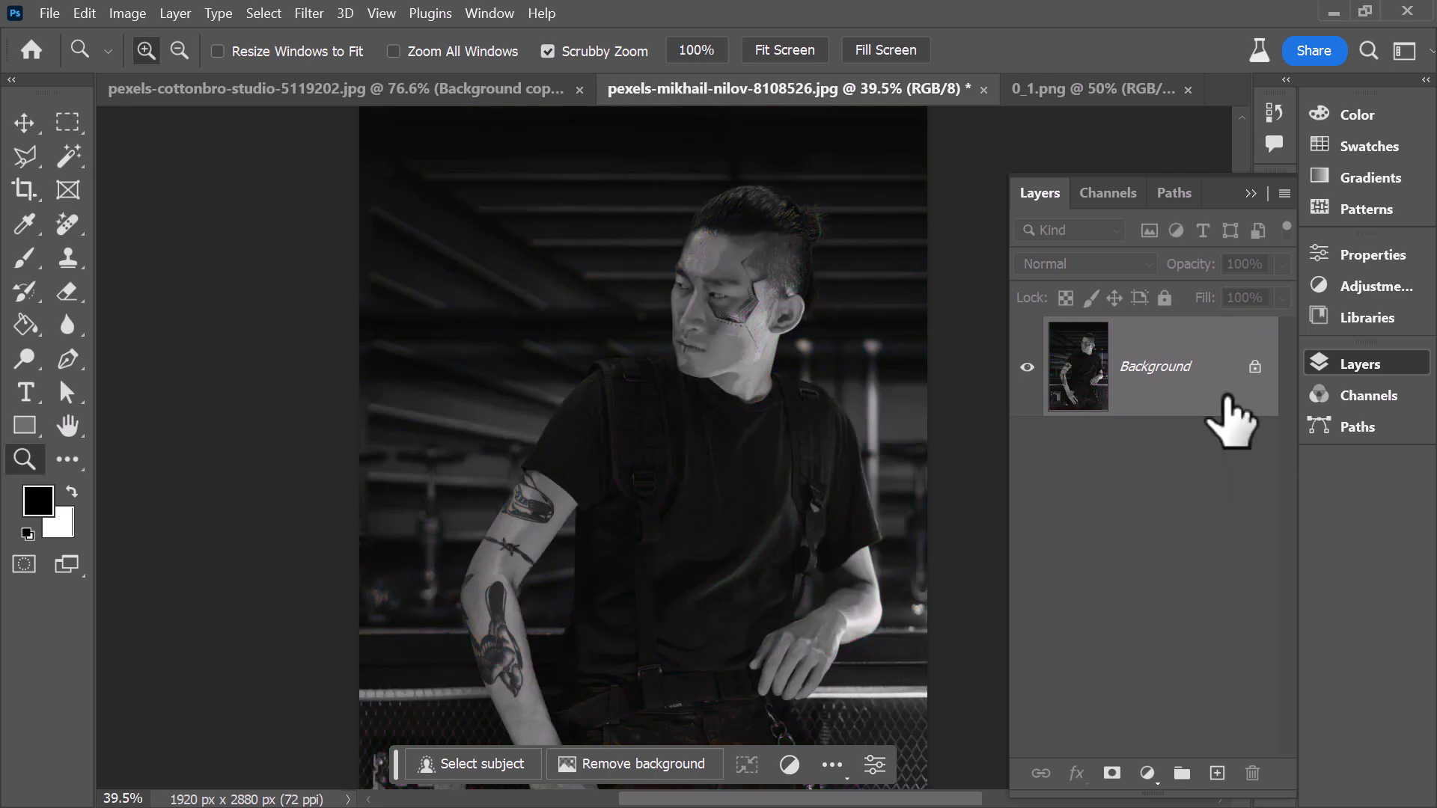
left_click_drag(1209, 389, 1224, 752)
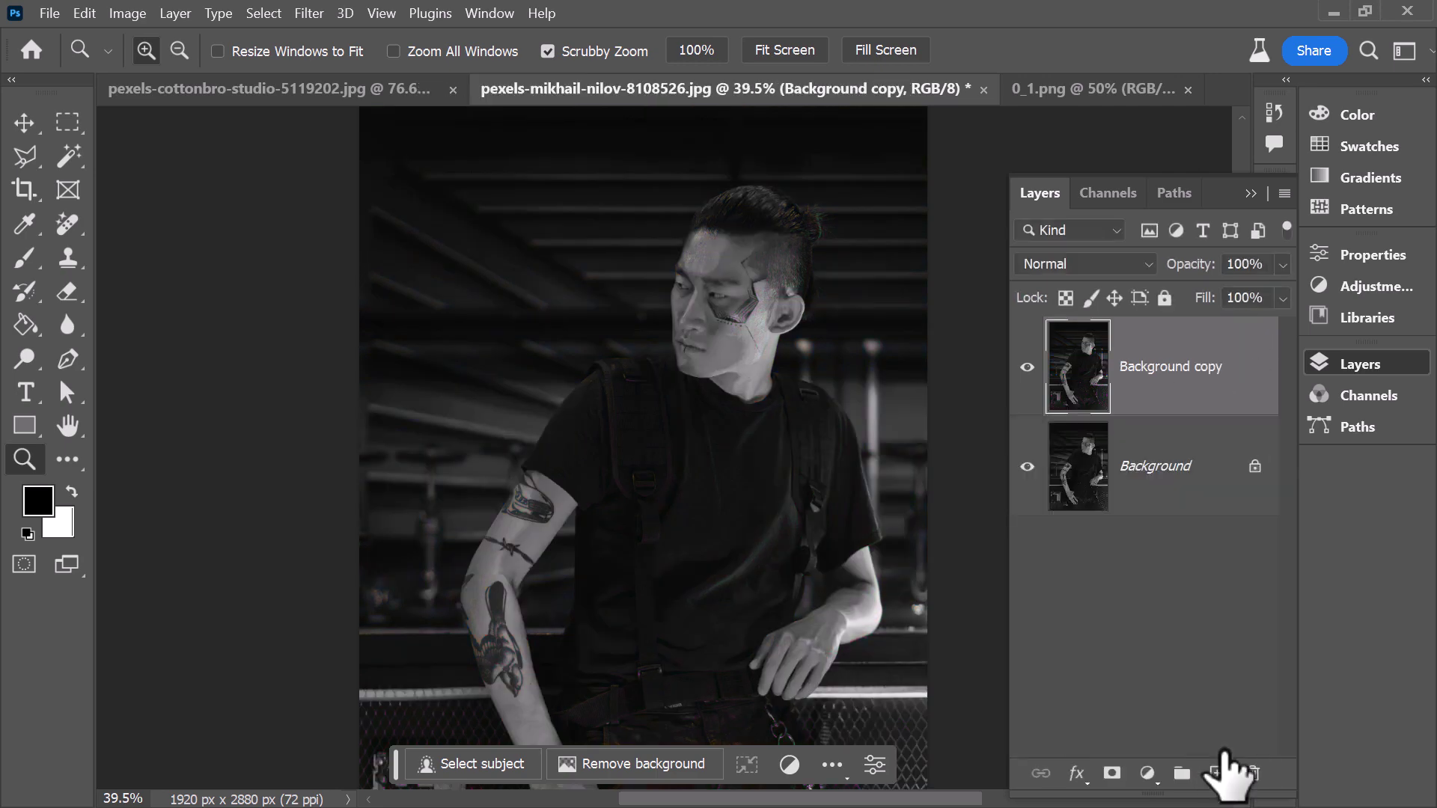
Limit the desaturated copy's blending to the R channel and shift it slightly left.
double_click(1255, 366)
left_click(1071, 206)
left_click_drag(720, 427, 711, 426)
Duplicate the red-channel copy, limiting the duplicate to the B channel and offsetting it to the right.
left_click_drag(1254, 393, 1218, 773)
double_click(1256, 366)
left_click(662, 407)
left_click(1071, 206)
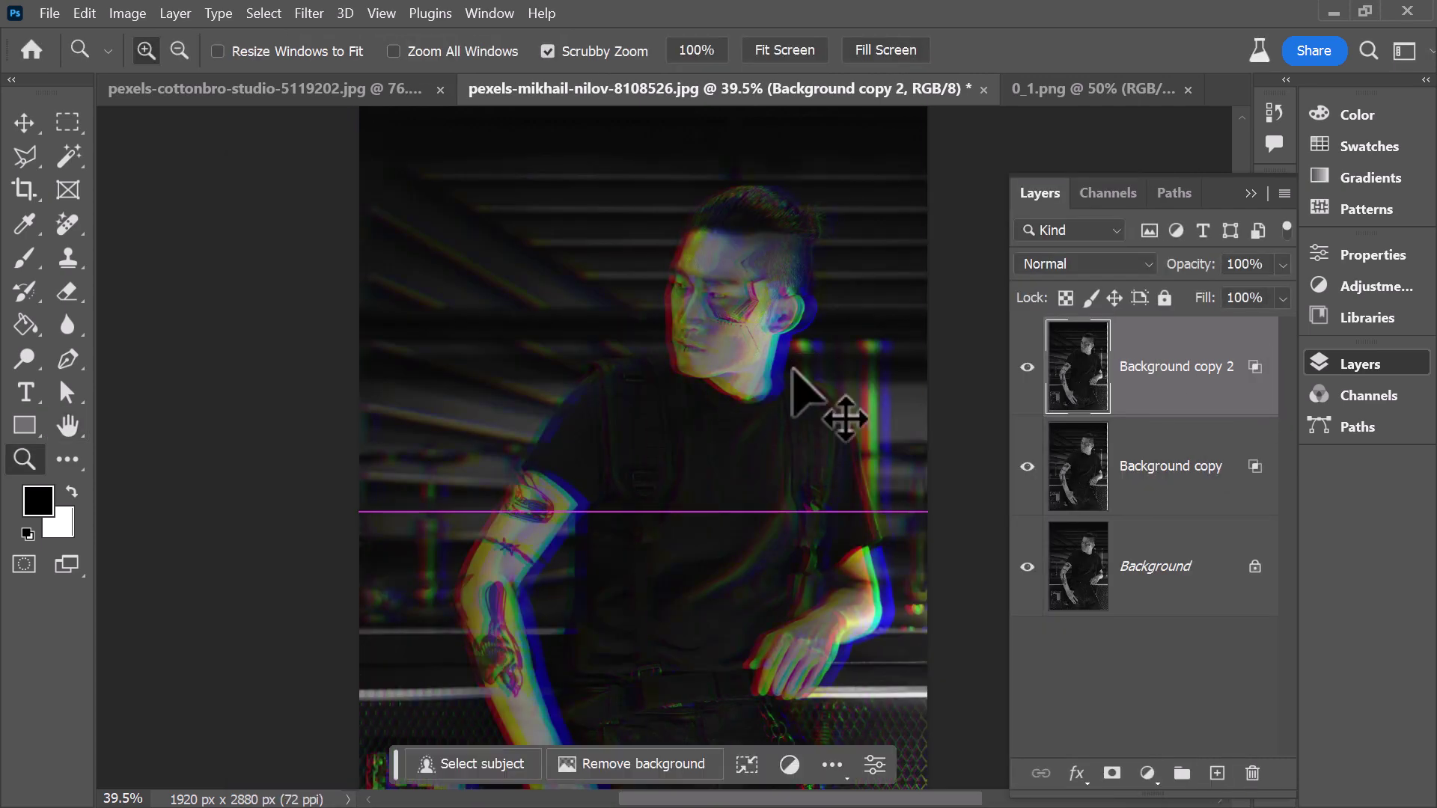
left_click_drag(786, 371, 844, 389)
left_click_drag(707, 259, 741, 340)
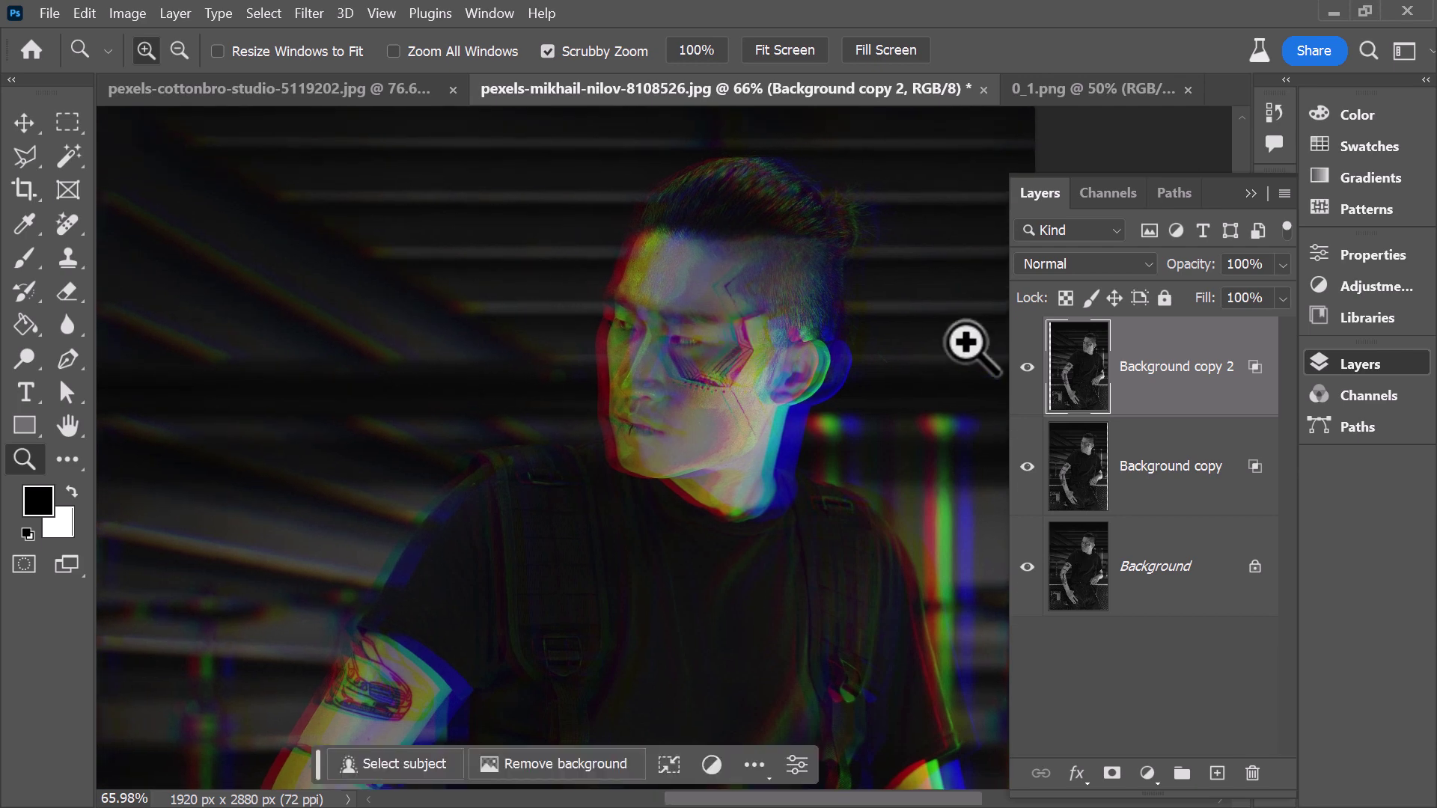
In the 0_1.png document, duplicate the Background layer and hide the copy.
left_click(1100, 89)
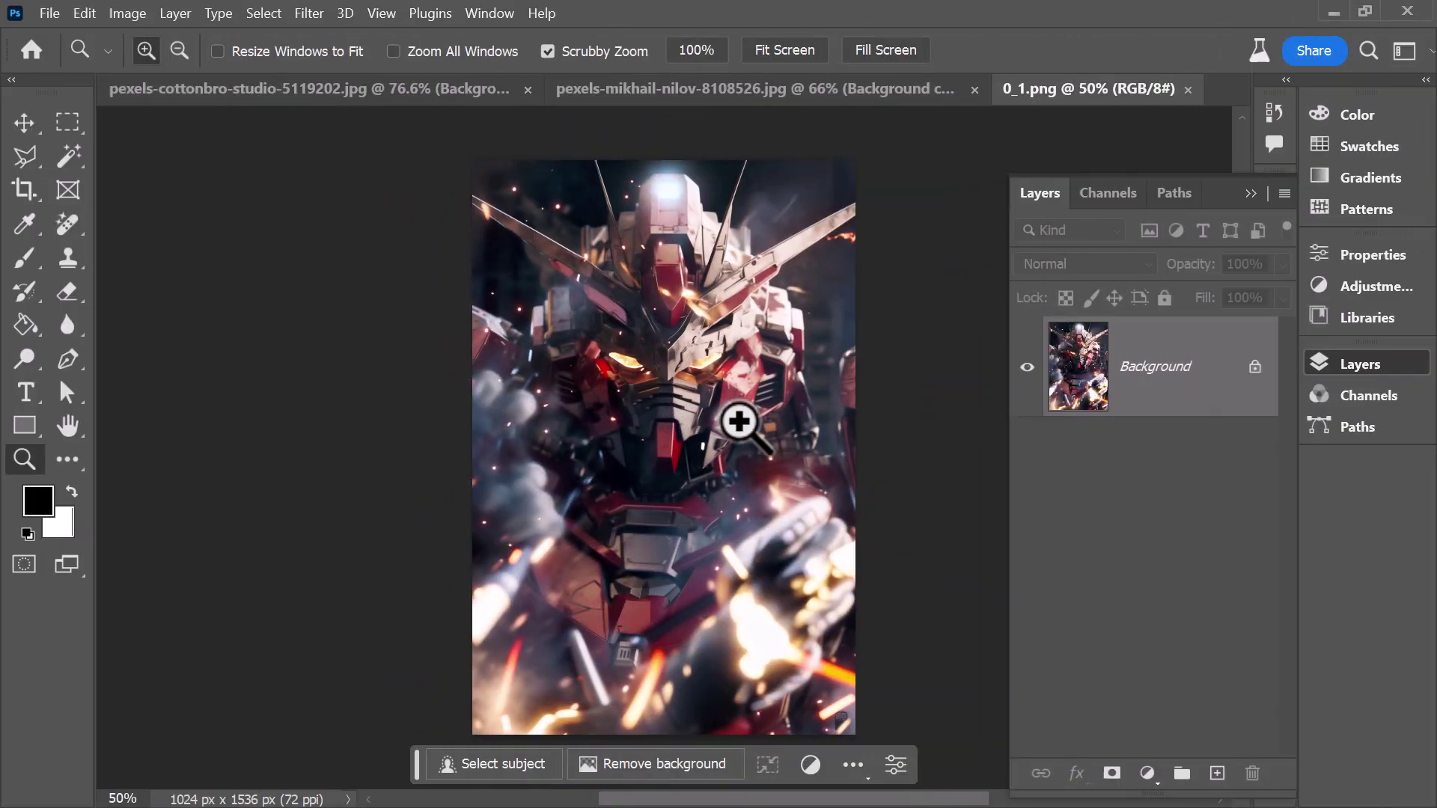
left_click_drag(741, 415, 786, 445)
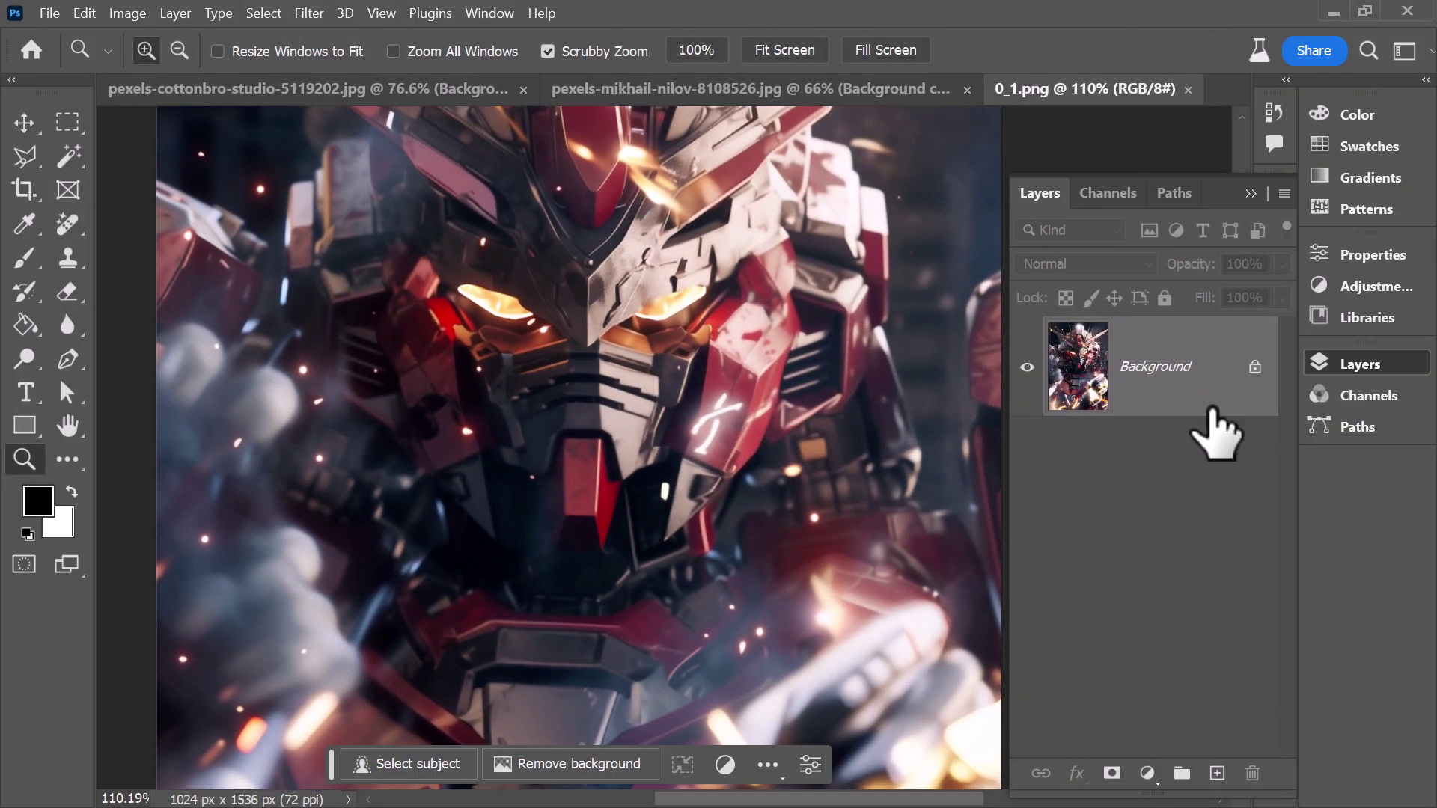
left_click_drag(1190, 374, 1216, 773)
left_click(1027, 366)
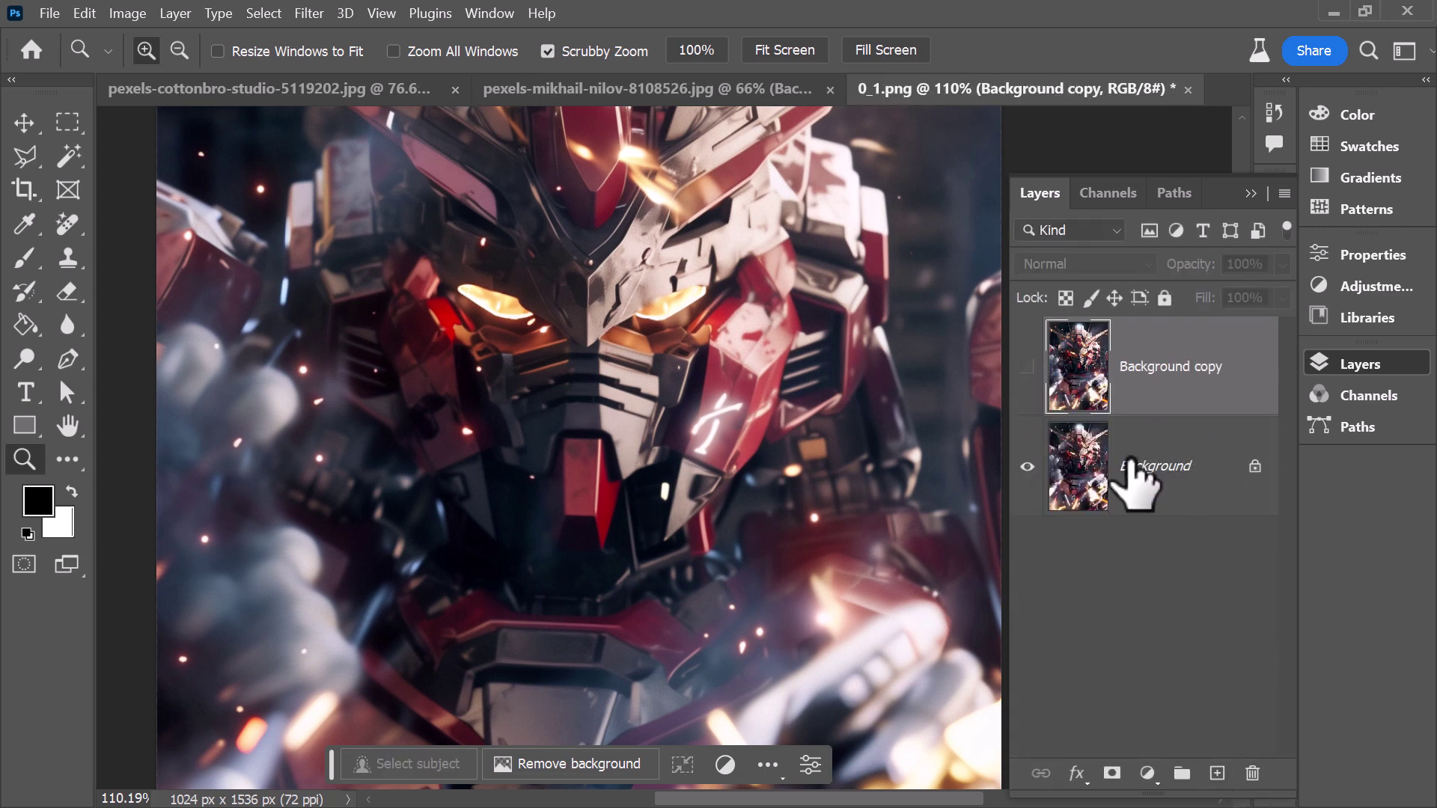
Convert the robot image's Background layer to a smart object.
left_click(1126, 485)
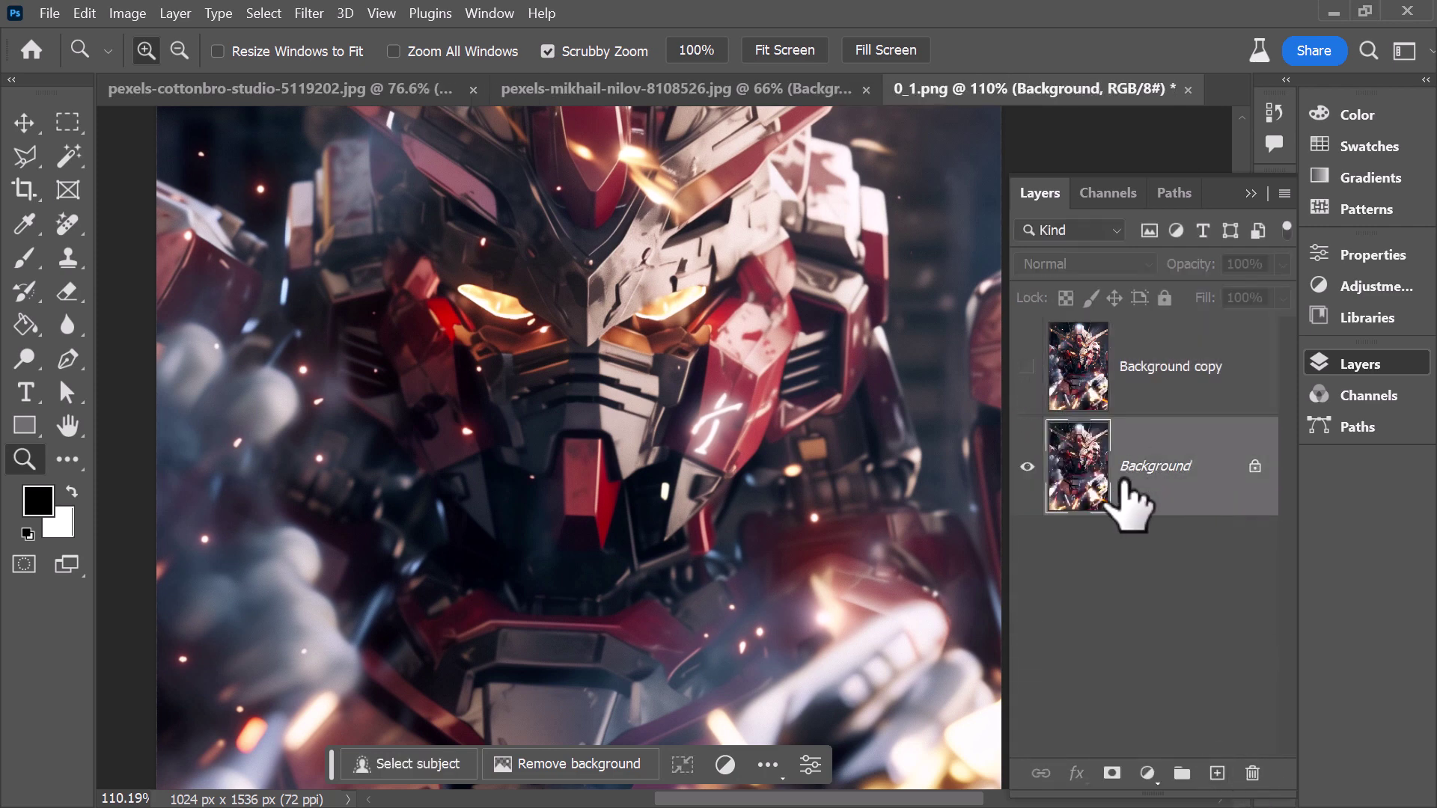
right_click(1208, 461)
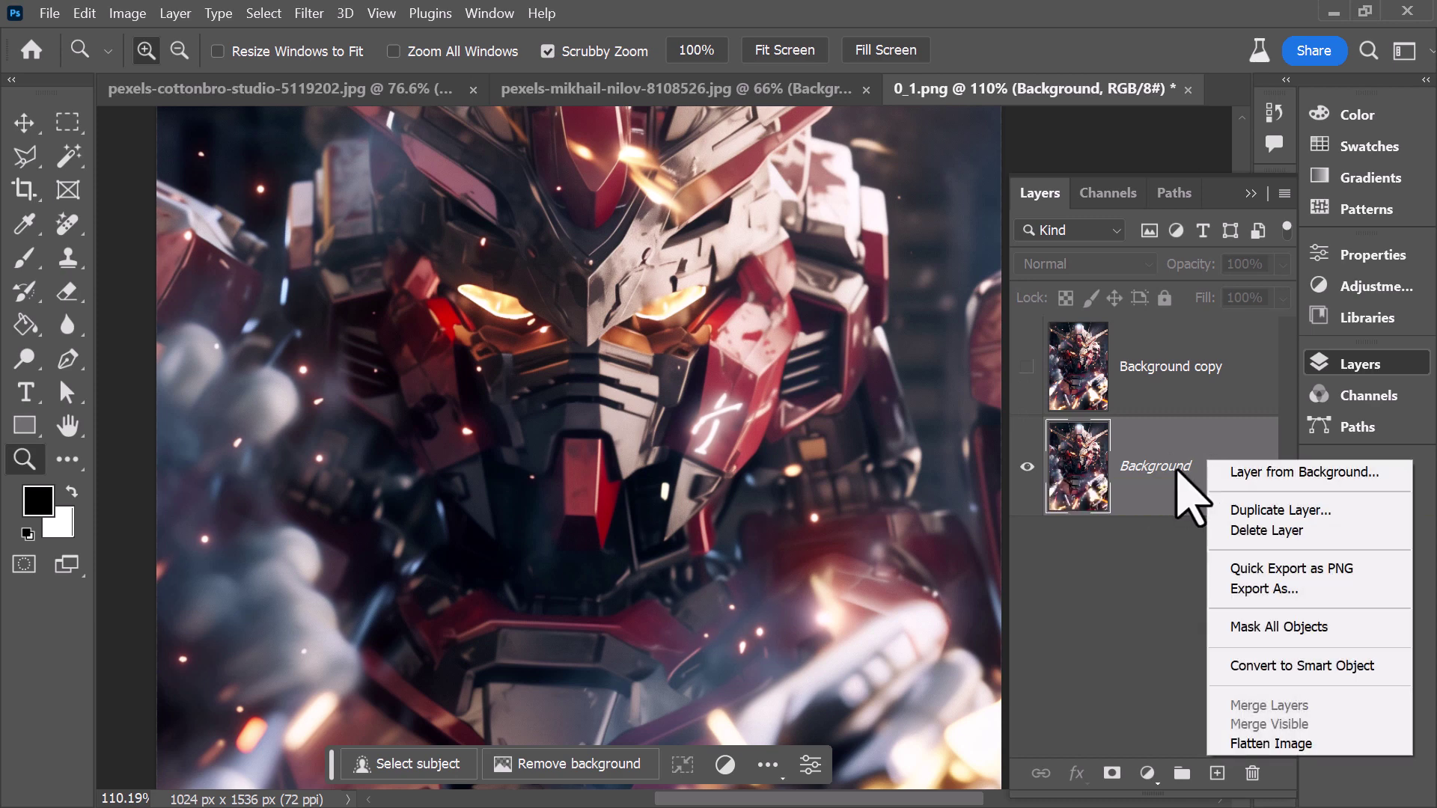
left_click(1319, 666)
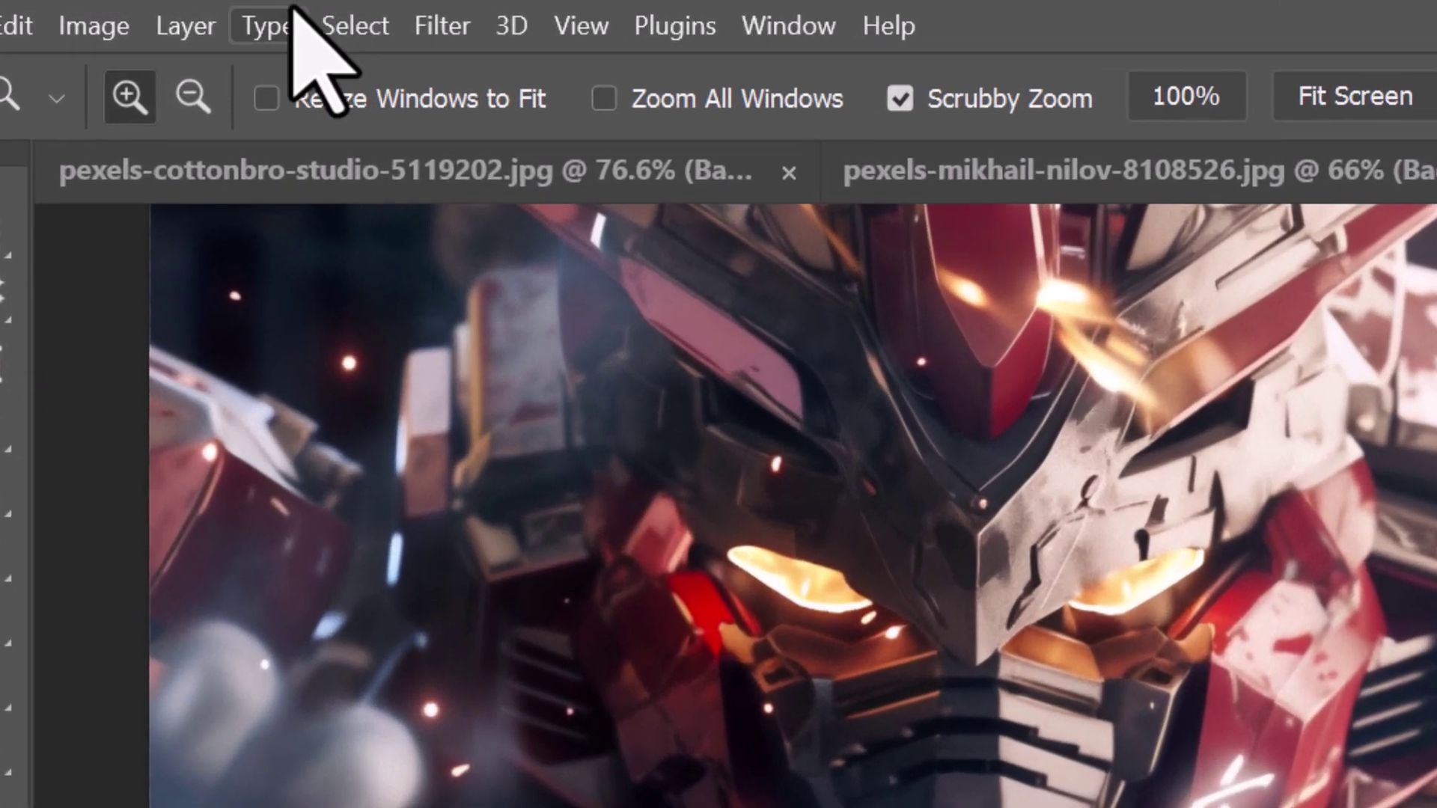
Colorize the smart object with a Hue/Saturation adjustment at hue +191 and saturation 61.
left_click(93, 26)
mouse_move(131, 138)
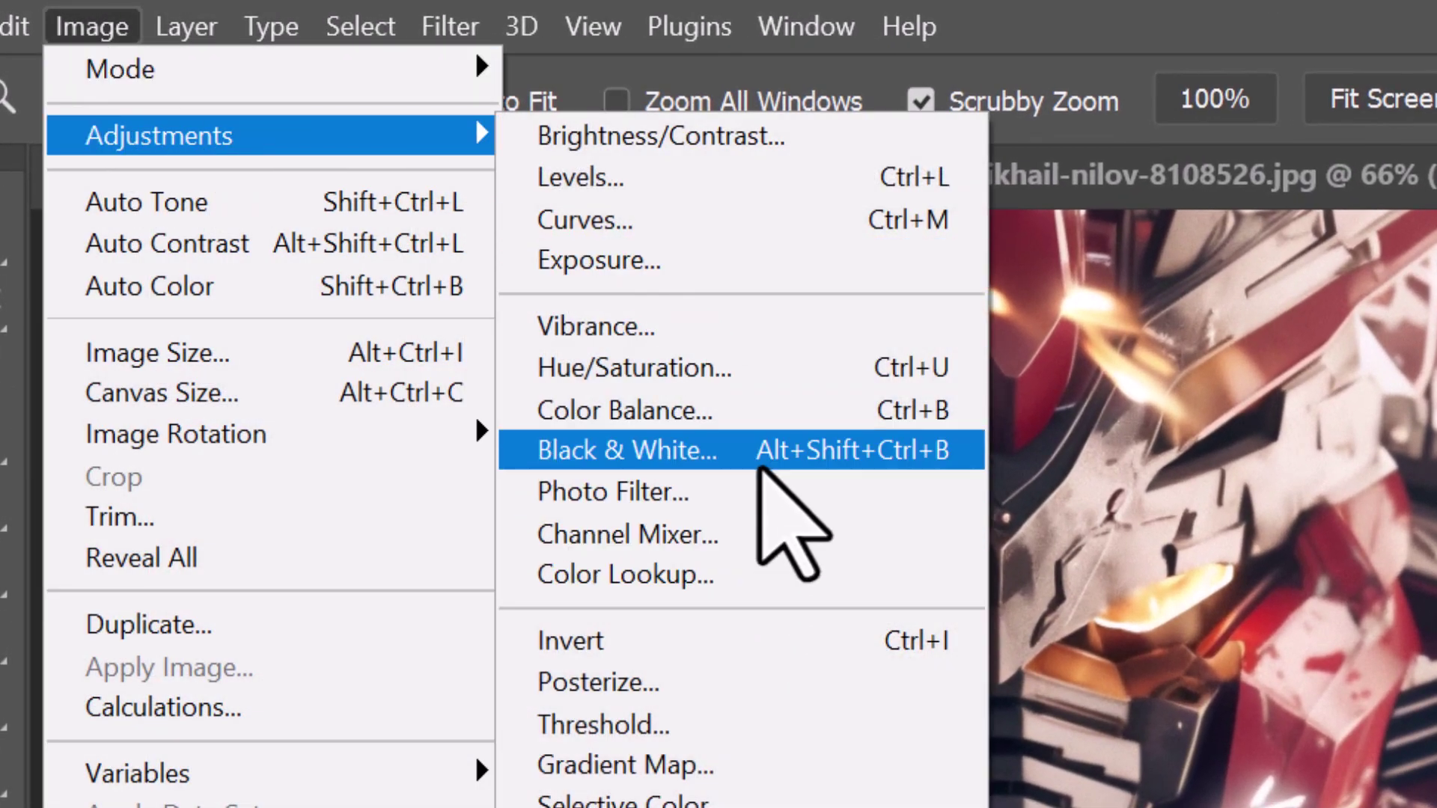
left_click(677, 383)
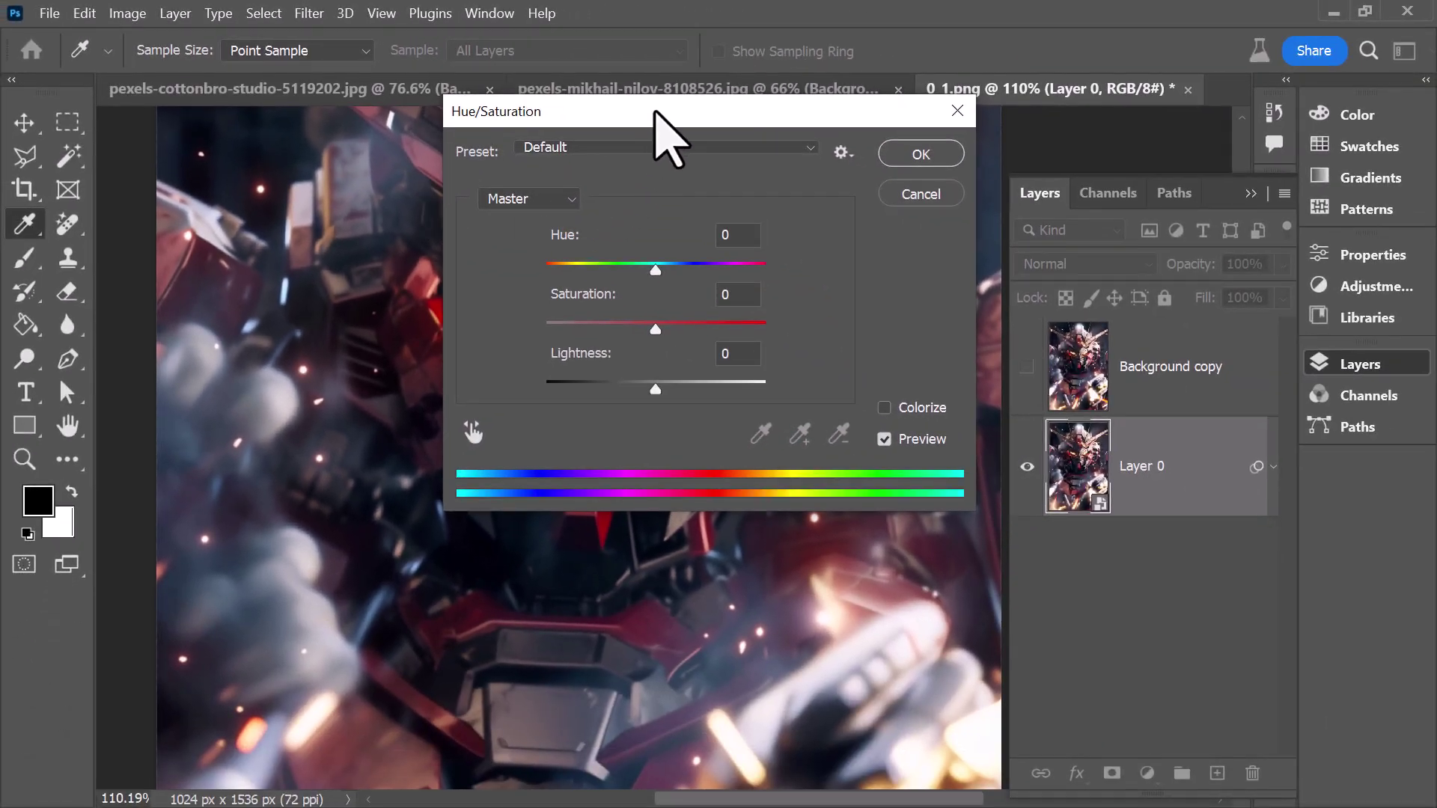
left_click_drag(862, 160, 1400, 379)
left_click(1271, 559)
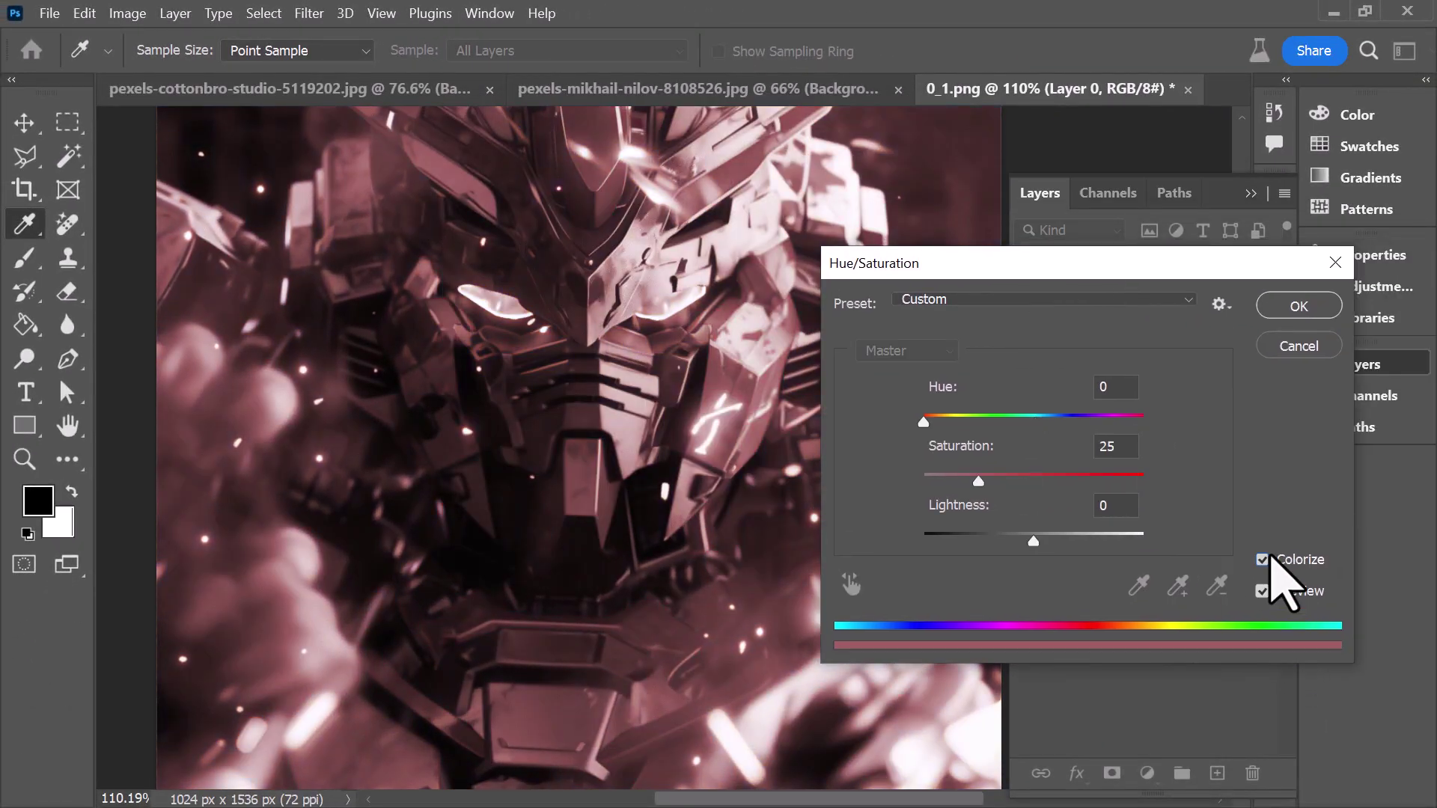
left_click_drag(1003, 423, 1044, 424)
mouse_move(979, 483)
left_mouse_down()
mouse_move(960, 483)
mouse_move(976, 483)
left_mouse_up()
left_click_drag(1057, 424, 1039, 428)
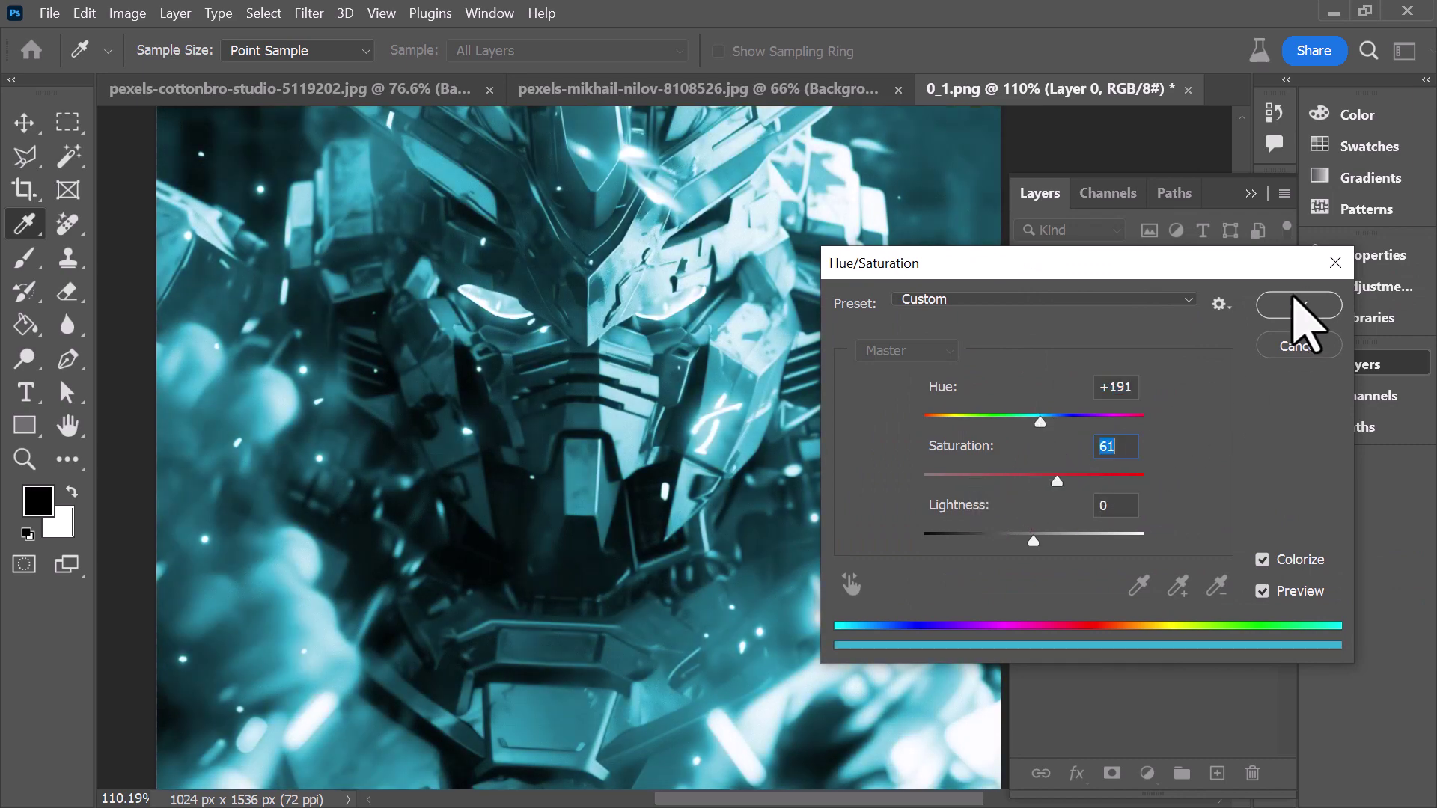
left_click(1291, 302)
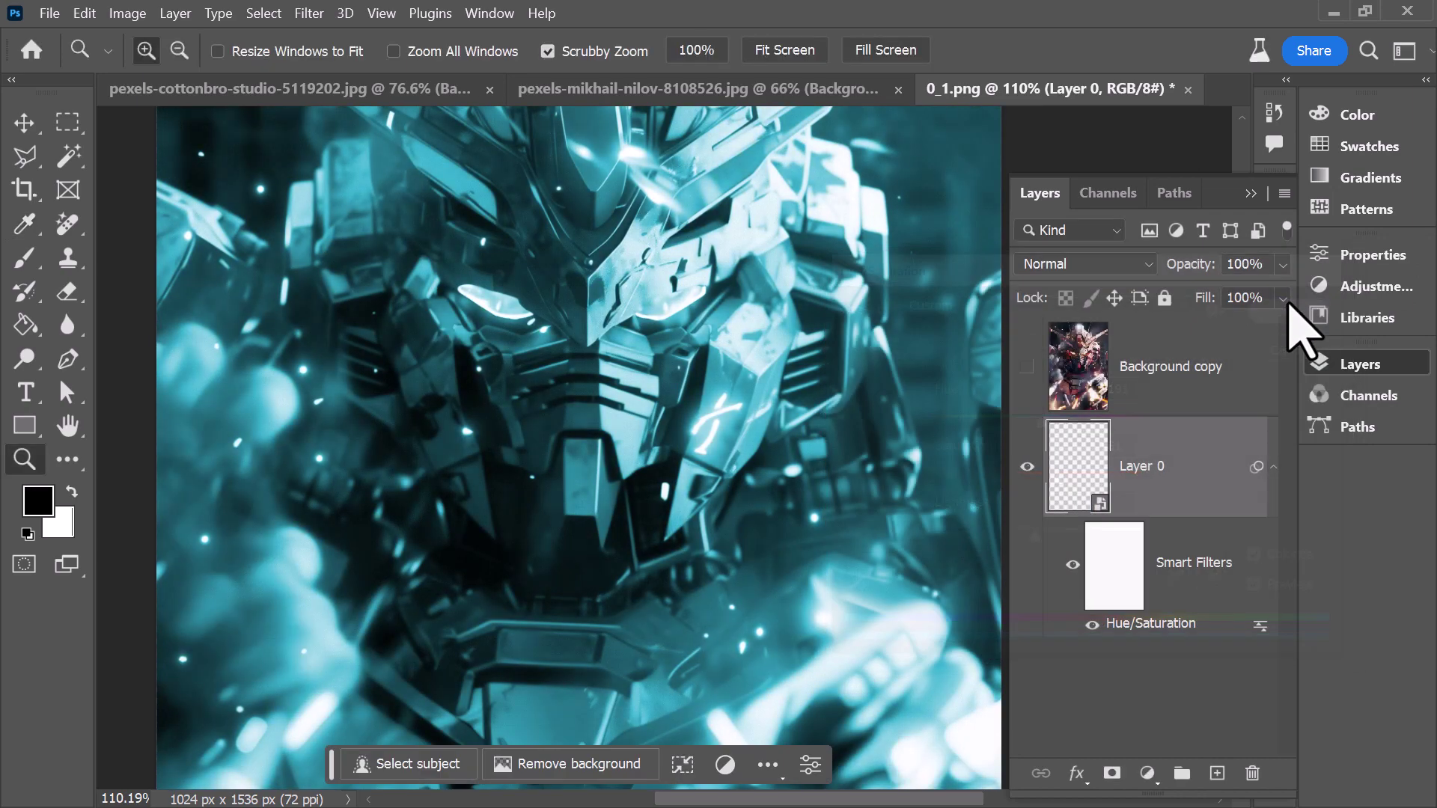
Show the hidden Background copy layer again and select it.
left_click(1028, 367)
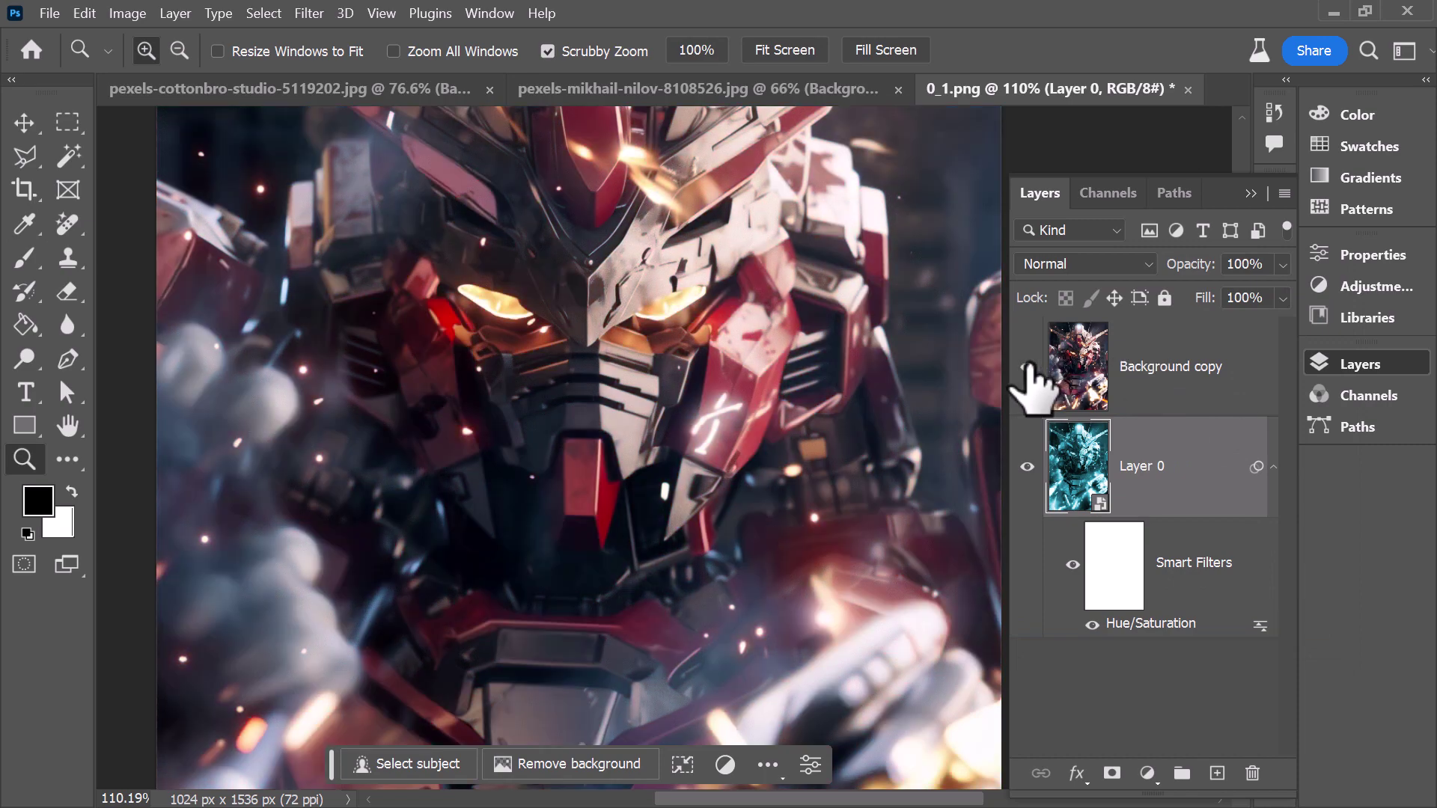
left_click(1257, 389)
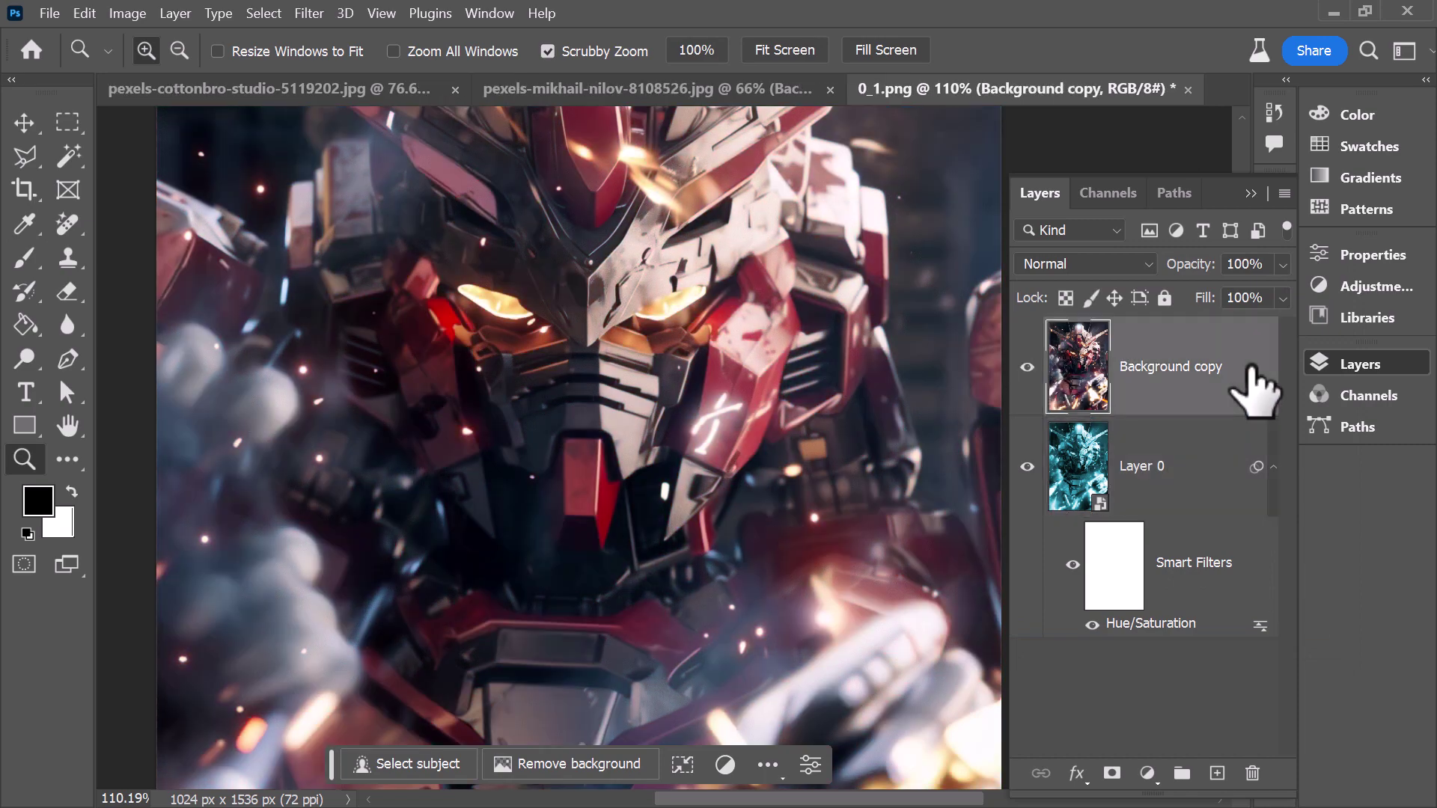
Limit the robot image's Background copy layer to the red channel by turning off its green and blue channels.
double_click(1257, 389)
left_click(718, 405)
left_click(778, 406)
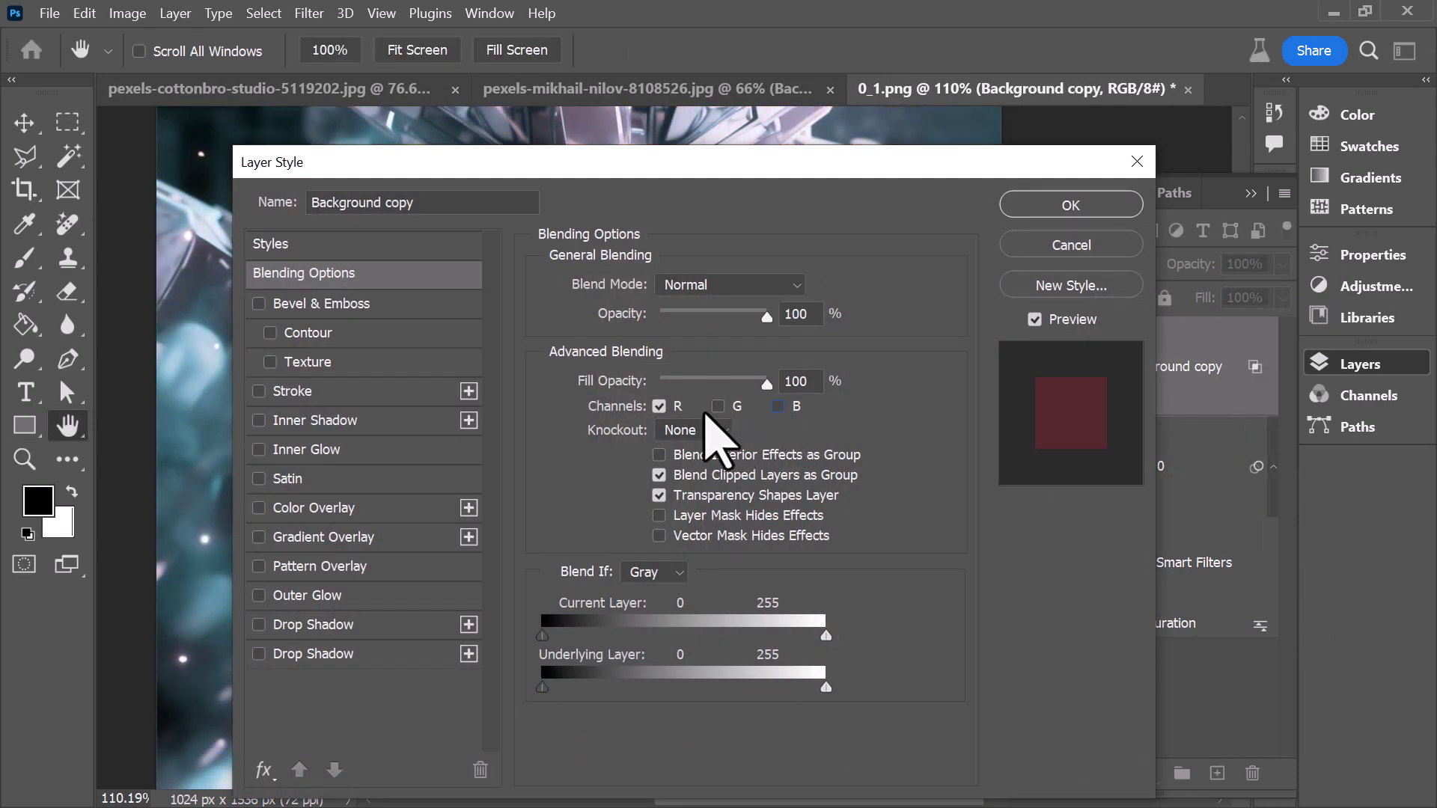
left_click(1042, 207)
Offset the Background copy slightly to the left over Layer 0 to create a red and cyan split.
key("z")
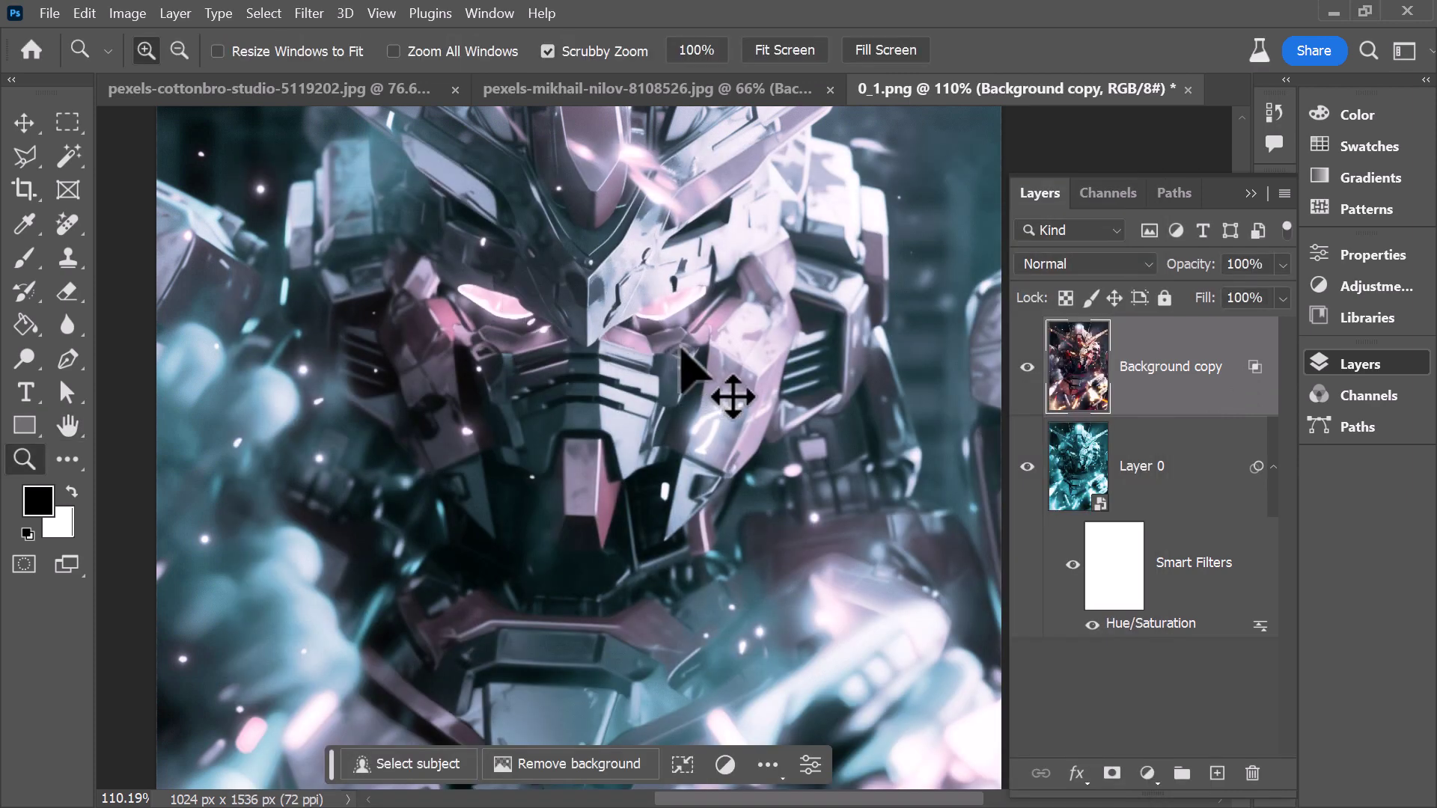
left_click_drag(681, 350, 664, 356)
left_click_drag(651, 339, 610, 333)
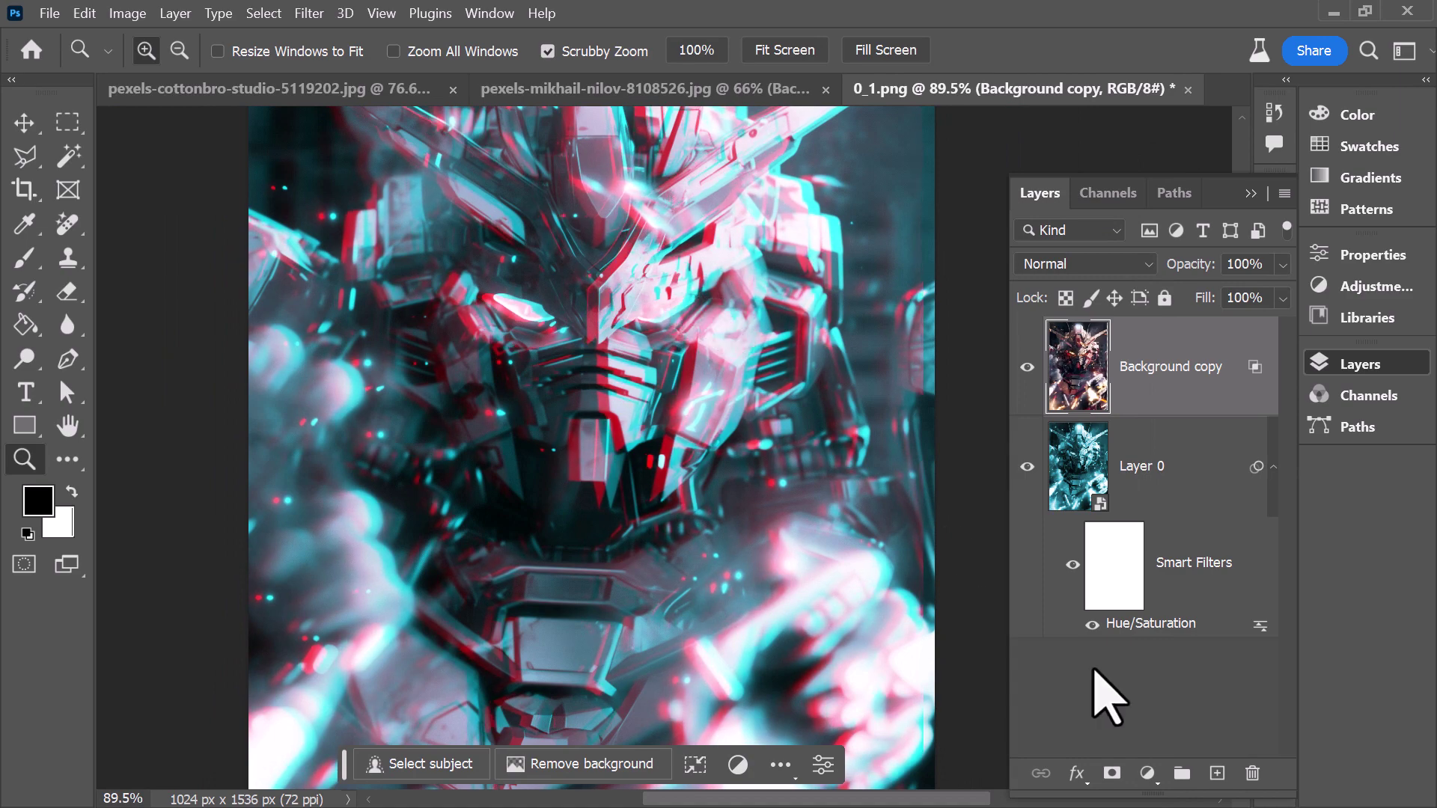
left_click_drag(748, 380, 762, 412)
left_click_drag(544, 268, 626, 334)
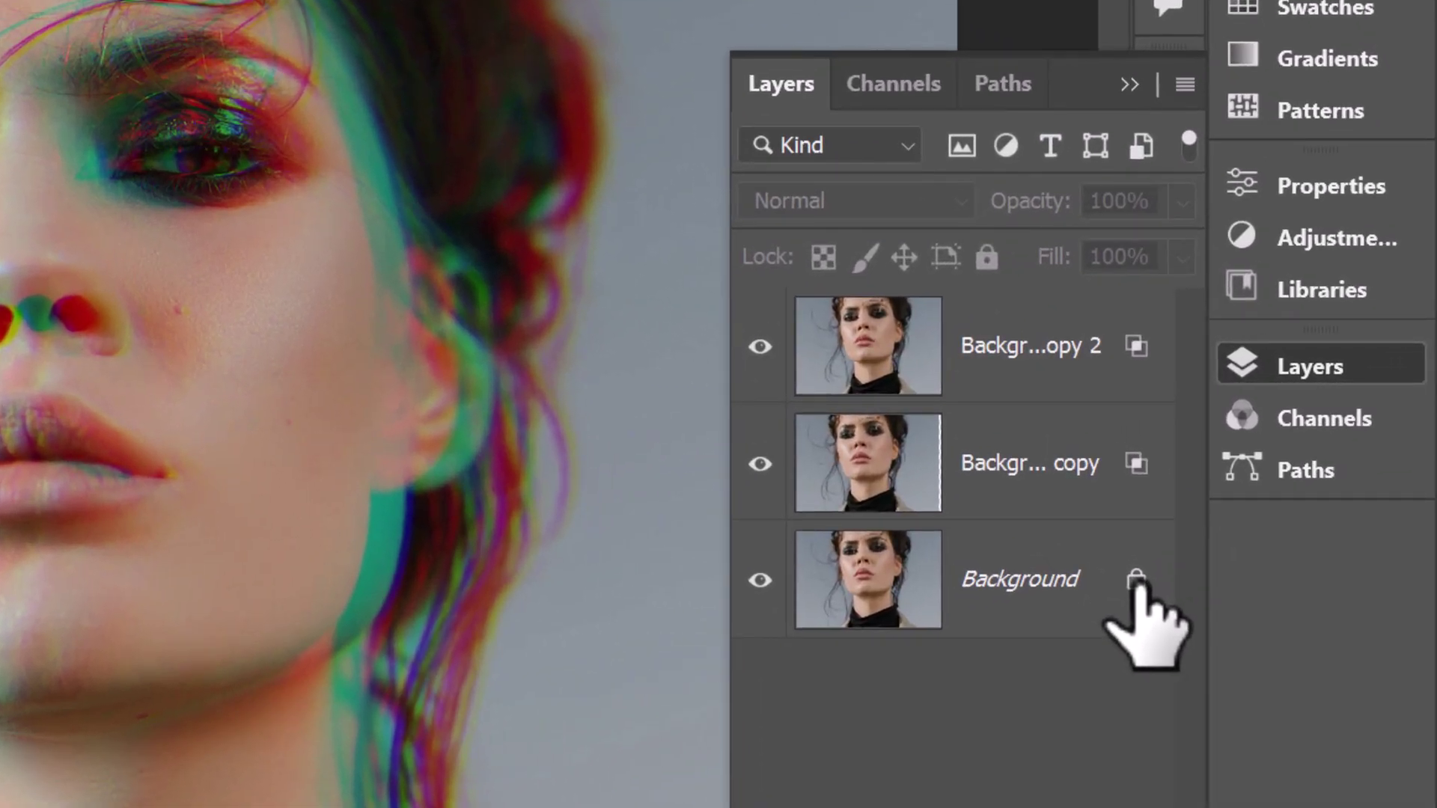
In the pexels-cottonbro-studio-5119202.jpg document, unlock the Background layer and group all three portrait layers as "Image".
left_click(1167, 556)
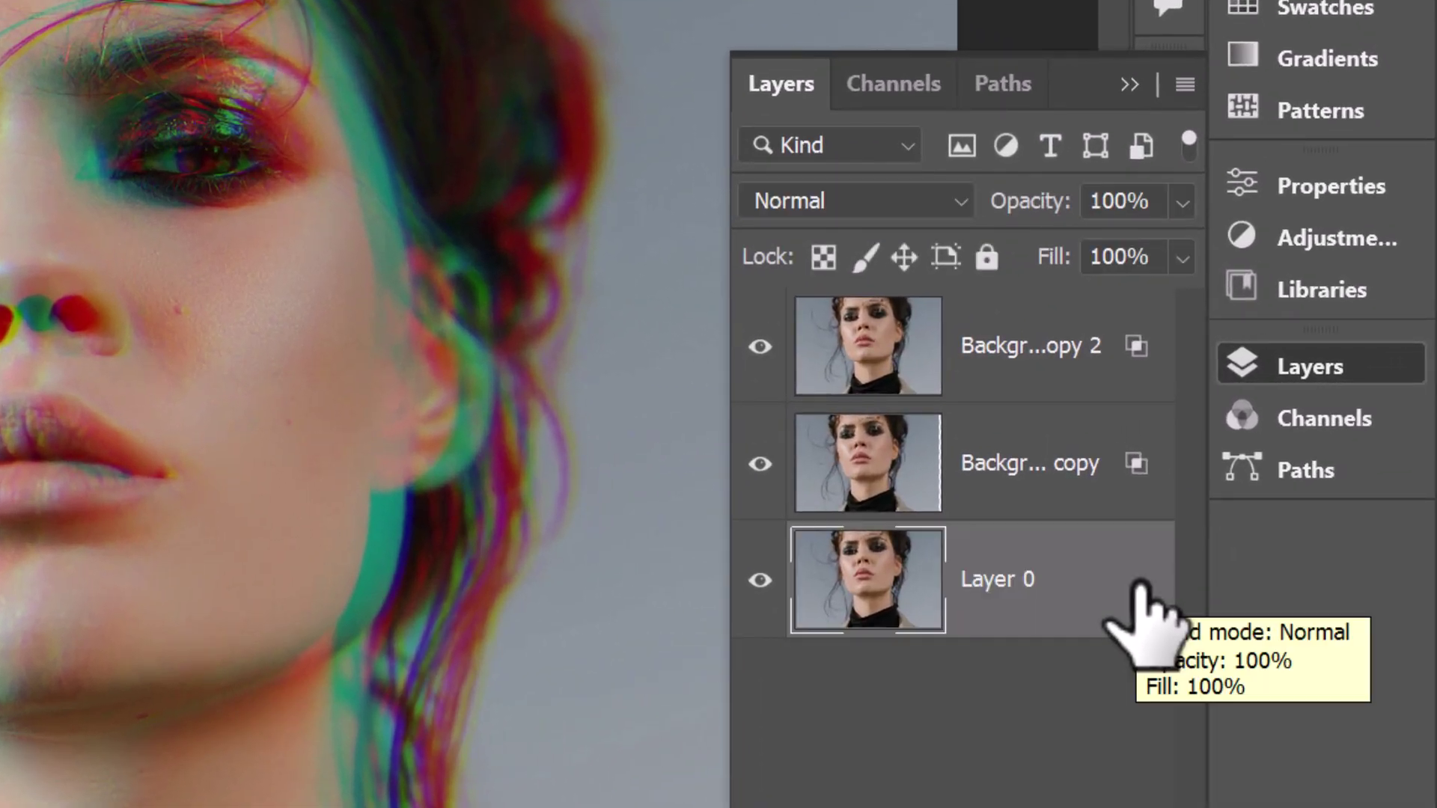
left_click(1069, 337, "shift")
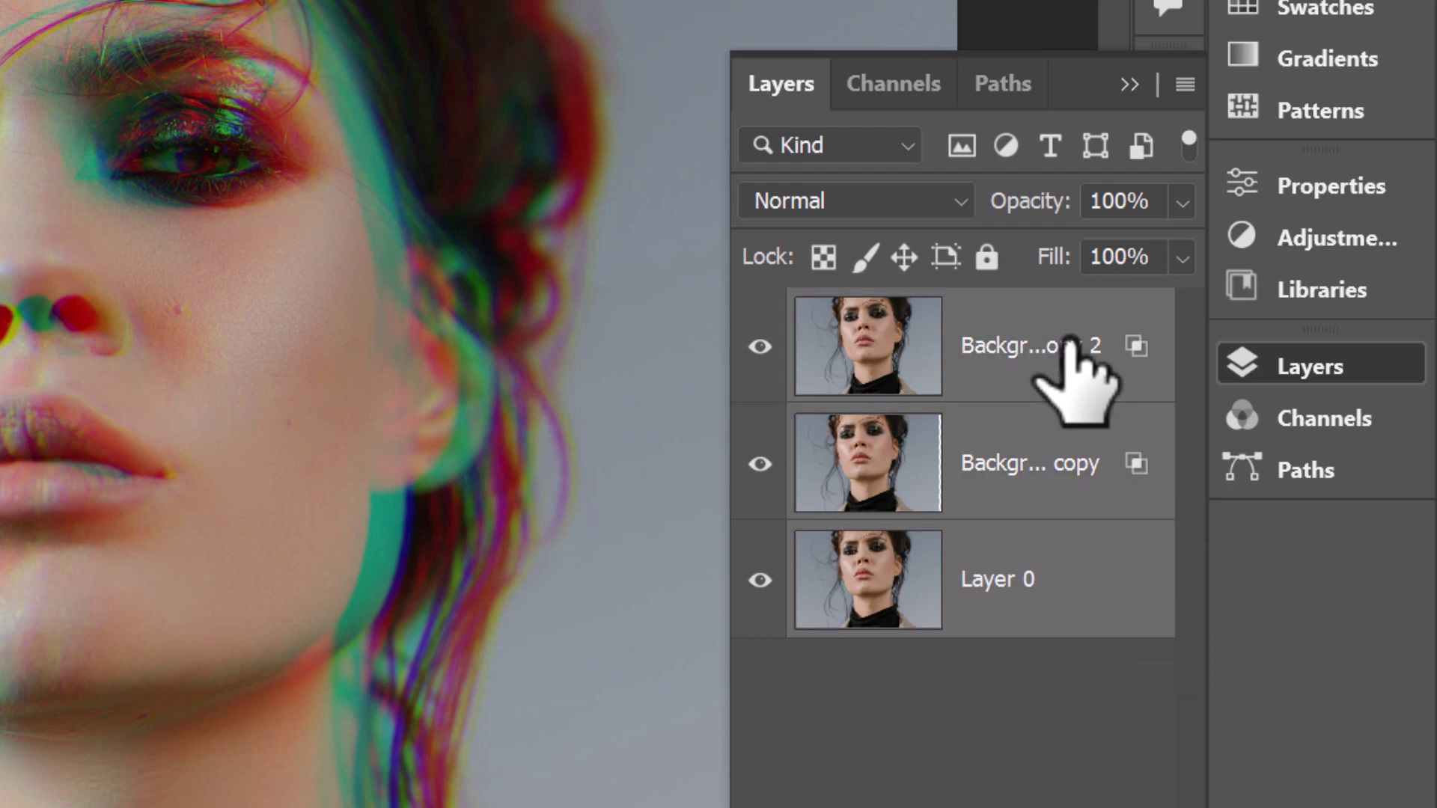
key("ctrl+g")
double_click(926, 313)
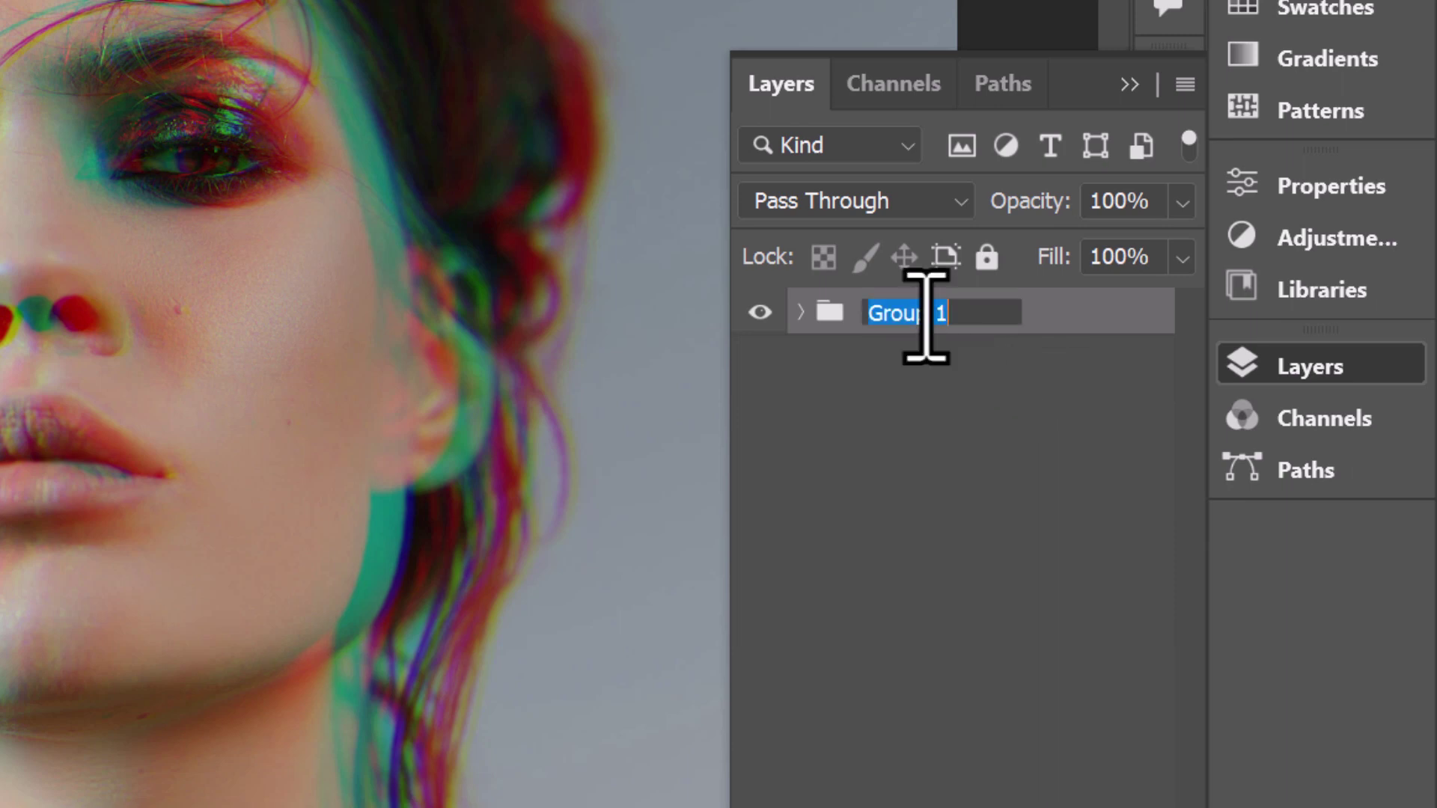
type("Image")
key("Return")
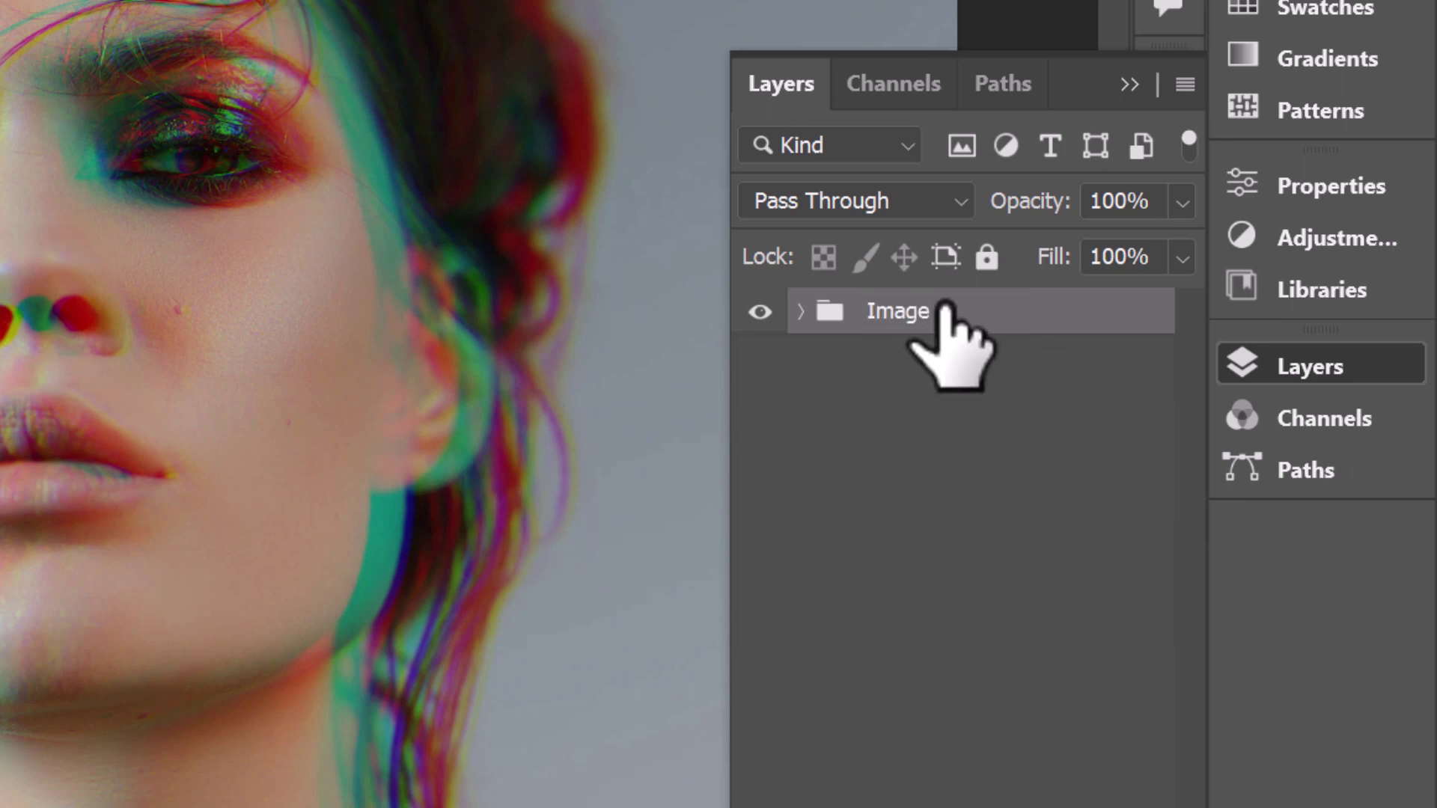
Duplicate the Image group.
key("ctrl+j")
left_click(1039, 355)
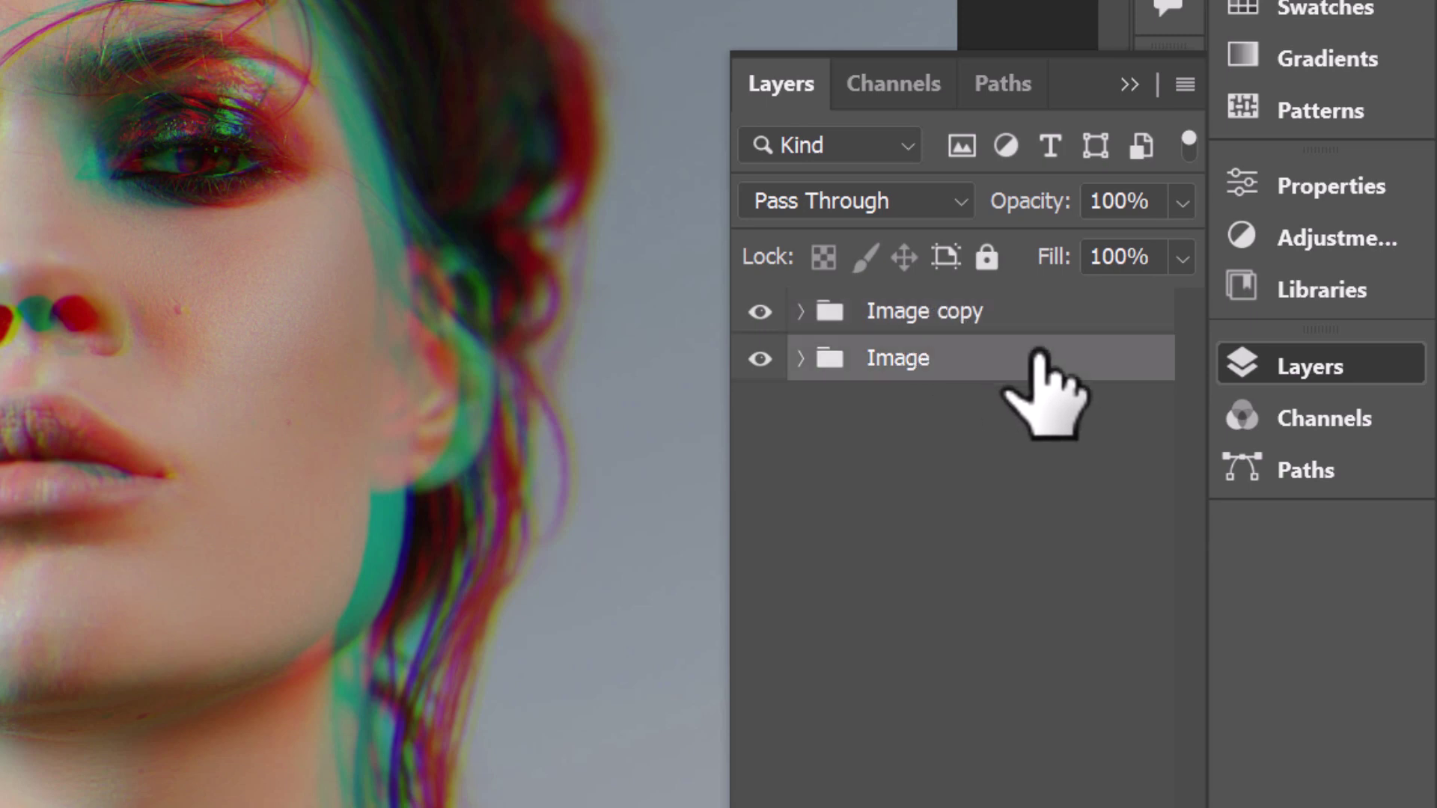
left_click_drag(986, 359, 972, 82)
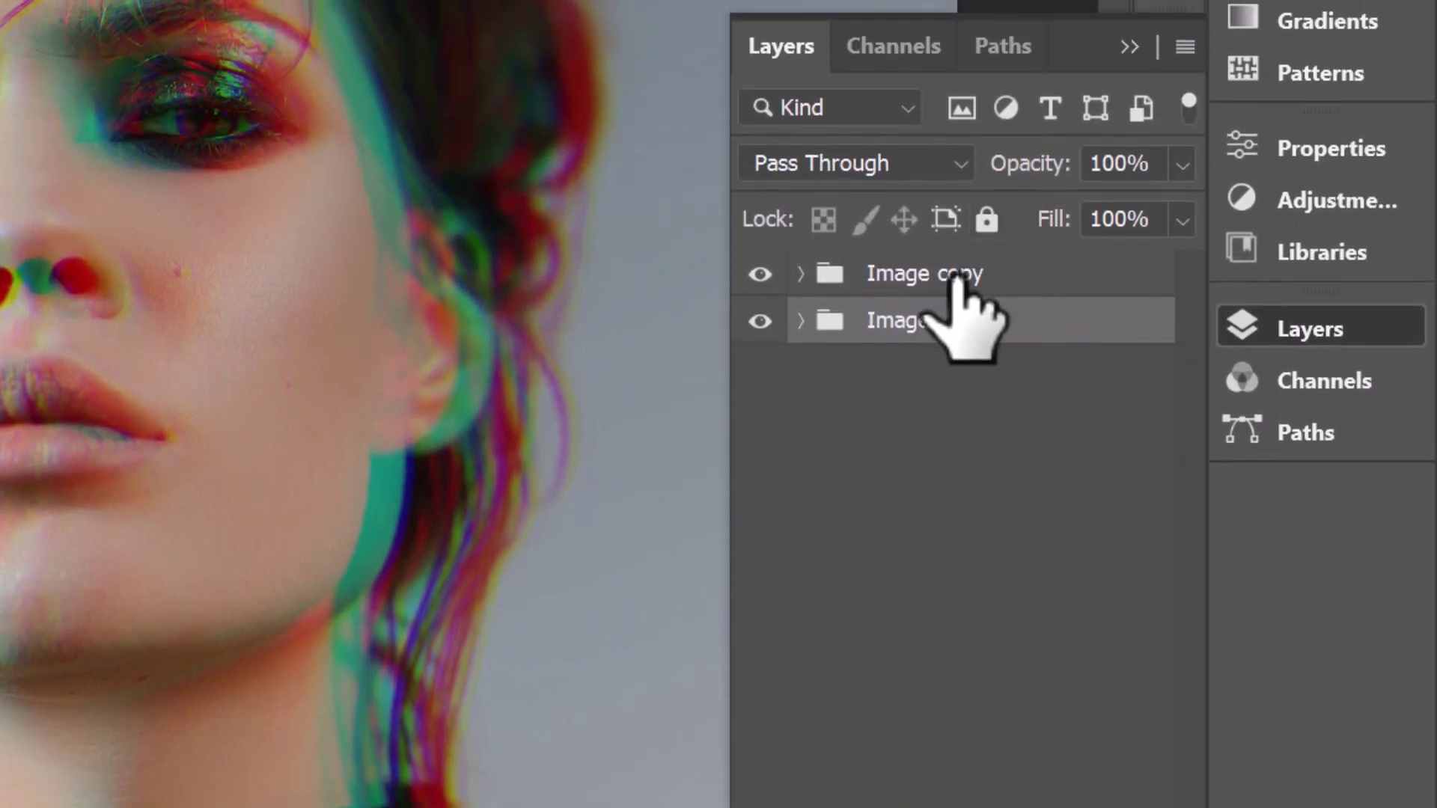
Rename the duplicated group "Image Distorted" and merge it into a single layer.
double_click(956, 276)
double_click(949, 280)
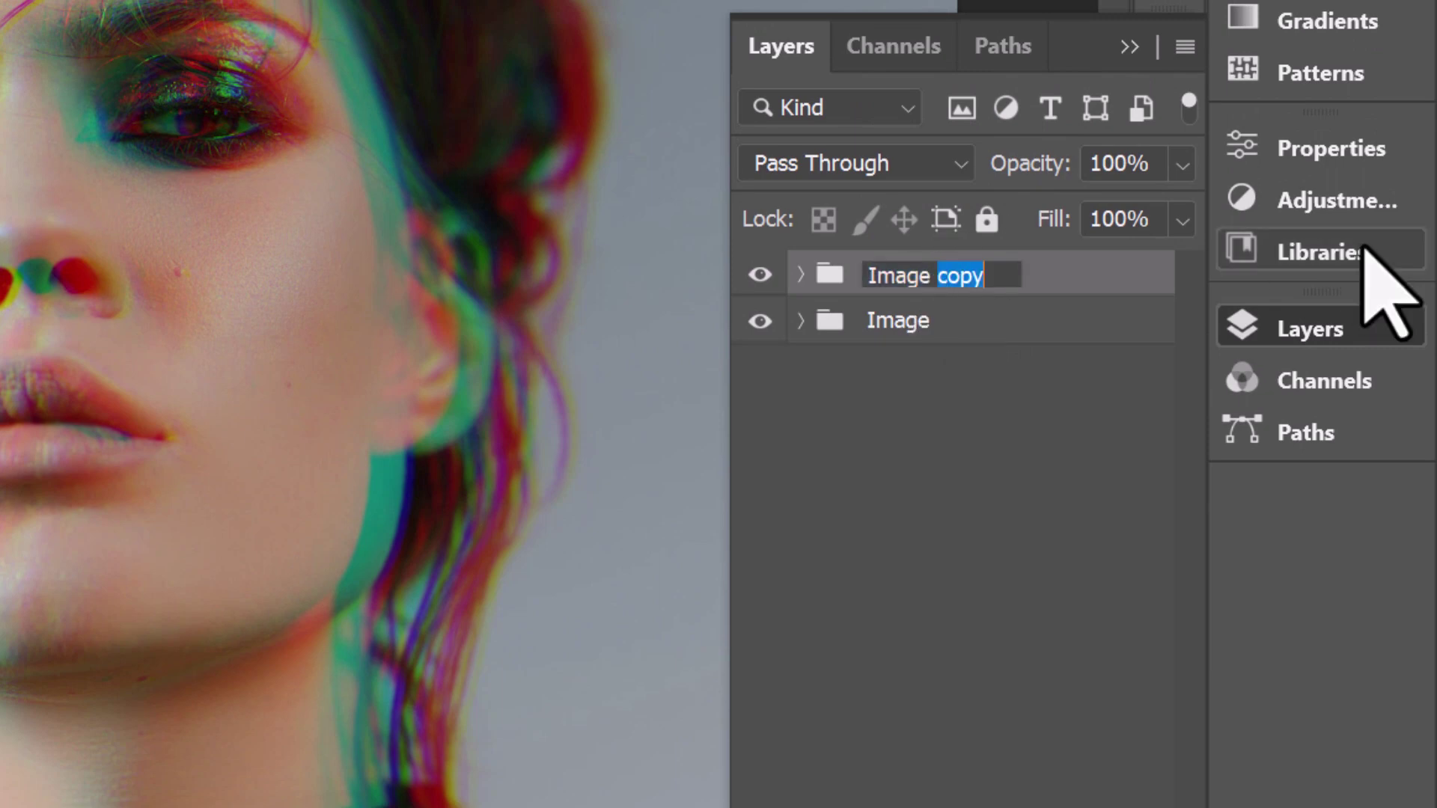
type("Distorted")
key("Return")
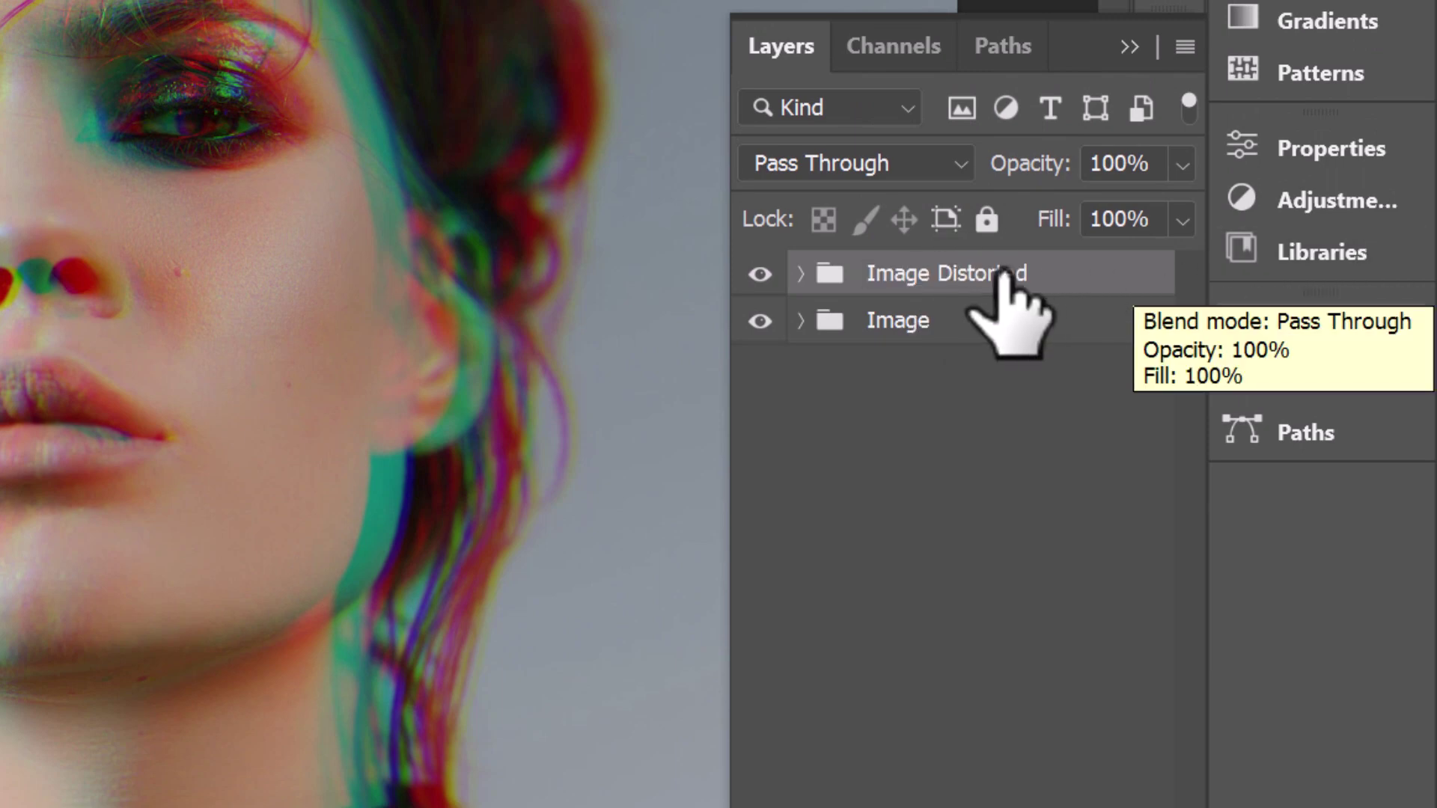
left_click(1184, 49)
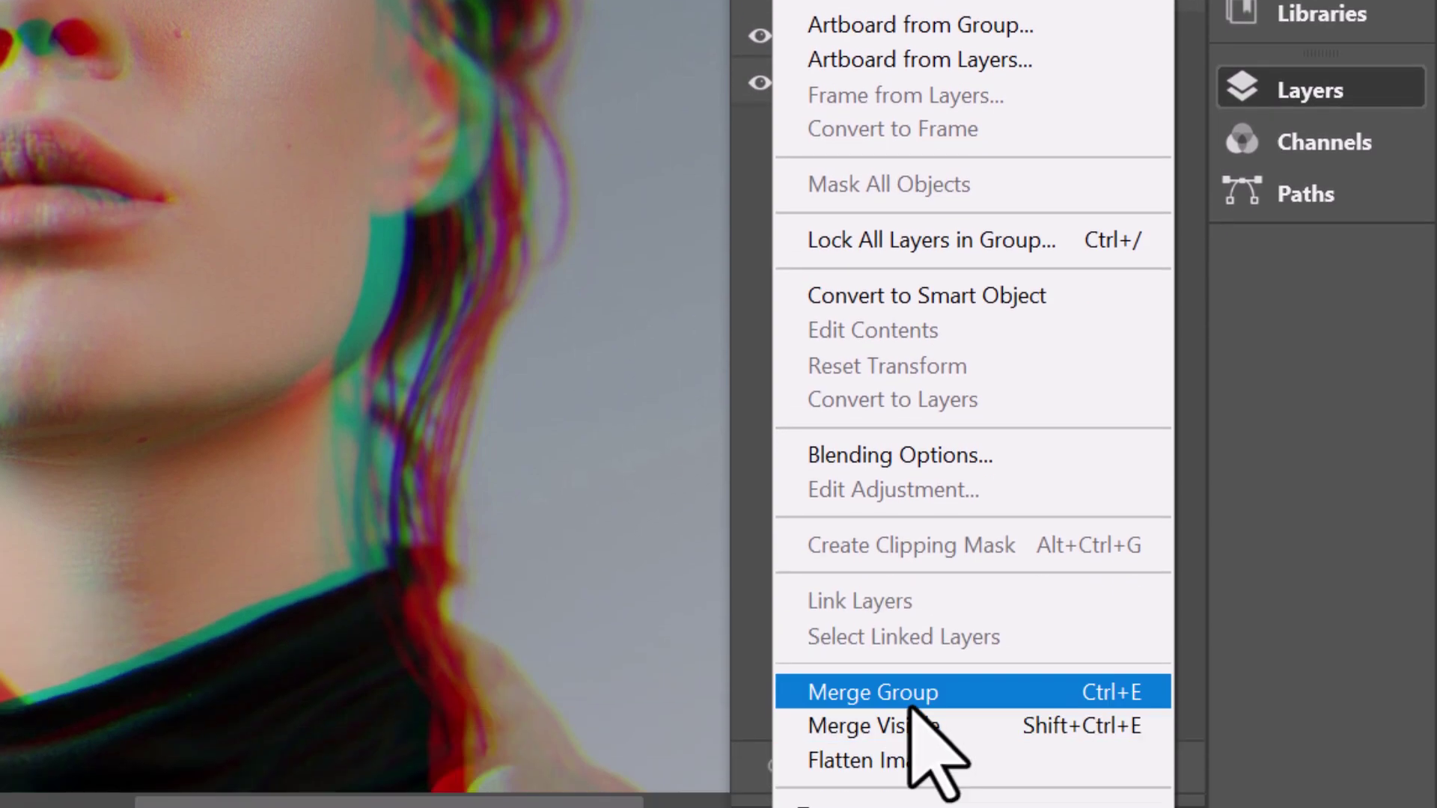
left_click(909, 692)
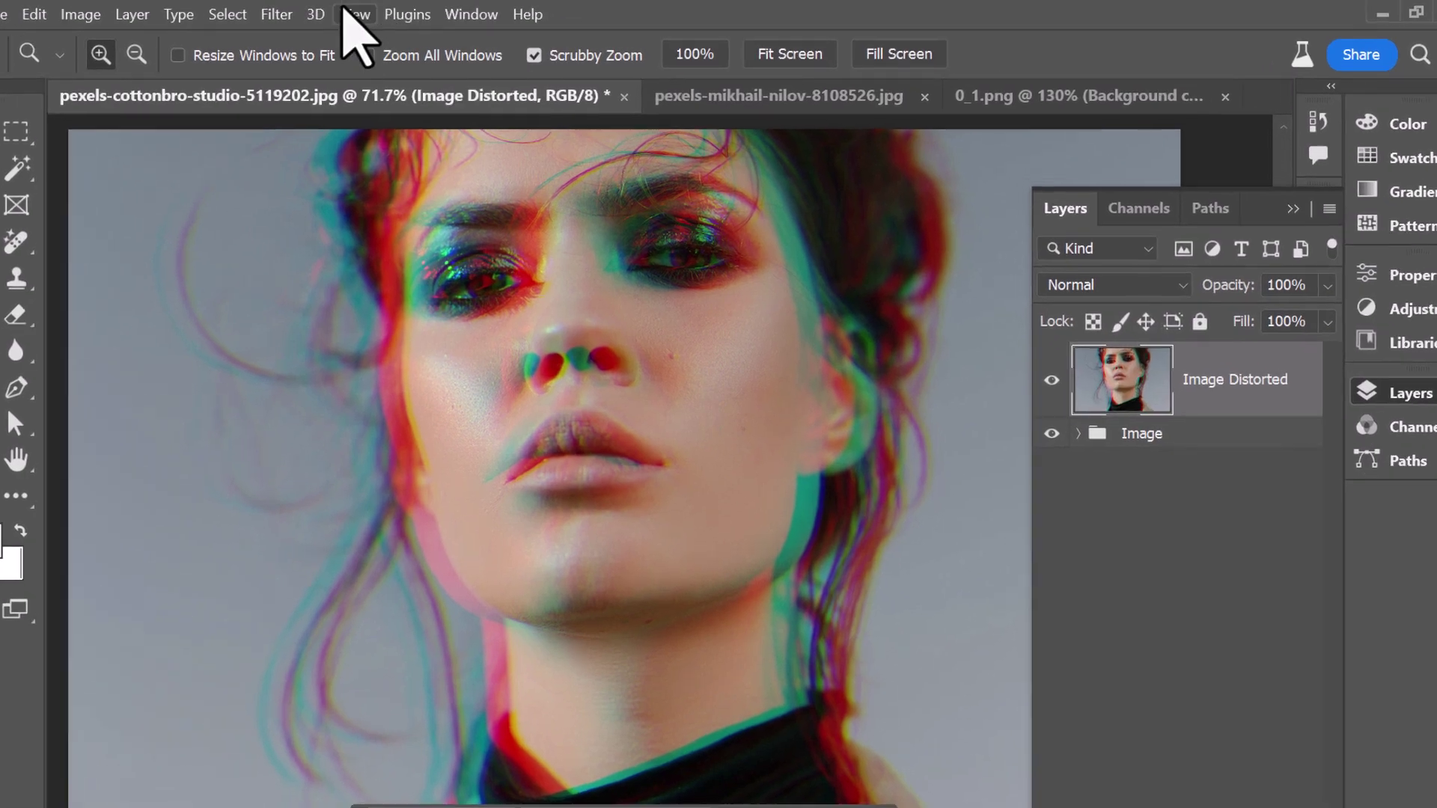
Start the Wave distortion filter on the Image Distorted layer with the Square wave type.
left_click(309, 13)
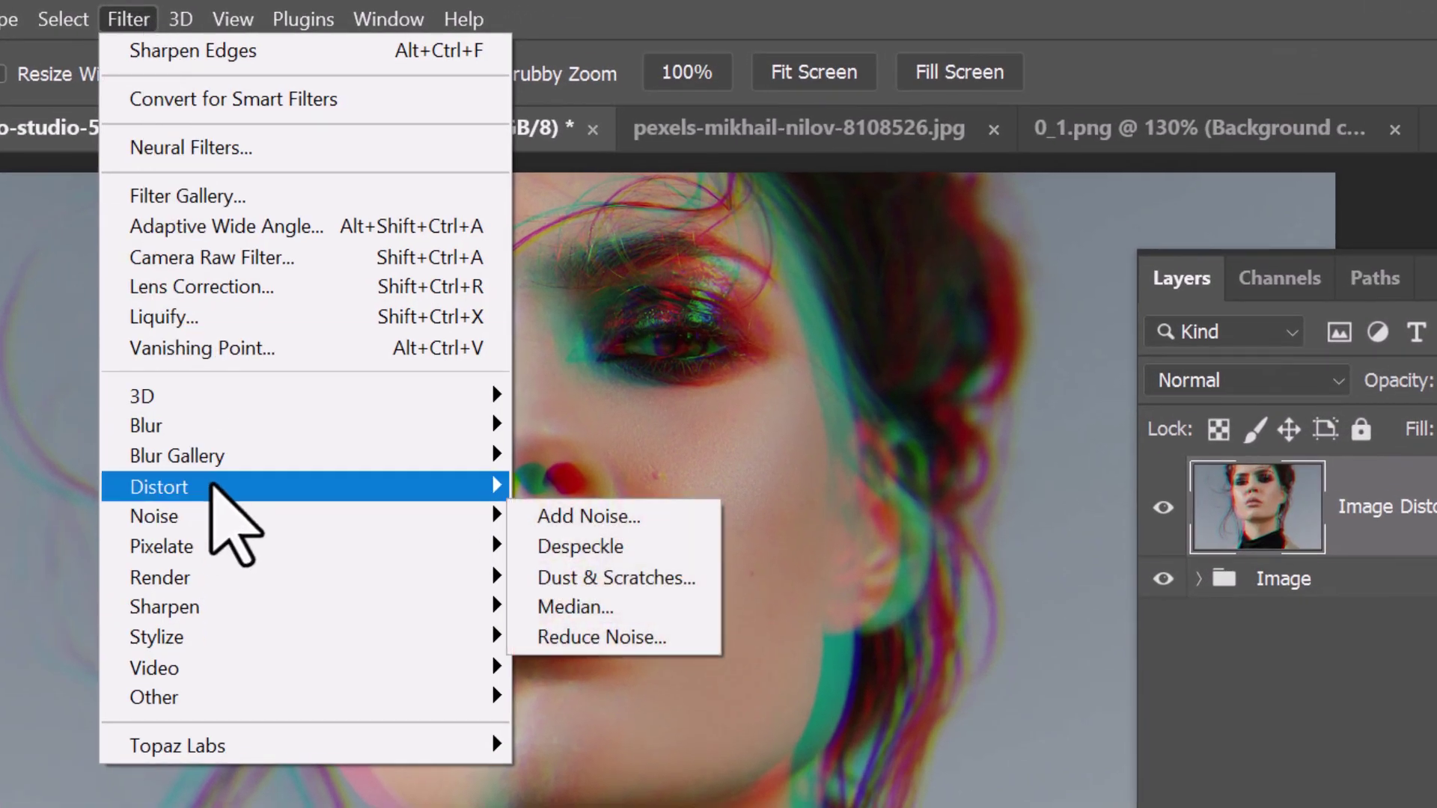
mouse_move(213, 487)
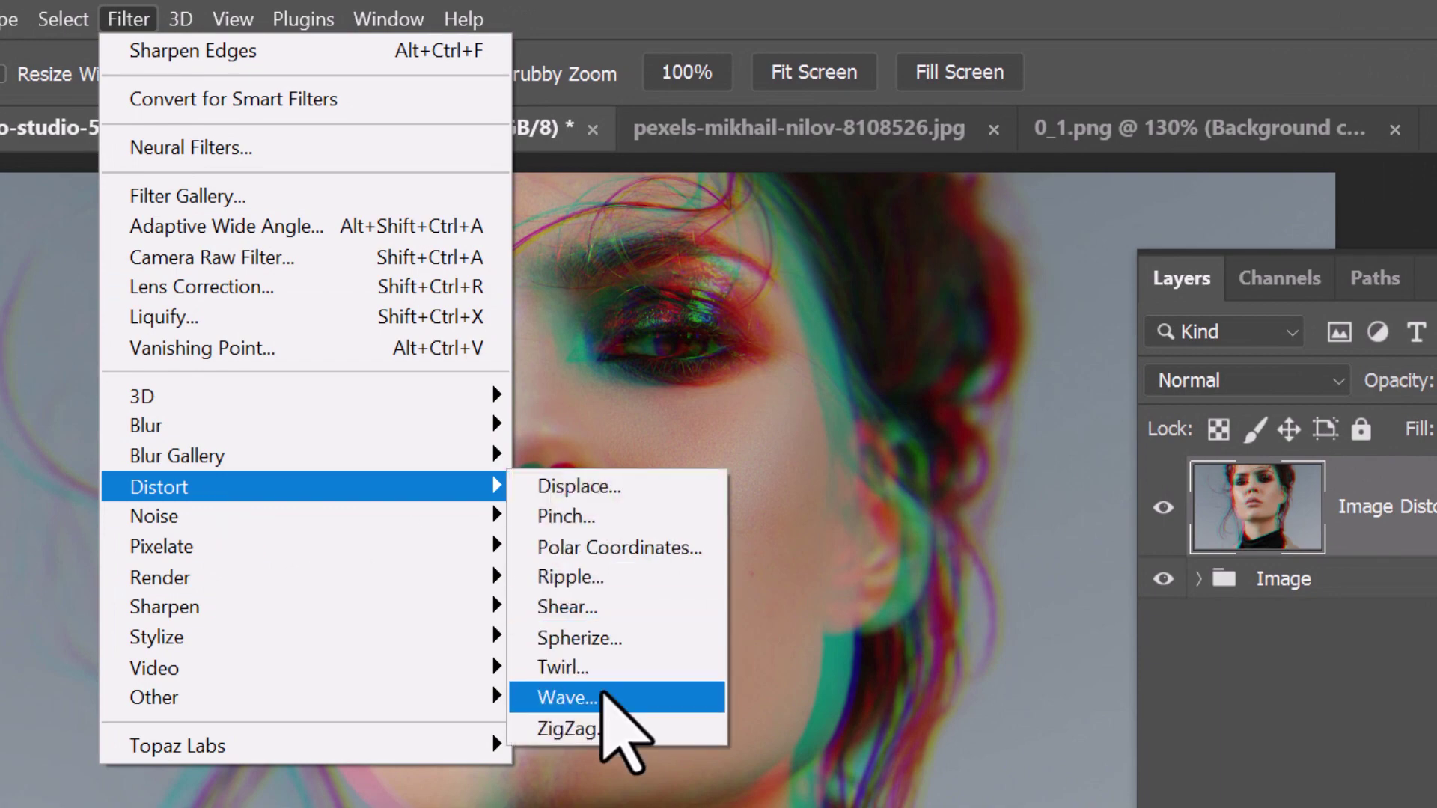
left_click(603, 695)
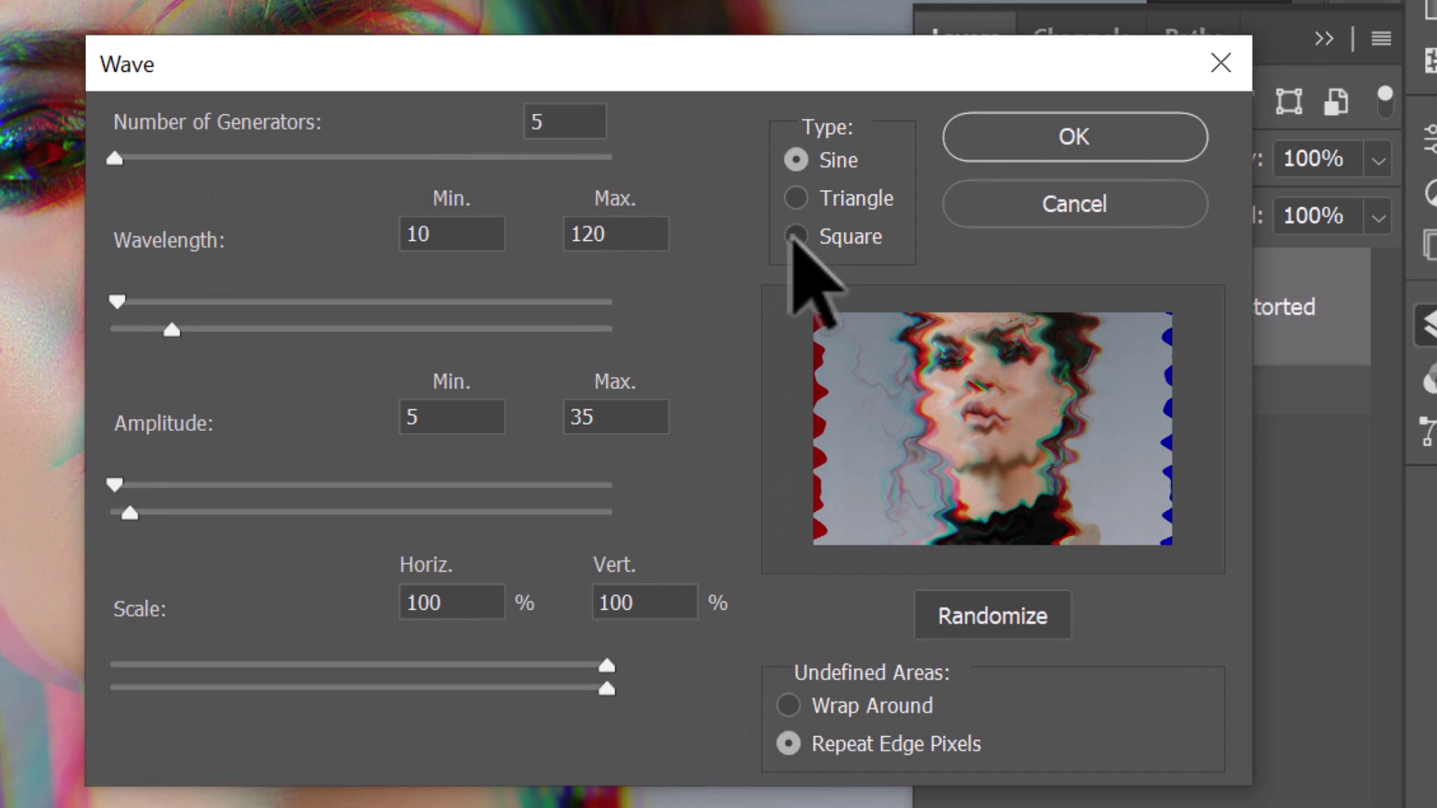
left_click(795, 237)
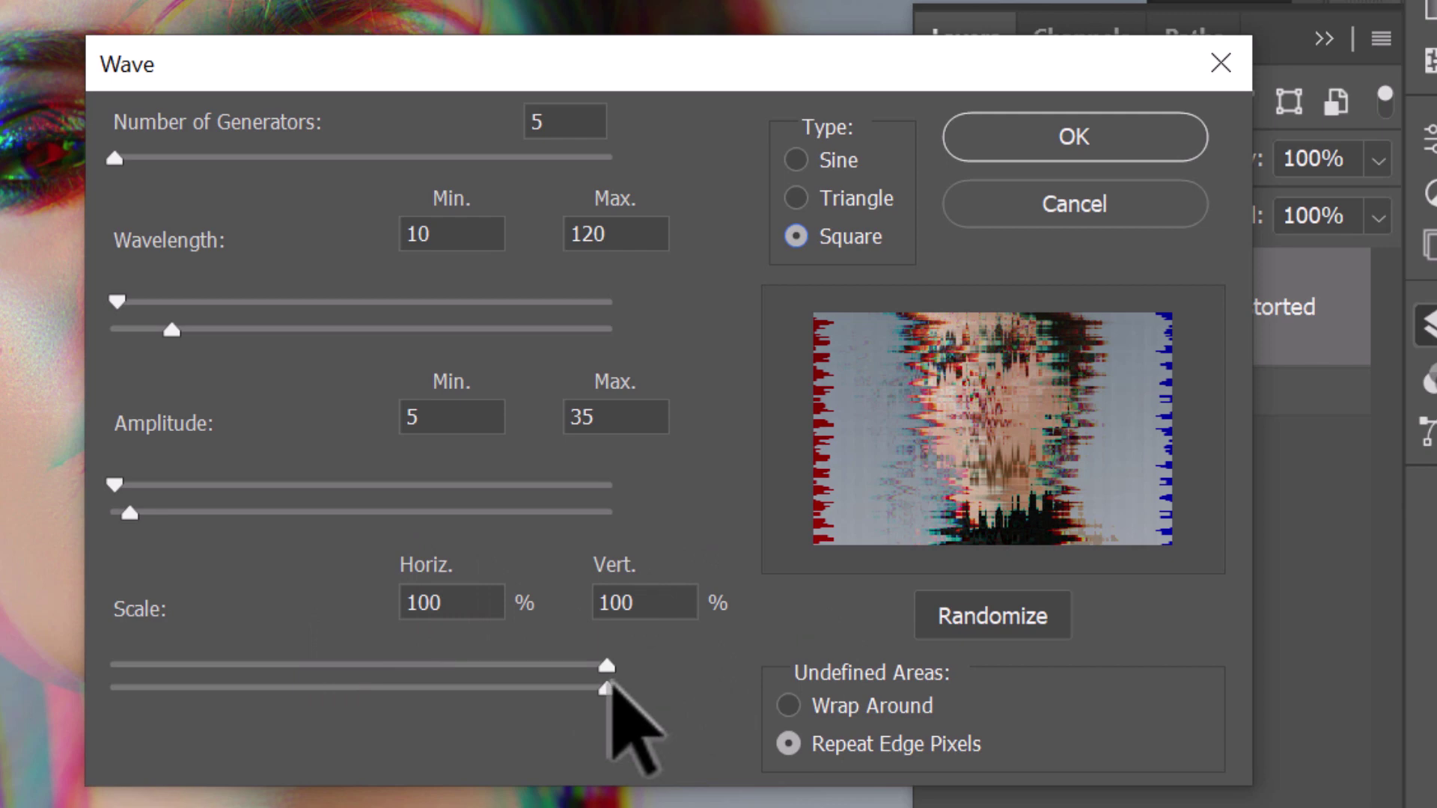
Set the wave scale to 100% horizontal and 1% vertical.
left_click_drag(607, 665, 72, 663)
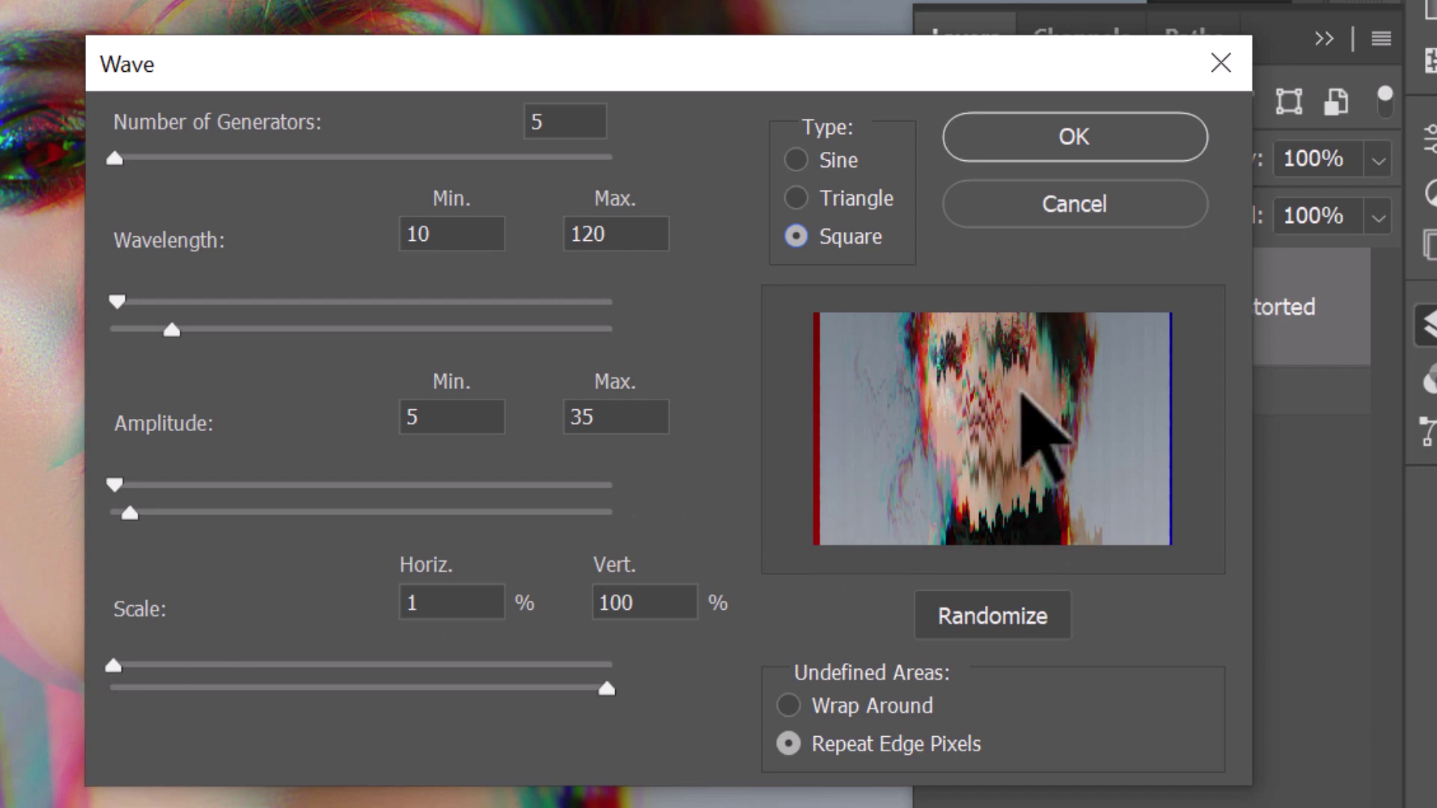
left_click_drag(111, 664, 585, 647)
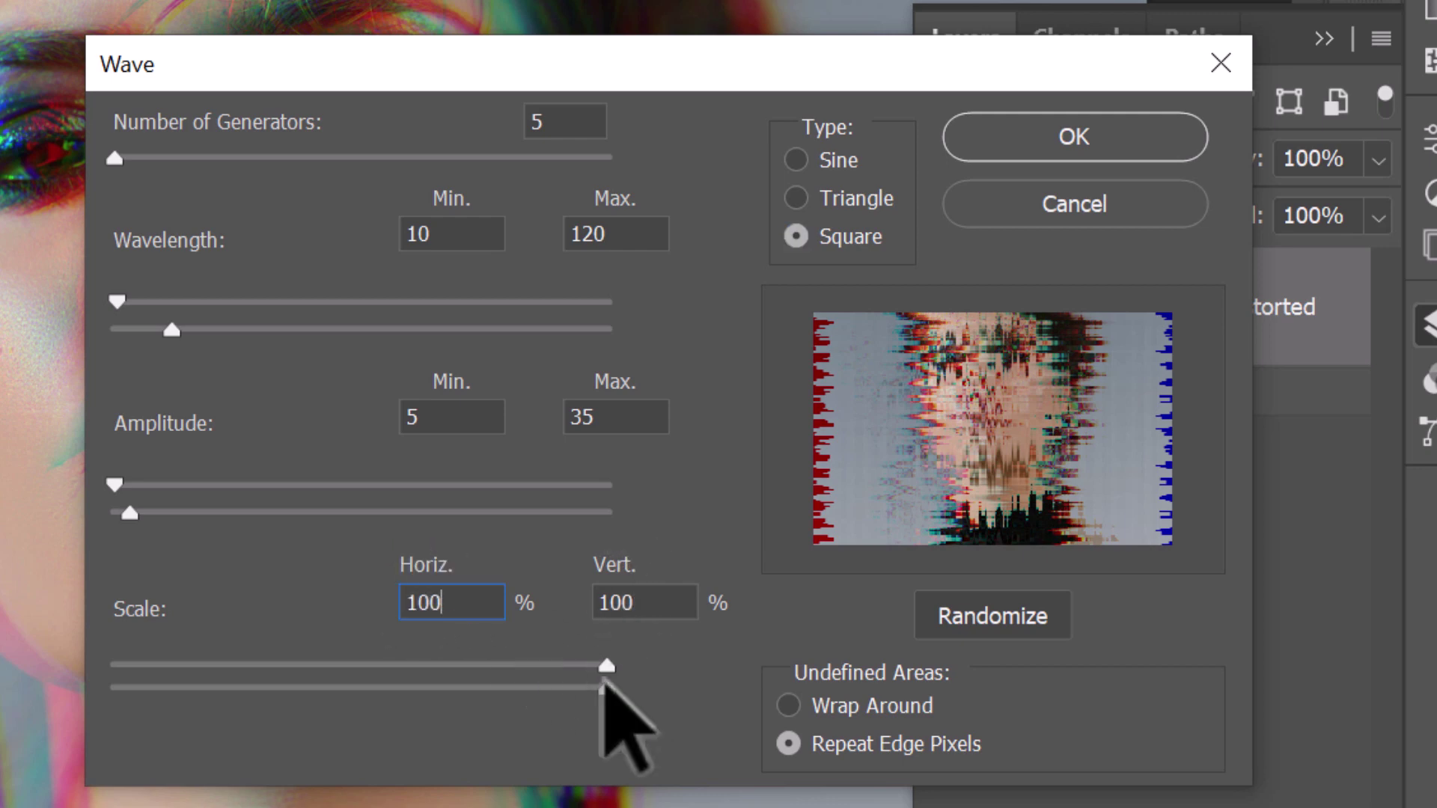
left_click_drag(606, 689, 28, 703)
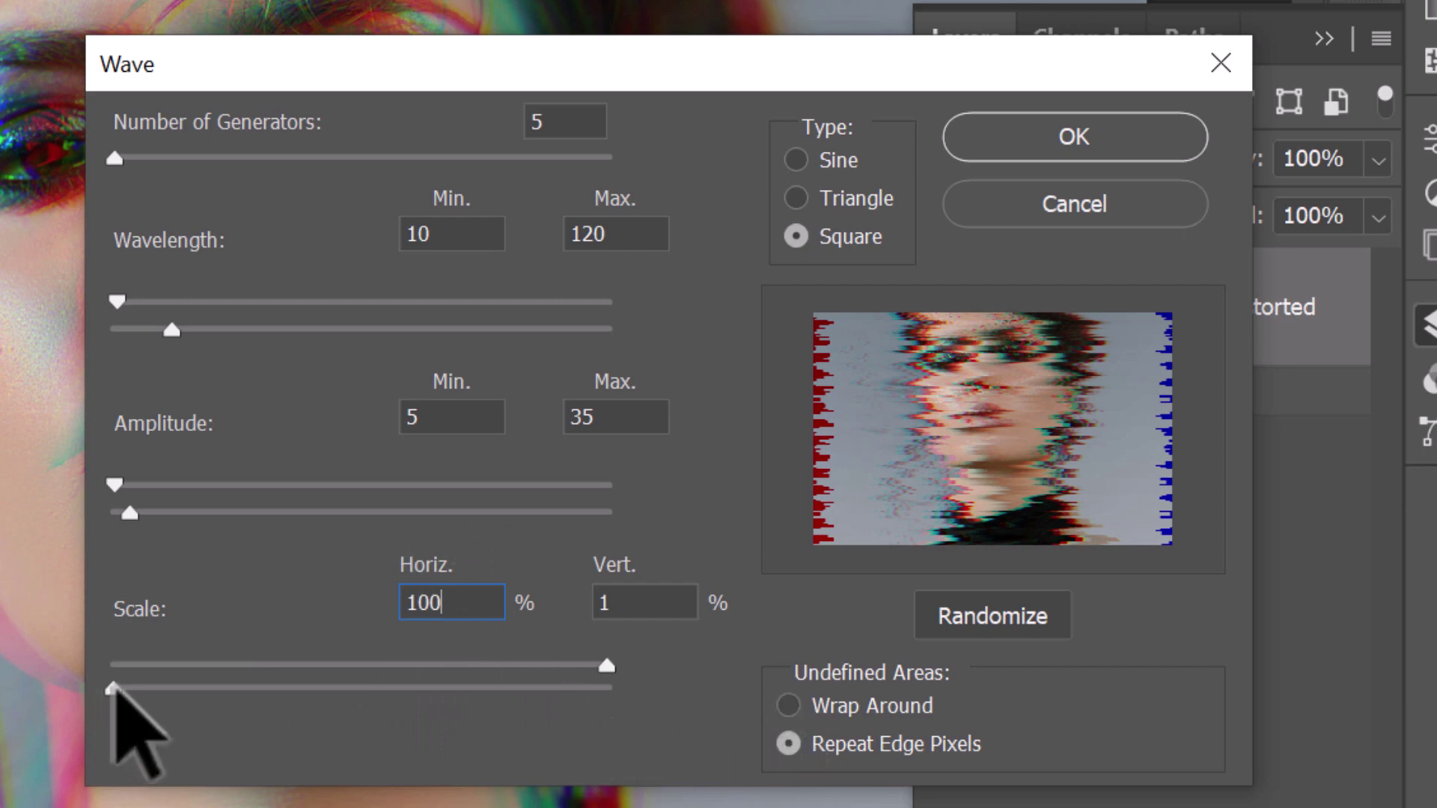
left_click(631, 602)
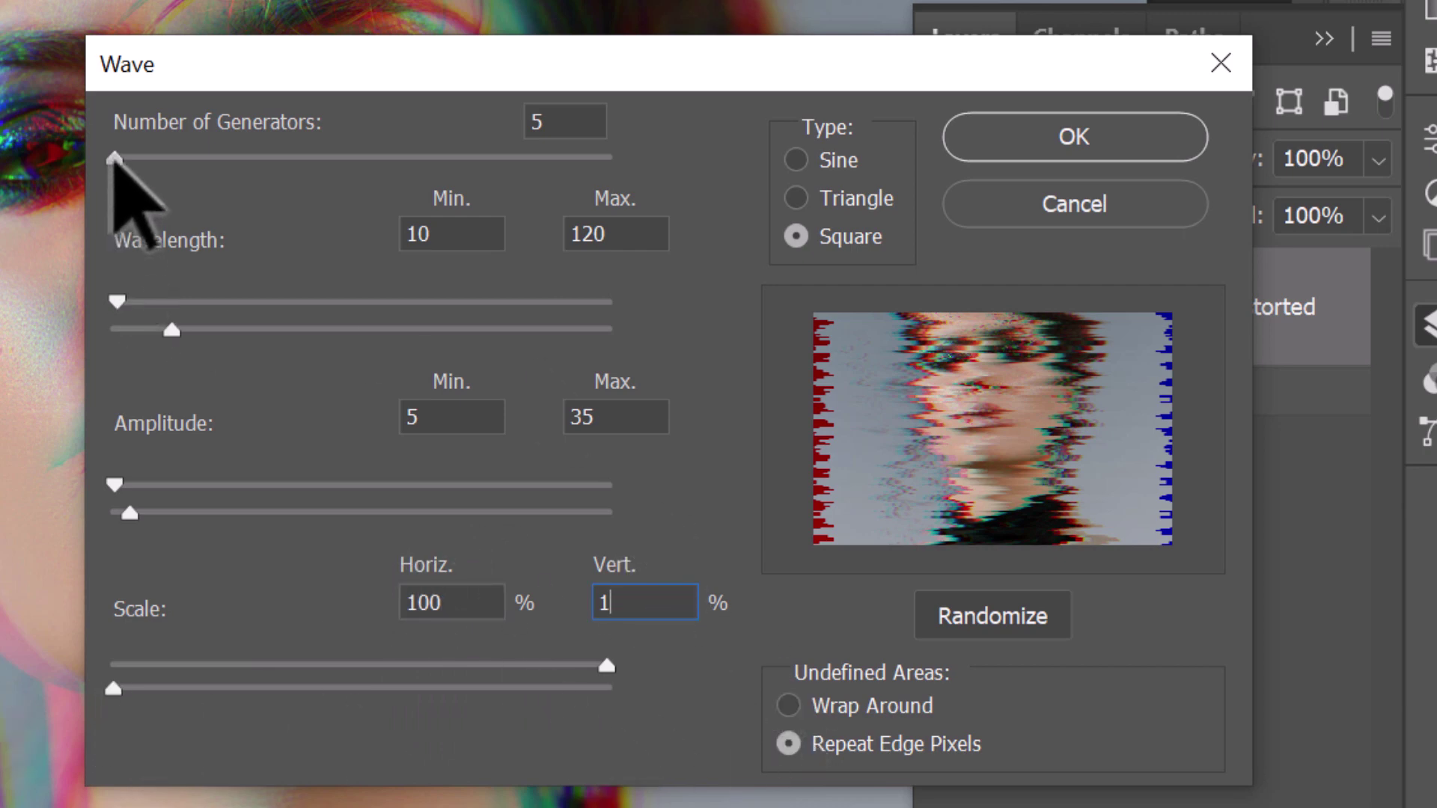
Set the number of wave generators to 2.
left_click_drag(114, 158, 15, 174)
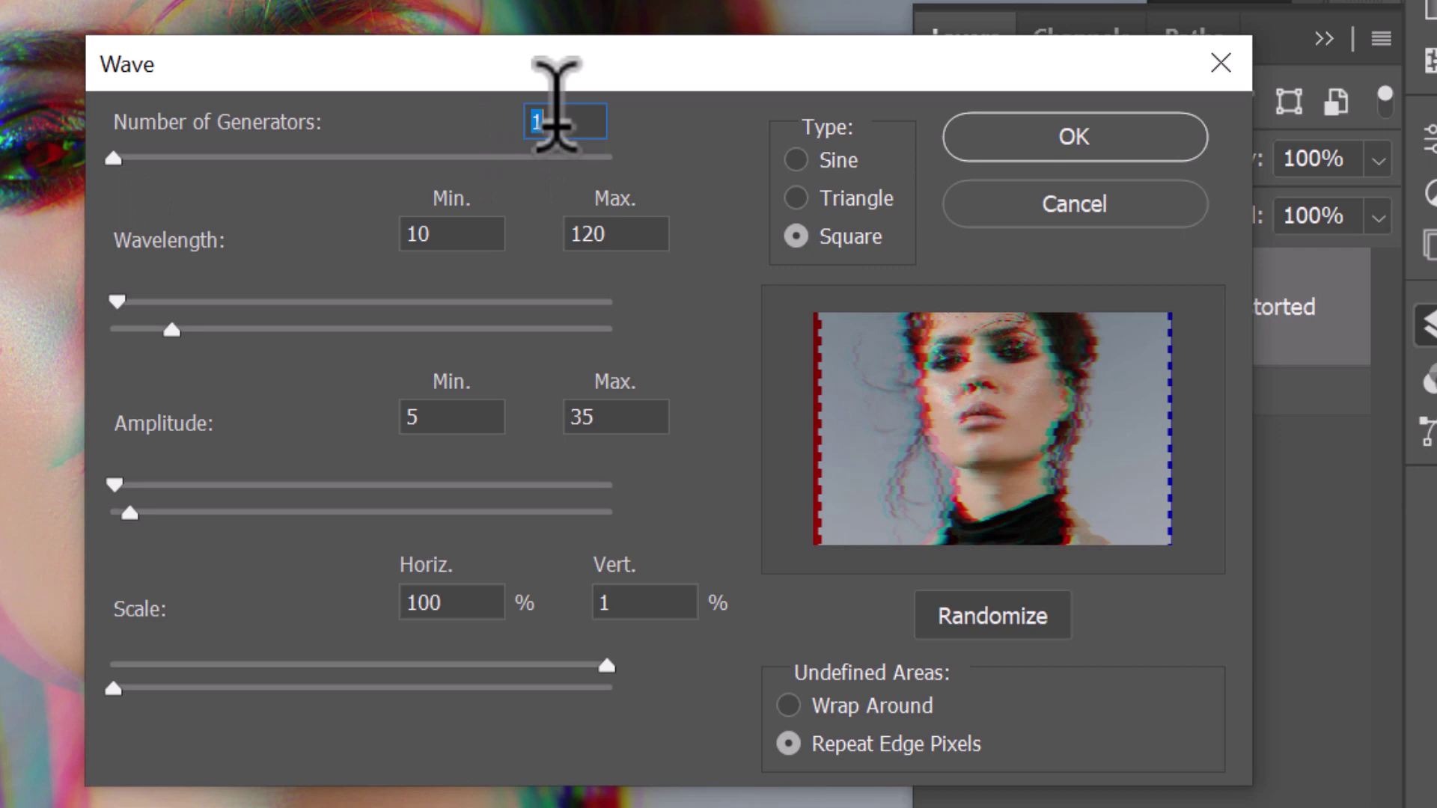
type("3")
left_click_drag(554, 115, 454, 106)
type("2")
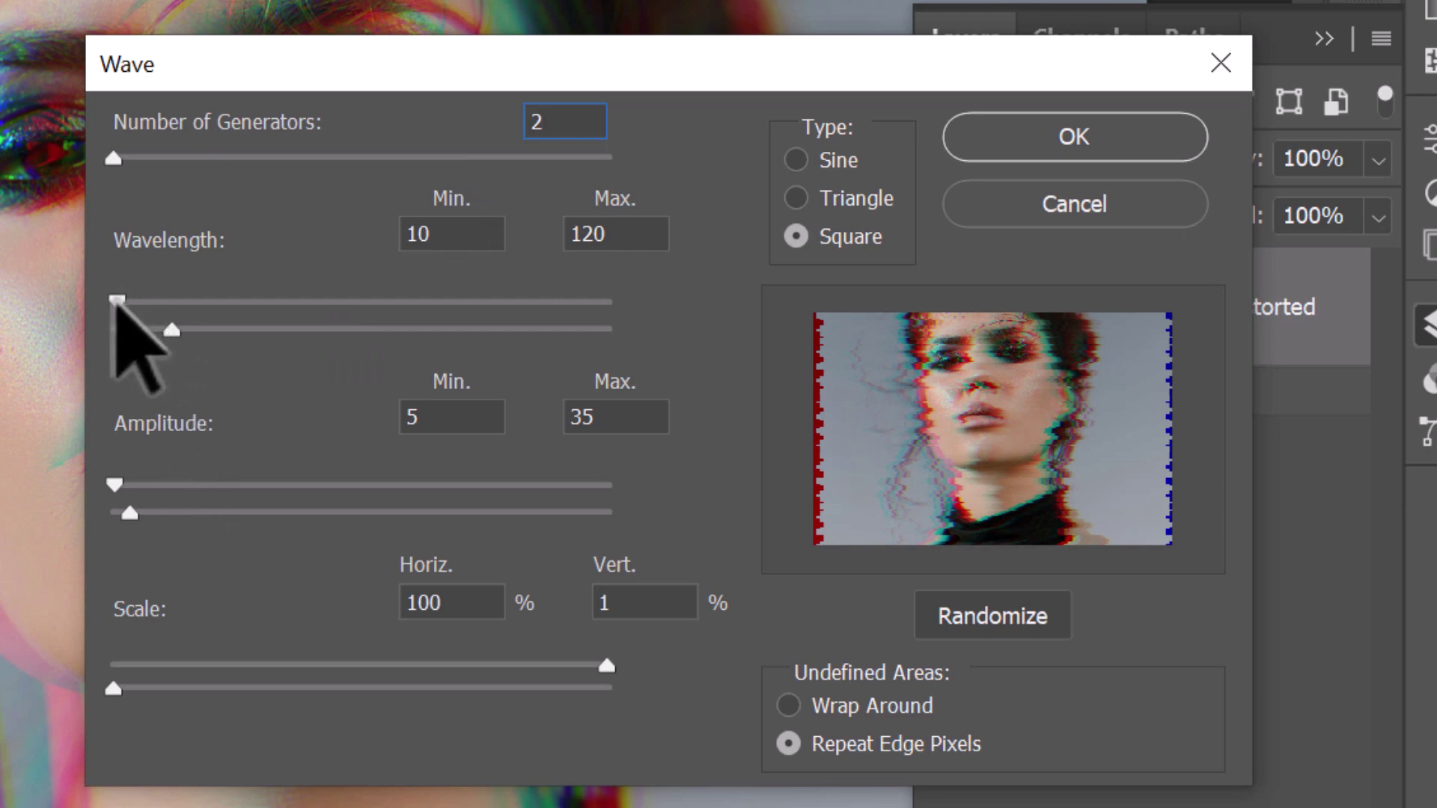
Try wavelength ranges of 228 to 391 and 1 to 999 for the wave distortion.
left_click_drag(117, 300, 316, 329)
mouse_move(232, 301)
left_mouse_down()
mouse_move(102, 314)
mouse_move(225, 307)
left_mouse_up()
mouse_move(316, 329)
left_mouse_down()
mouse_move(428, 327)
mouse_move(305, 329)
left_mouse_up()
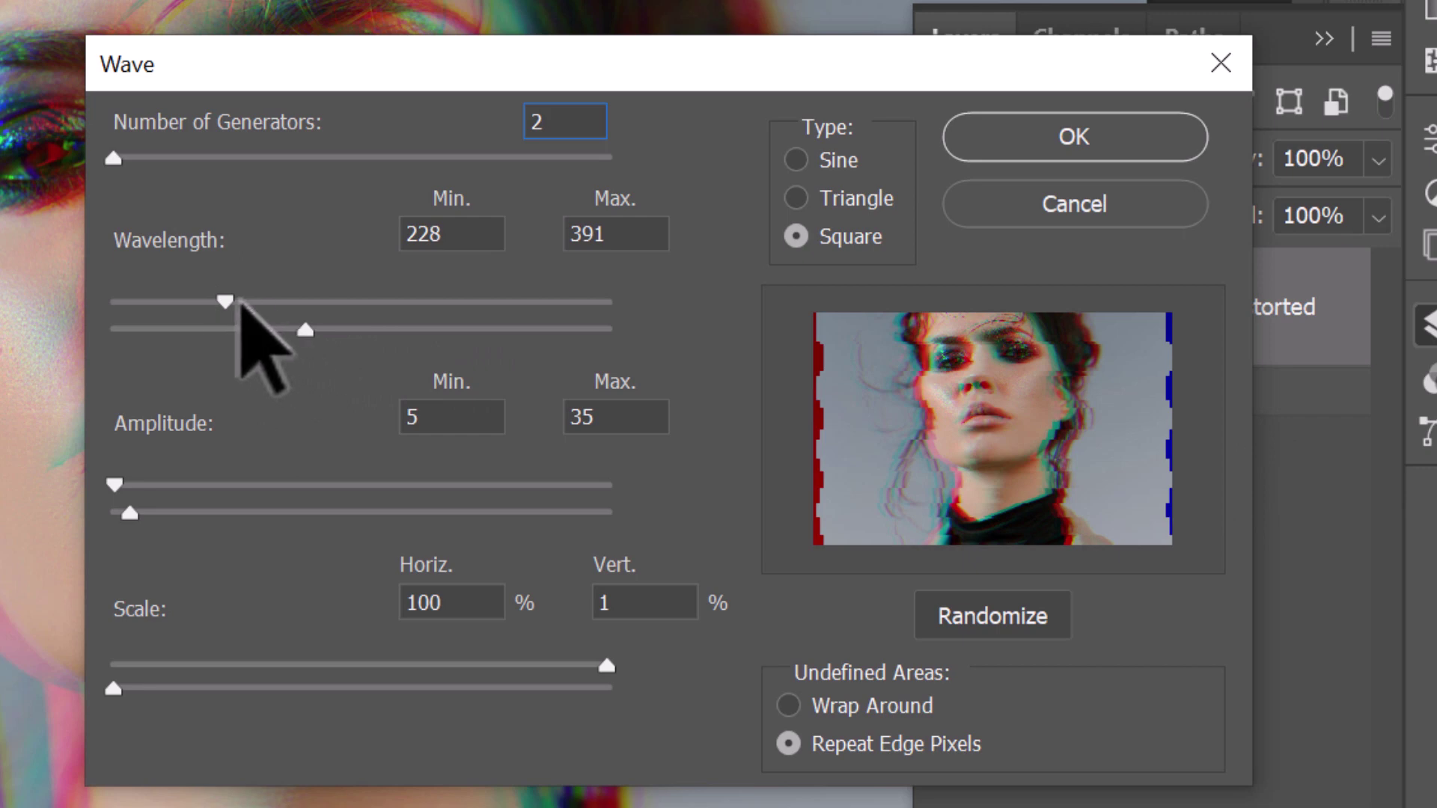
left_click_drag(226, 303, 58, 321)
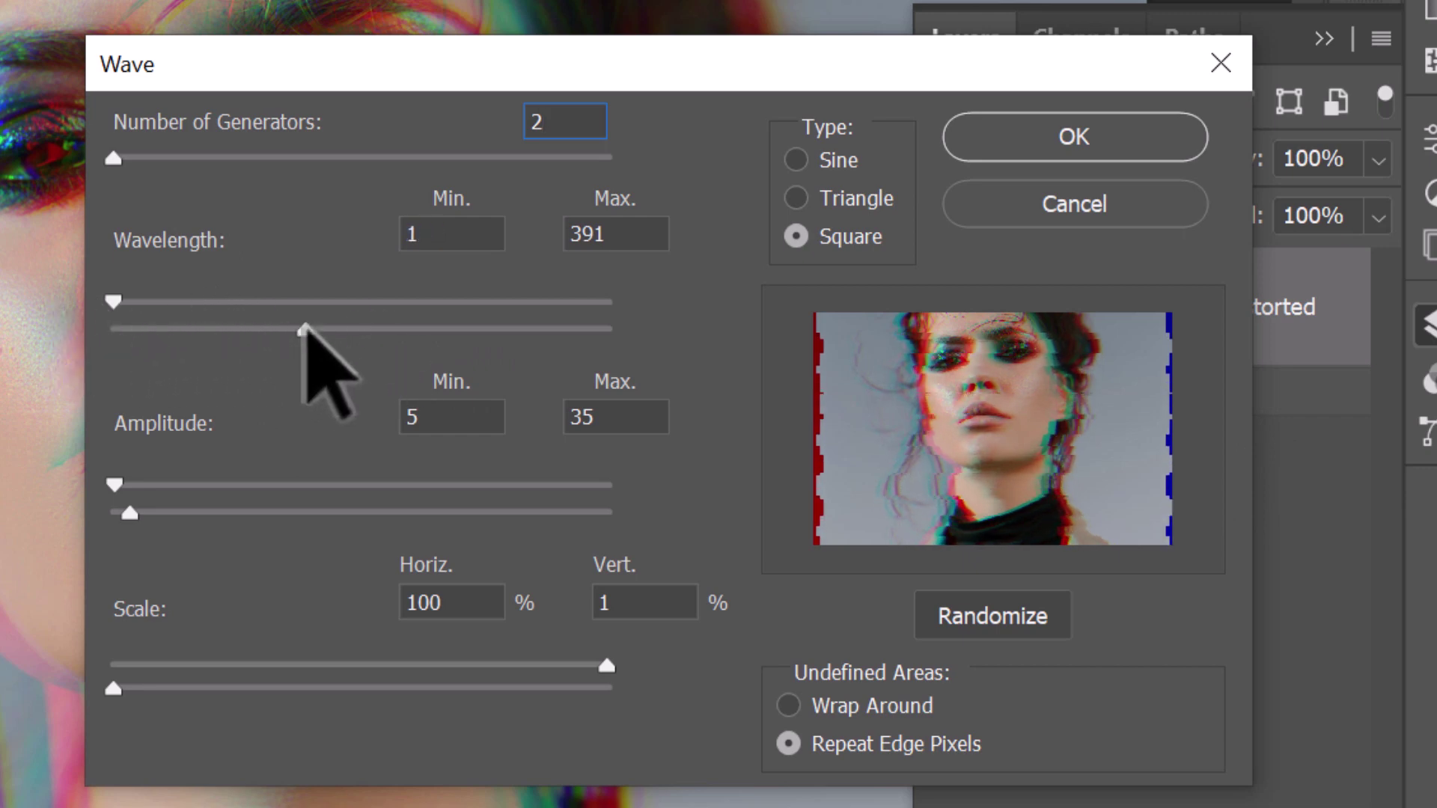
left_click_drag(305, 329, 651, 322)
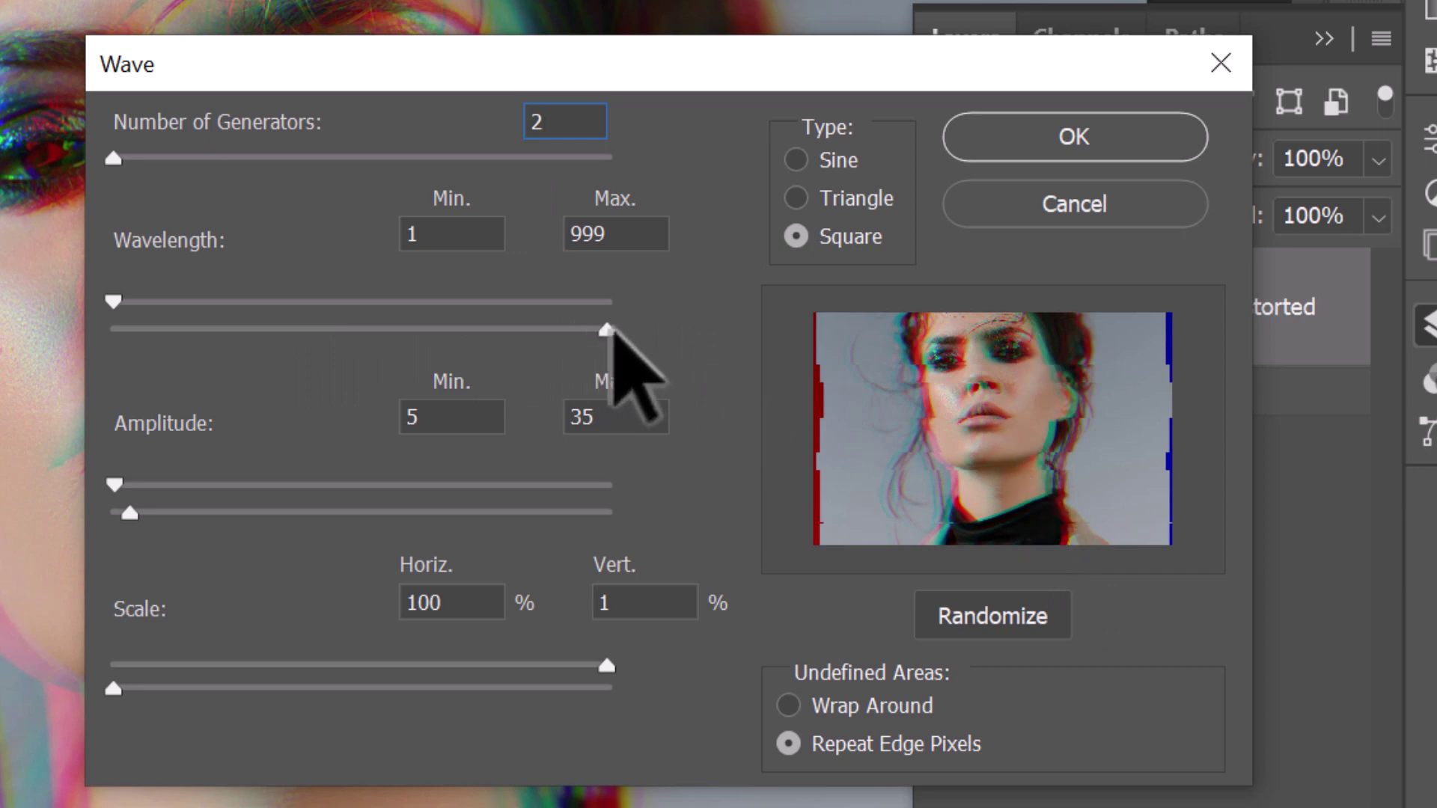
Narrow the wavelength range to a minimum of 20 and a maximum of 283.
left_click_drag(606, 330, 353, 329)
mouse_move(113, 301)
left_mouse_down()
mouse_move(164, 301)
mouse_move(122, 302)
left_mouse_up()
left_click_drag(353, 329, 202, 329)
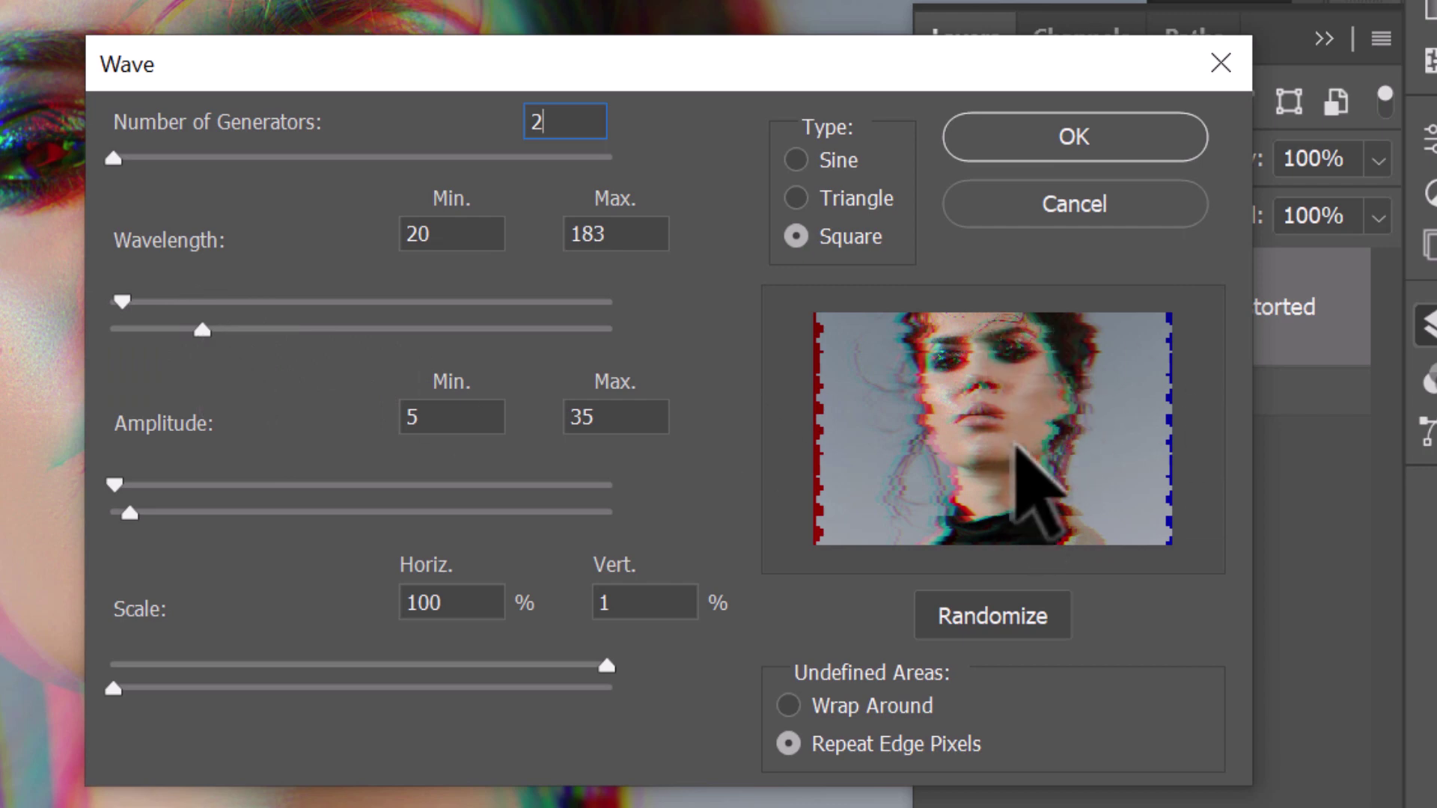
left_click_drag(202, 329, 252, 329)
Set the amplitude range to 1 to 306 and the horizontal scale to 37%.
mouse_move(129, 514)
left_mouse_down()
mouse_move(392, 513)
mouse_move(127, 513)
mouse_move(153, 513)
left_mouse_up()
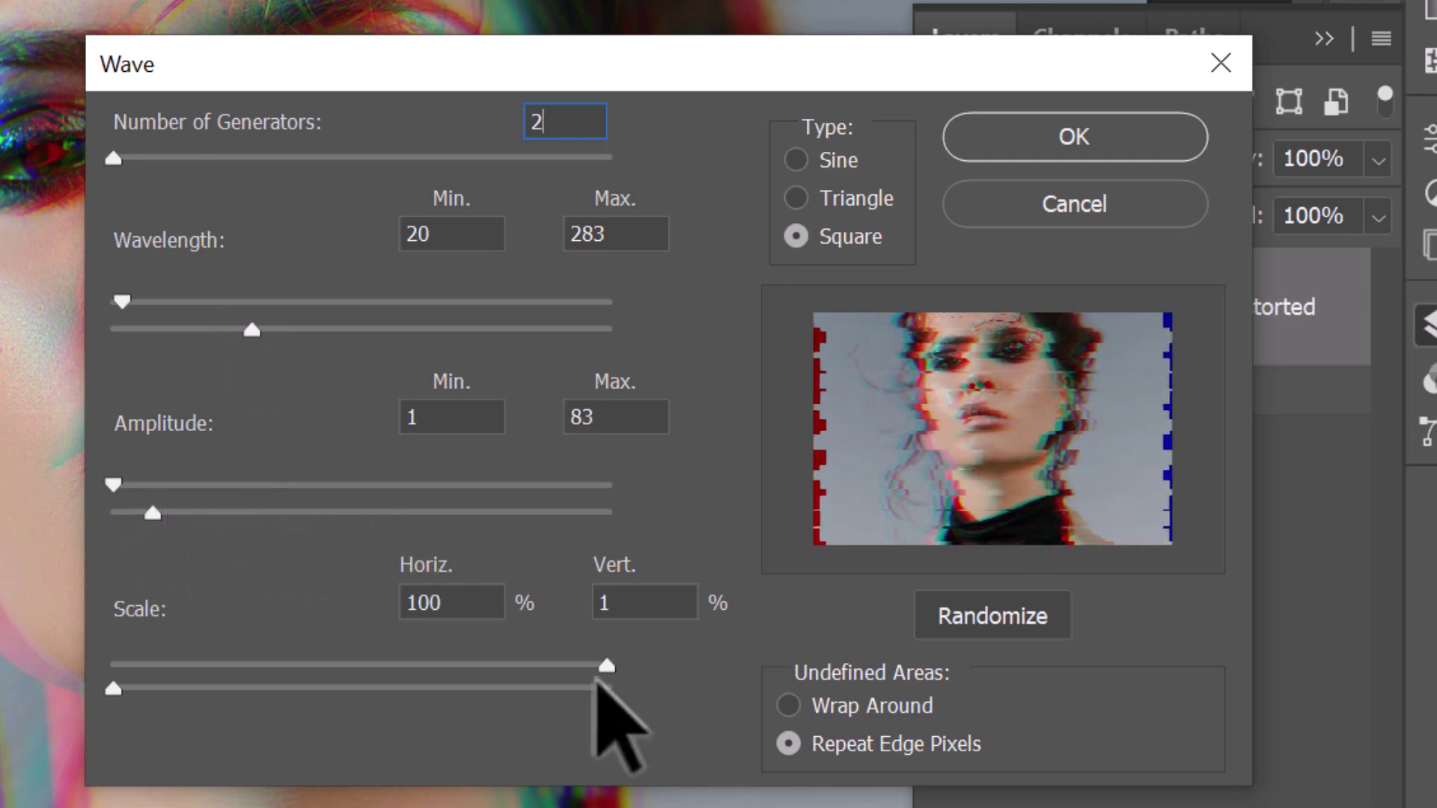
left_click_drag(606, 665, 290, 665)
left_click_drag(152, 513, 263, 513)
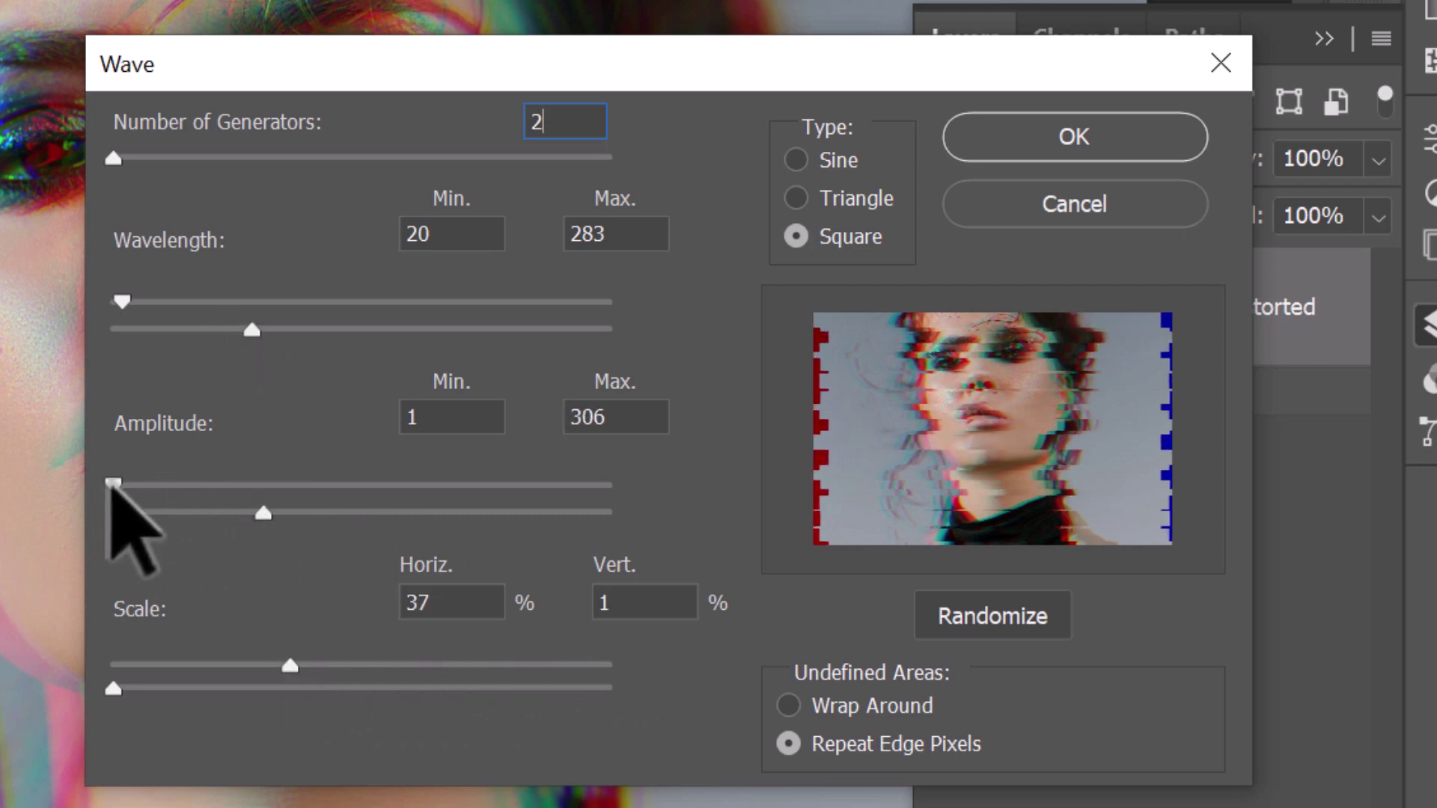
mouse_move(112, 484)
left_mouse_down()
mouse_move(186, 484)
mouse_move(113, 484)
left_mouse_up()
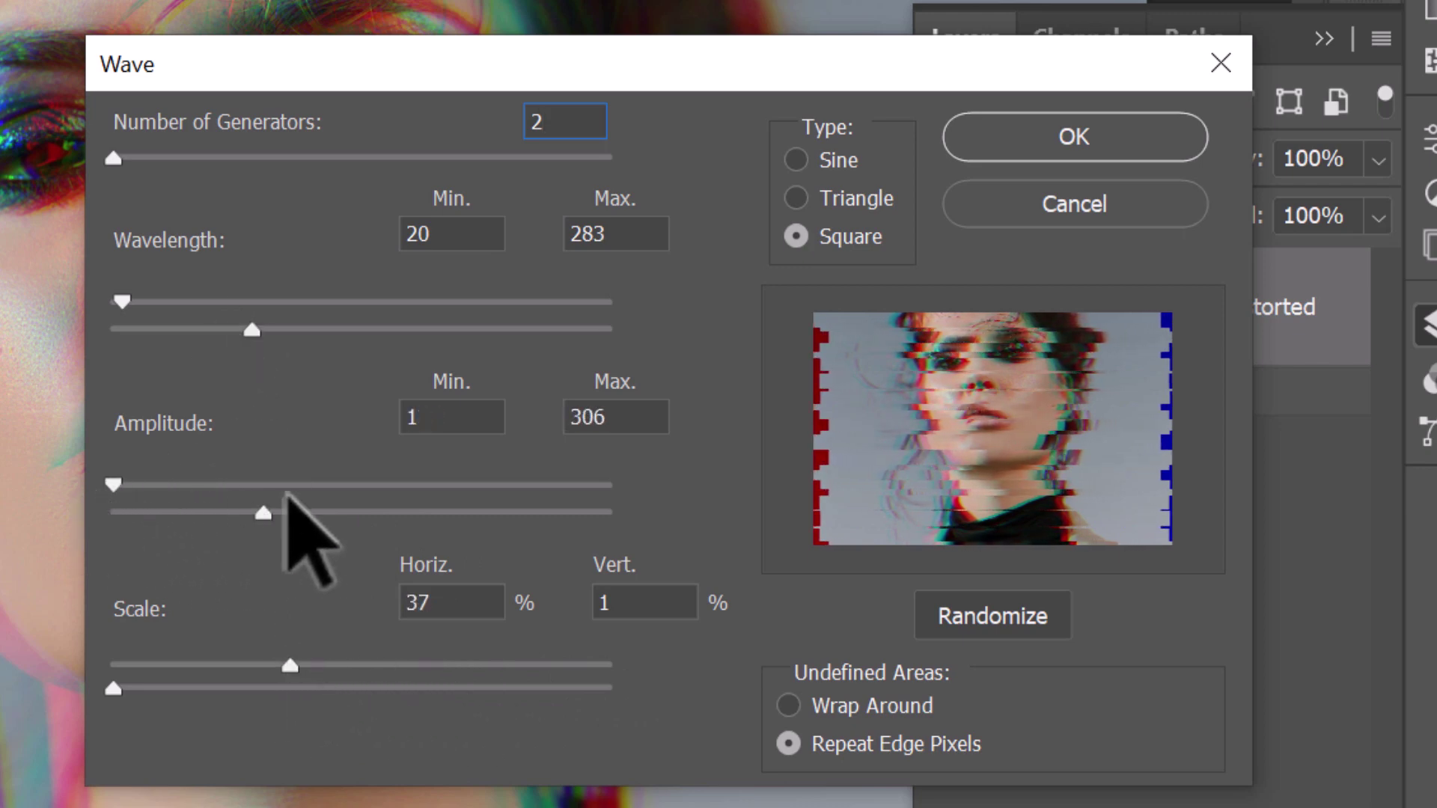
Set the maximum amplitude to about 152 and the wavelength range to 78 to 264, and apply the Wave filter.
left_click_drag(263, 513, 133, 365)
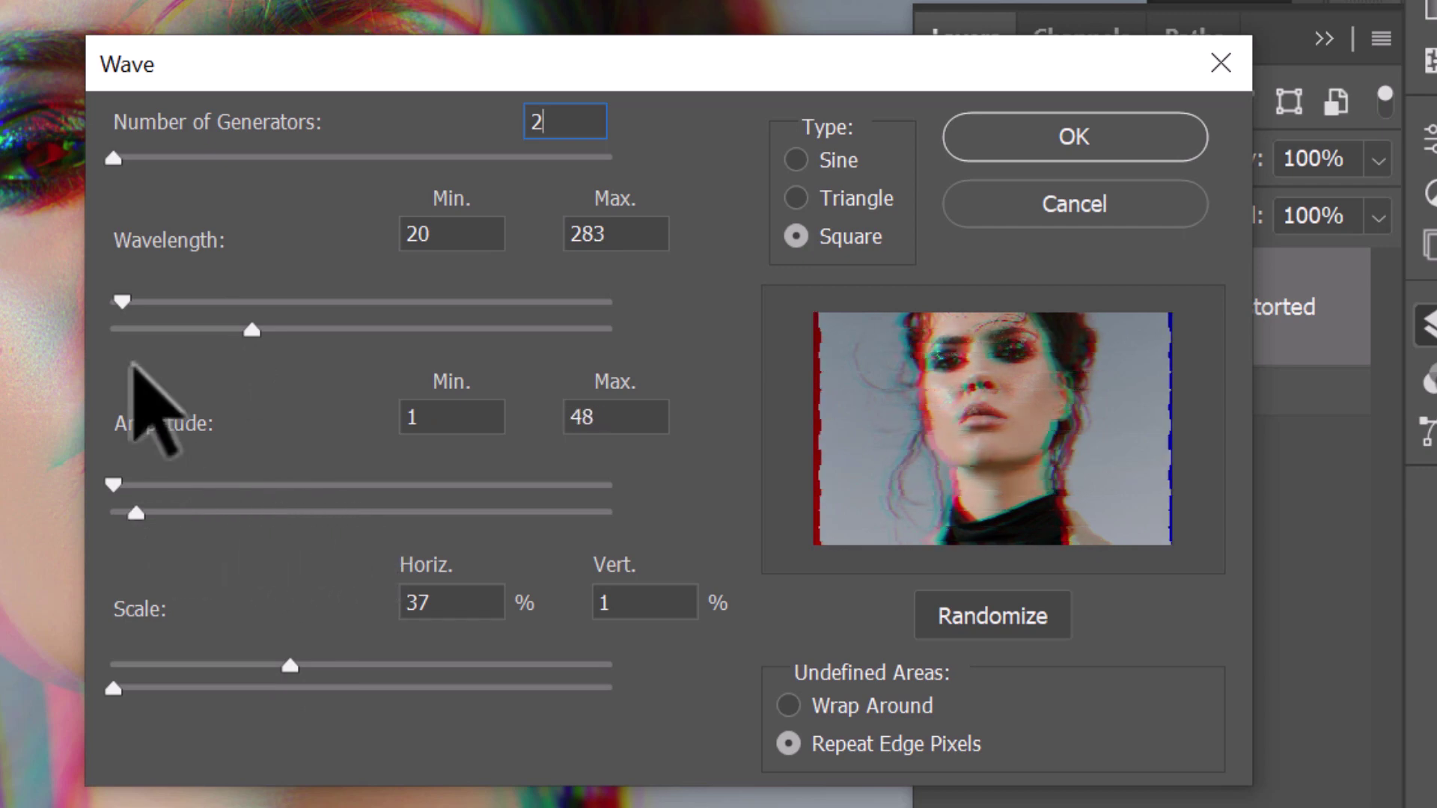
left_click_drag(122, 302, 151, 298)
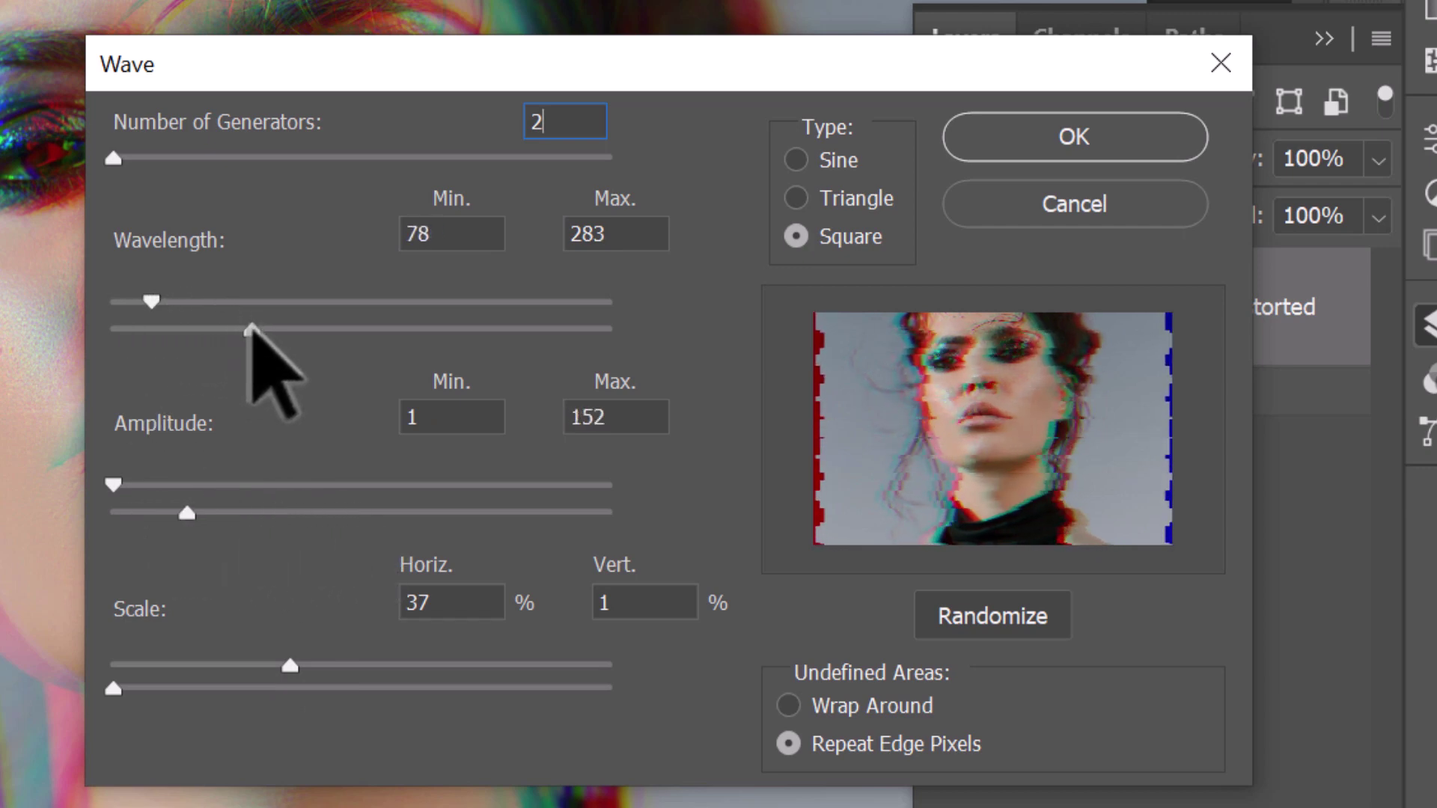
mouse_move(251, 328)
left_mouse_down()
mouse_move(311, 324)
mouse_move(231, 330)
mouse_move(244, 330)
left_mouse_up()
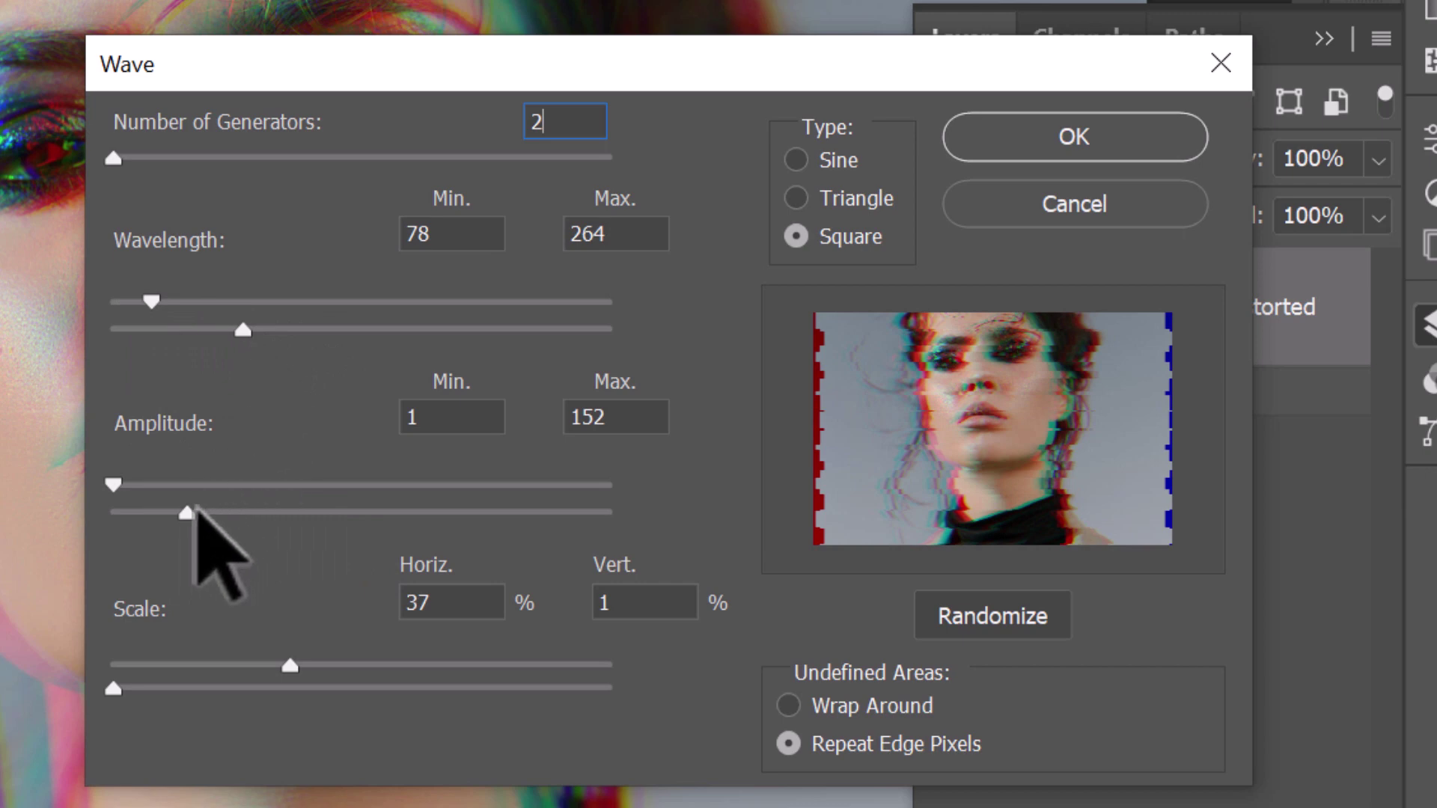
mouse_move(194, 511)
left_mouse_down()
mouse_move(590, 512)
mouse_move(191, 512)
left_mouse_up()
left_click(1061, 137)
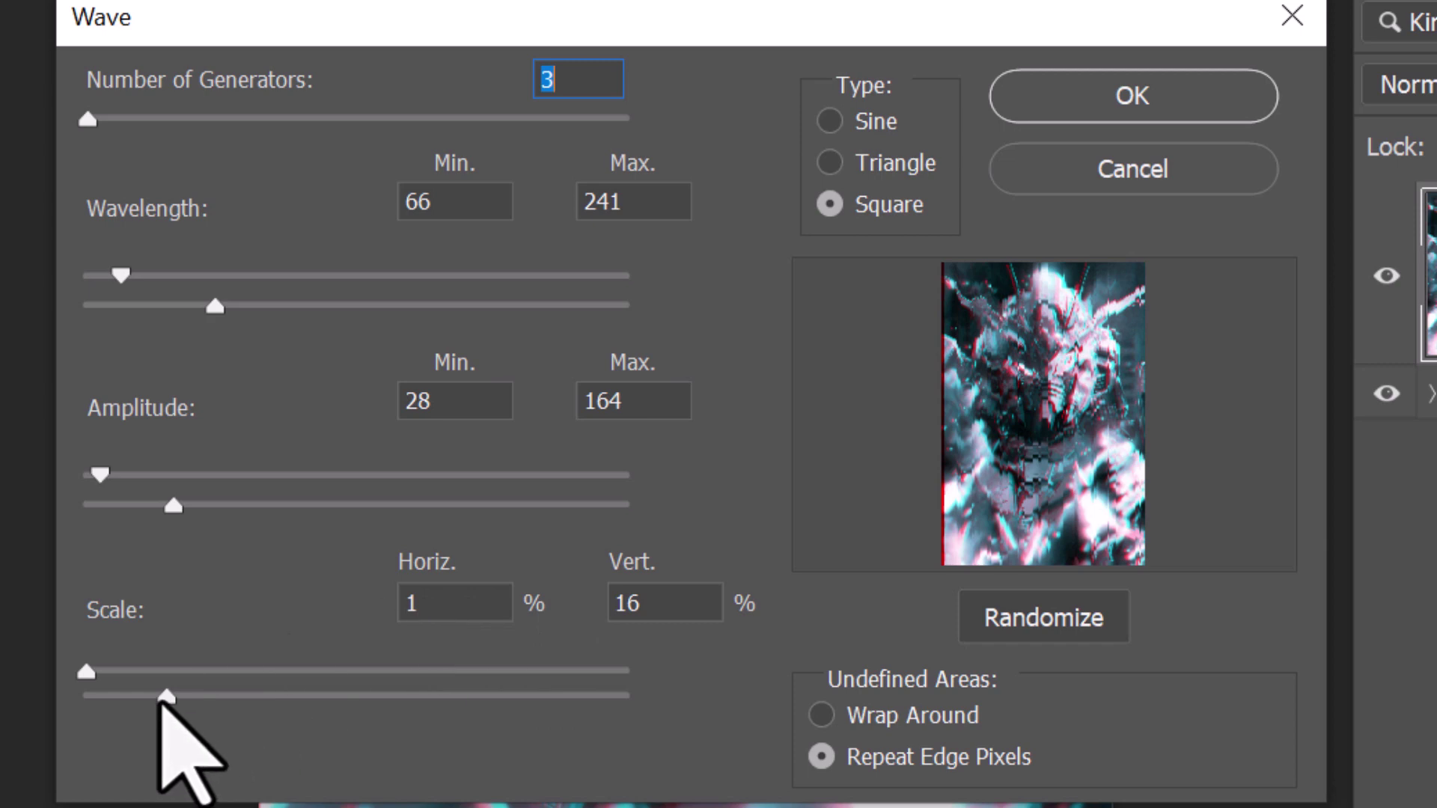
Set the Wave filter's vertical scale to 19%, lower its maximum amplitude, and apply the distortion.
left_click(481, 598)
left_click_drag(166, 698, 182, 698)
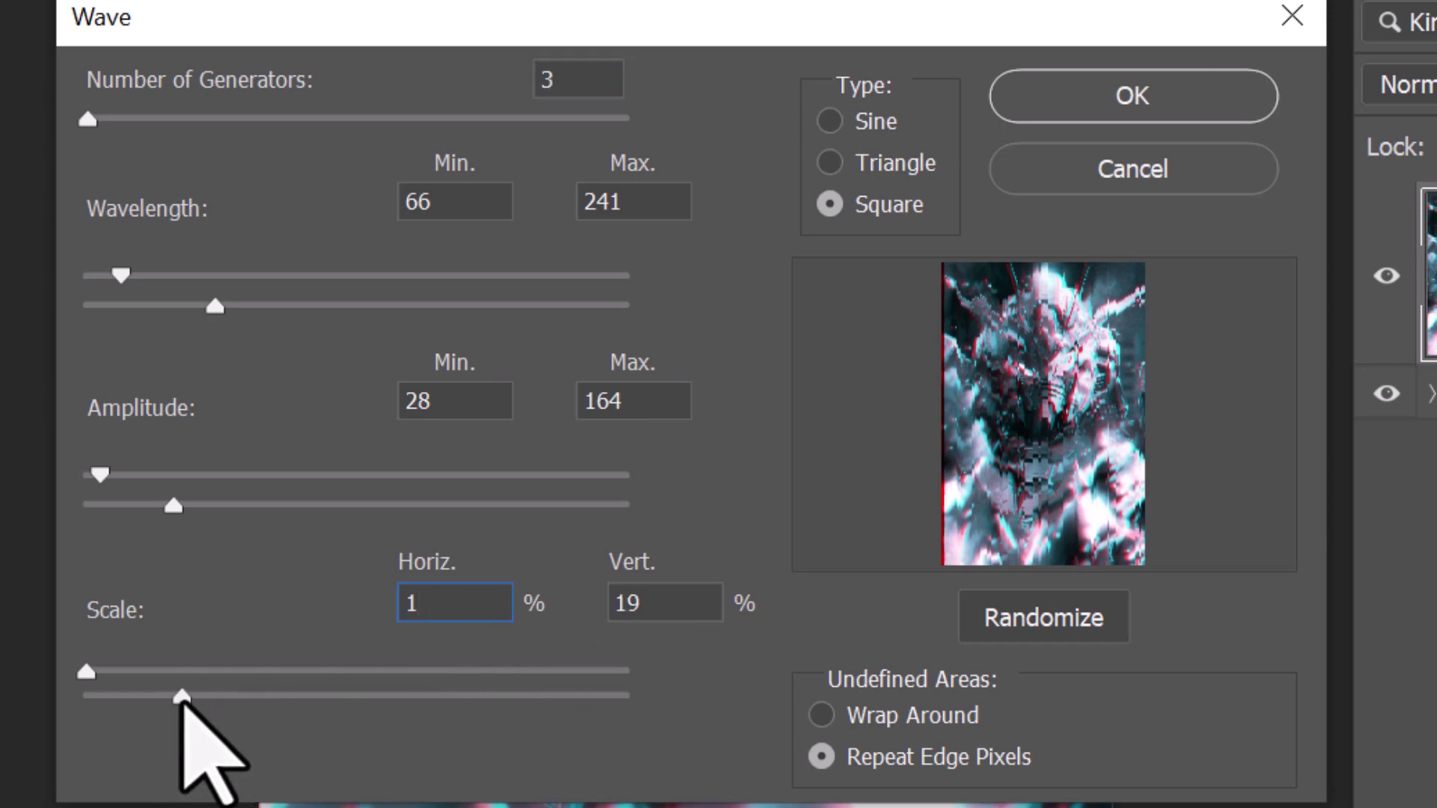
left_click_drag(173, 508, 118, 524)
left_click(1077, 104)
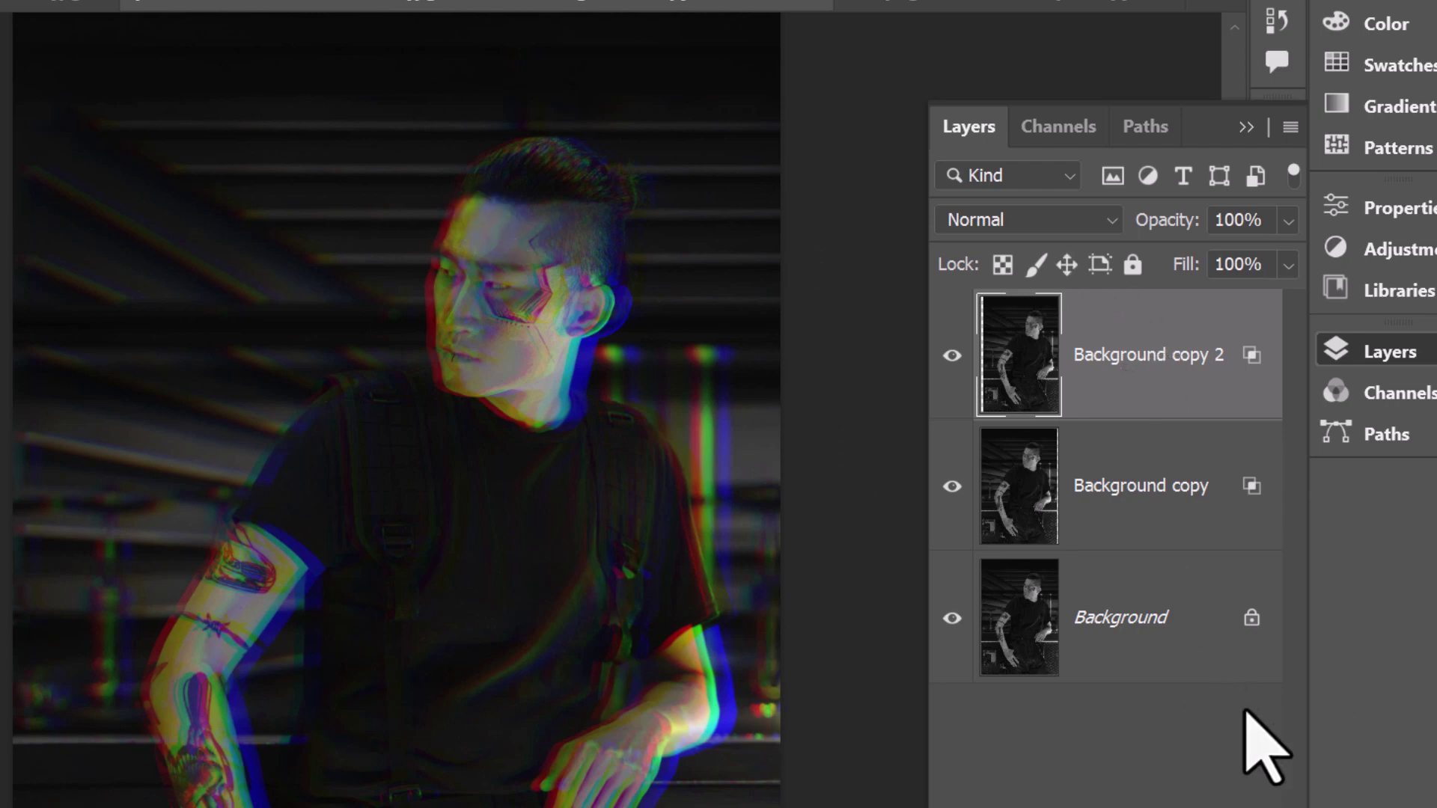
Unlock the Background layer, group it with its two copies, and merge a duplicate of the group into a single layer.
left_click(1249, 617)
left_click(1150, 363, "shift")
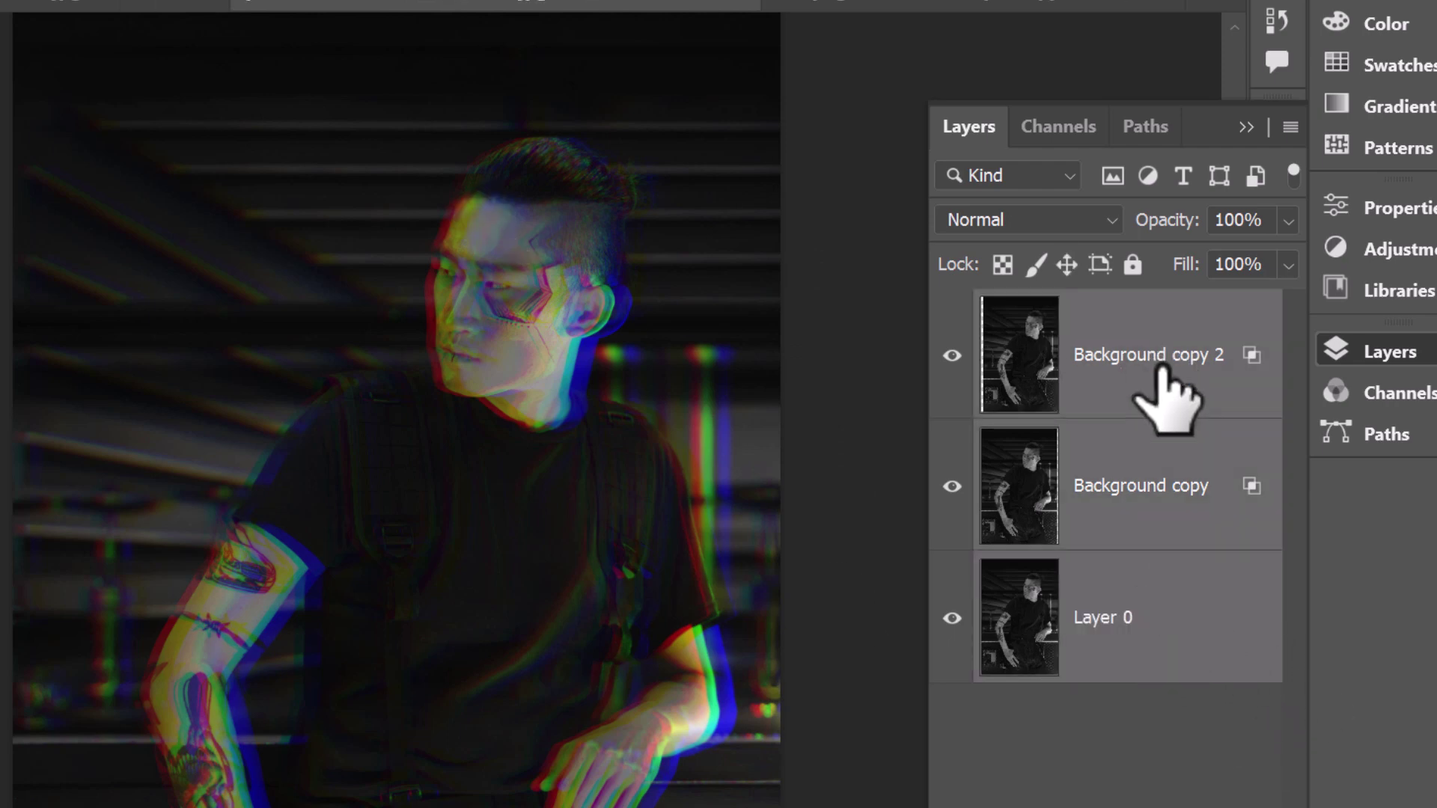
key("ctrl+g")
key("ctrl+j")
key("ctrl+e")
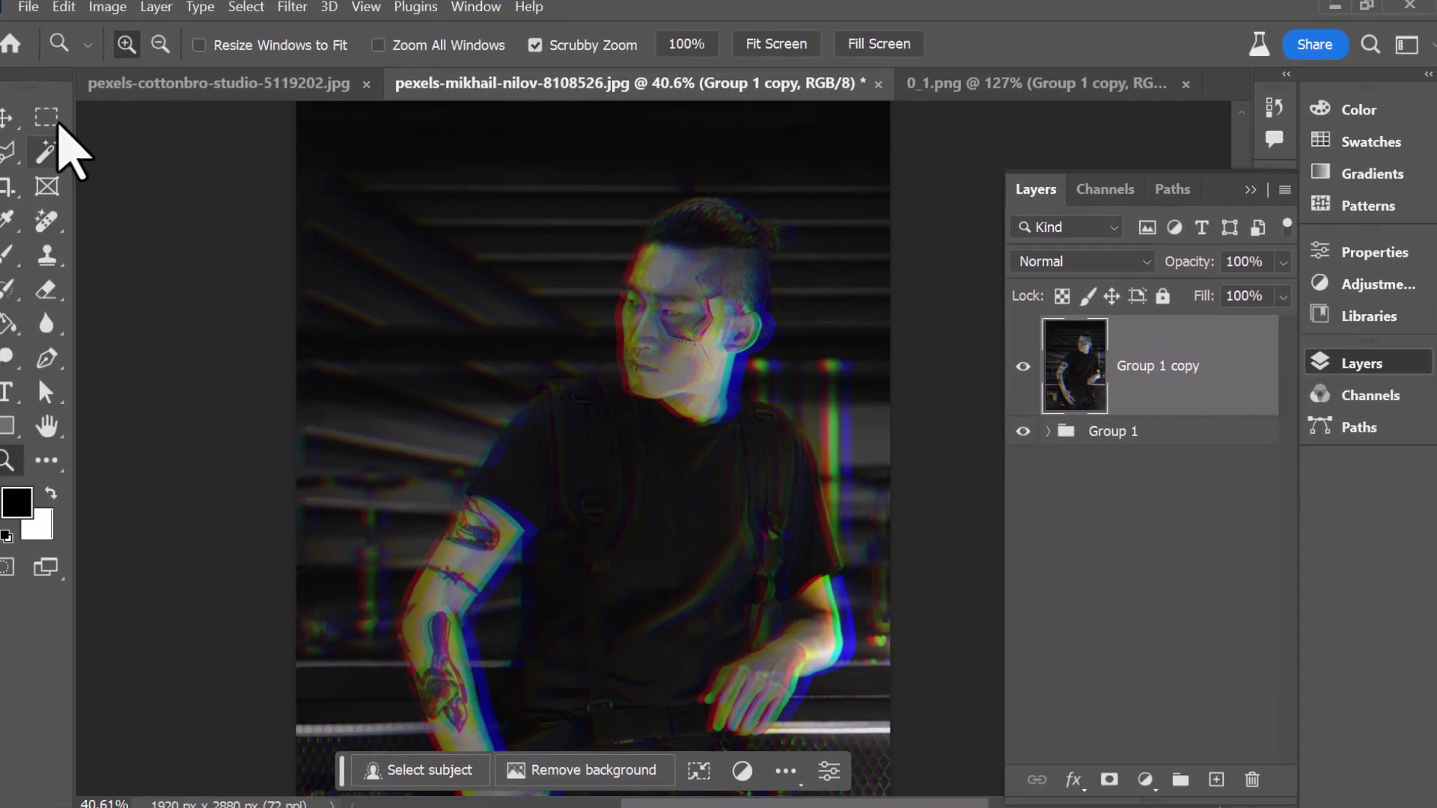
Select six horizontal rectangular strips of varying width and height across the portrait, from both image edges.
left_click(67, 122)
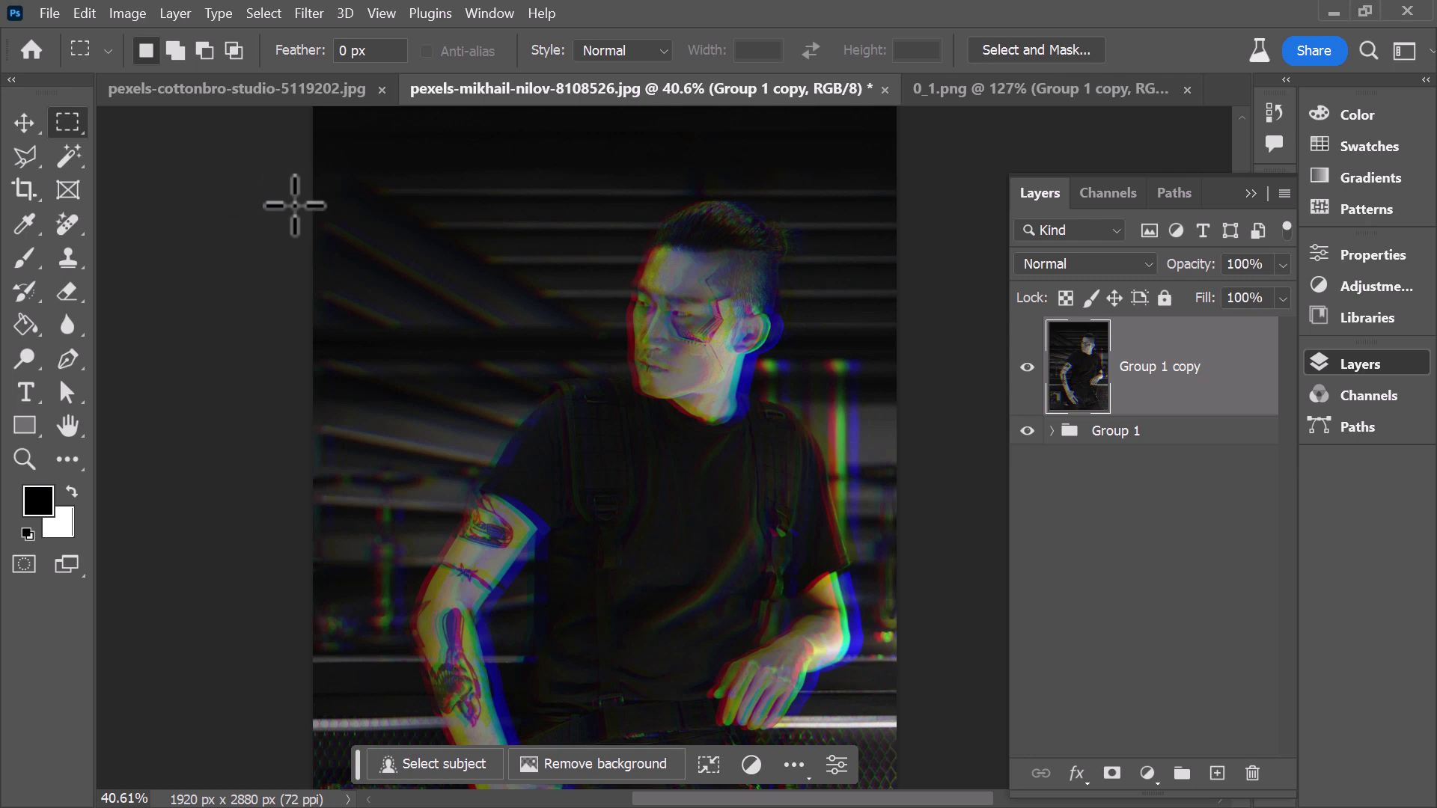
left_click_drag(295, 205, 461, 251)
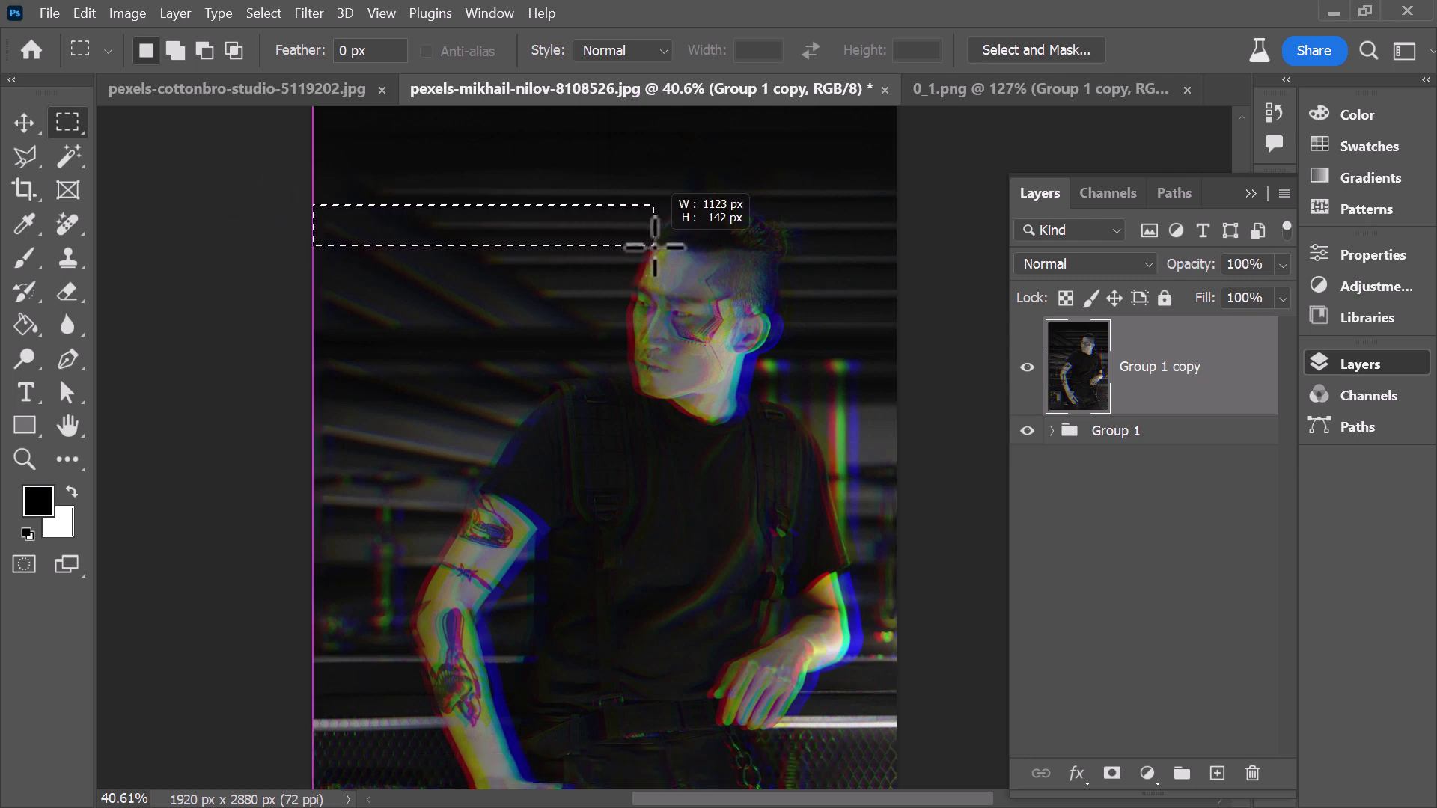
left_click_drag(652, 244, 653, 244)
left_click_drag(595, 332, 894, 338)
left_click_drag(312, 455, 790, 504)
scroll(640, 440, "down", 2)
left_click_drag(855, 198, 755, 212)
left_click_drag(856, 595, 521, 647)
left_click_drag(360, 537, 568, 559)
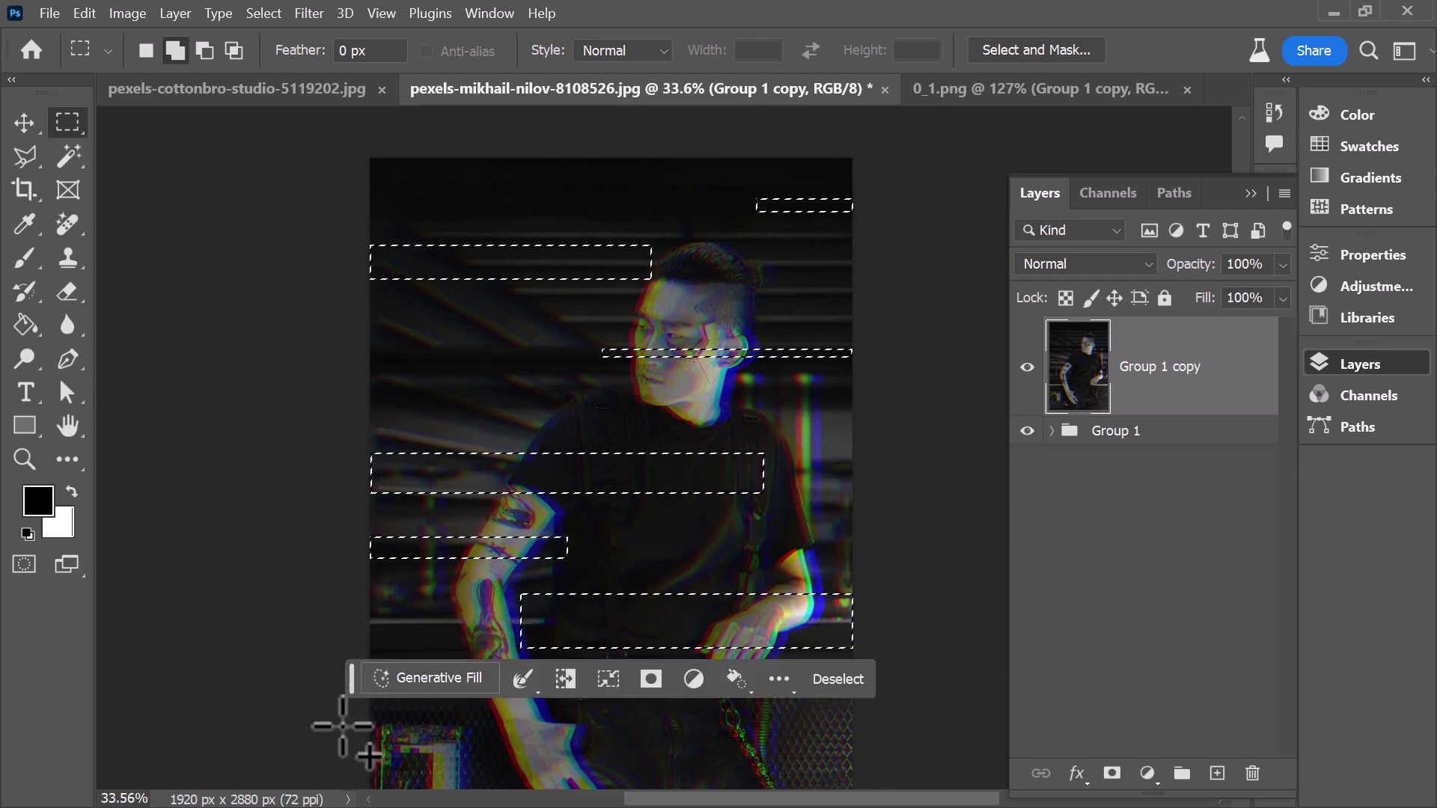
Add more thin horizontal strips to the selection over the eyes, the forearm, the background, and the lower part of the portrait.
left_click_drag(345, 724, 659, 732)
left_click_drag(813, 557, 690, 558)
left_click_drag(664, 331, 714, 341)
left_click_drag(388, 310, 391, 315)
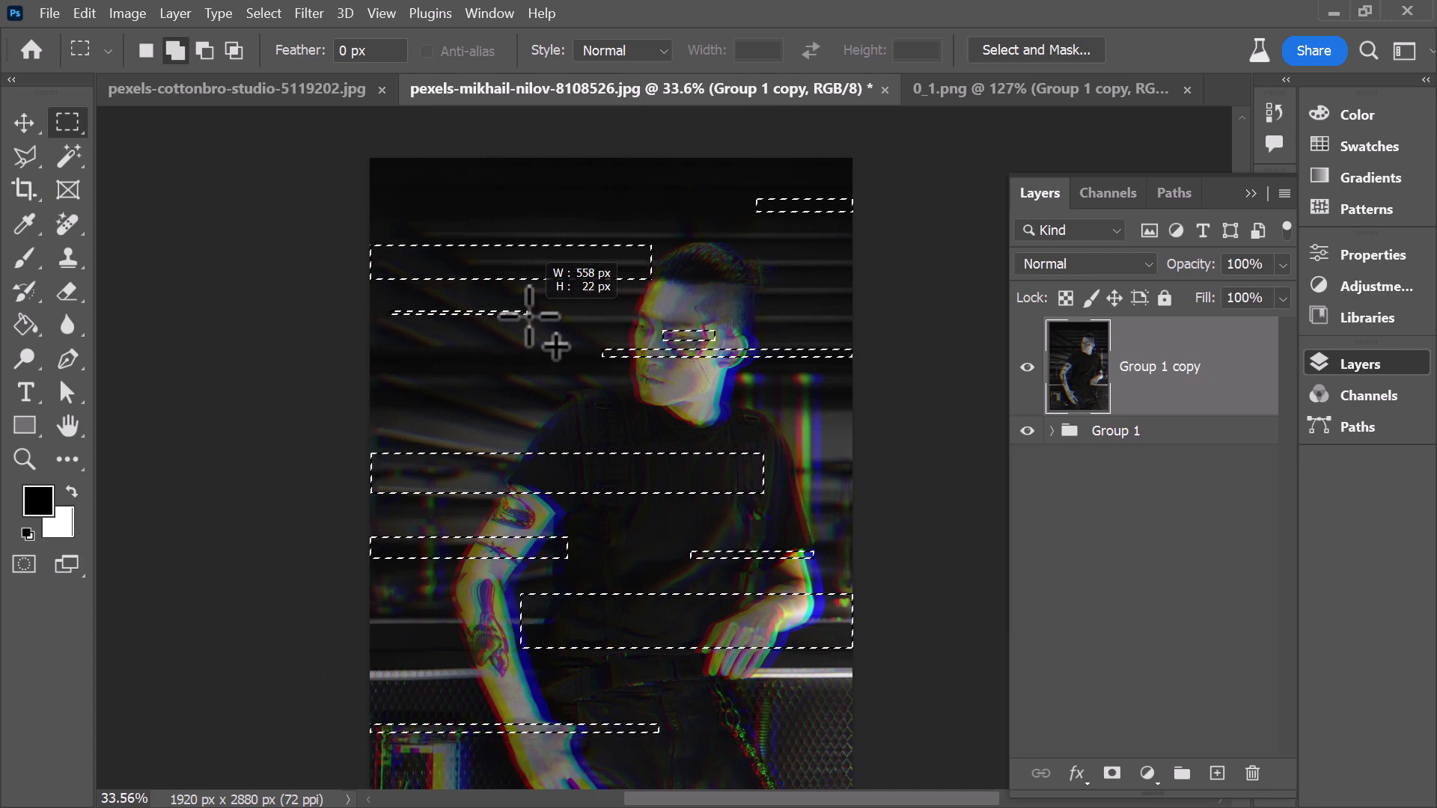
left_click_drag(540, 315, 540, 318)
left_click_drag(411, 184, 541, 193)
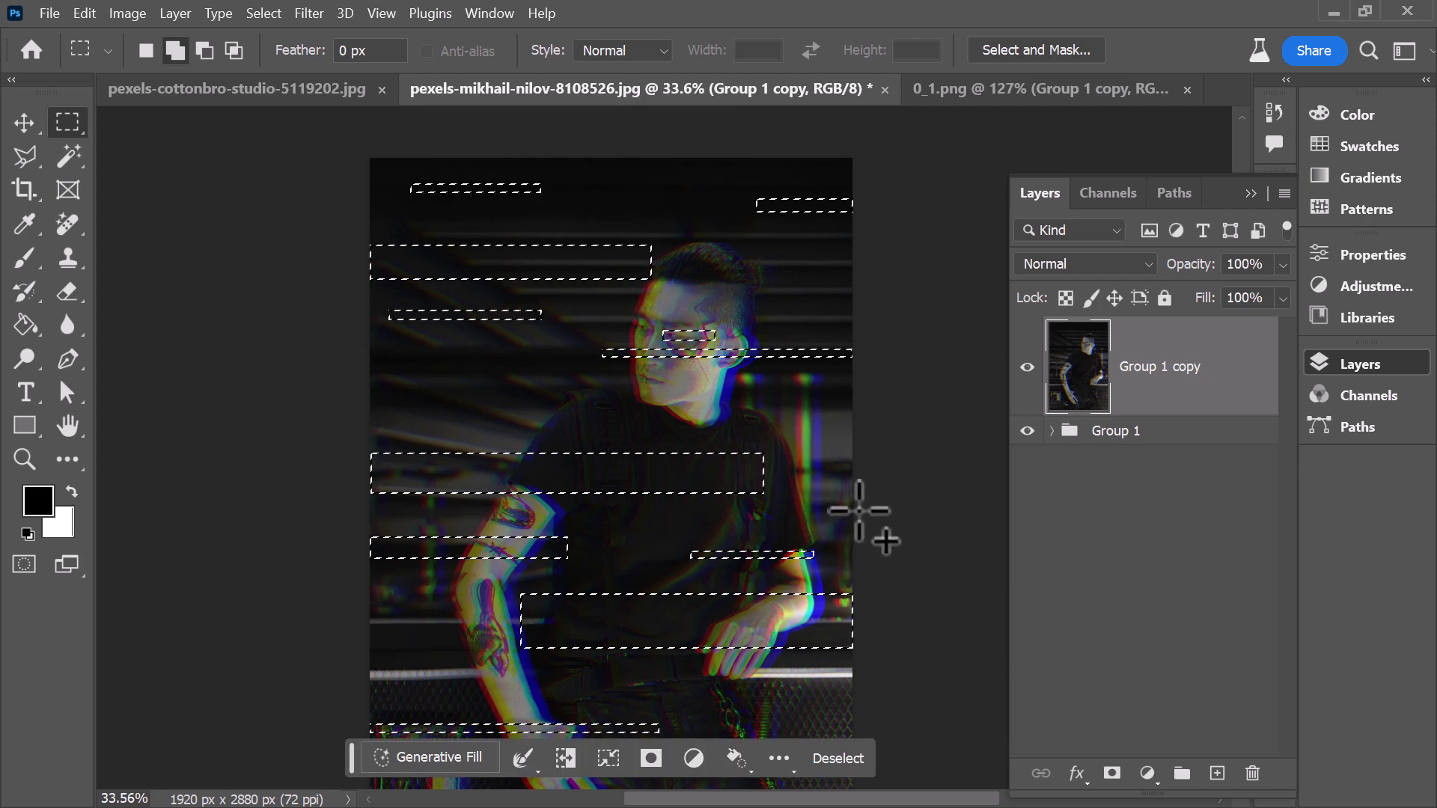
left_click_drag(856, 512, 671, 507)
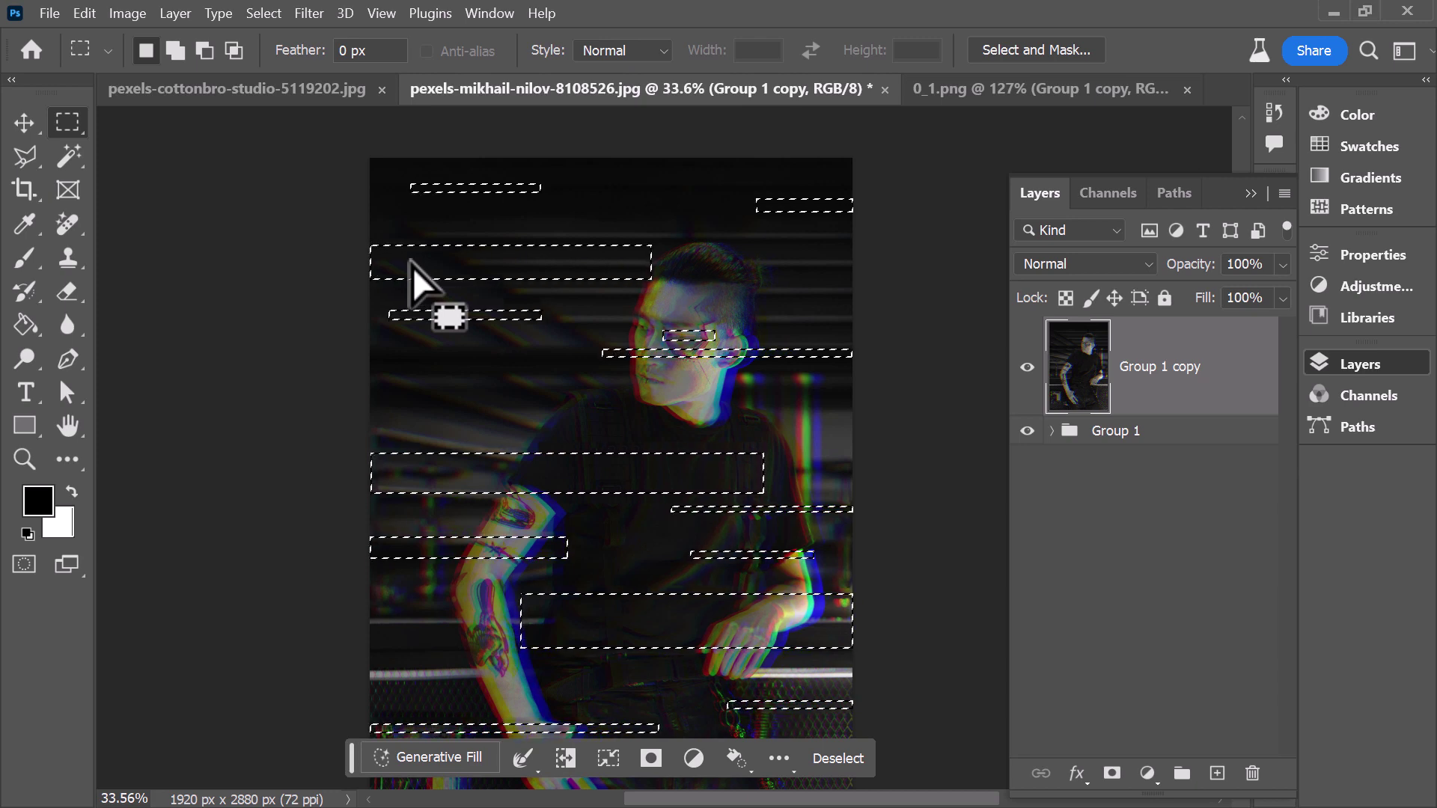
Copy the selected strips of Group 1 copy to a new layer and offset them slightly to the right.
left_click_drag(410, 262, 419, 265)
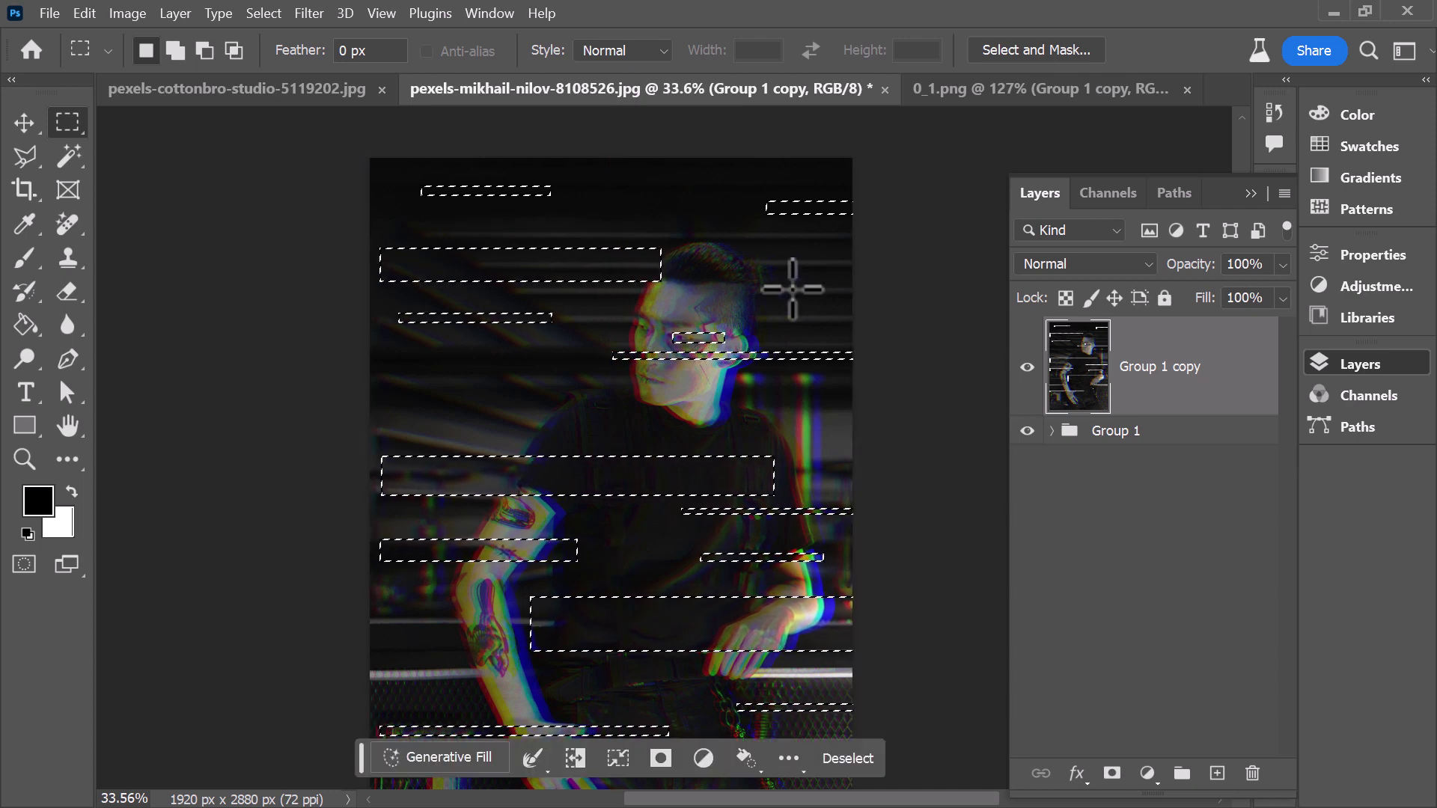
mouse_move(1195, 359)
left_mouse_down()
mouse_move(1204, 497)
mouse_move(1197, 387)
left_mouse_up()
key("ctrl+j")
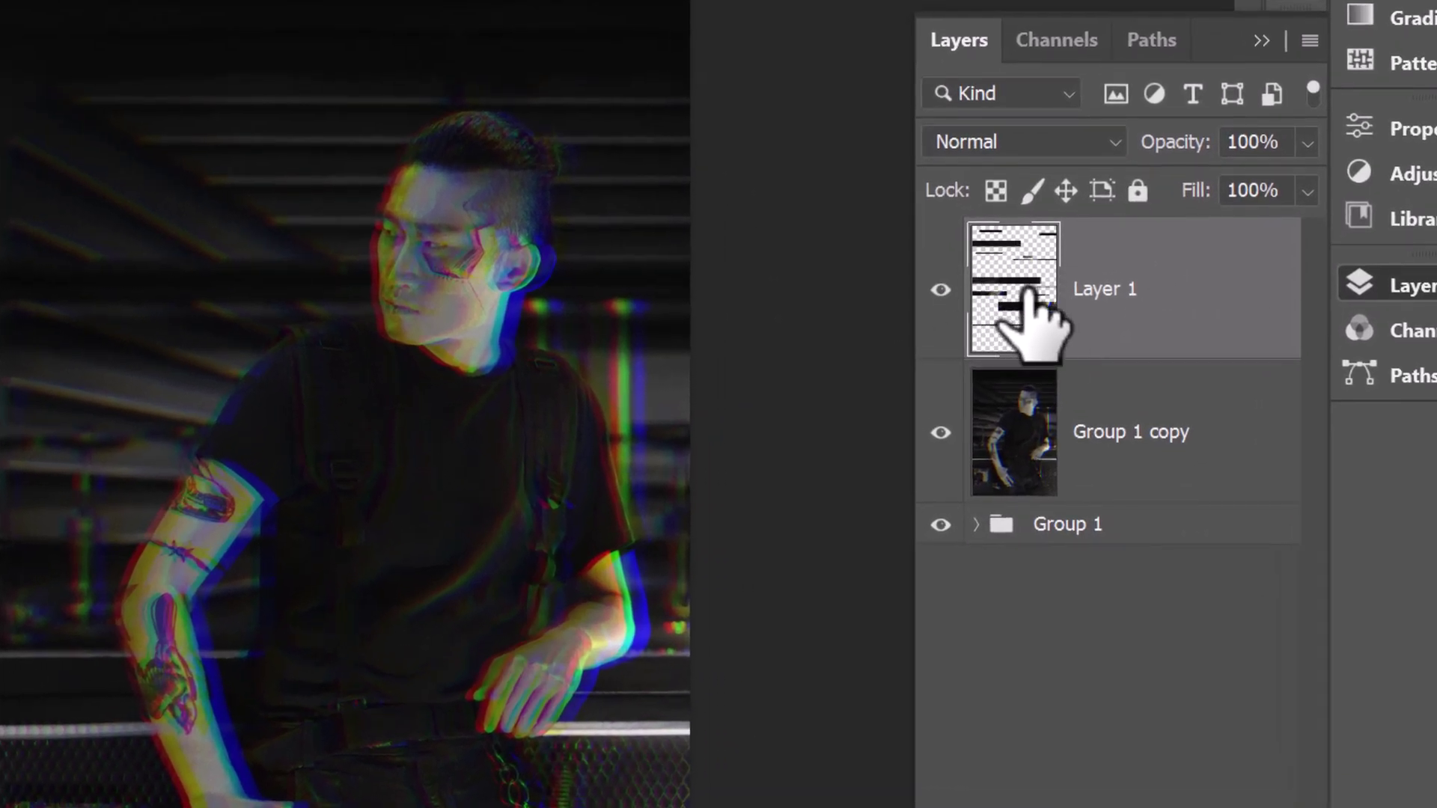
left_click_drag(144, 344, 196, 351)
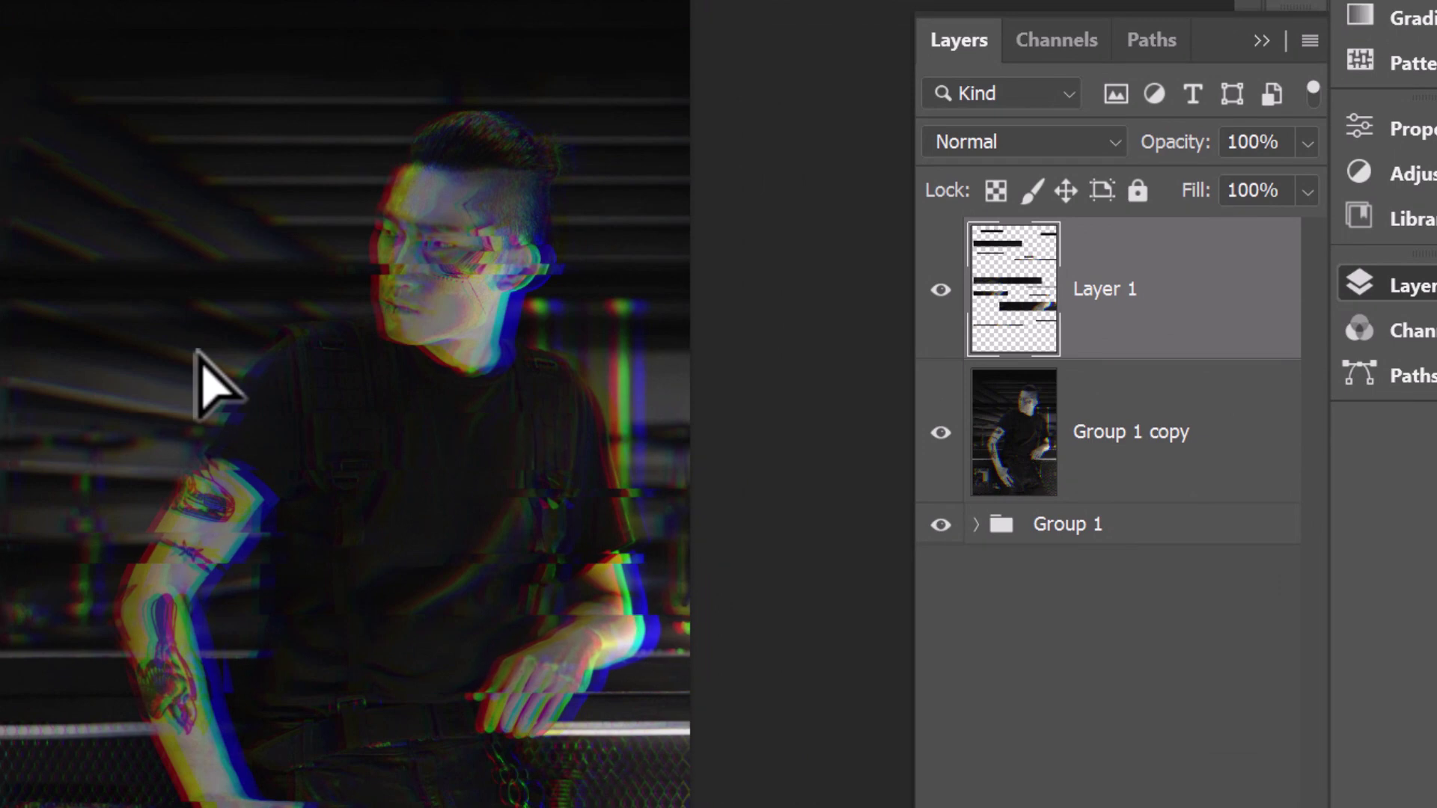
left_click_drag(536, 354, 530, 268)
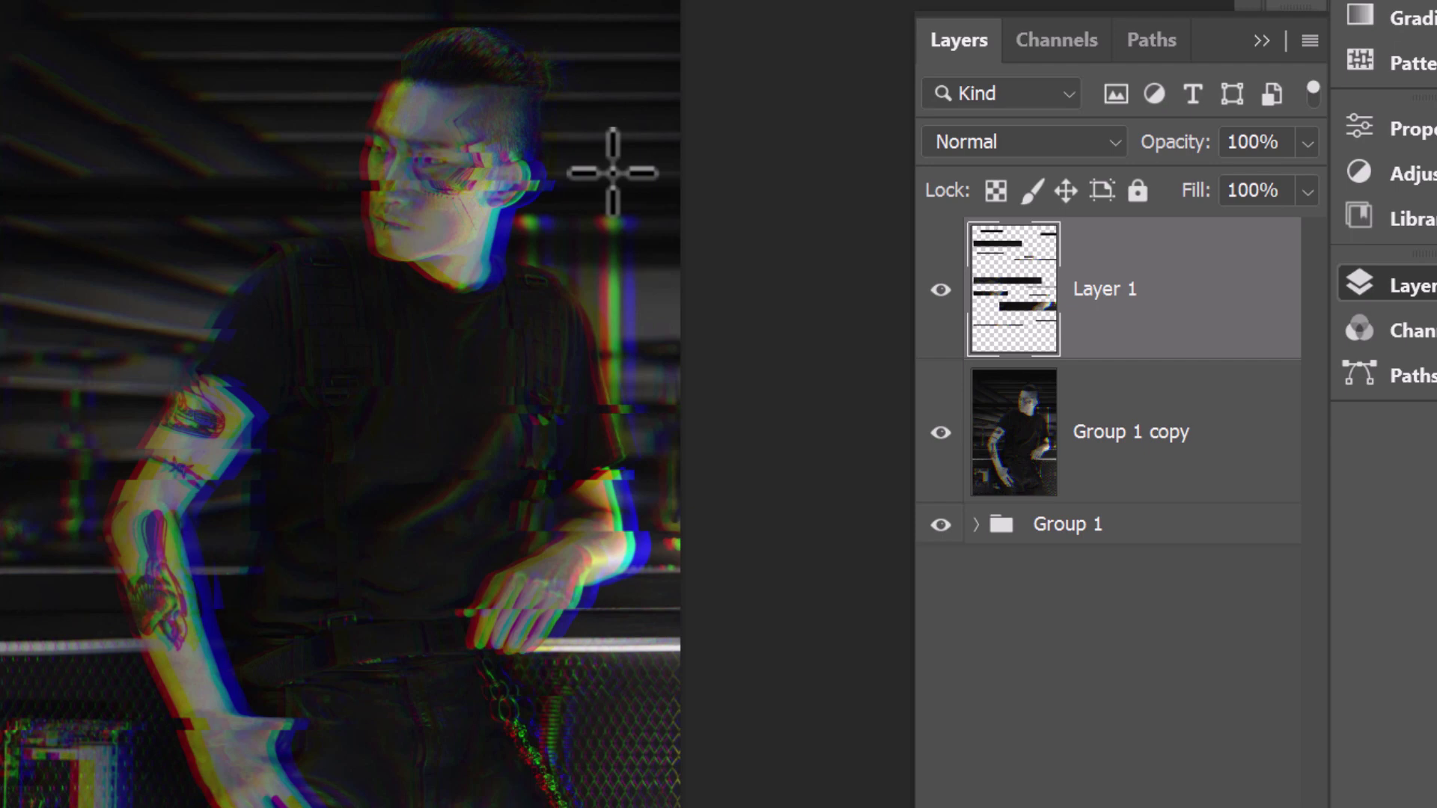
Copy four blocks of Group 1 copy, including a tall one across the lower body, to a new layer at the top of the stack.
left_click(1130, 447)
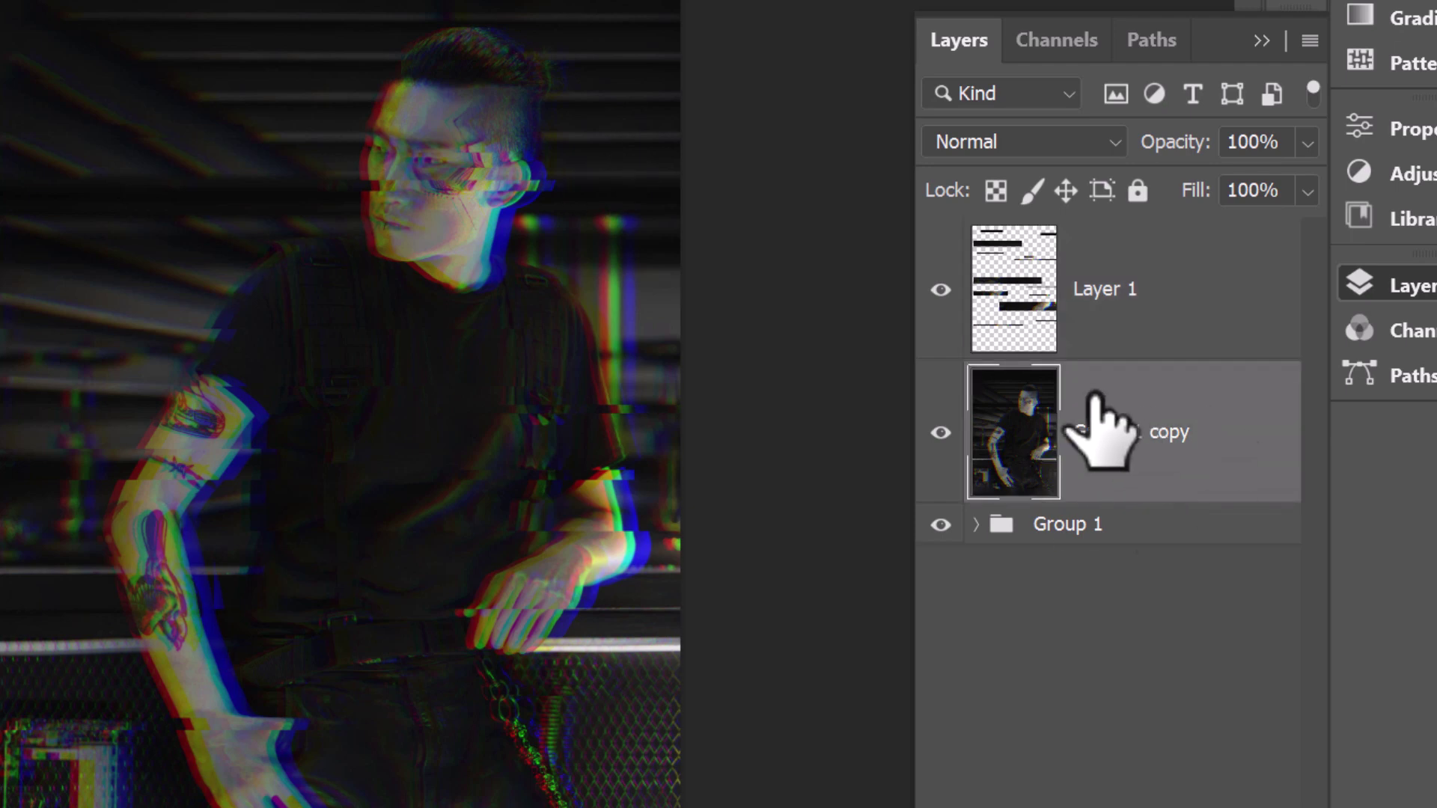
left_click_drag(2, 282, 403, 319)
left_click_drag(693, 66, 623, 94)
left_click_drag(1, 9, 117, 9)
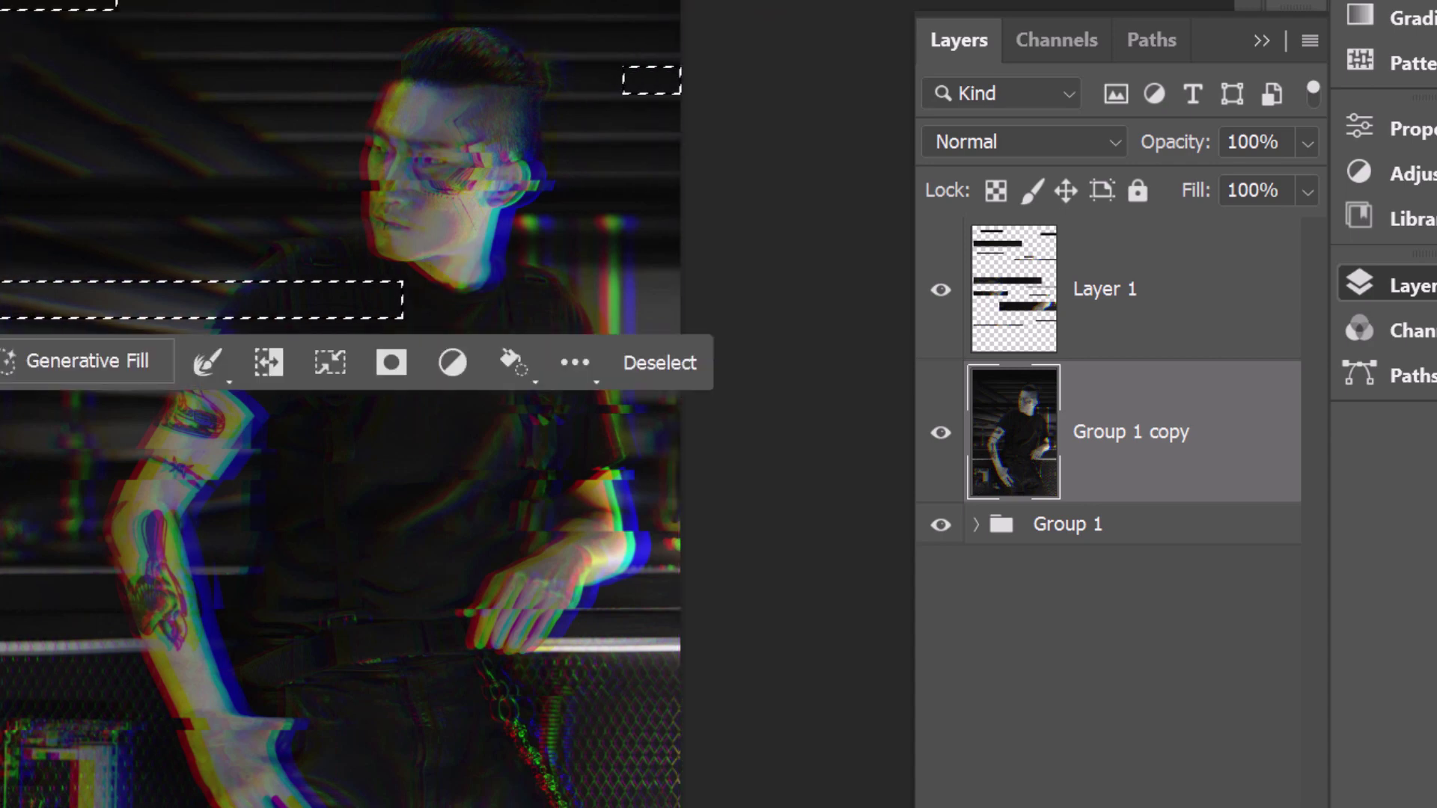
left_click_drag(1, 615, 748, 774)
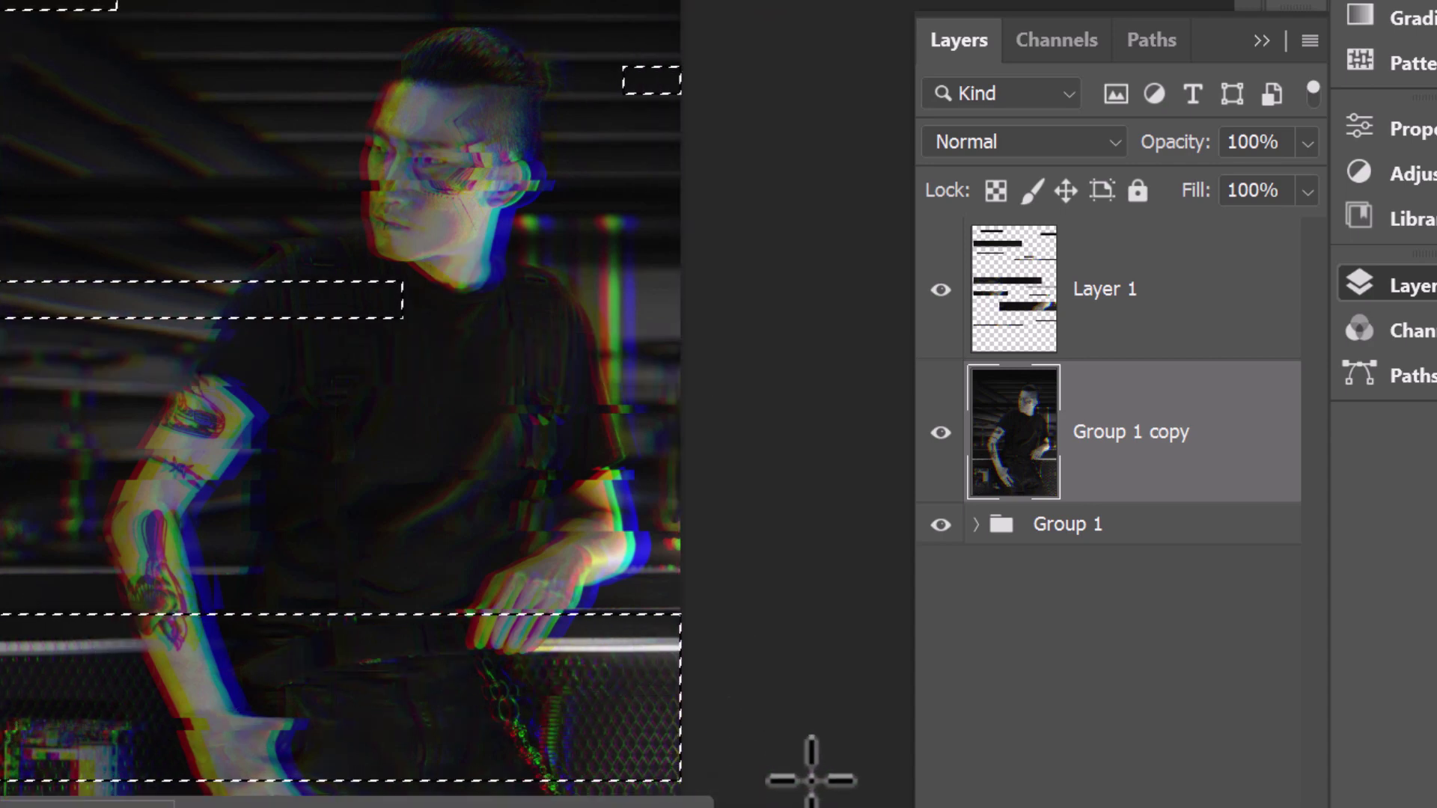
key("ctrl+j")
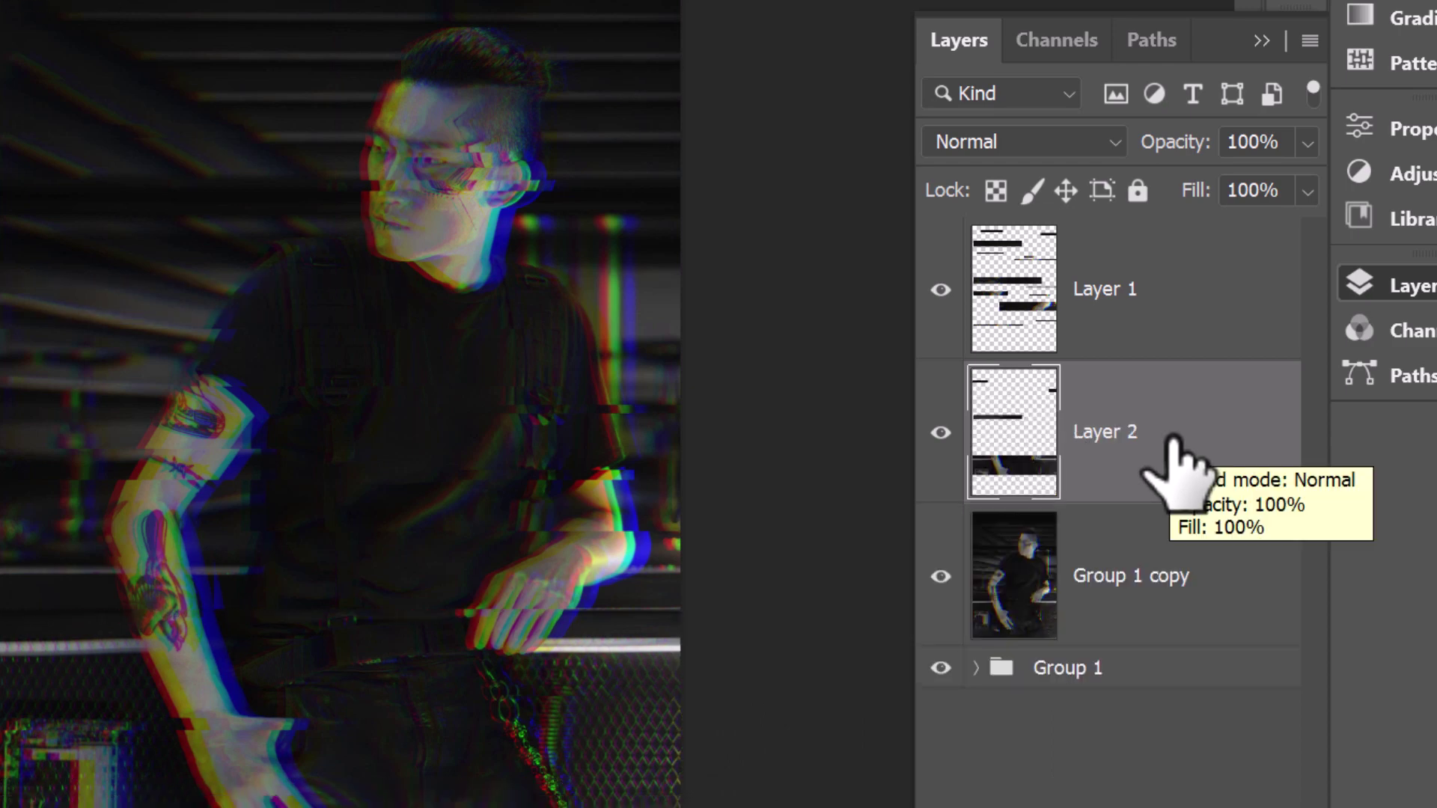
left_click_drag(1239, 419, 1151, 202)
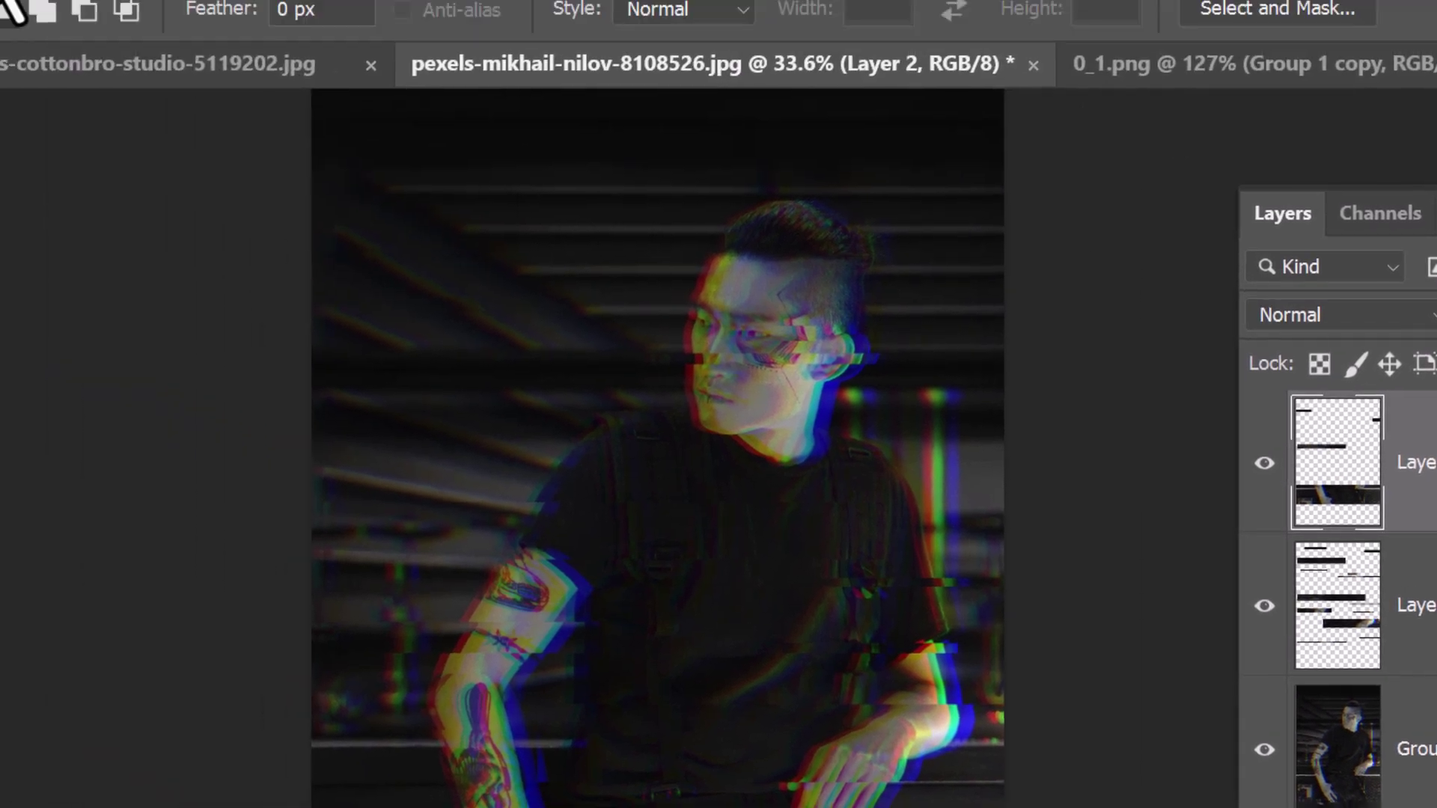
Colorize Layer 2 with Hue/Saturation, using a yellow-green hue and near-maximum saturation.
left_click(103, 14)
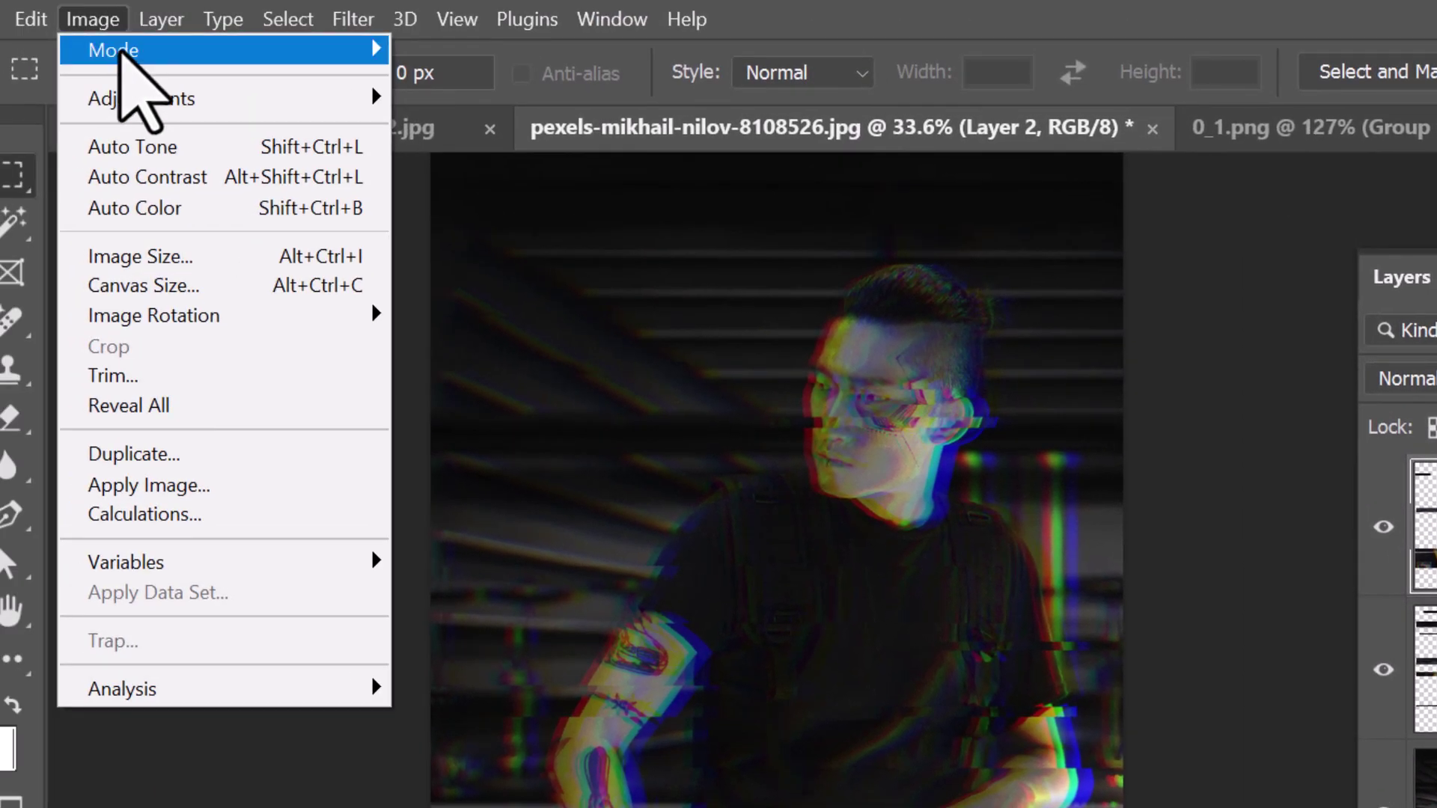
mouse_move(97, 101)
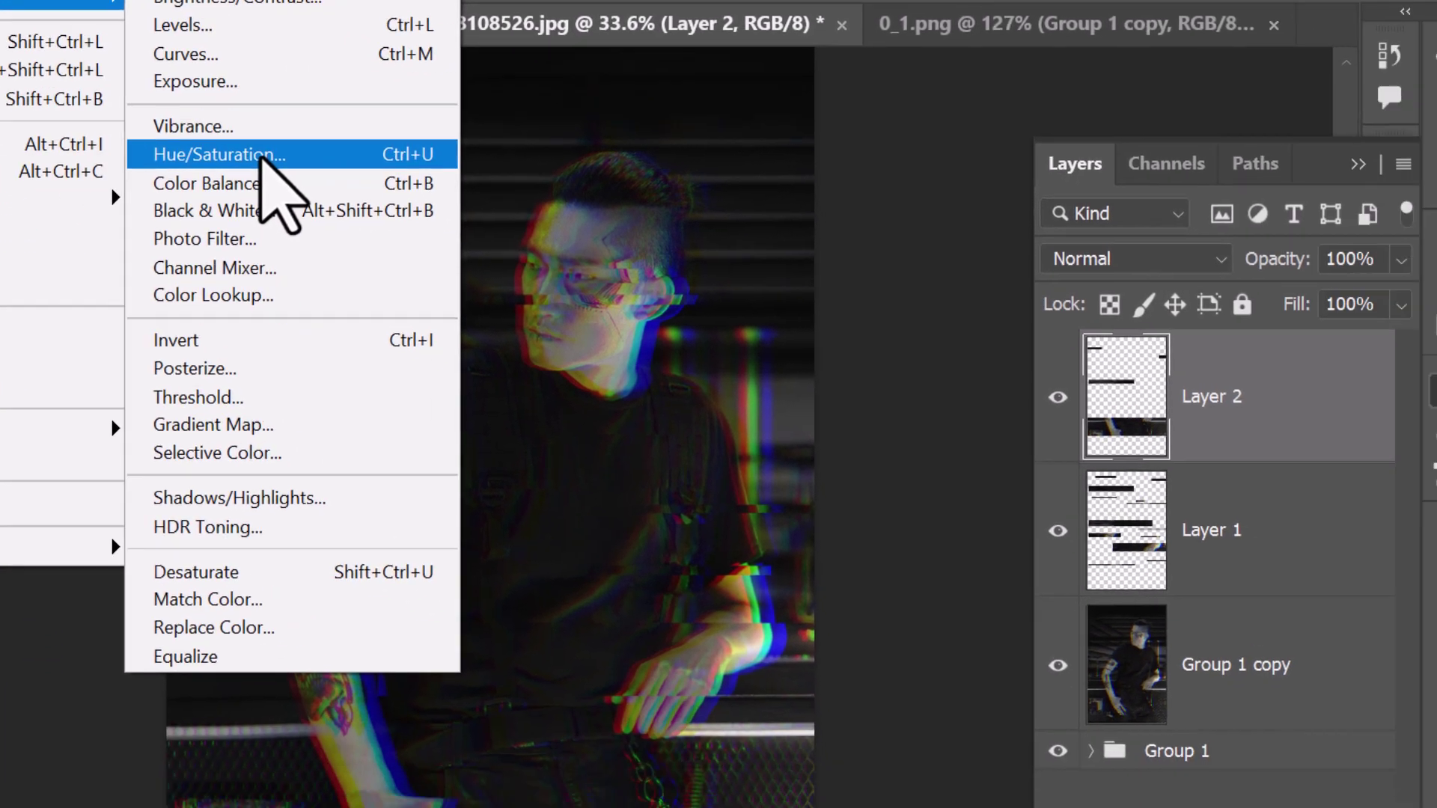
left_click(533, 271)
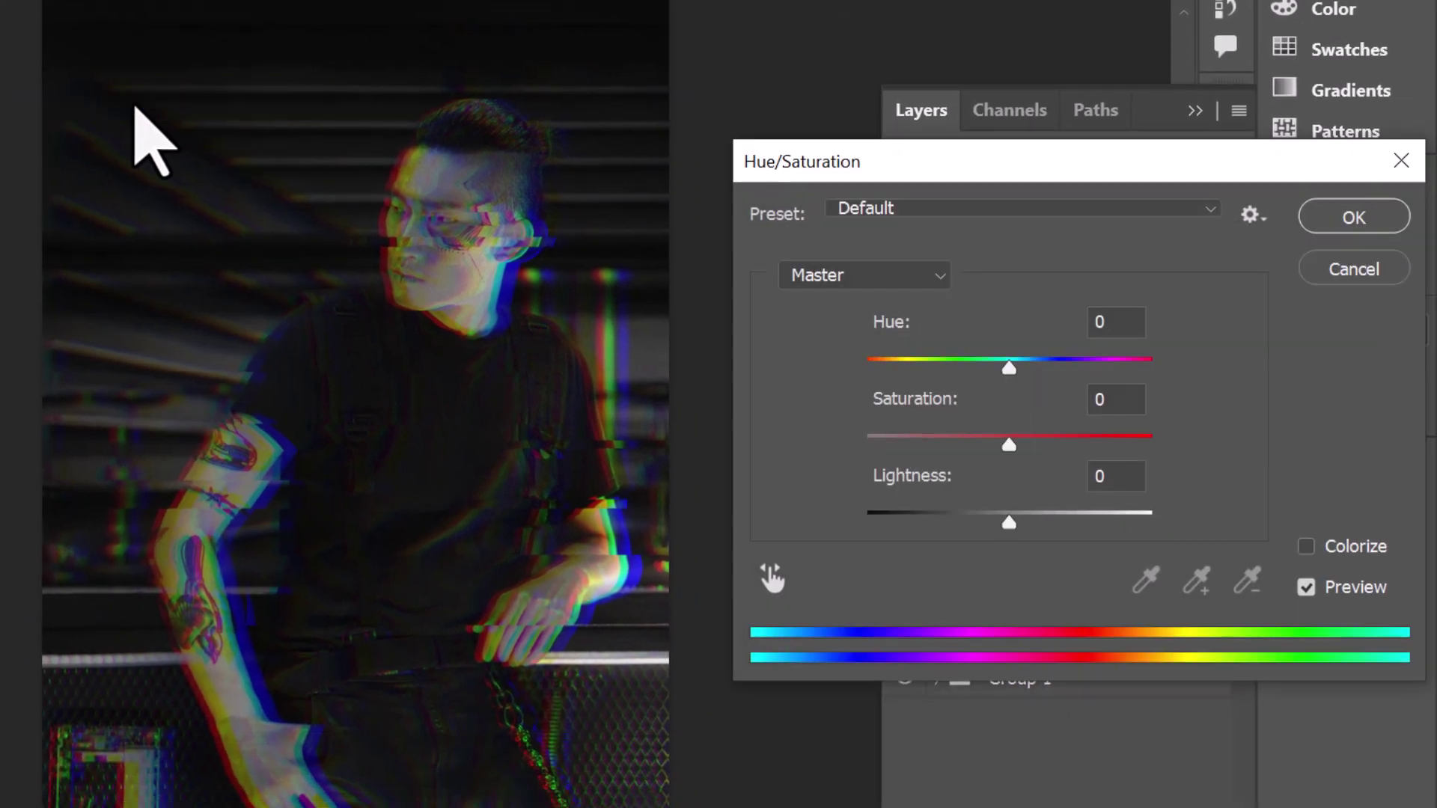
mouse_move(1010, 364)
left_mouse_down()
mouse_move(1146, 350)
mouse_move(1023, 375)
left_mouse_up()
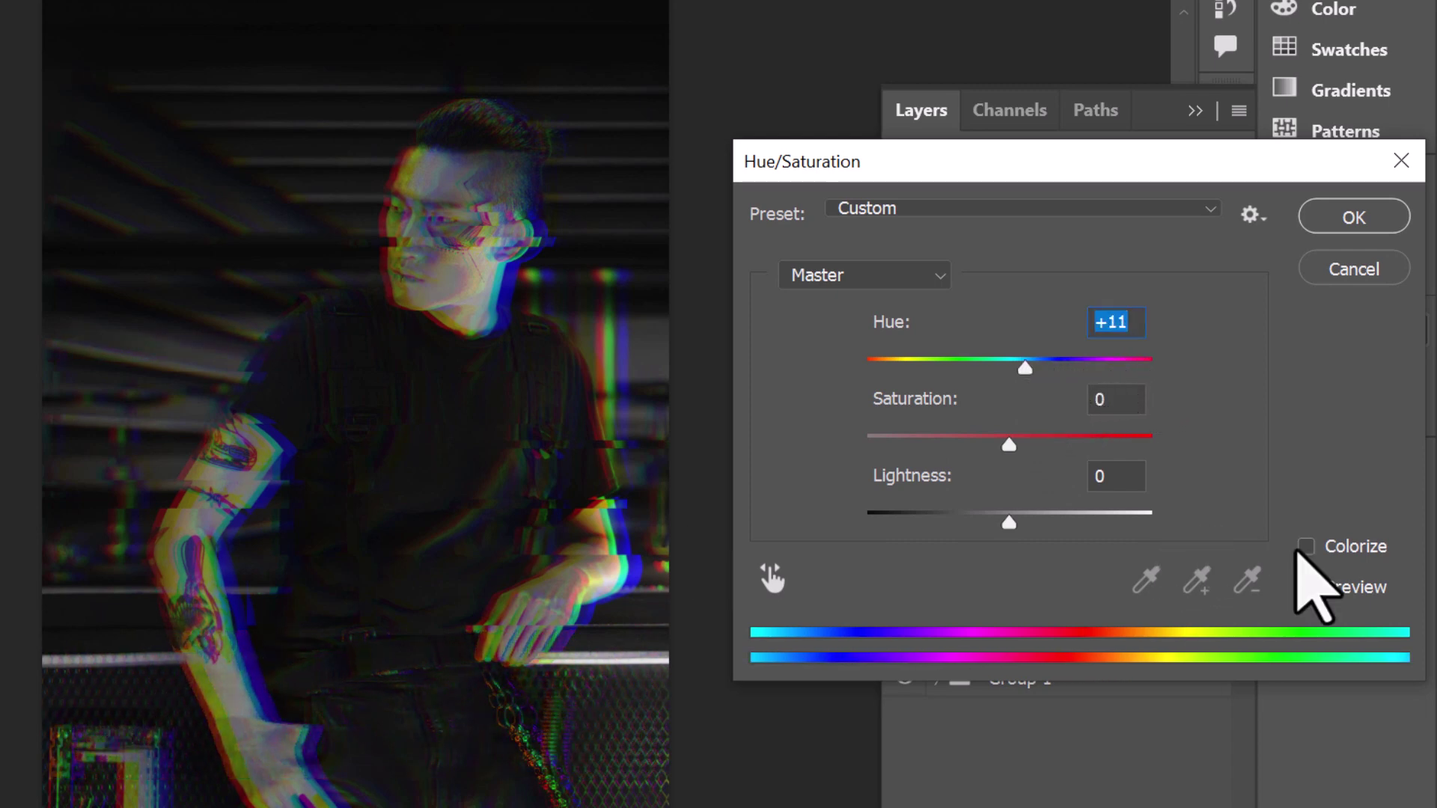
left_click(1307, 547)
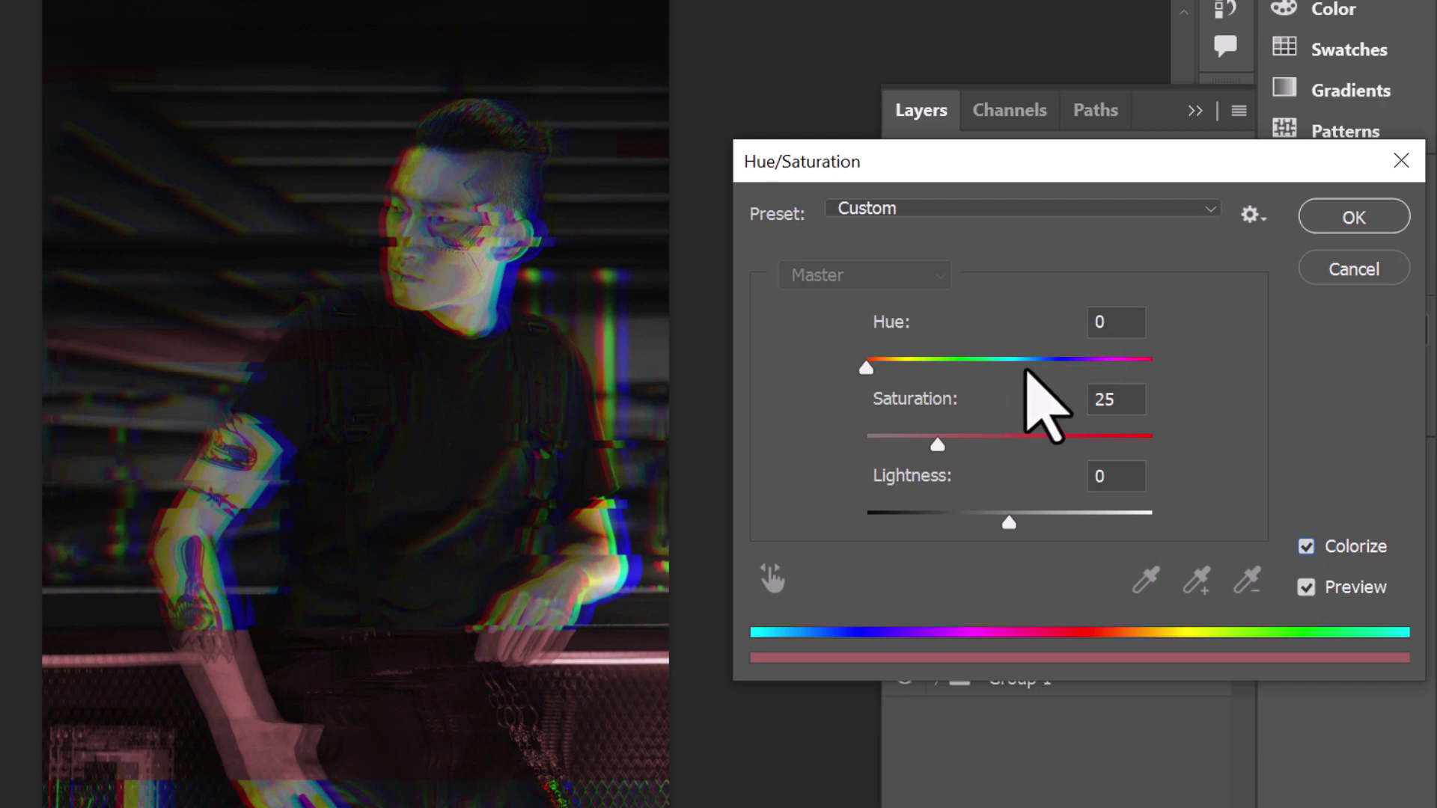
left_click_drag(1025, 367, 1063, 363)
left_click_drag(1066, 443, 1145, 445)
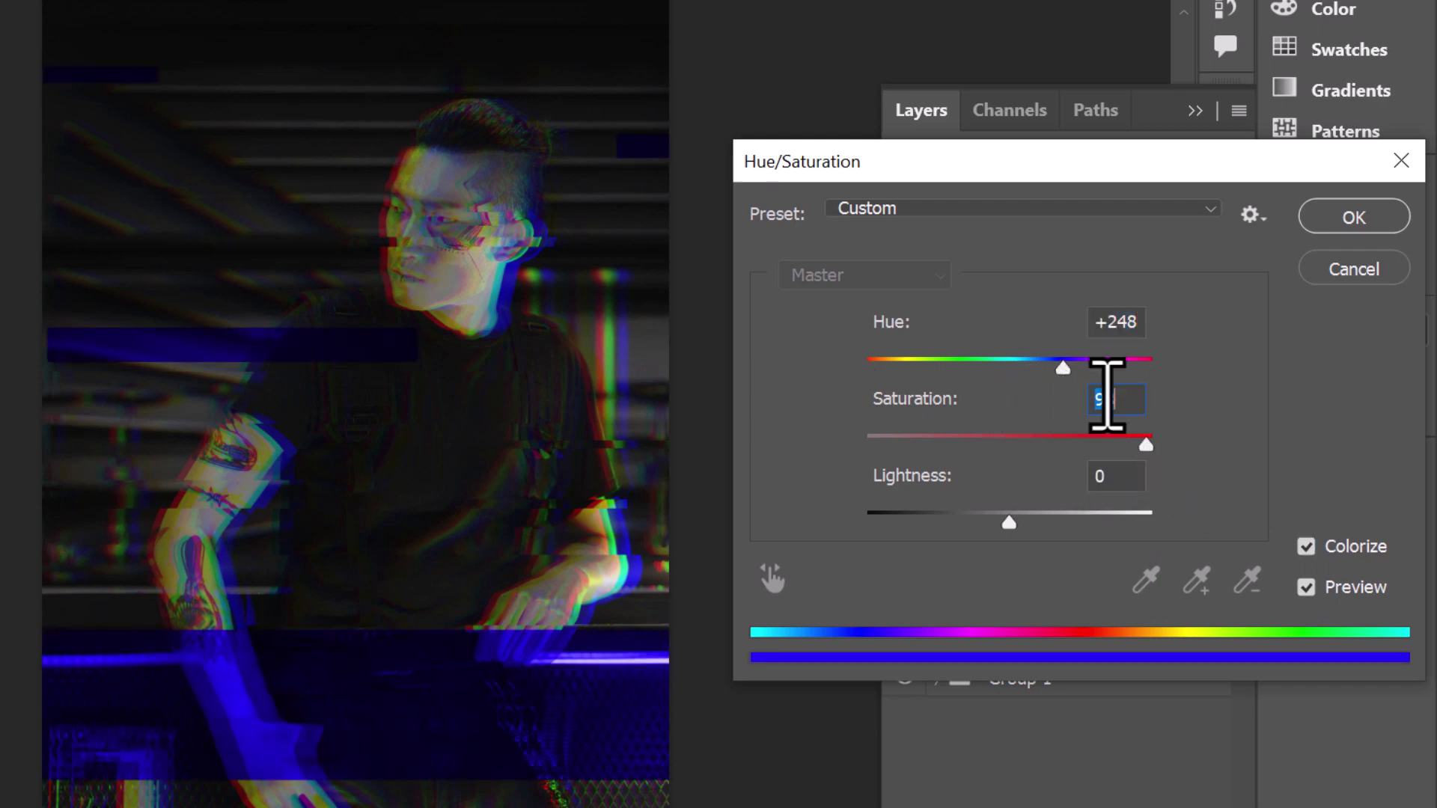
left_click_drag(1012, 376, 922, 374)
left_click(1354, 217)
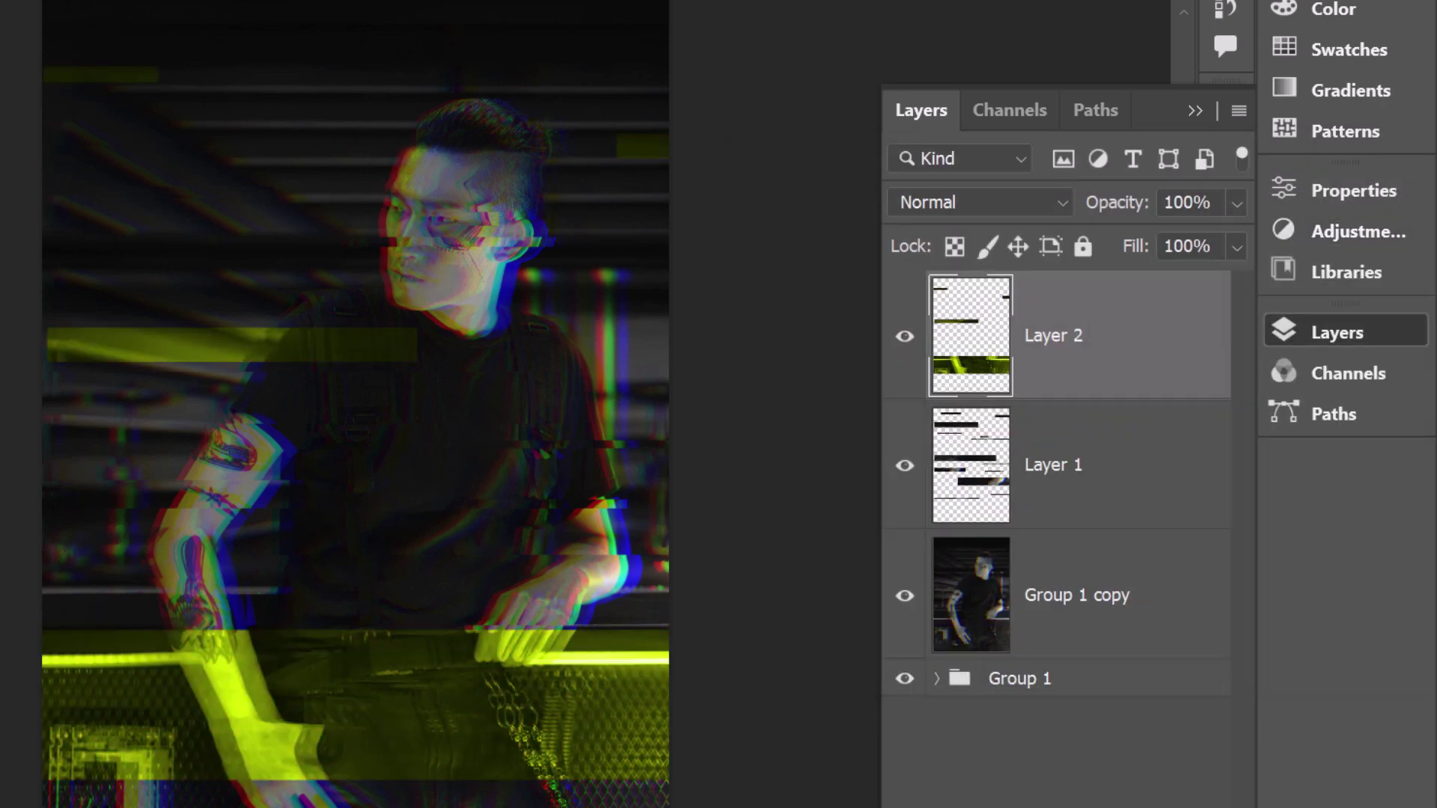
Copy four horizontal strips of Group 1 copy to a new layer, place it on top, and invert its colours.
left_click(1085, 603)
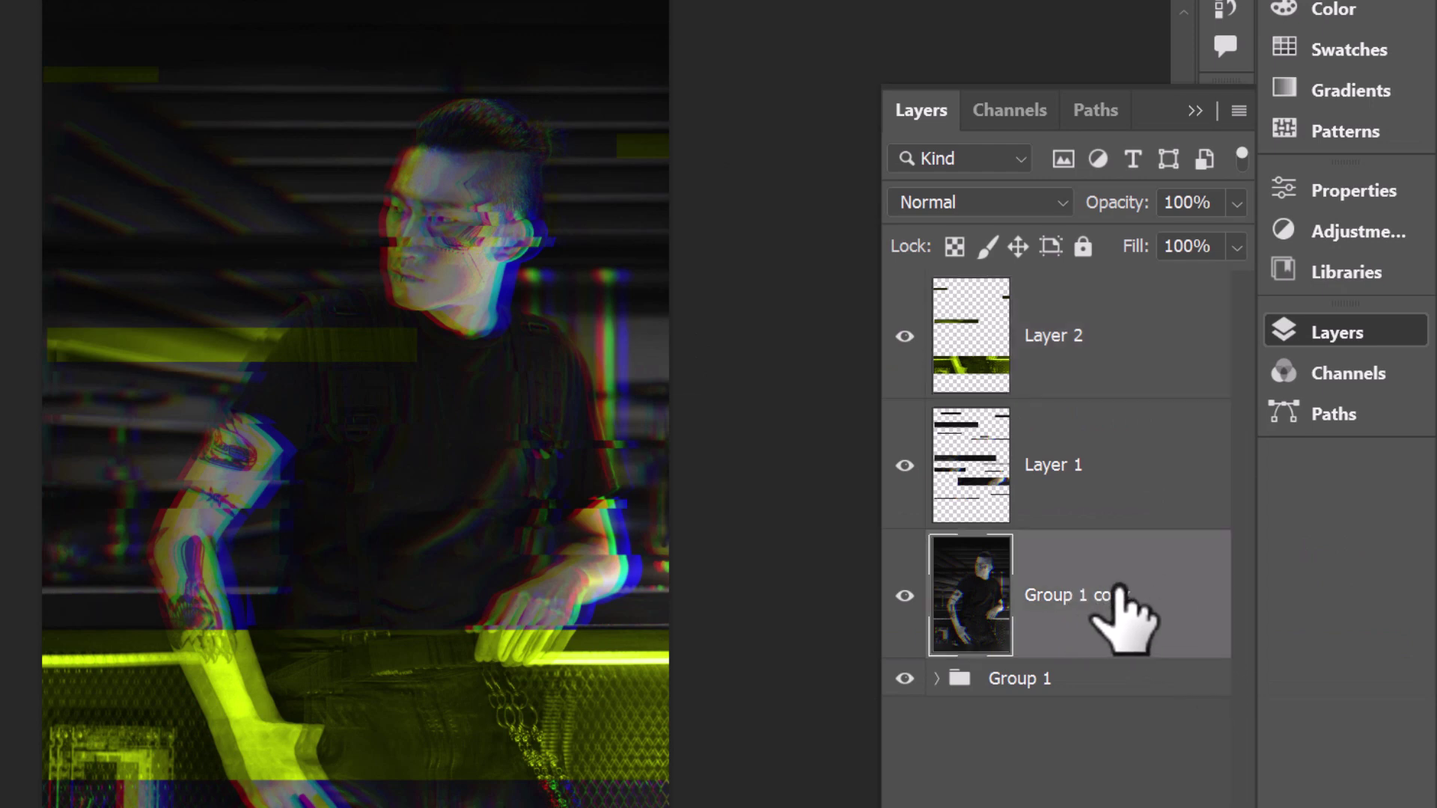
left_click_drag(22, 454, 651, 461)
left_click(666, 580)
left_click_drag(43, 426, 425, 443)
left_click_drag(668, 589, 282, 577)
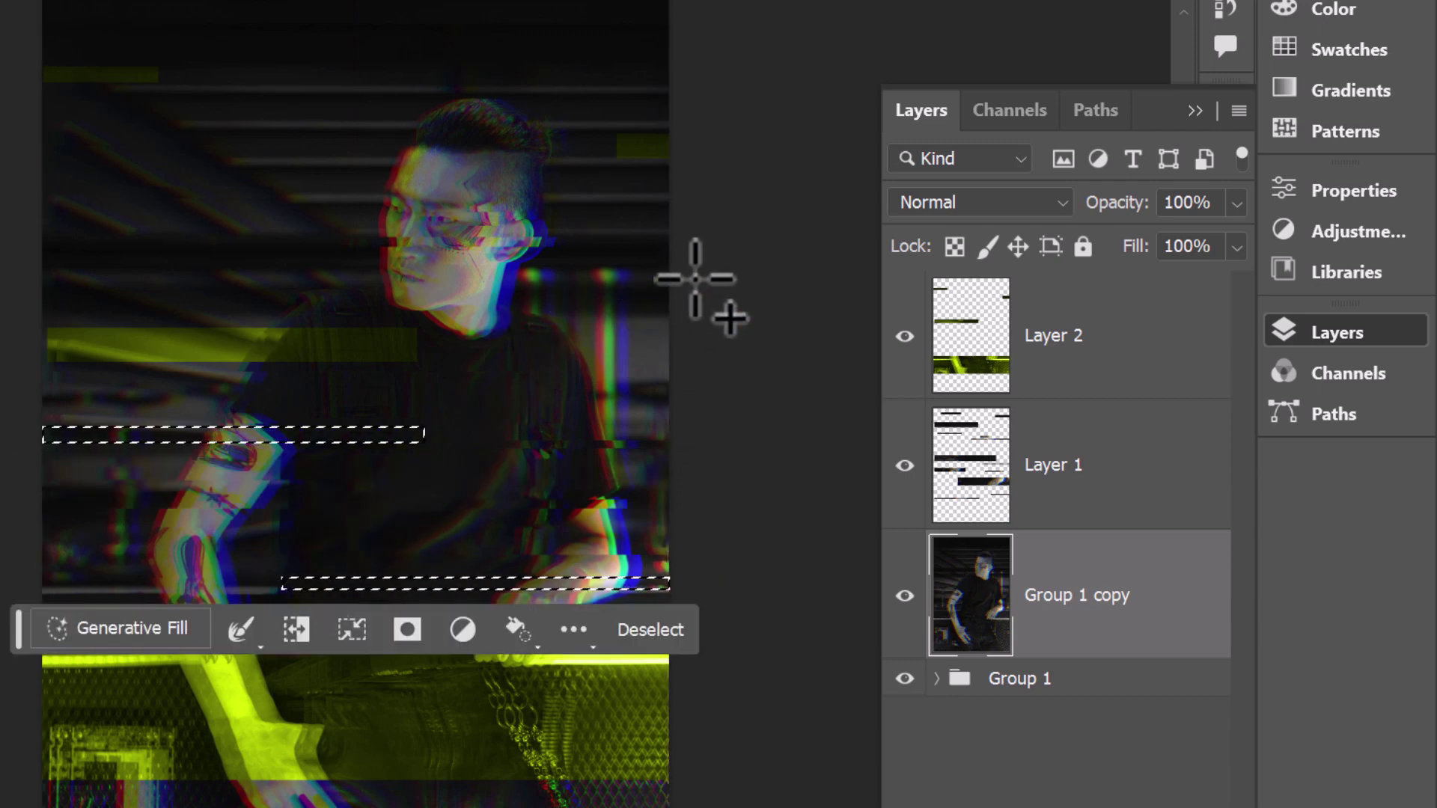
left_click_drag(669, 272, 0, 285)
left_click_drag(22, 741, 834, 693)
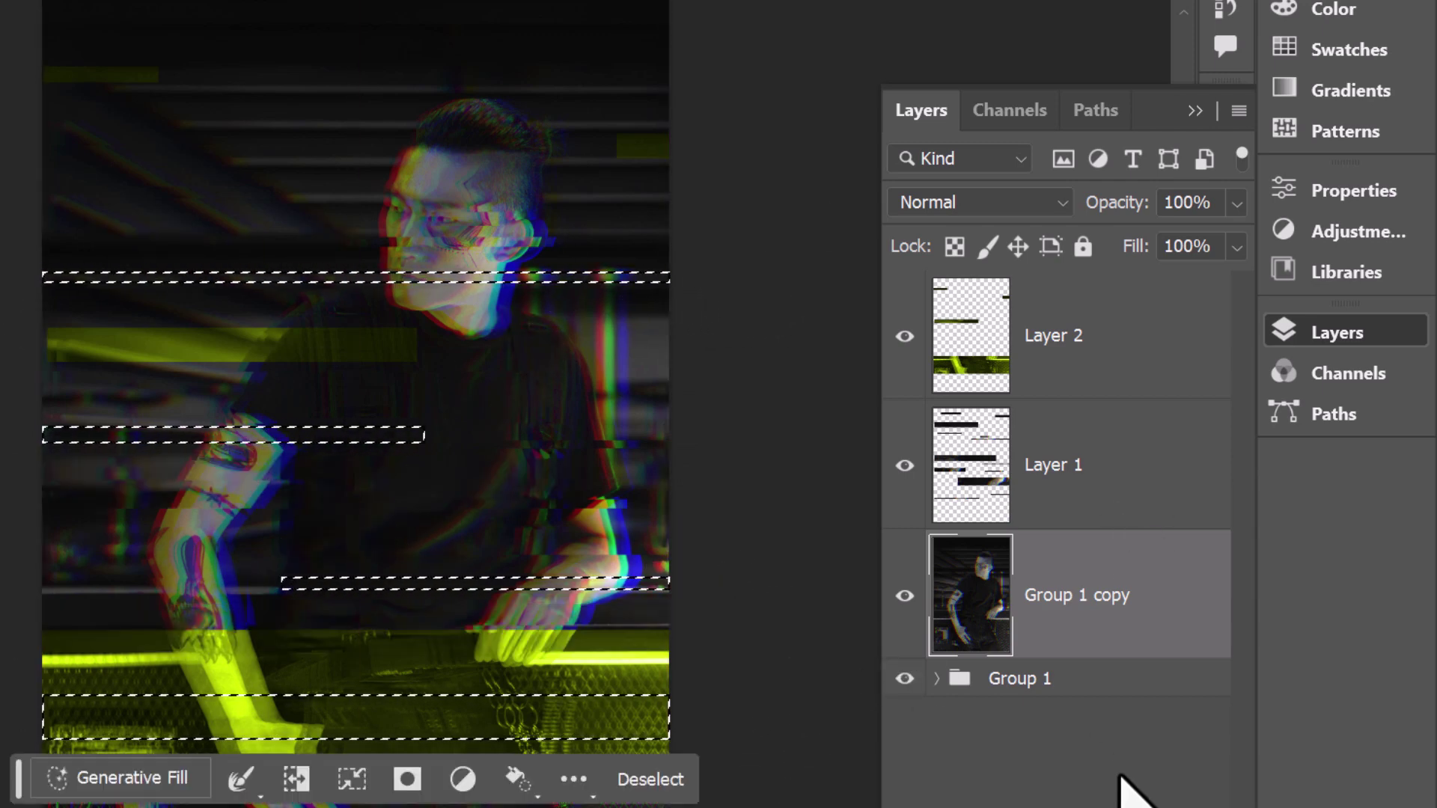
key("ctrl+j")
left_click_drag(1122, 594, 1089, 280)
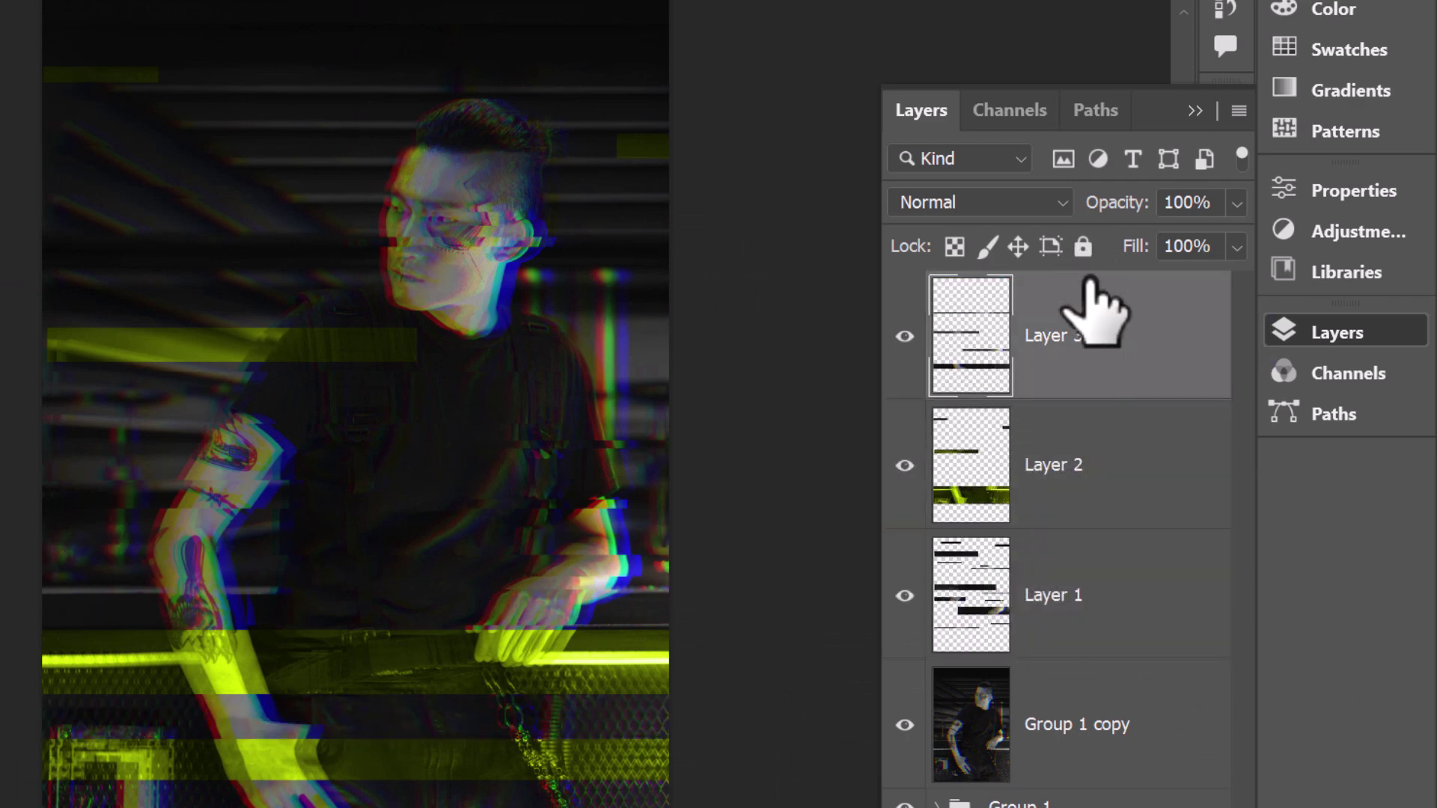
key("ctrl+i")
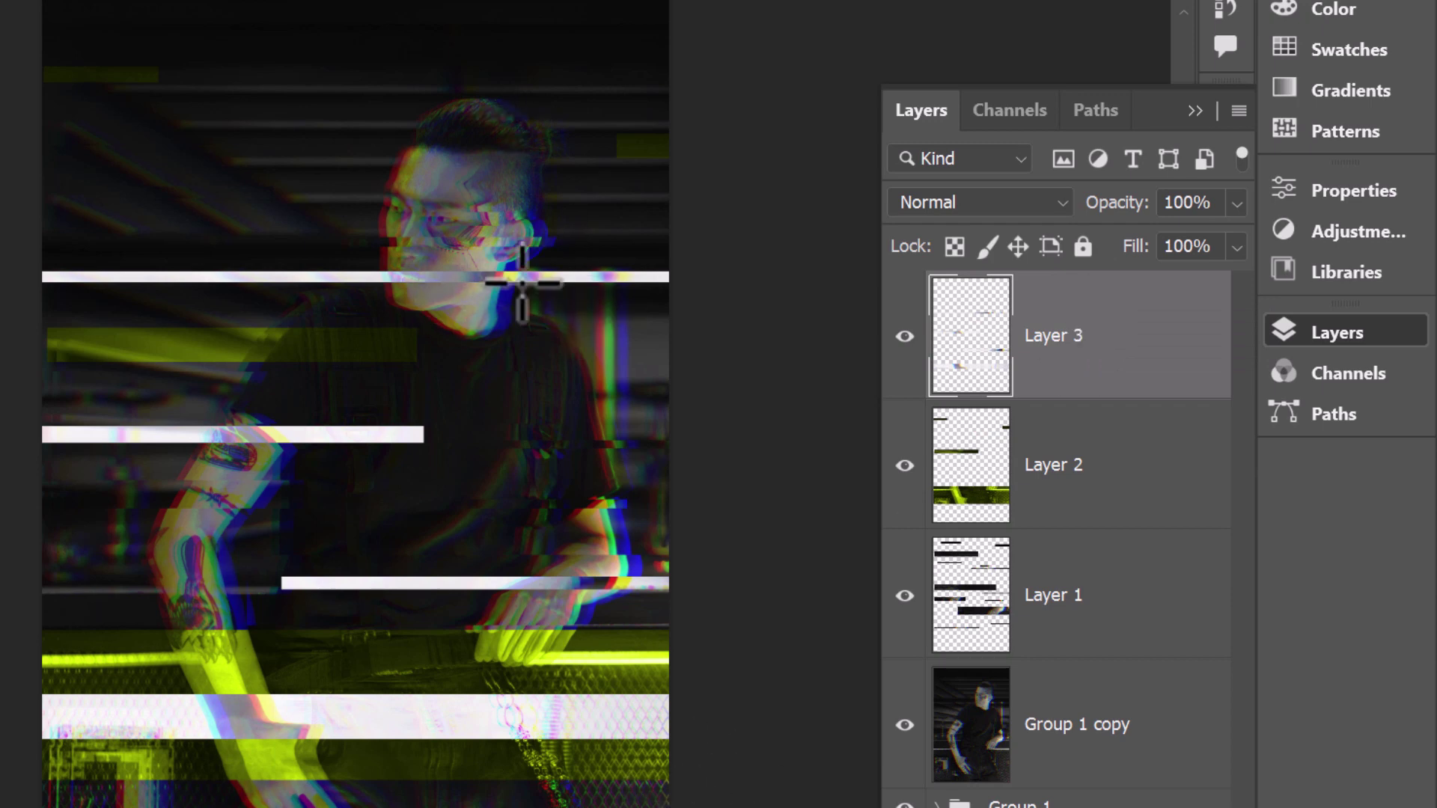
Erase parts of Layer 3's inverted strips to leave a gap in the uppermost one and thin both it and the lowest one.
left_click_drag(565, 236, 419, 314)
left_click_drag(769, 208, 520, 277)
key("Delete")
left_click_drag(39, 377, 456, 279)
key("Delete")
left_click_drag(678, 688, 38, 731)
key("Delete")
key("ctrl+d")
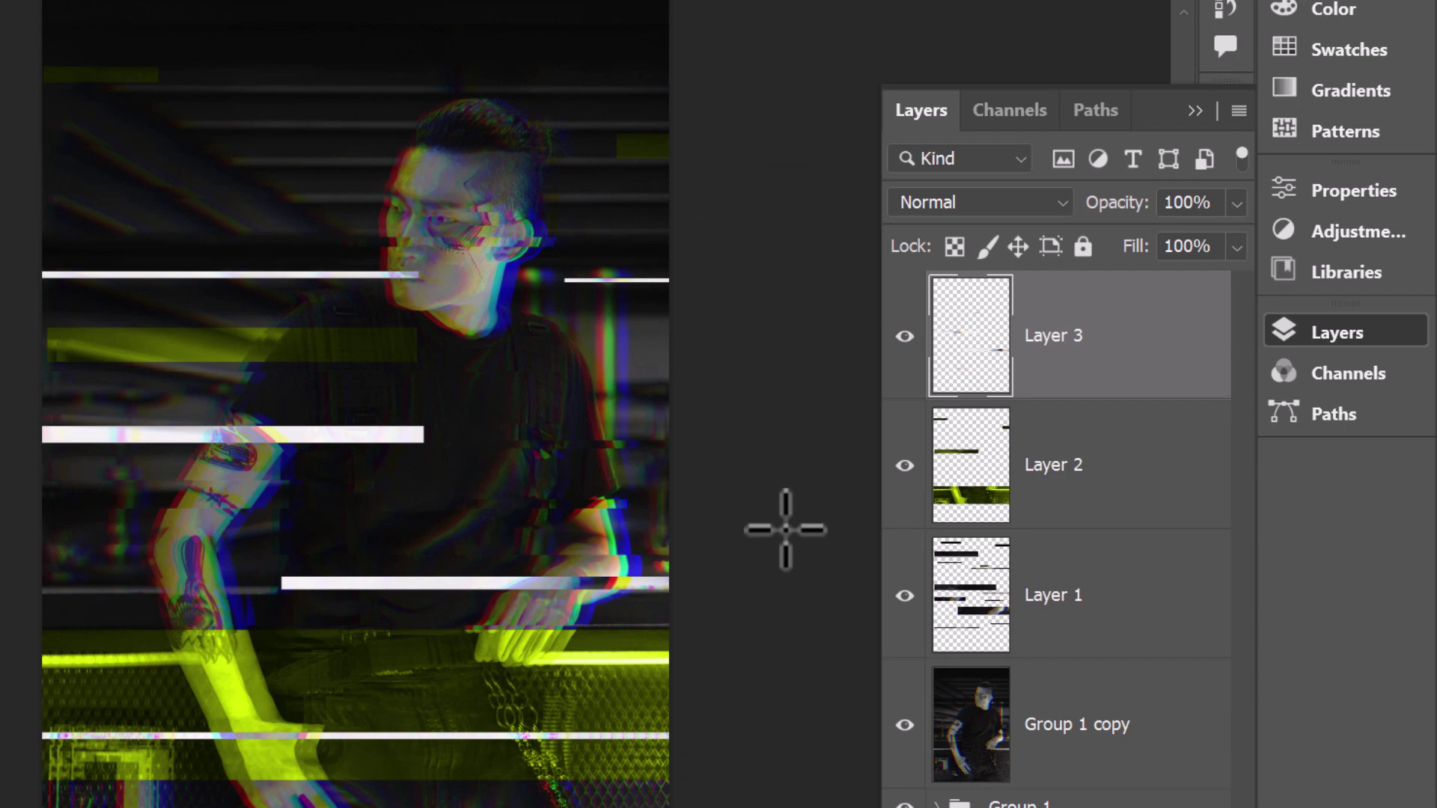
Shorten Layer 3's white strip at the tattooed upper arm by deleting the section that overlaps the figure.
left_click_drag(552, 356, 144, 504)
key("Delete")
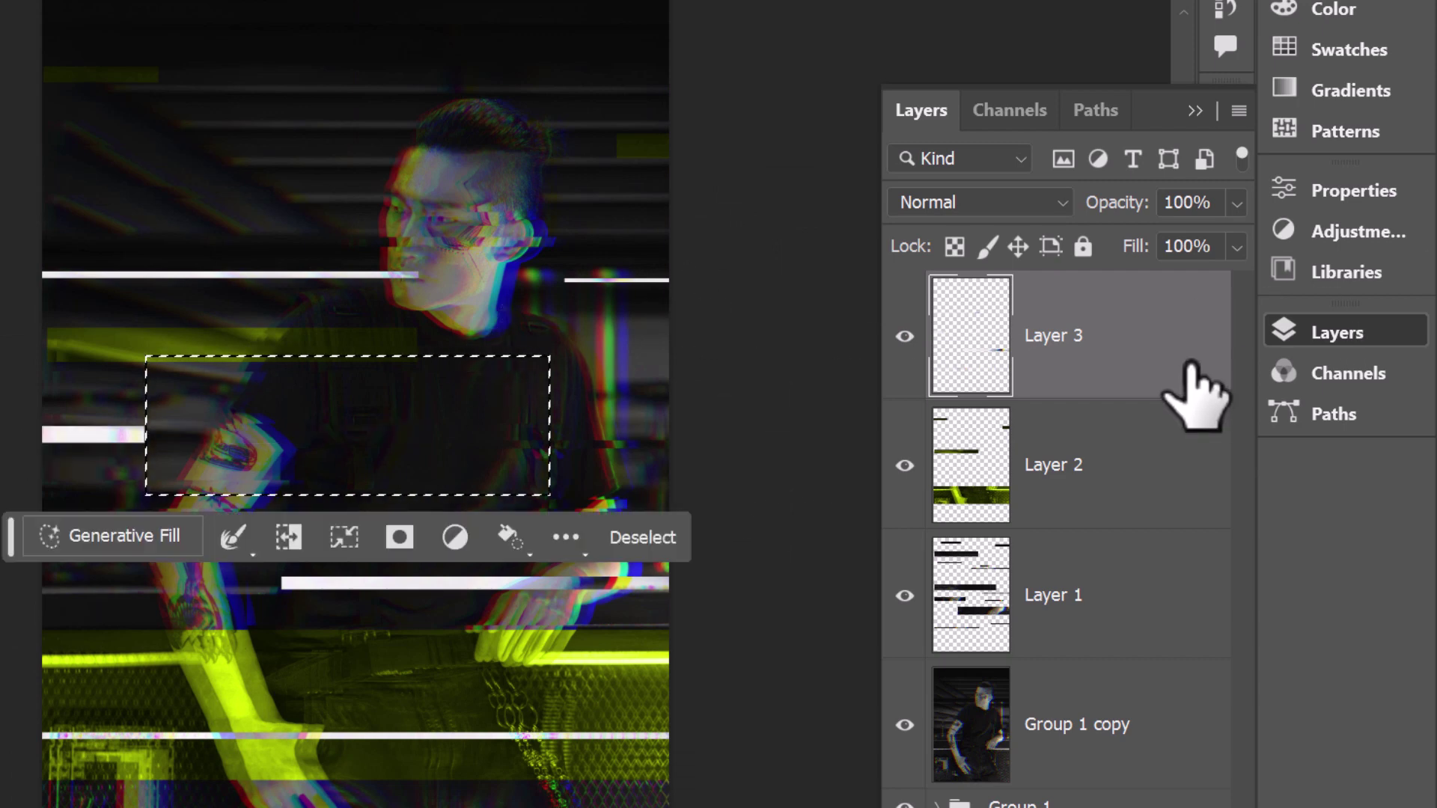
key("ctrl+d")
Set Layer 3's blend mode to Hard Mix.
left_click(1022, 204)
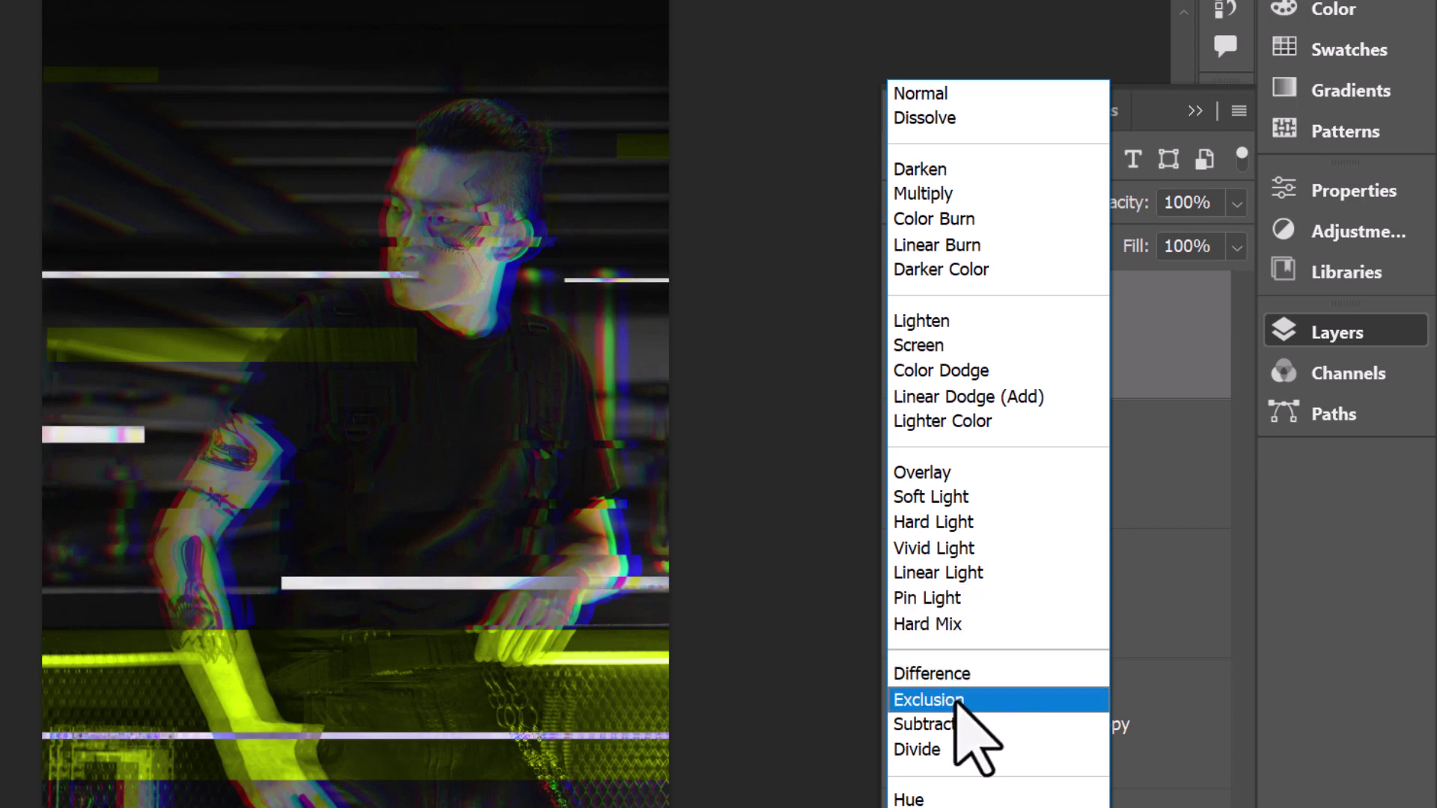
left_click(958, 623)
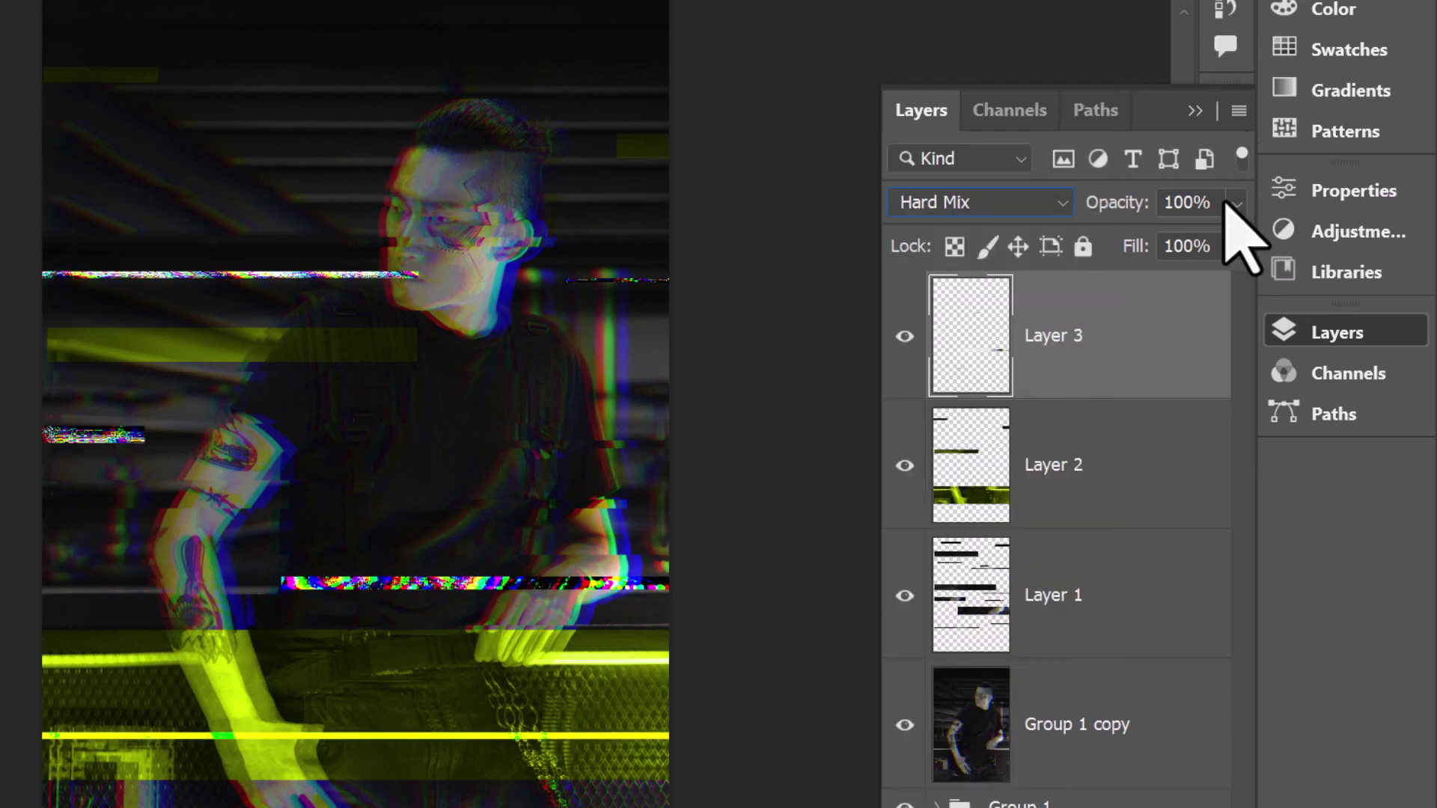
Set Layer 3's fill to 71% and check the glitch effect around the face.
left_click(1236, 247)
left_click_drag(1102, 283, 1194, 283)
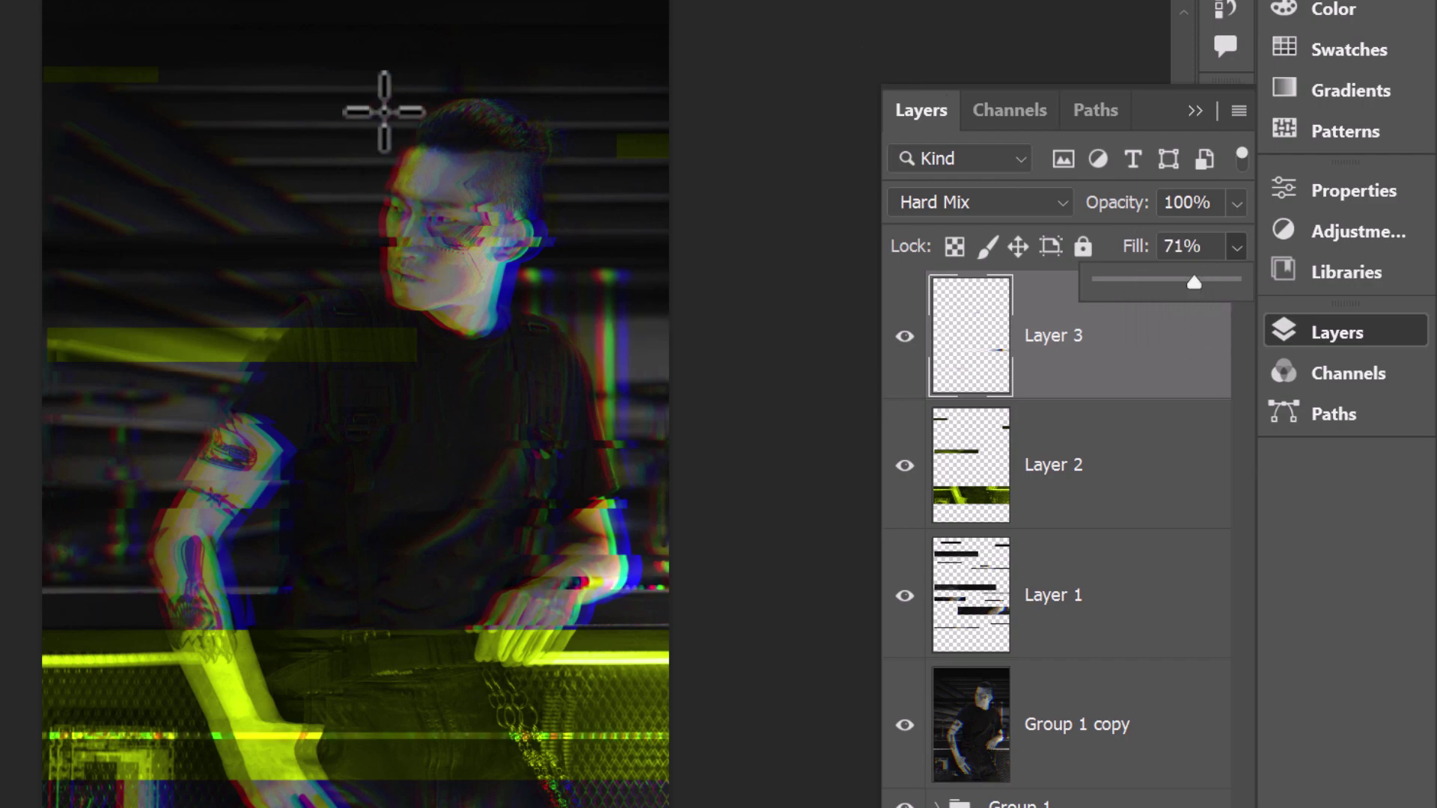
left_click(383, 263)
key("z")
left_click_drag(381, 267, 455, 345)
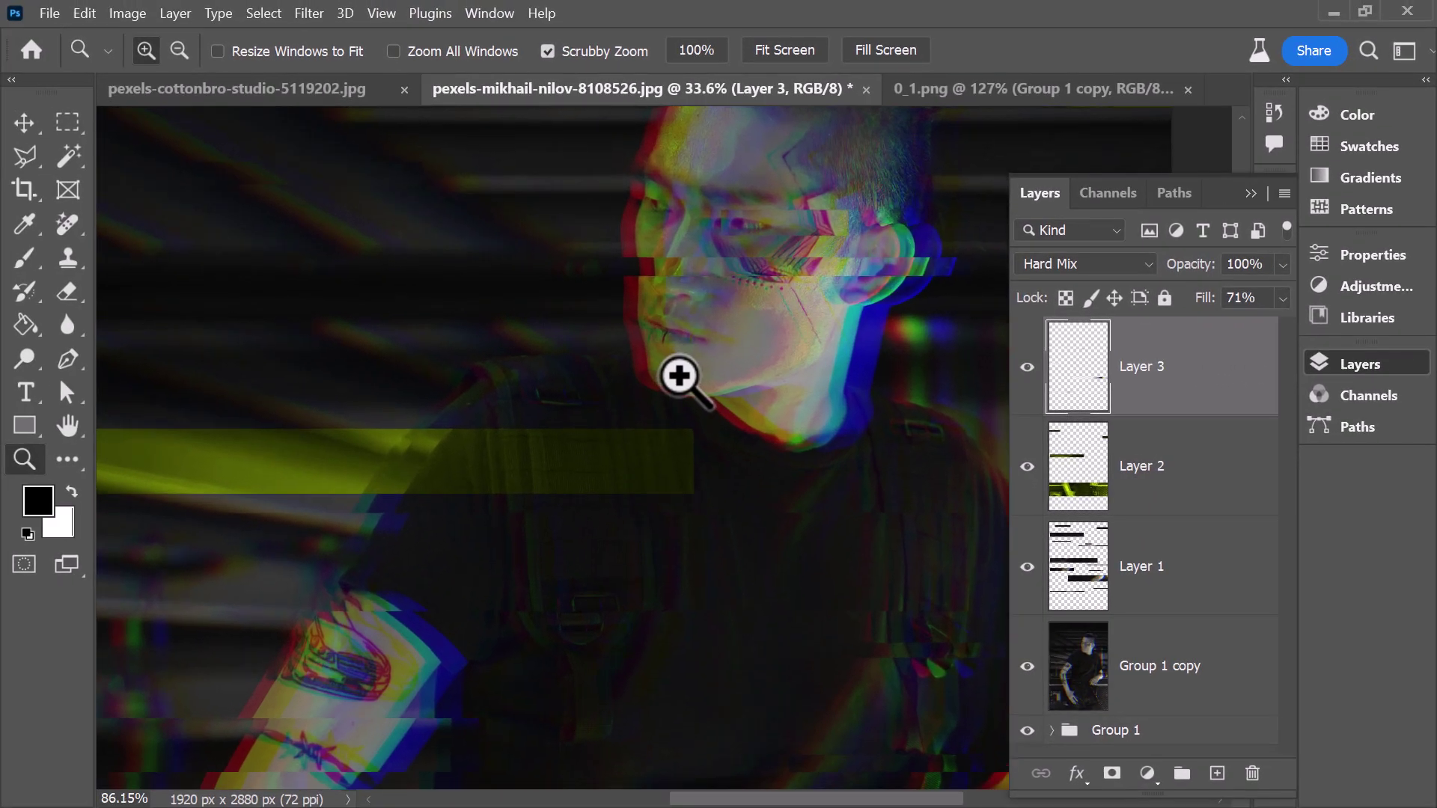
key("space")
left_click_drag(838, 400, 759, 454)
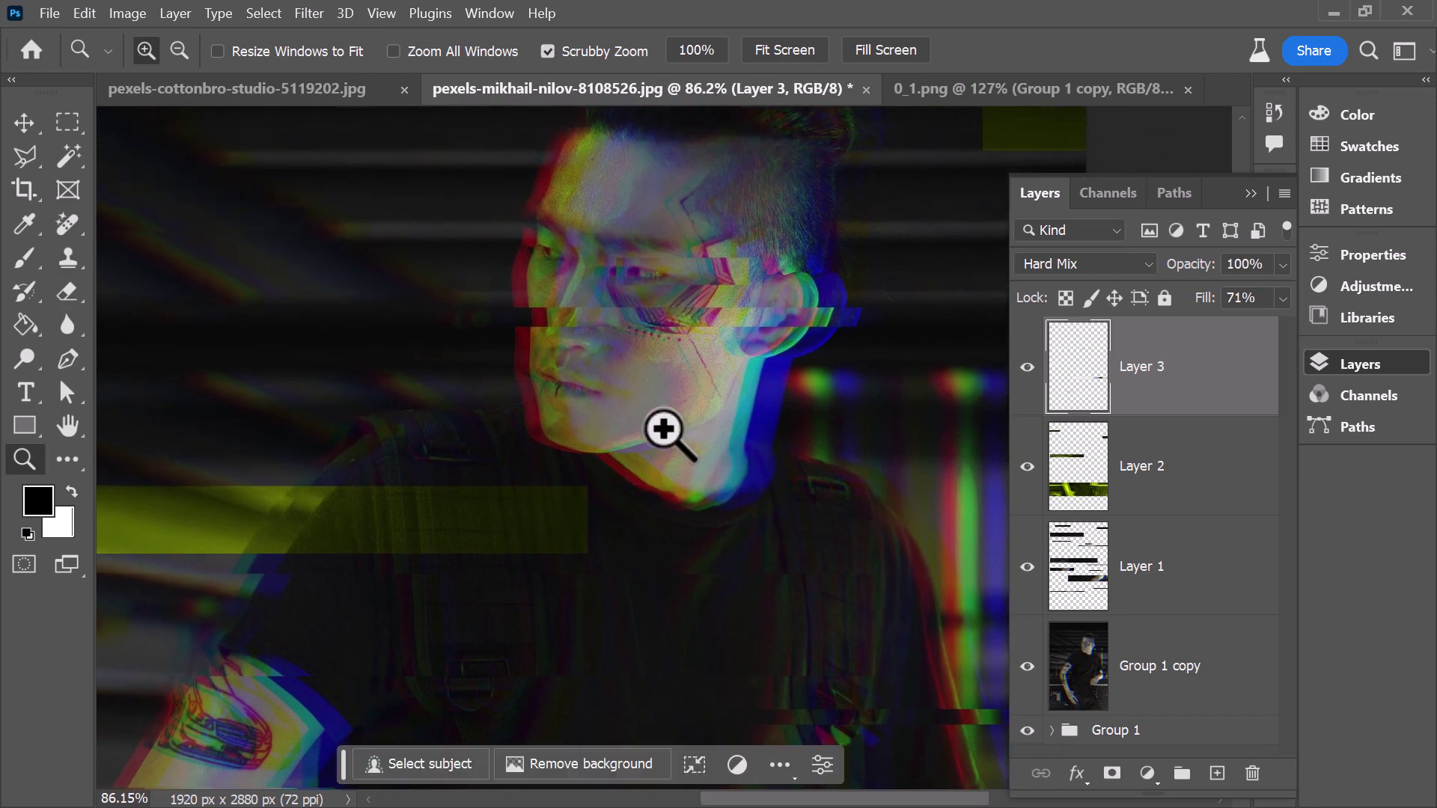
left_click_drag(673, 385, 630, 365)
Copy four wide horizontal strips of Group 1 copy to a new layer and place it on top of the stack.
left_click(63, 124)
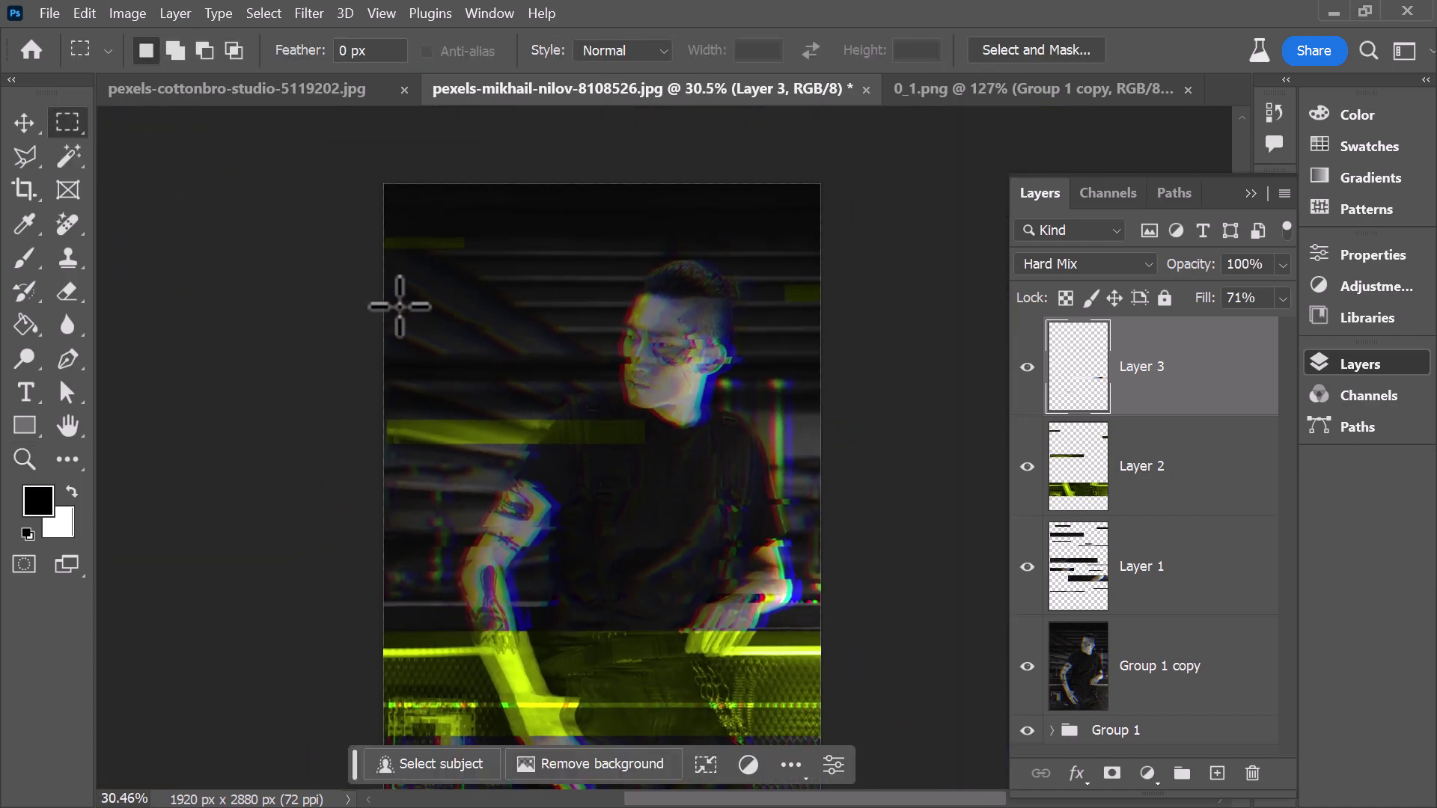
left_click_drag(362, 299, 883, 211)
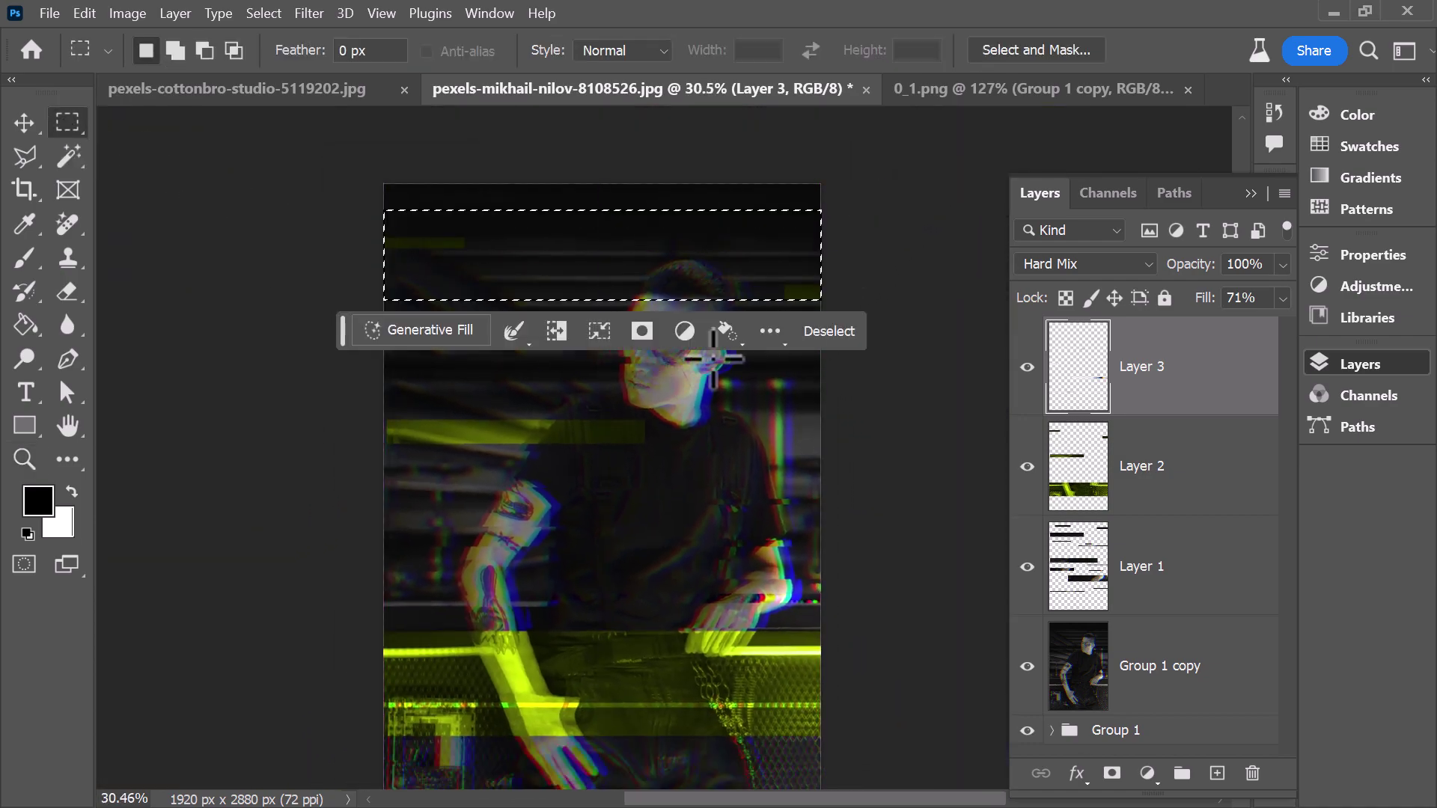
left_click(827, 329)
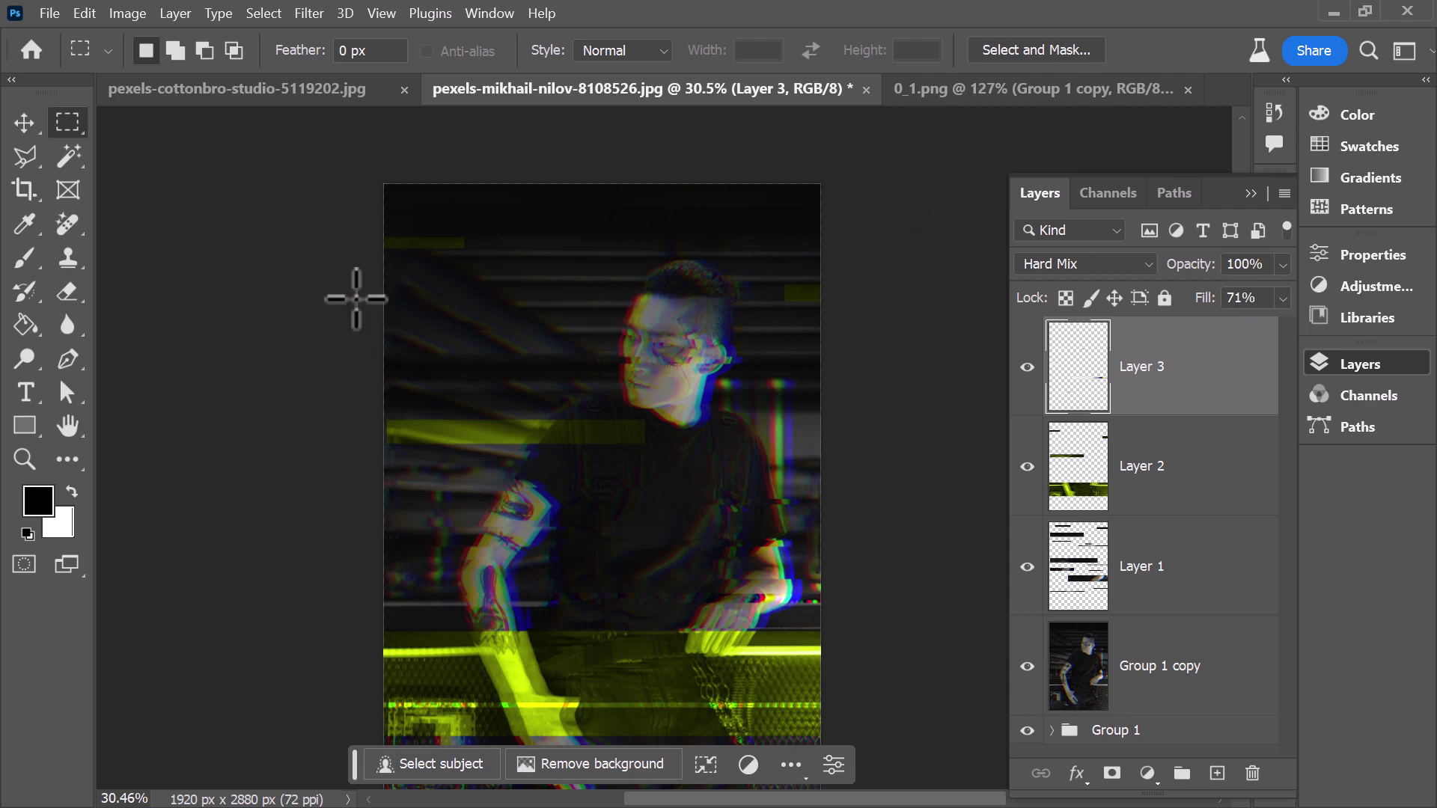
left_click_drag(356, 298, 826, 247)
left_click_drag(843, 383, 340, 415)
left_click_drag(365, 540, 758, 580)
left_click_drag(849, 647, 498, 701)
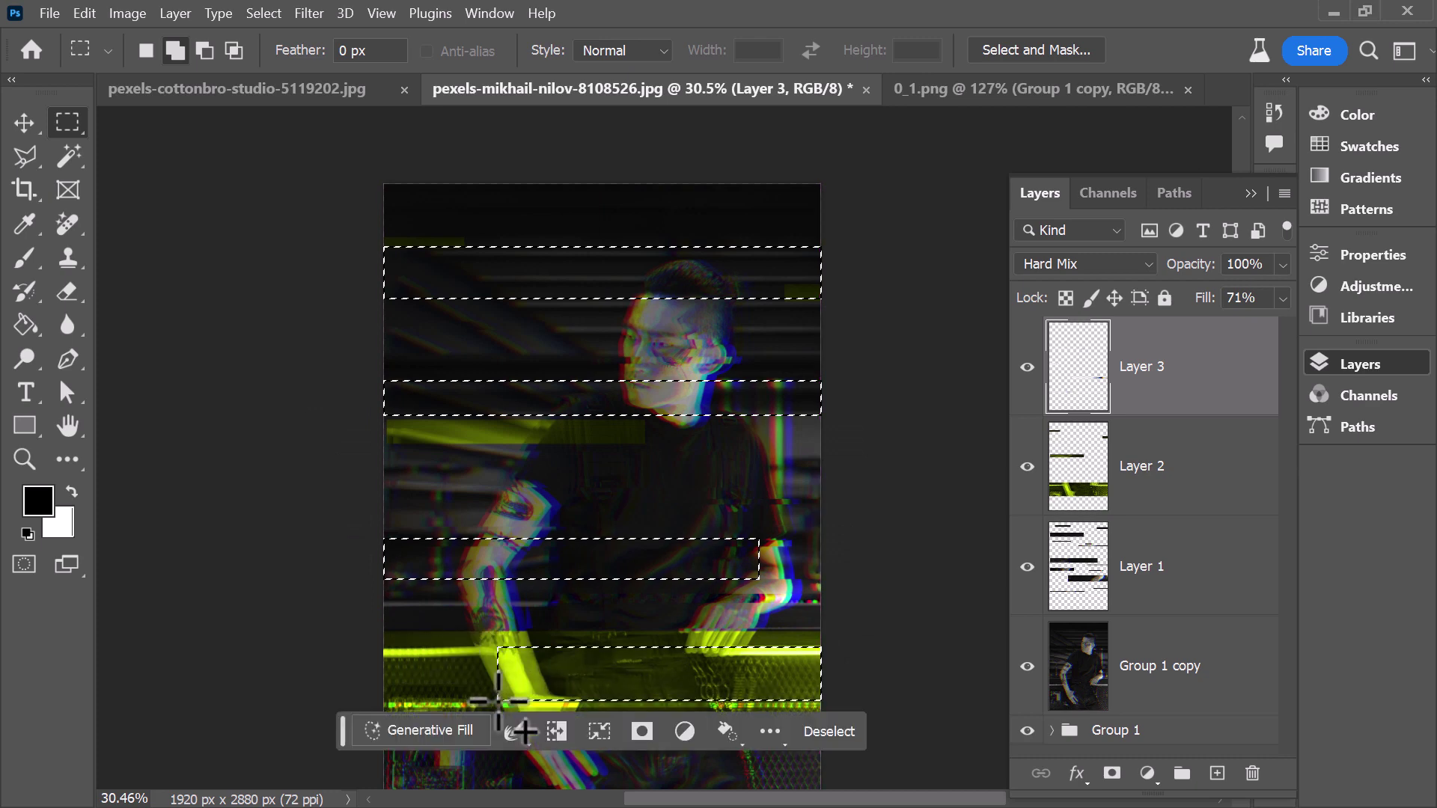
left_click(1156, 684)
key("ctrl+j")
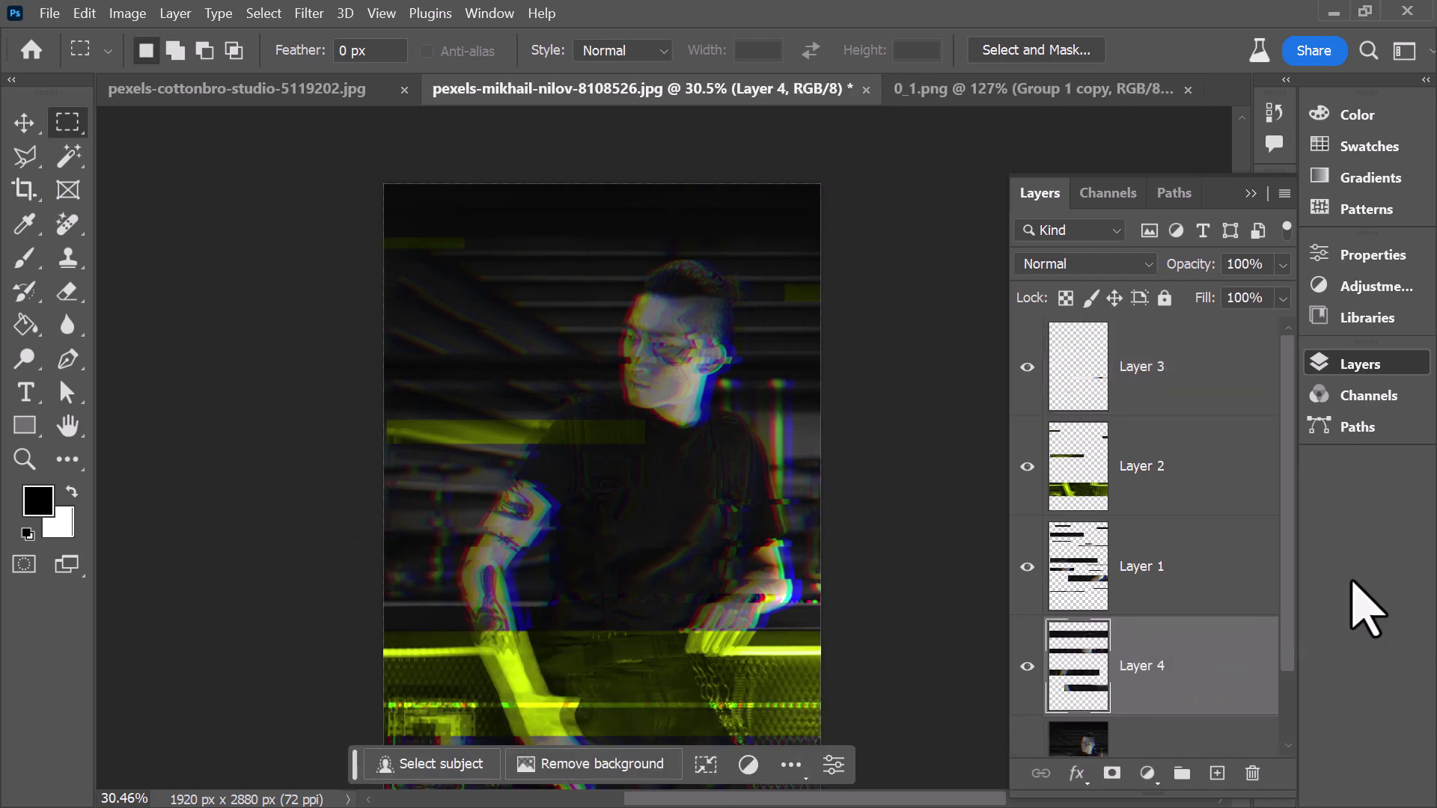
left_click_drag(1128, 659, 1137, 333)
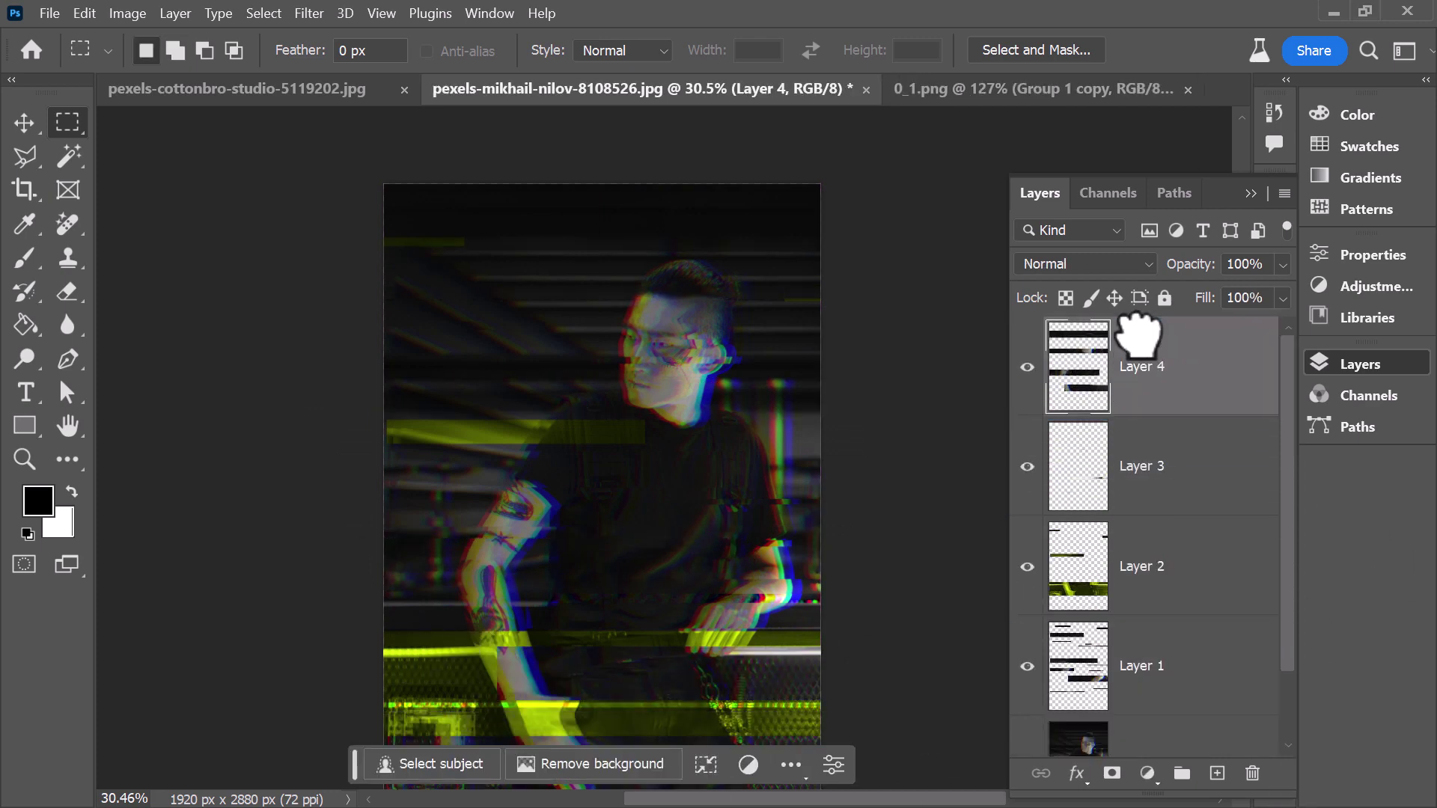
Apply a Motion Blur to Layer 4's strips with an angle of 0° and a distance of 78 pixels.
left_click(307, 13)
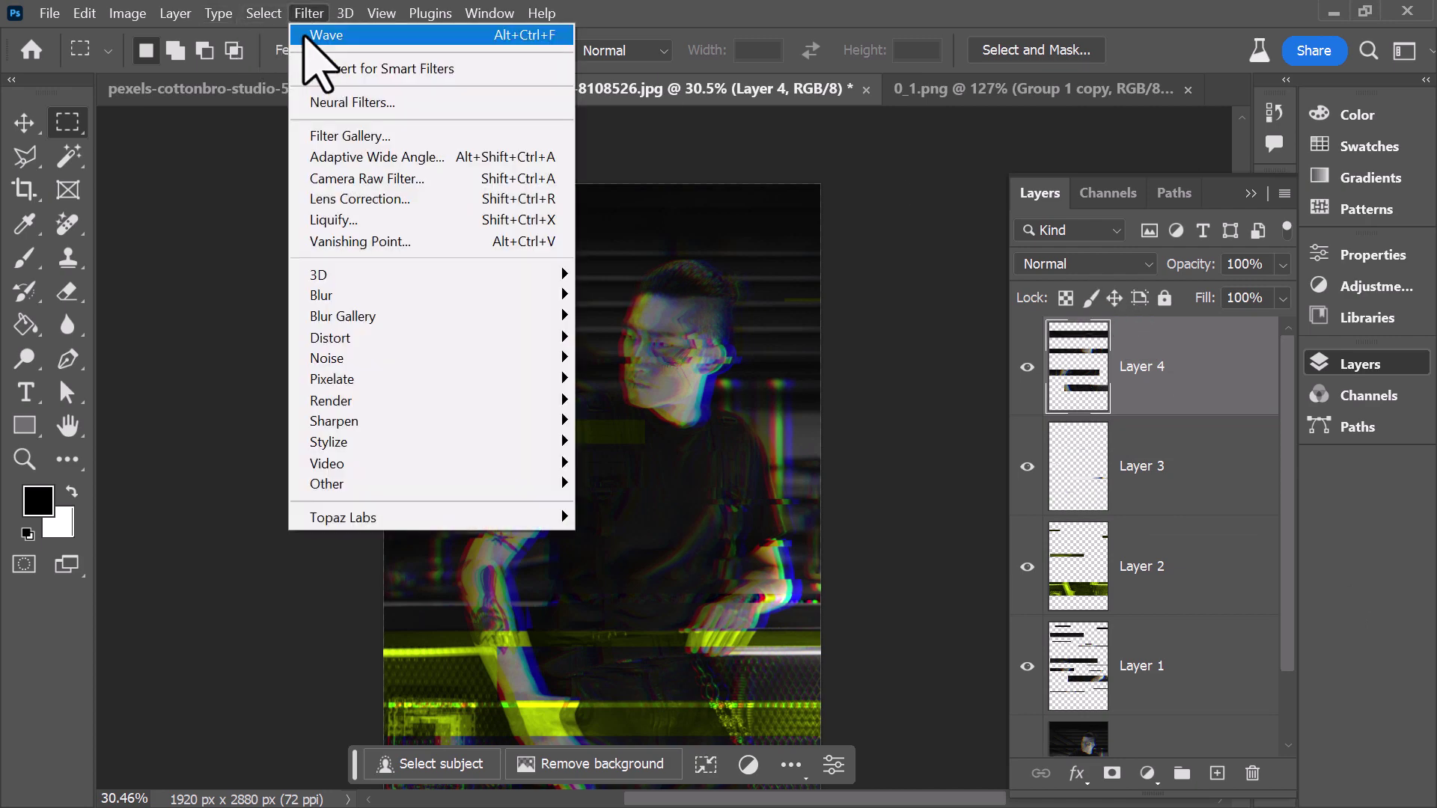
mouse_move(324, 296)
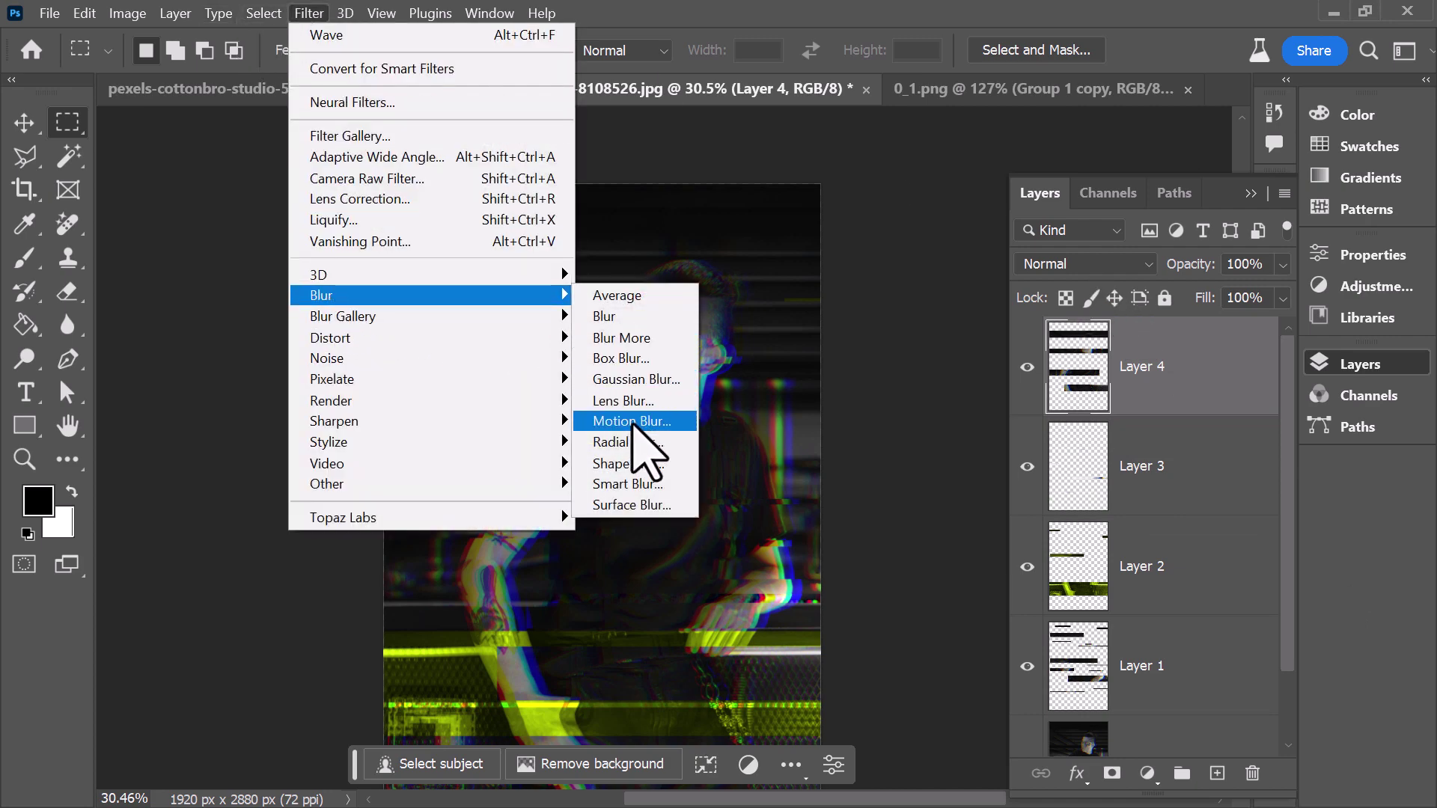
left_click(632, 422)
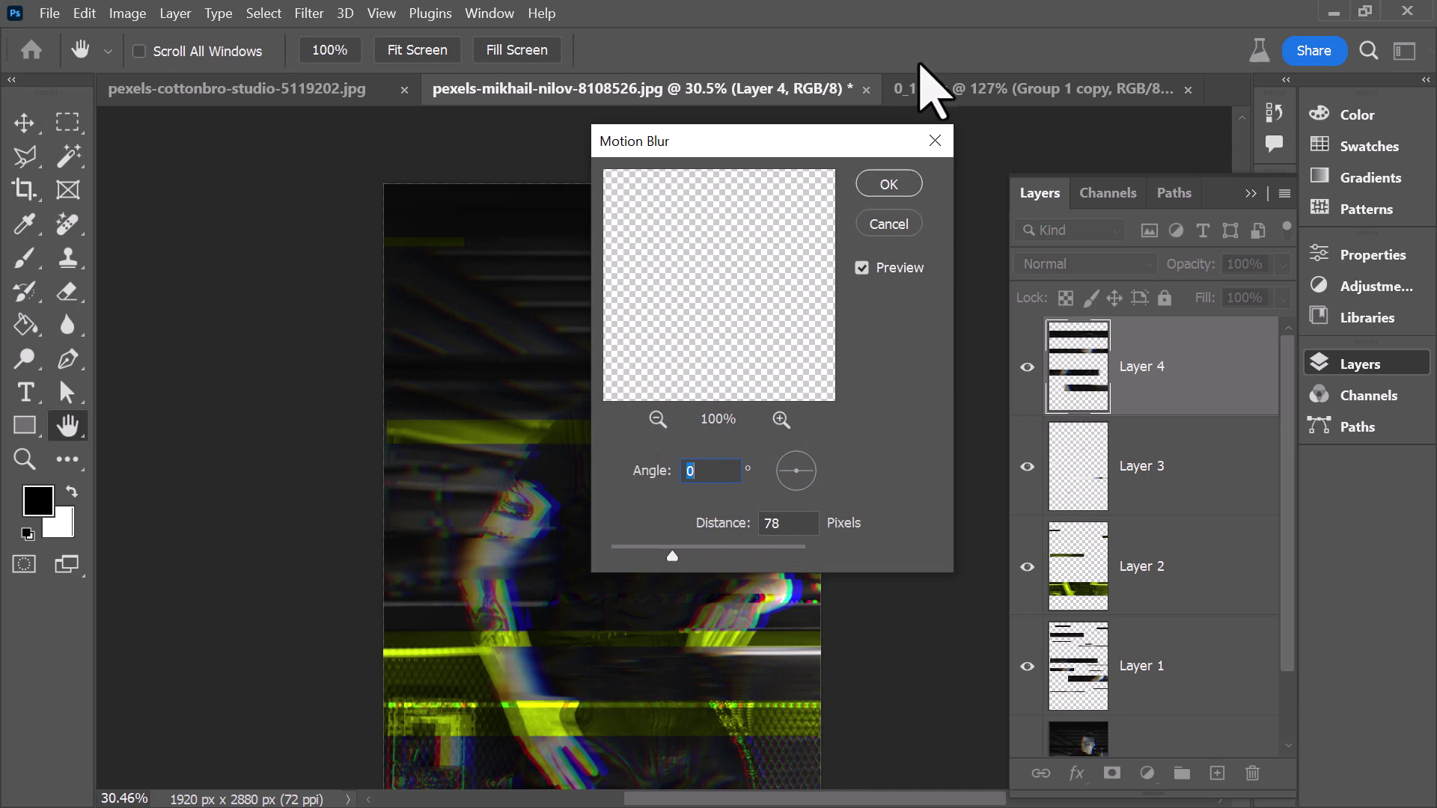
left_click(908, 193)
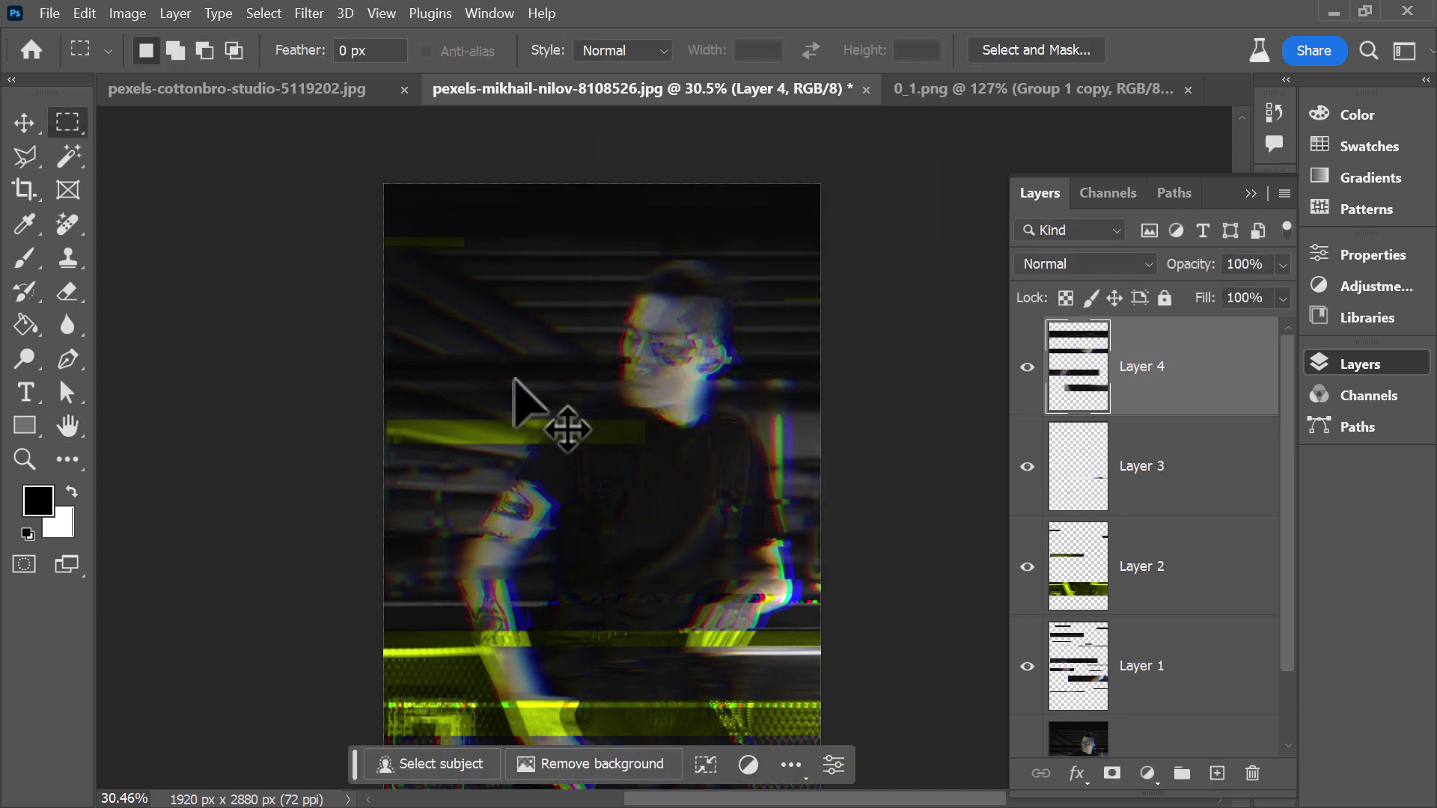
Shift Layer 4's blurred strips slightly downwards and set the layer's fill to 60%.
left_click_drag(531, 382, 525, 393)
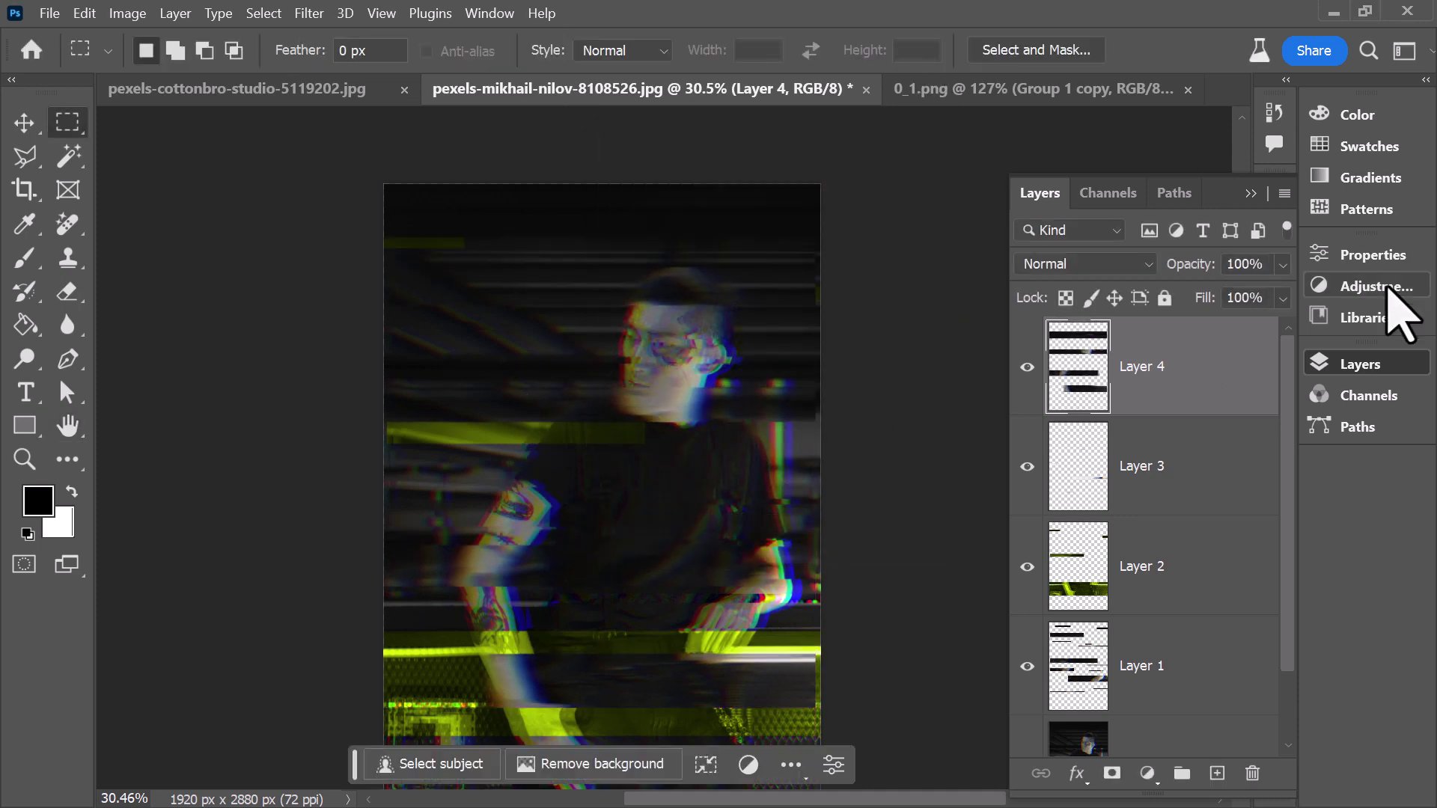
left_click_drag(1281, 297, 1240, 333)
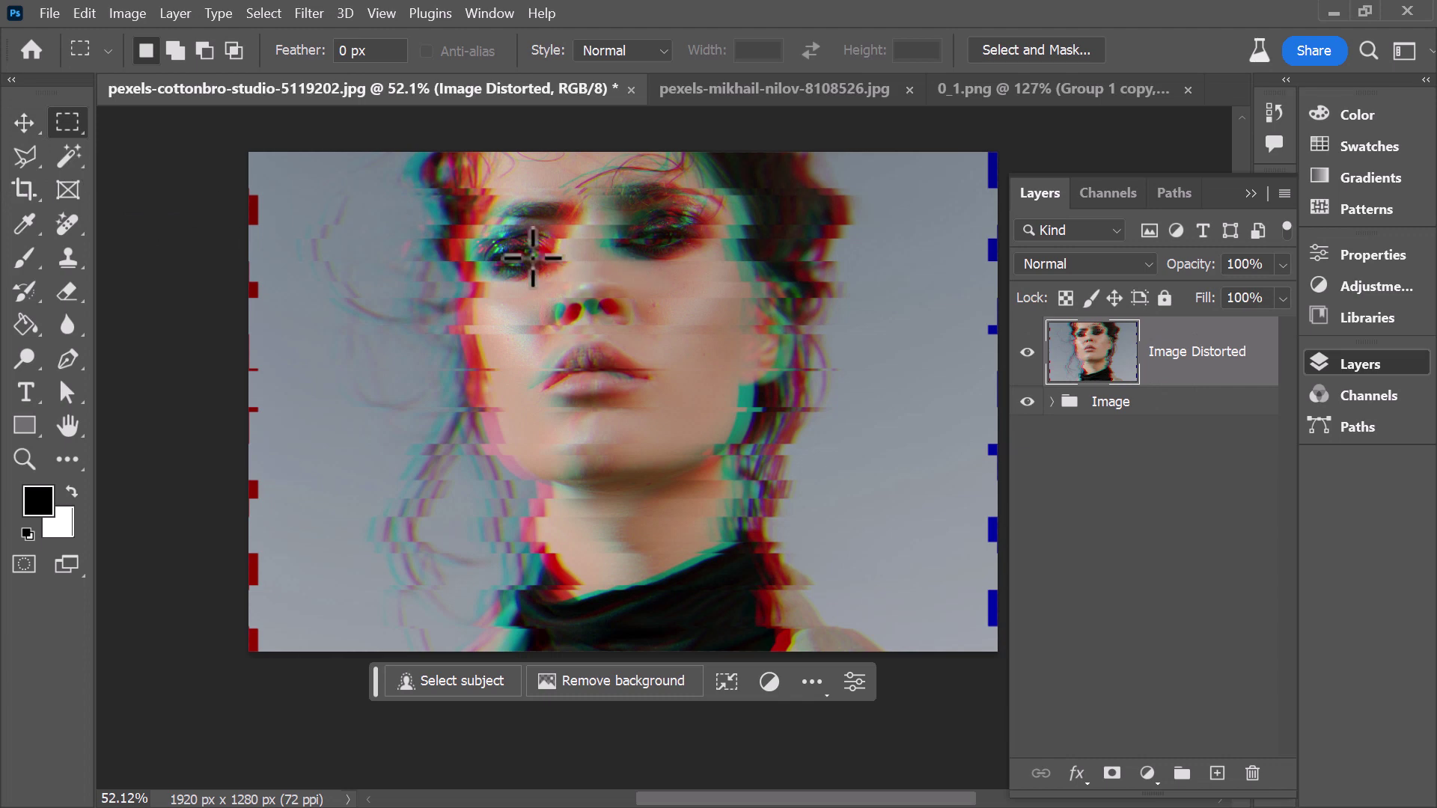
In pexels-cottonbro-studio-5119202.jpg, add a mask to Image Distorted that hides rectangles over both eyes and the mouth.
left_click_drag(430, 231, 572, 277)
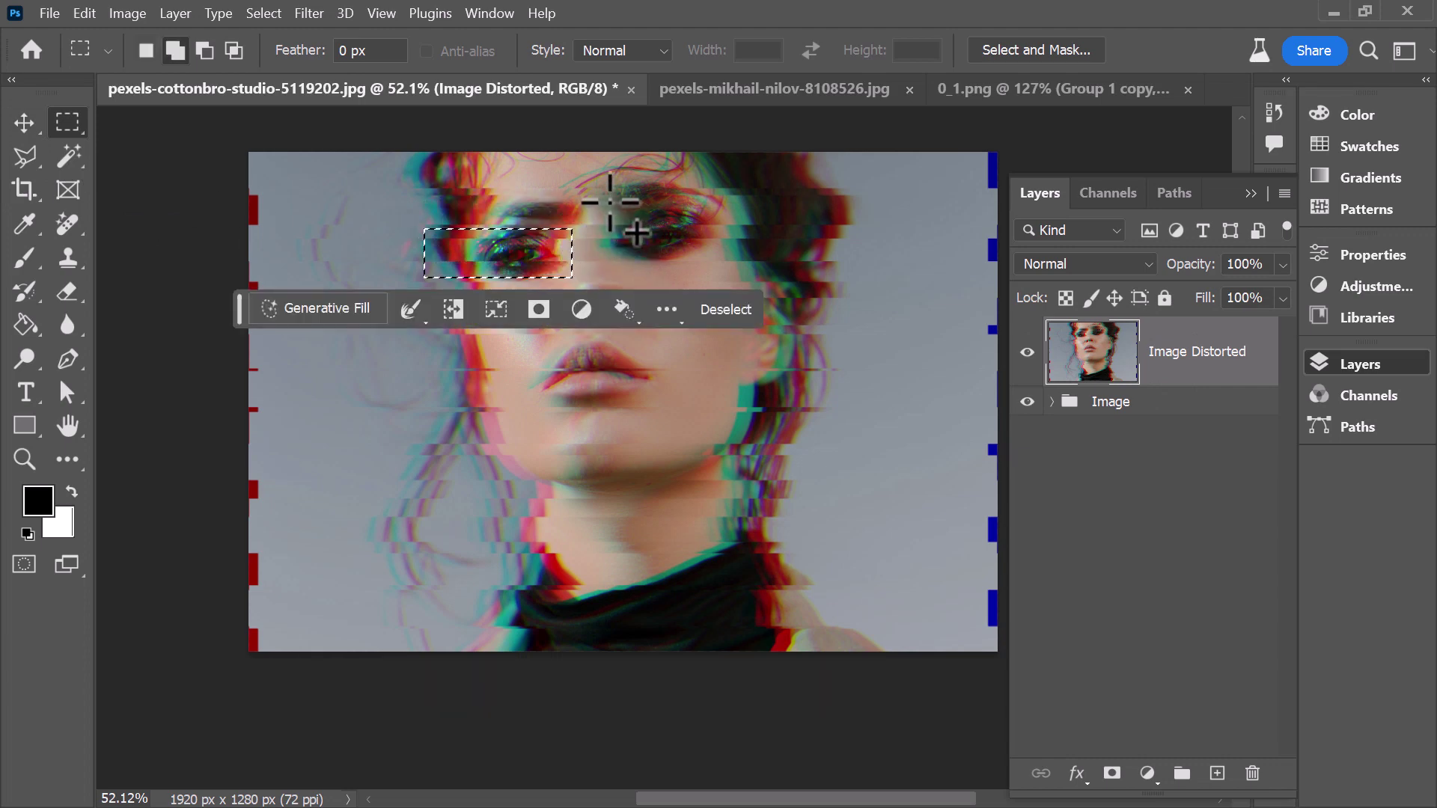
left_click_drag(609, 202, 765, 255)
left_click_drag(692, 410, 502, 361)
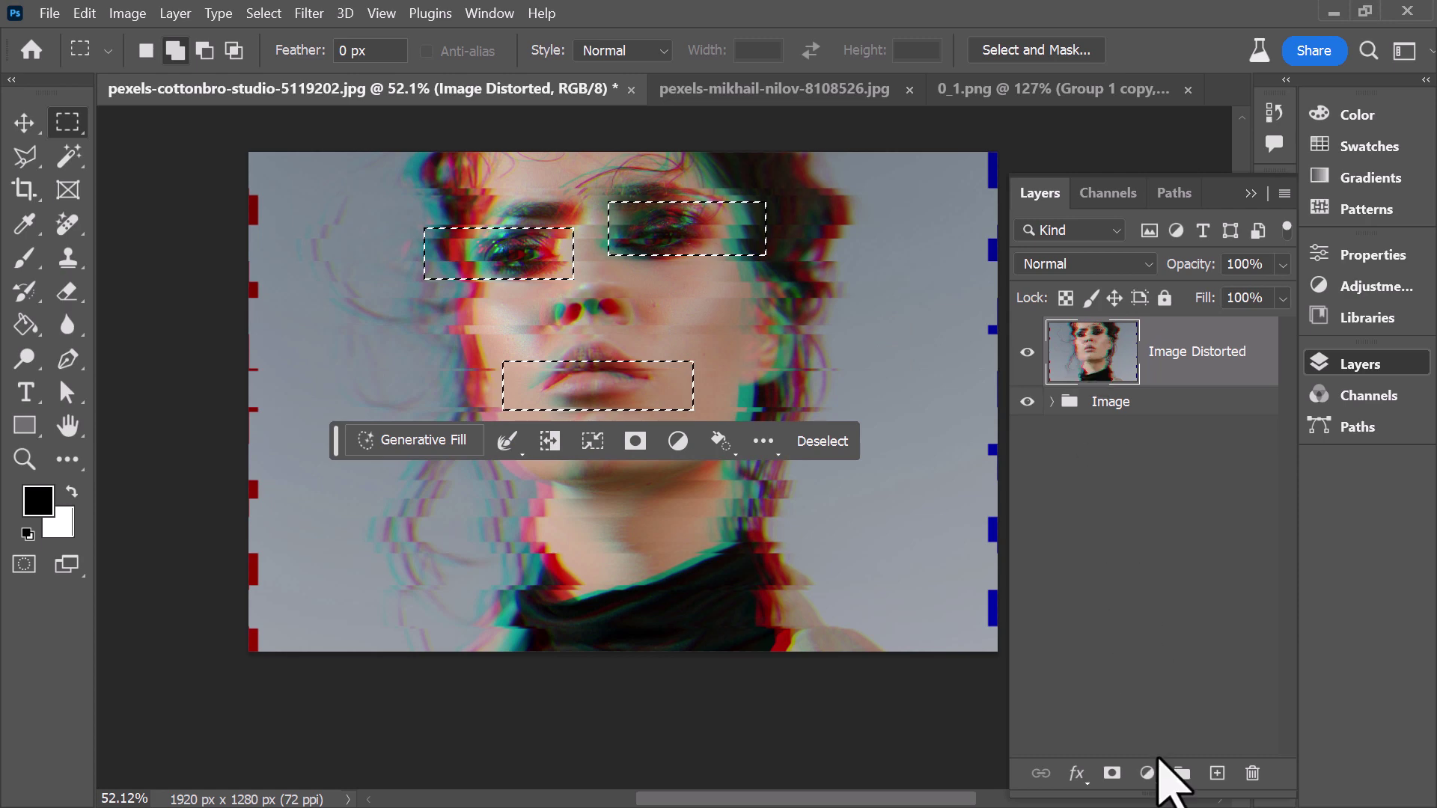
key("shift+ctrl+i")
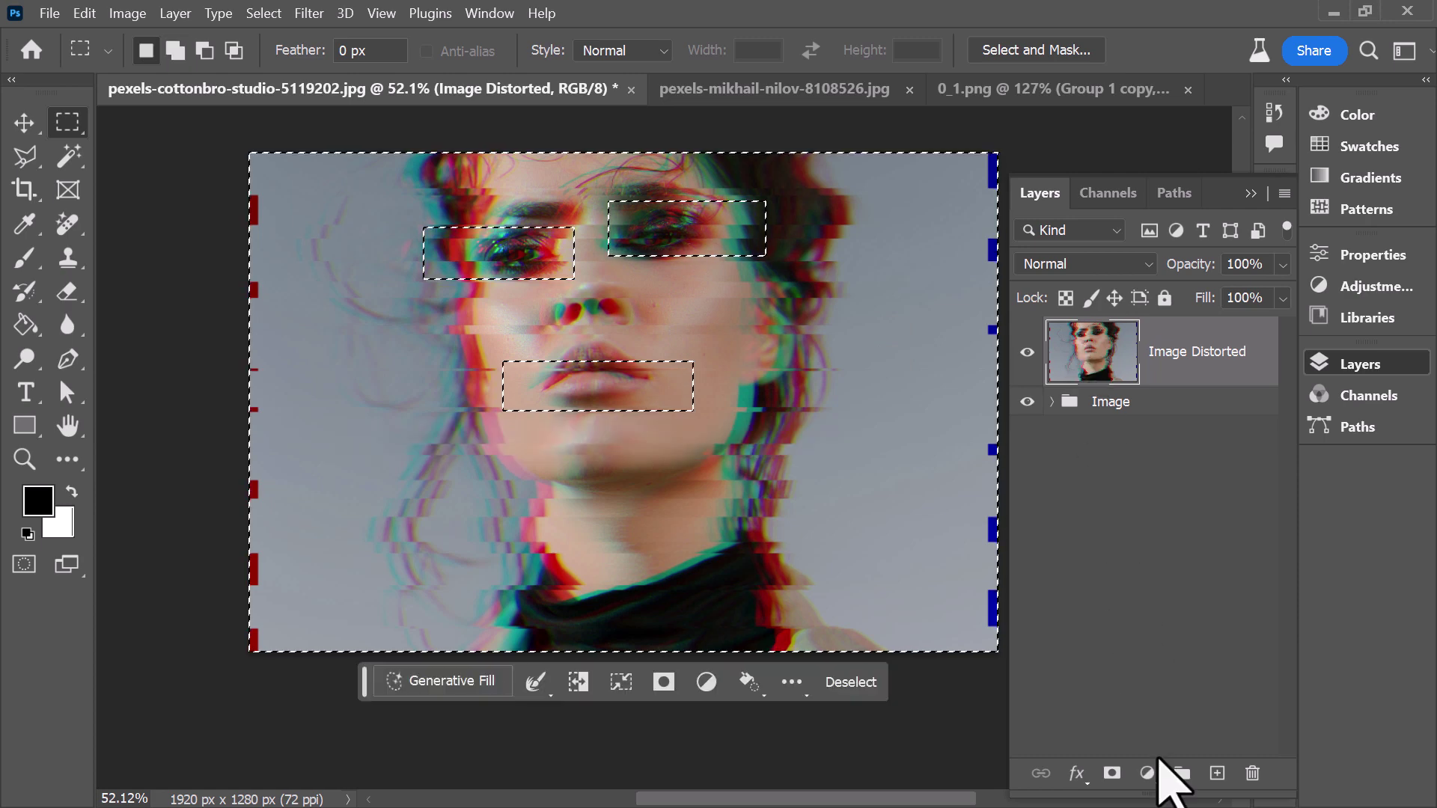
left_click(263, 14)
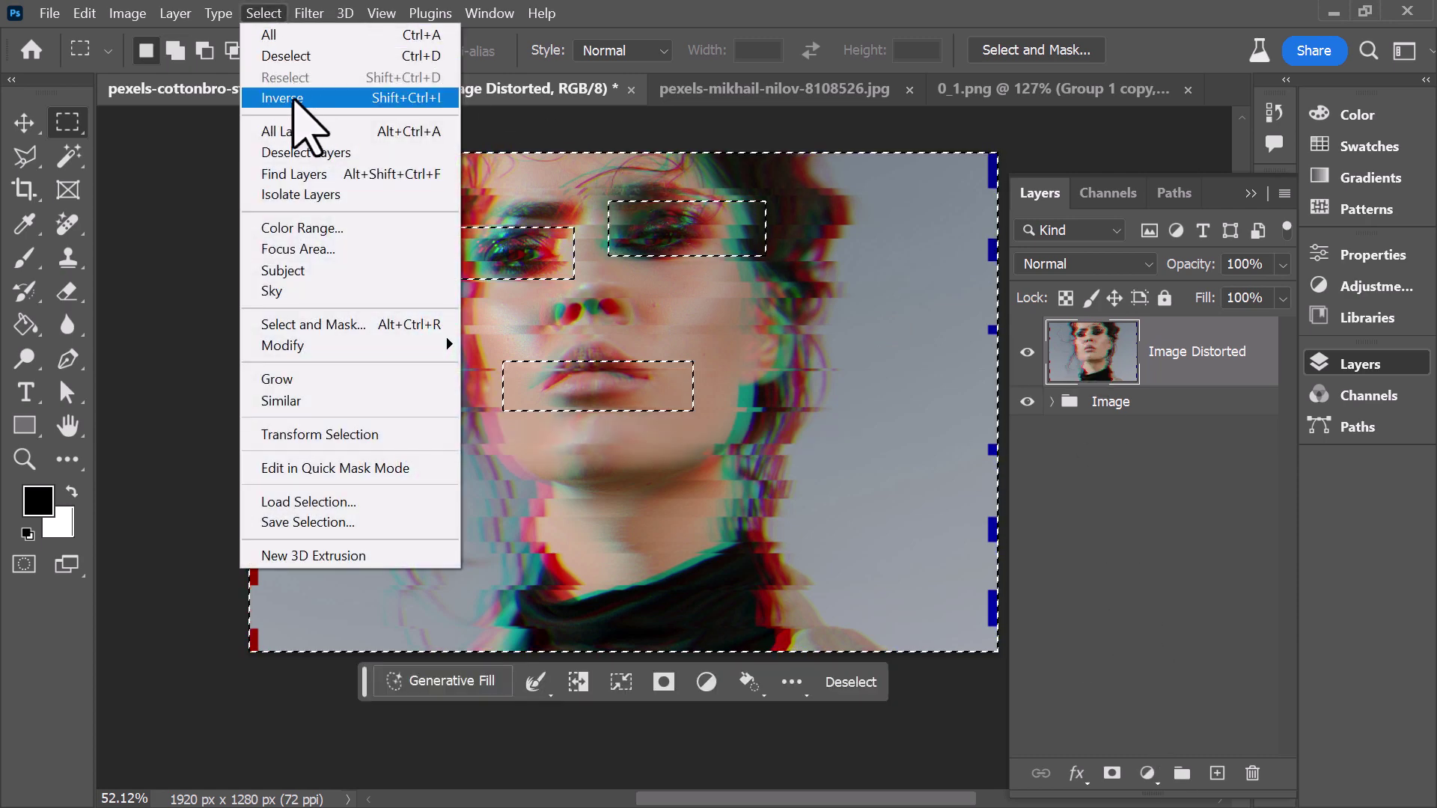
left_click(634, 3)
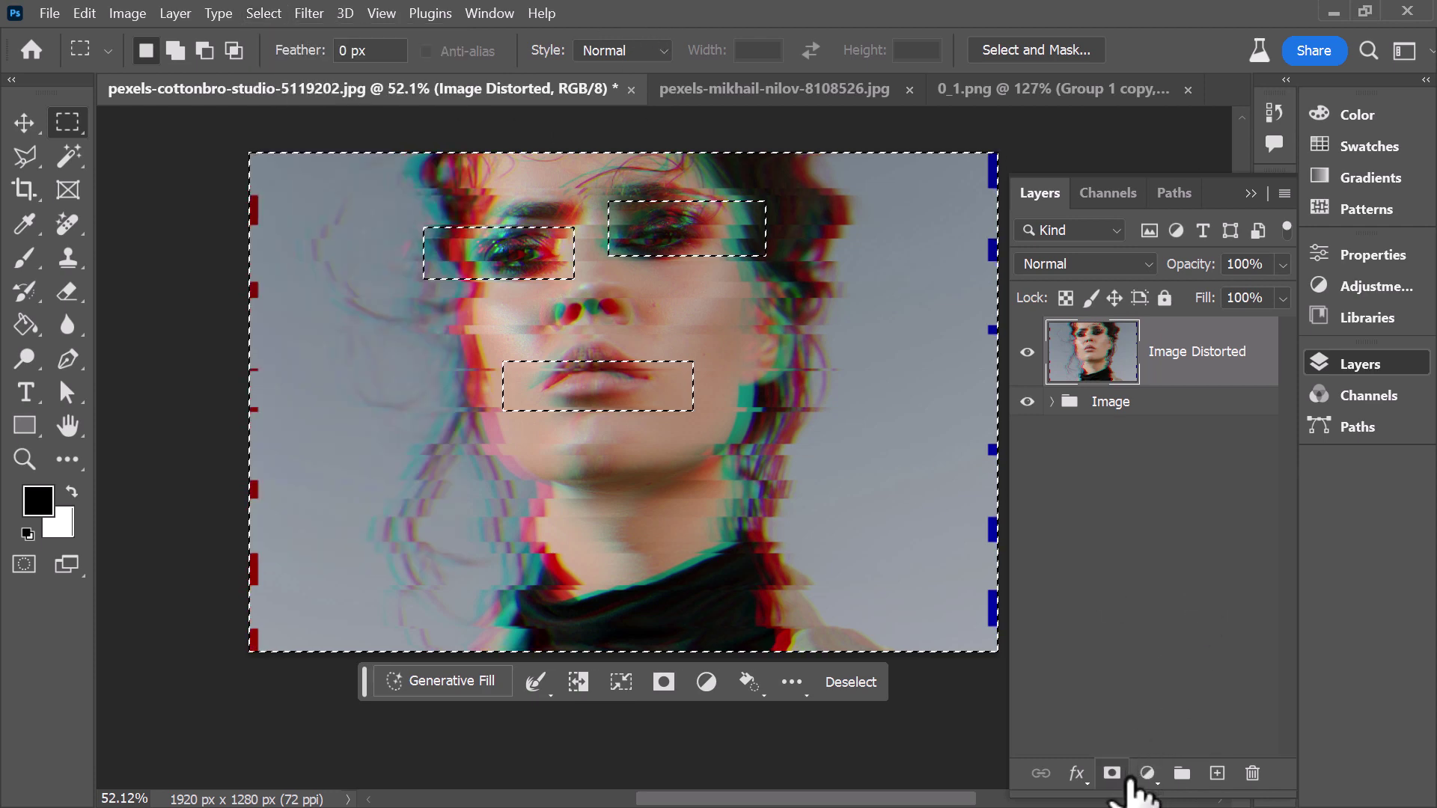
left_click(1112, 774)
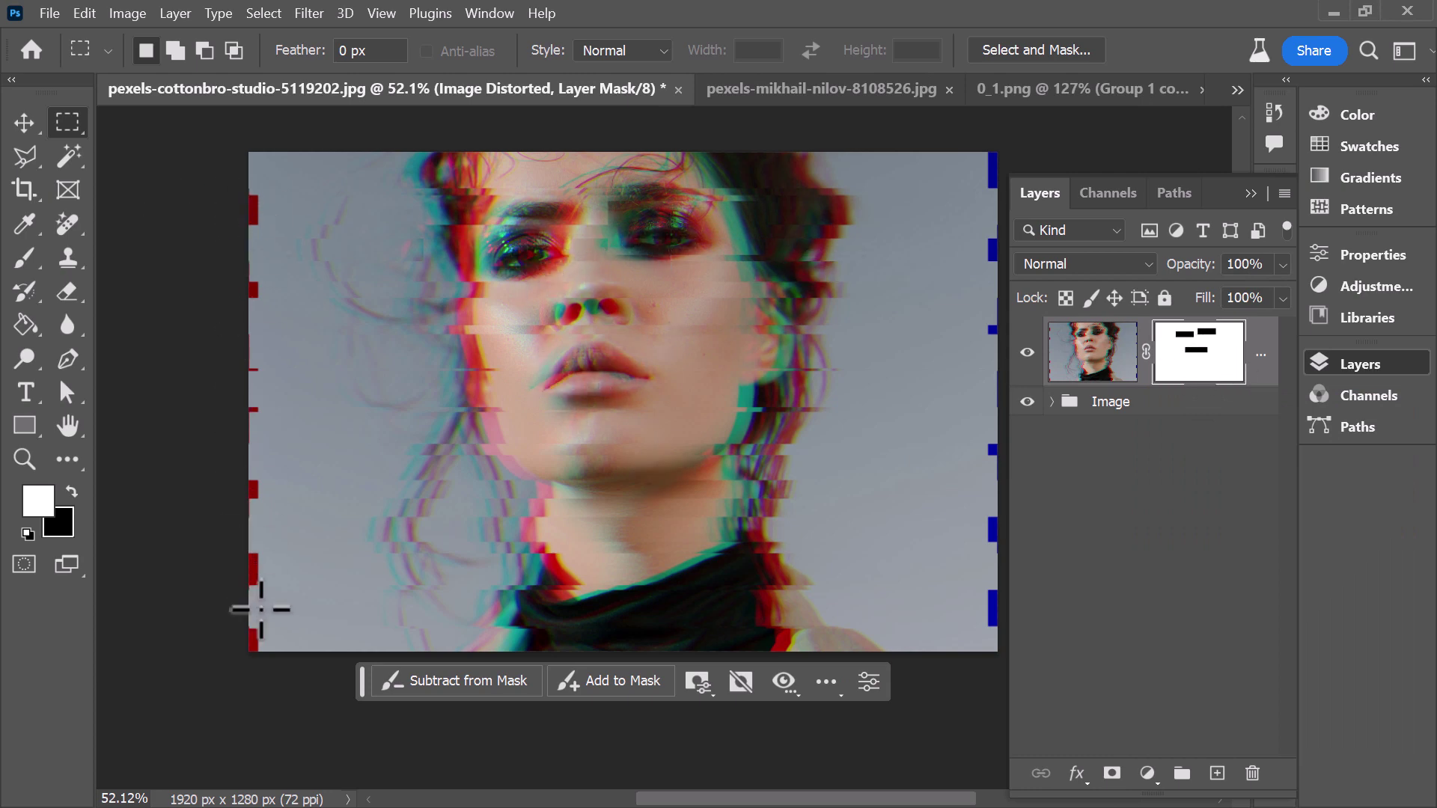
Mask out narrow vertical bands of Image Distorted along both side edges to hide the red and blue blocks.
left_click_drag(974, 134, 1105, 755)
left_click_drag(232, 133, 275, 689)
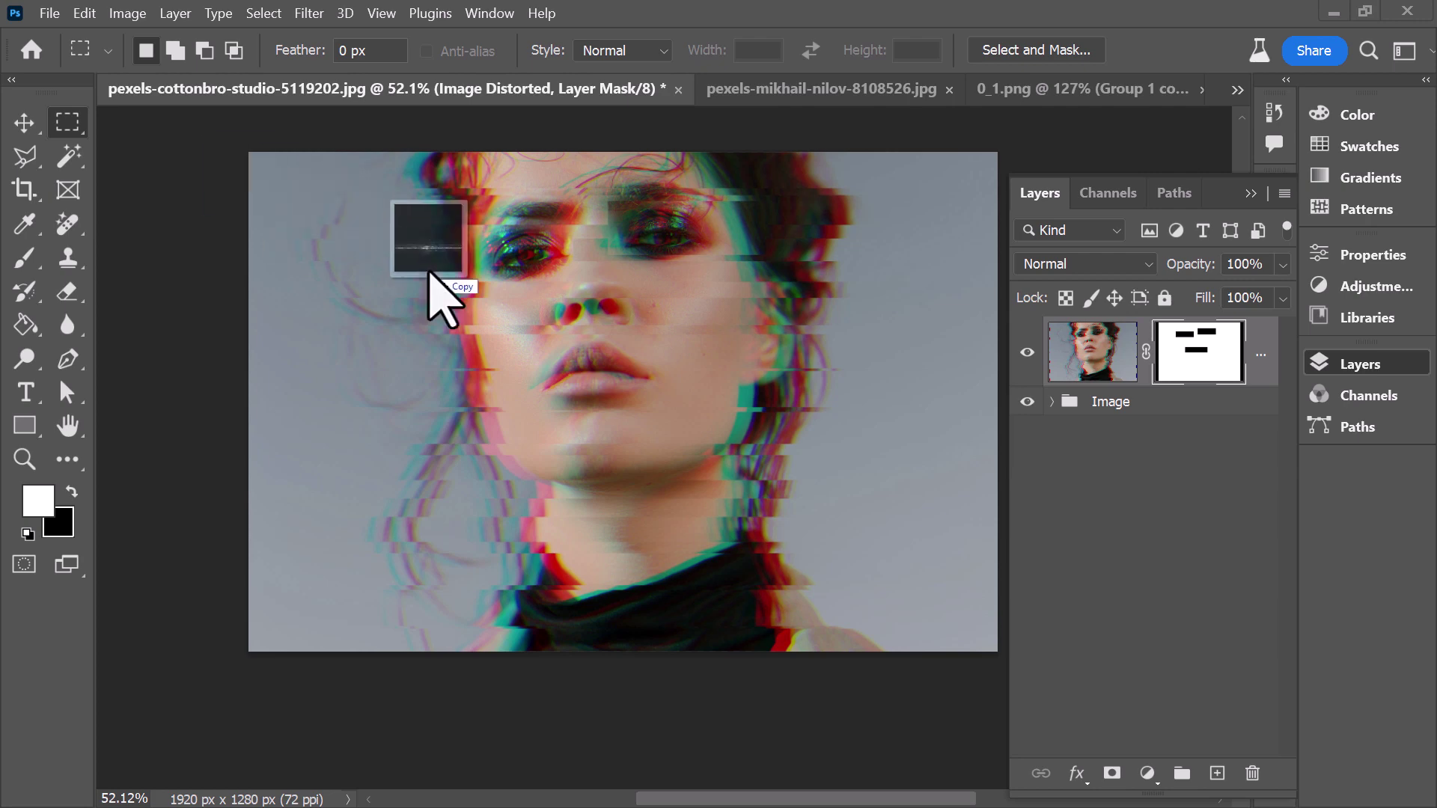
Place the black glitch-line texture image above the portrait and enlarge it to cover the full canvas width.
left_click_drag(428, 272, 561, 378)
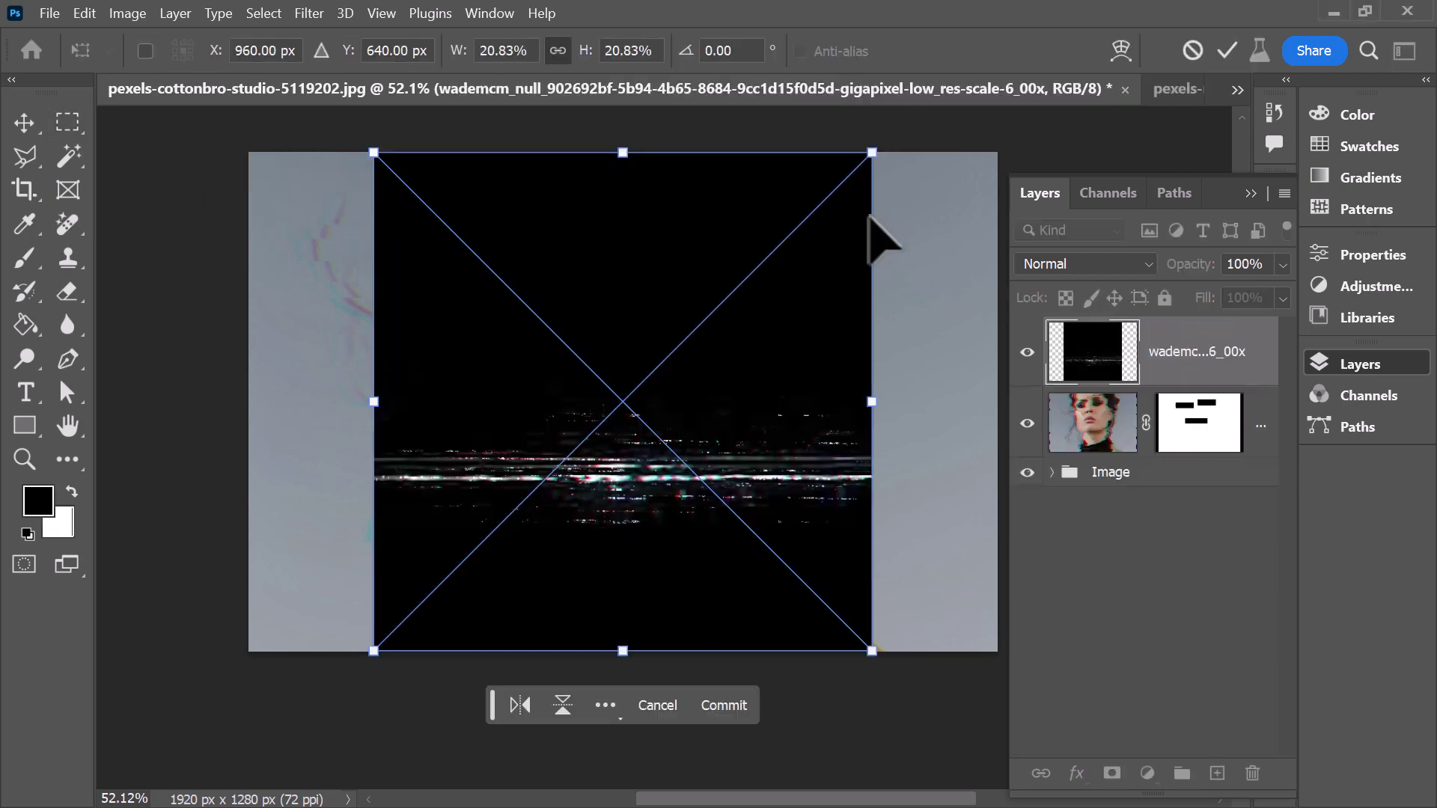
left_click_drag(879, 152, 921, 217)
key("space")
left_click_drag(687, 605, 658, 294)
key("Return")
Set the glitch-line texture's blend mode to Screen and move it down so its lines cross the black collar.
left_click(1094, 260)
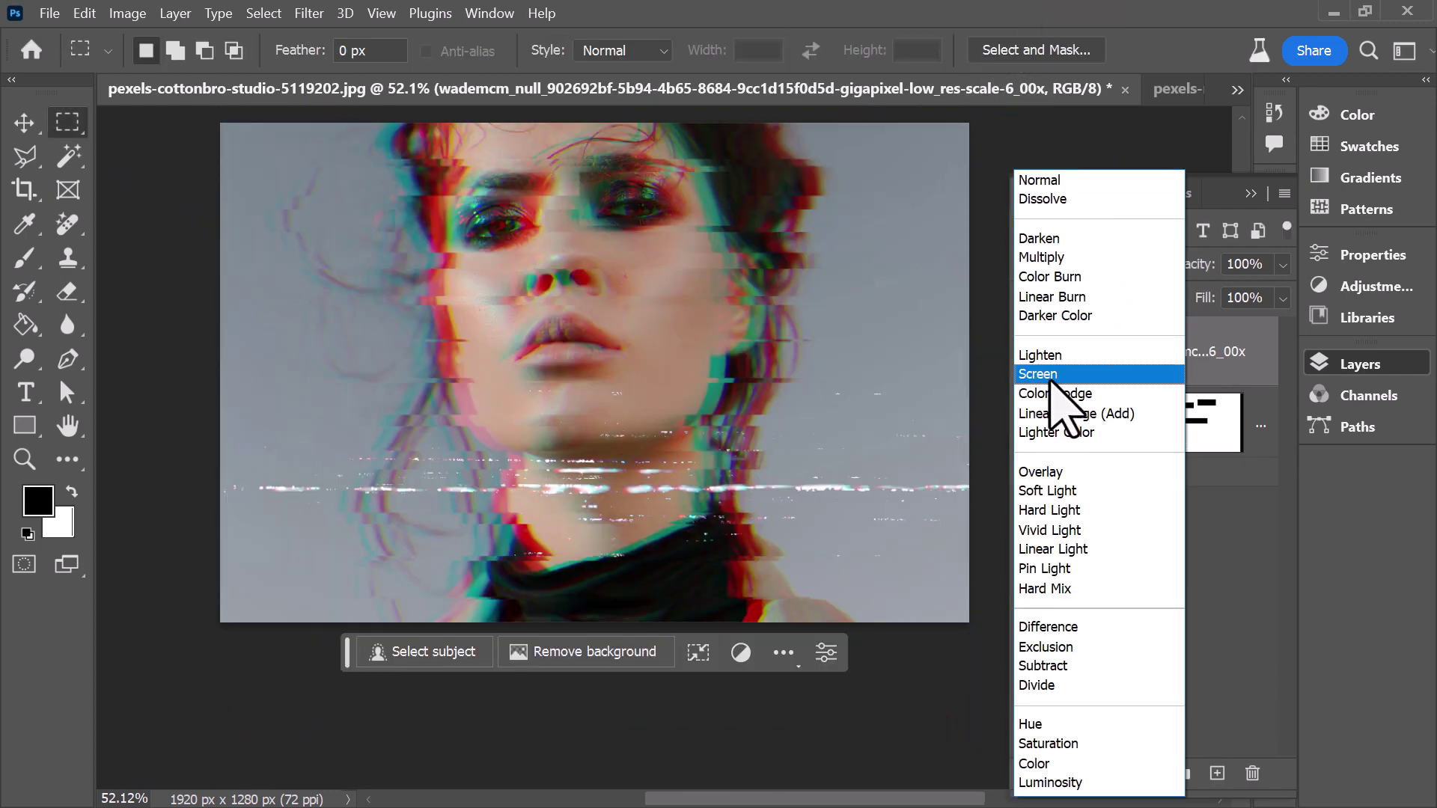
left_click(1052, 376)
key("v")
left_click_drag(656, 516, 654, 558)
left_click_drag(645, 688, 644, 748)
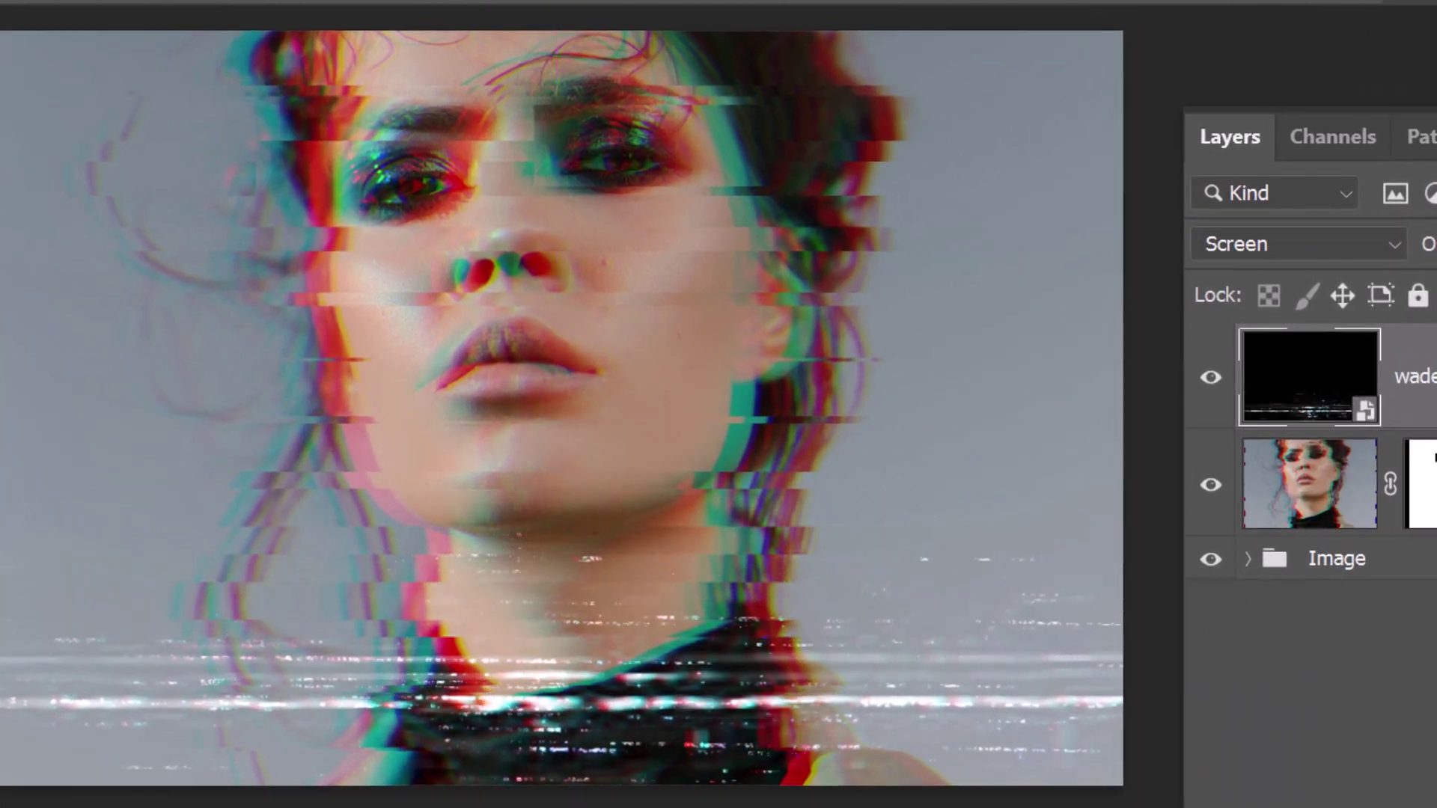
Place a second glitch-line texture over the upper part of the portrait and set its blend mode to Linear Dodge (Add).
left_click_drag(0, 113, 677, 273)
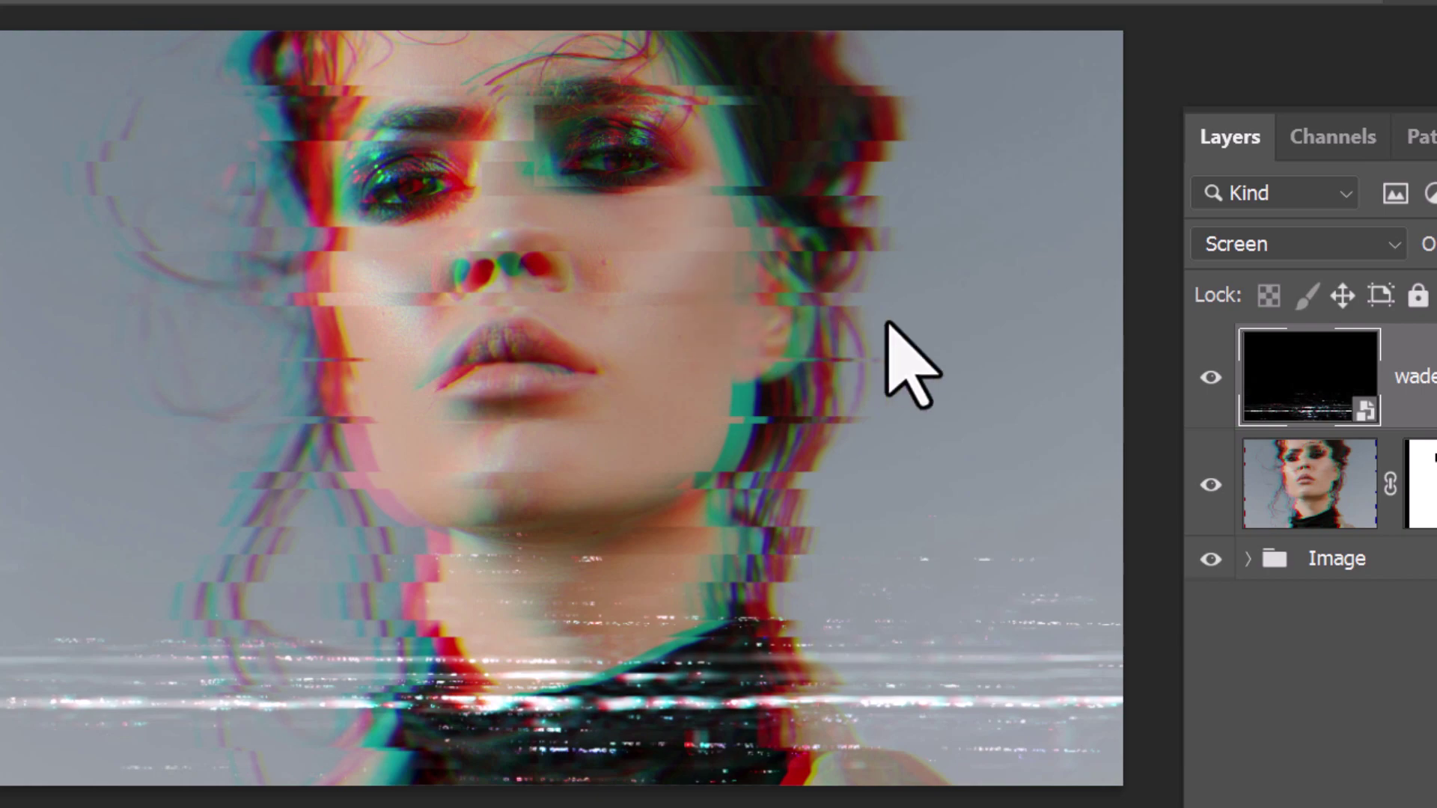
left_click_drag(910, 398, 901, 254)
key("Return")
left_click(1313, 247)
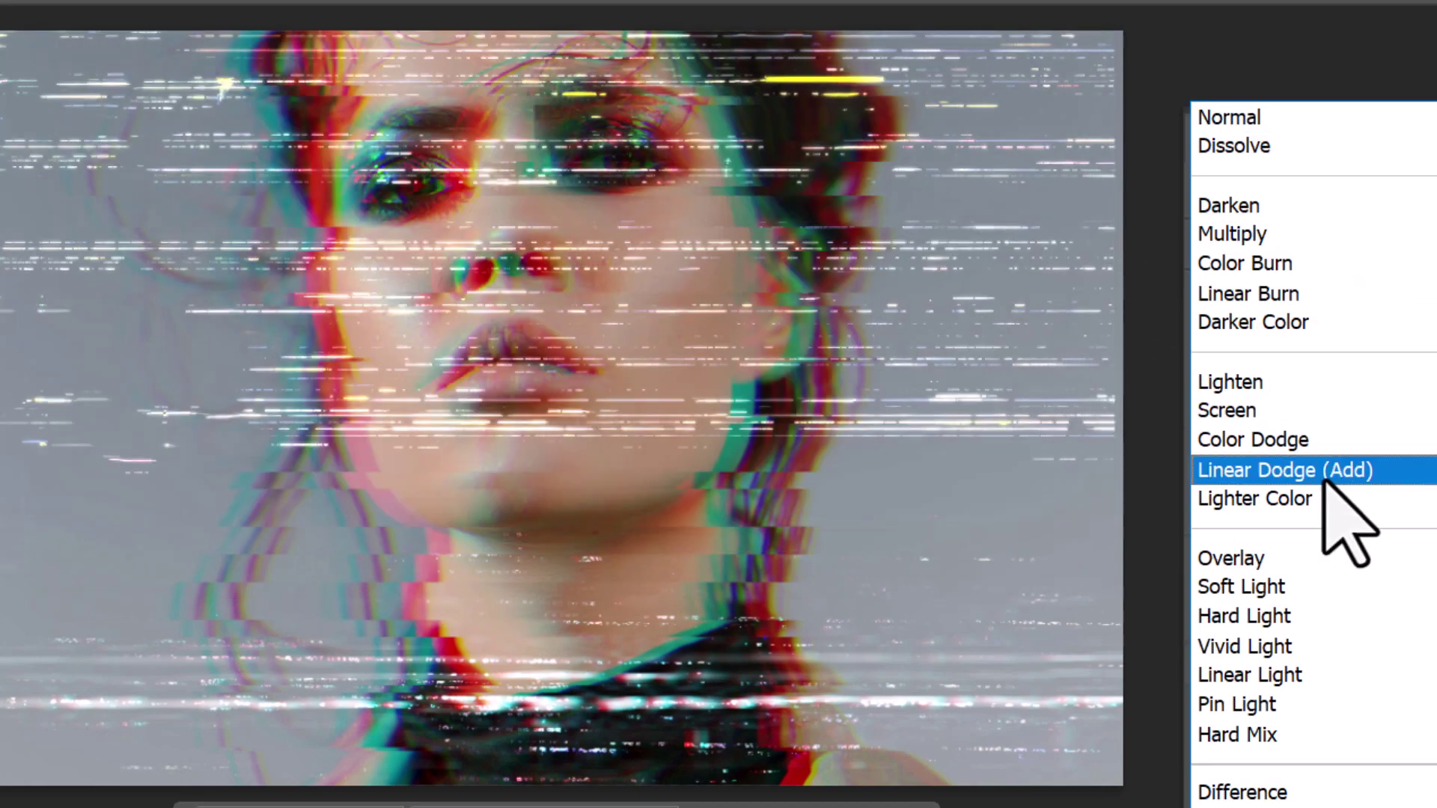
left_click(1324, 479)
left_click(1407, 305)
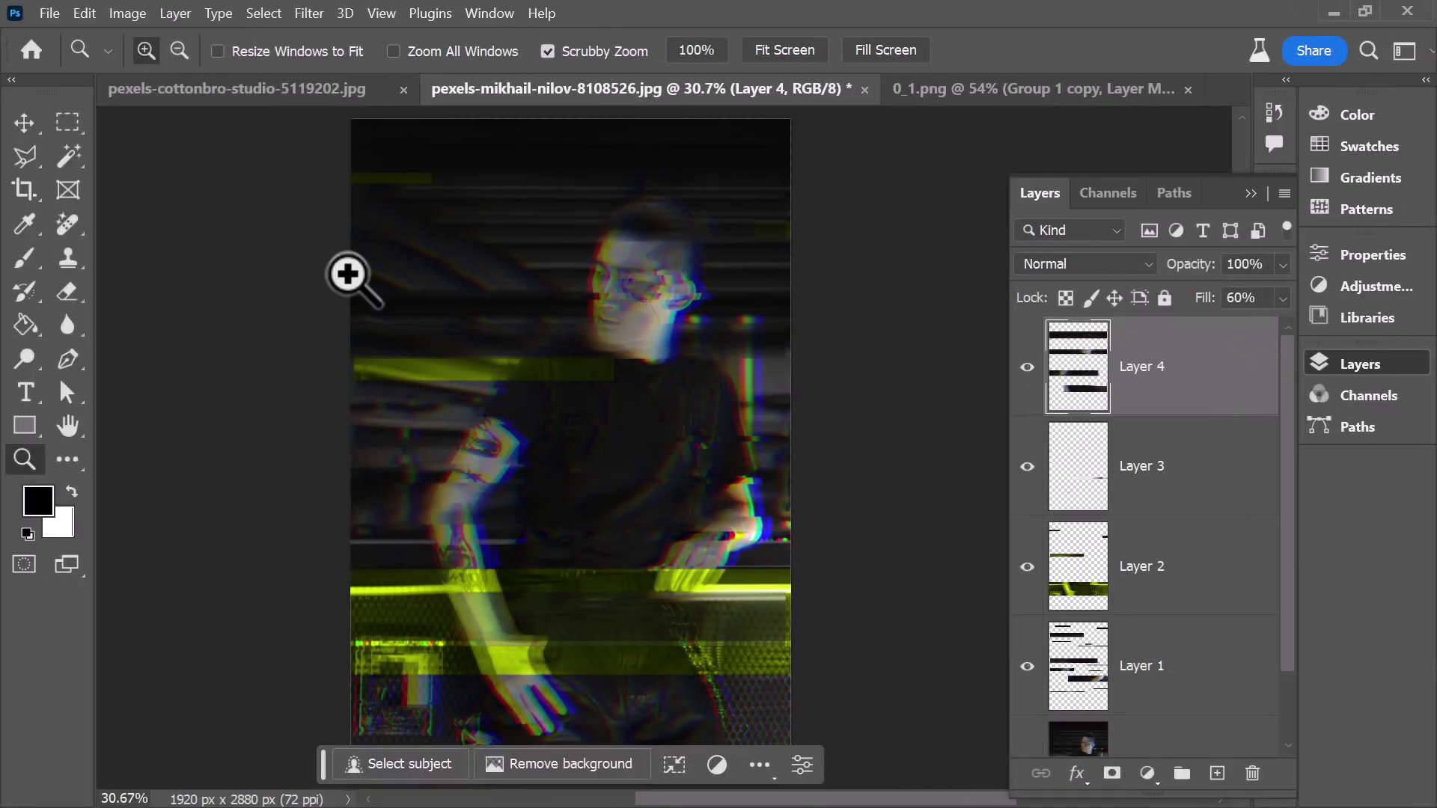
In the tattooed man's photo, place the purple VHS noise texture and scale it across the canvas width near the upper edge.
left_click_drag(449, 244, 677, 358)
left_click_drag(754, 440, 773, 220)
left_click_drag(824, 353, 933, 424)
left_click_drag(781, 309, 689, 301)
key("Return")
key("z")
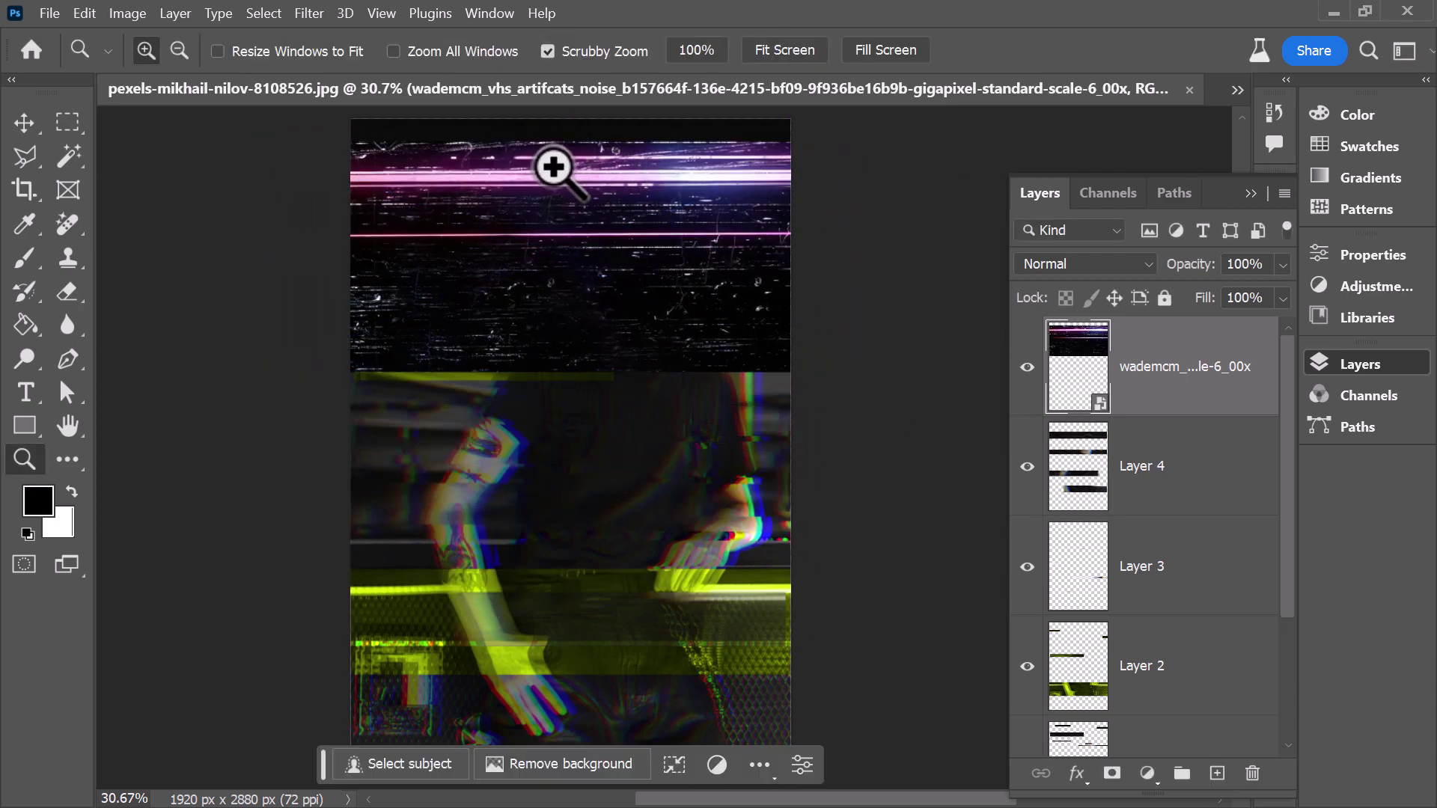
Set the VHS noise texture's blend mode to Screen and move it up to the canvas's upper edge.
left_click(1128, 271)
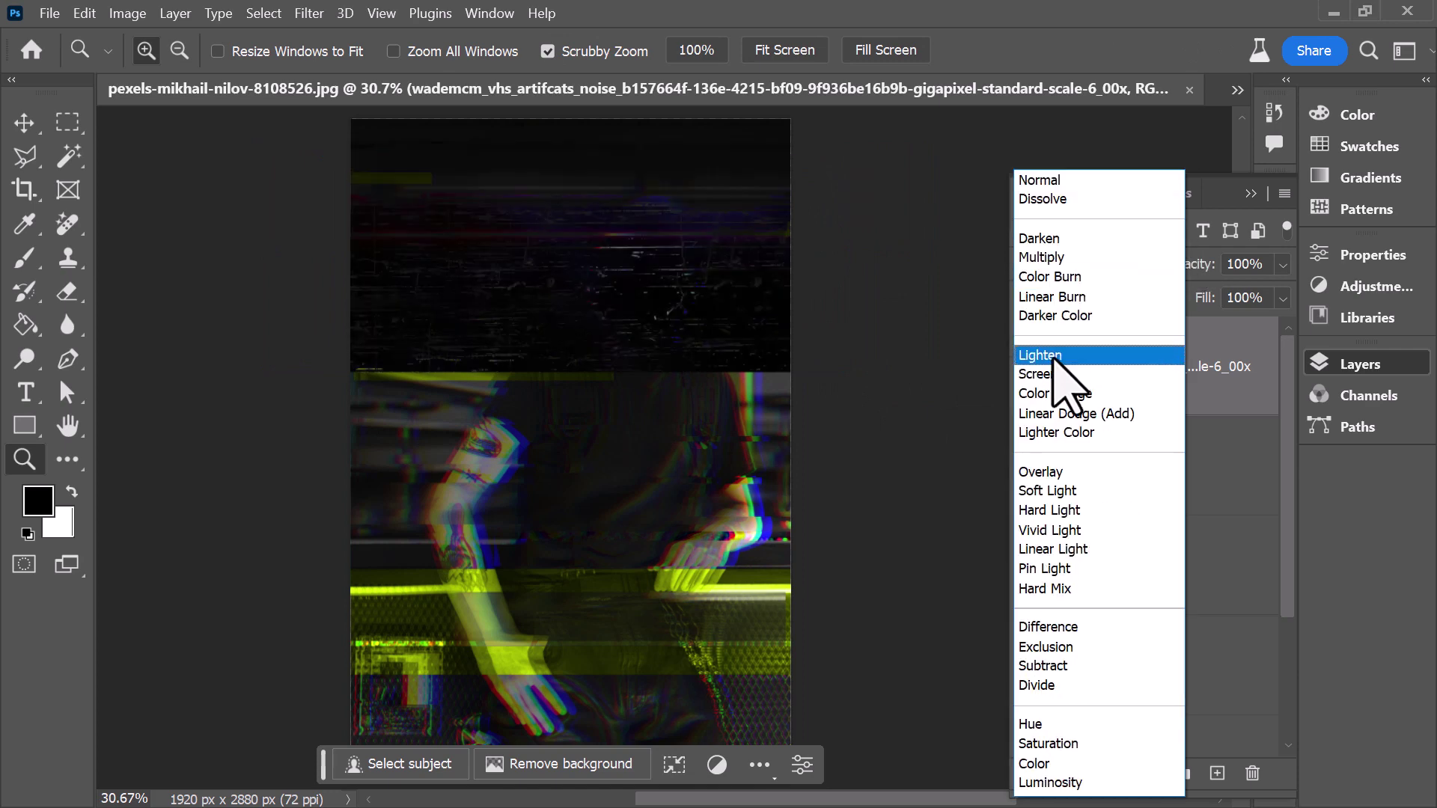
left_click(1054, 380)
mouse_move(694, 324)
left_mouse_down()
mouse_move(699, 279)
mouse_move(703, 304)
left_mouse_up()
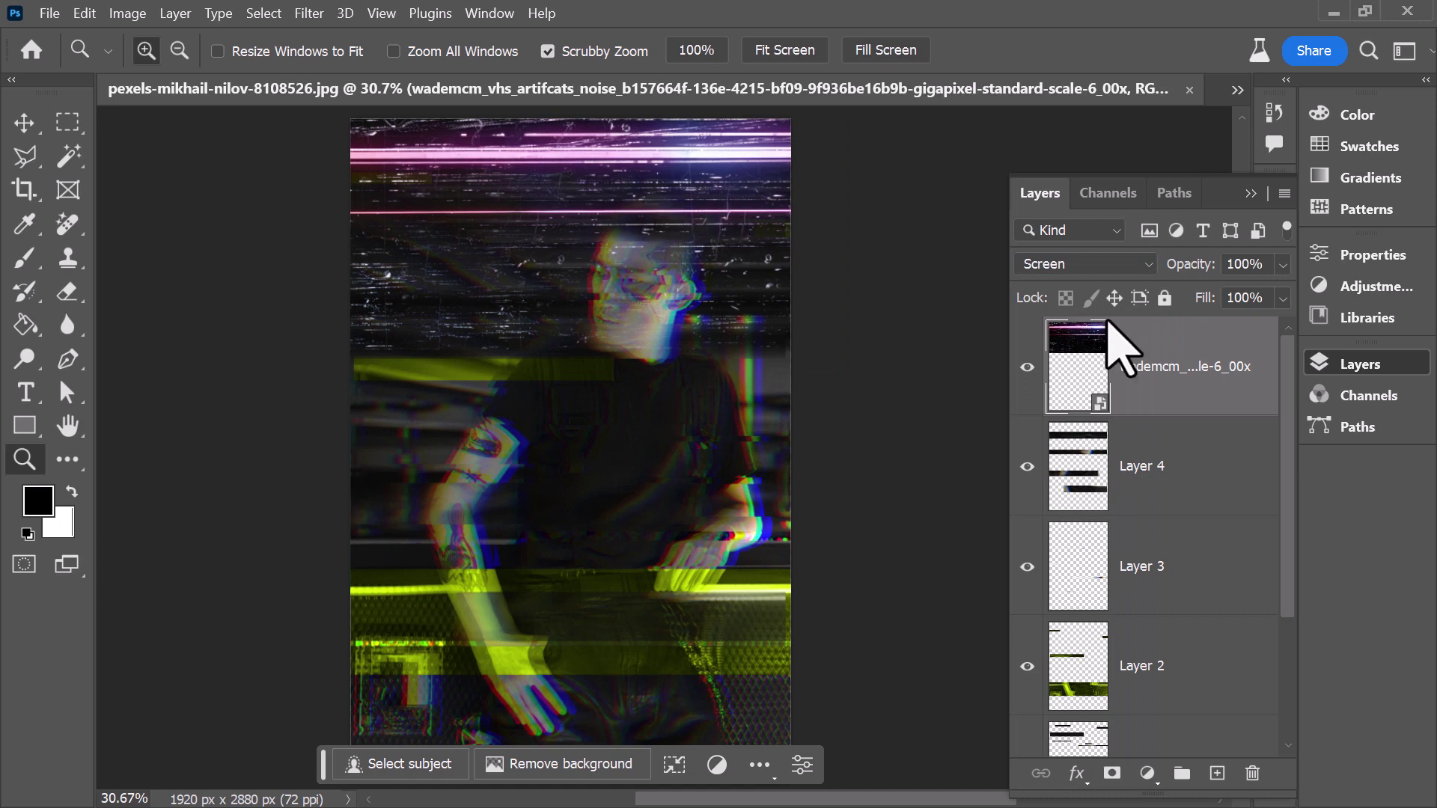
Add a mask to the VHS noise texture and paint it black with a smaller soft brush over the face and the area beside it.
left_click(1112, 773)
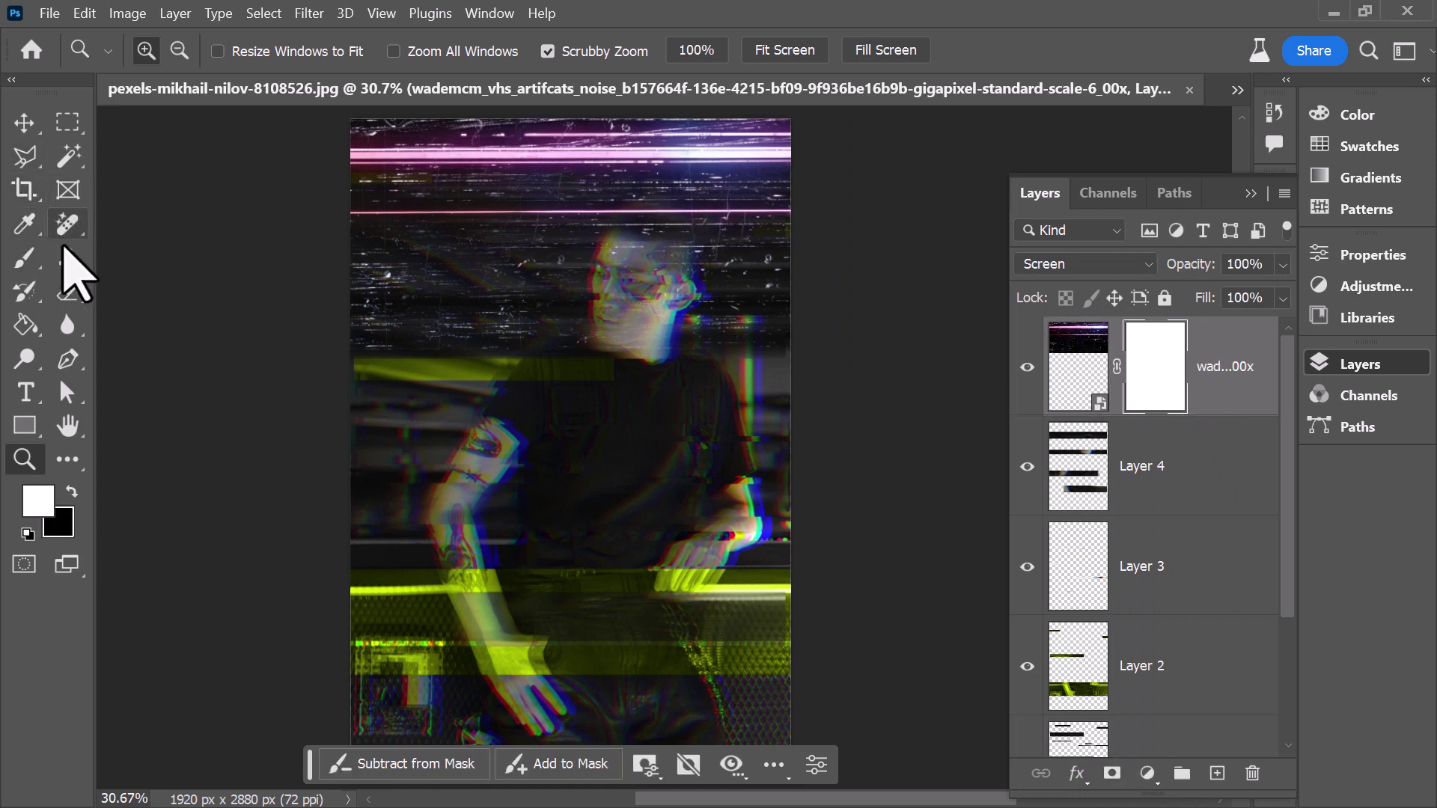
left_click(27, 260)
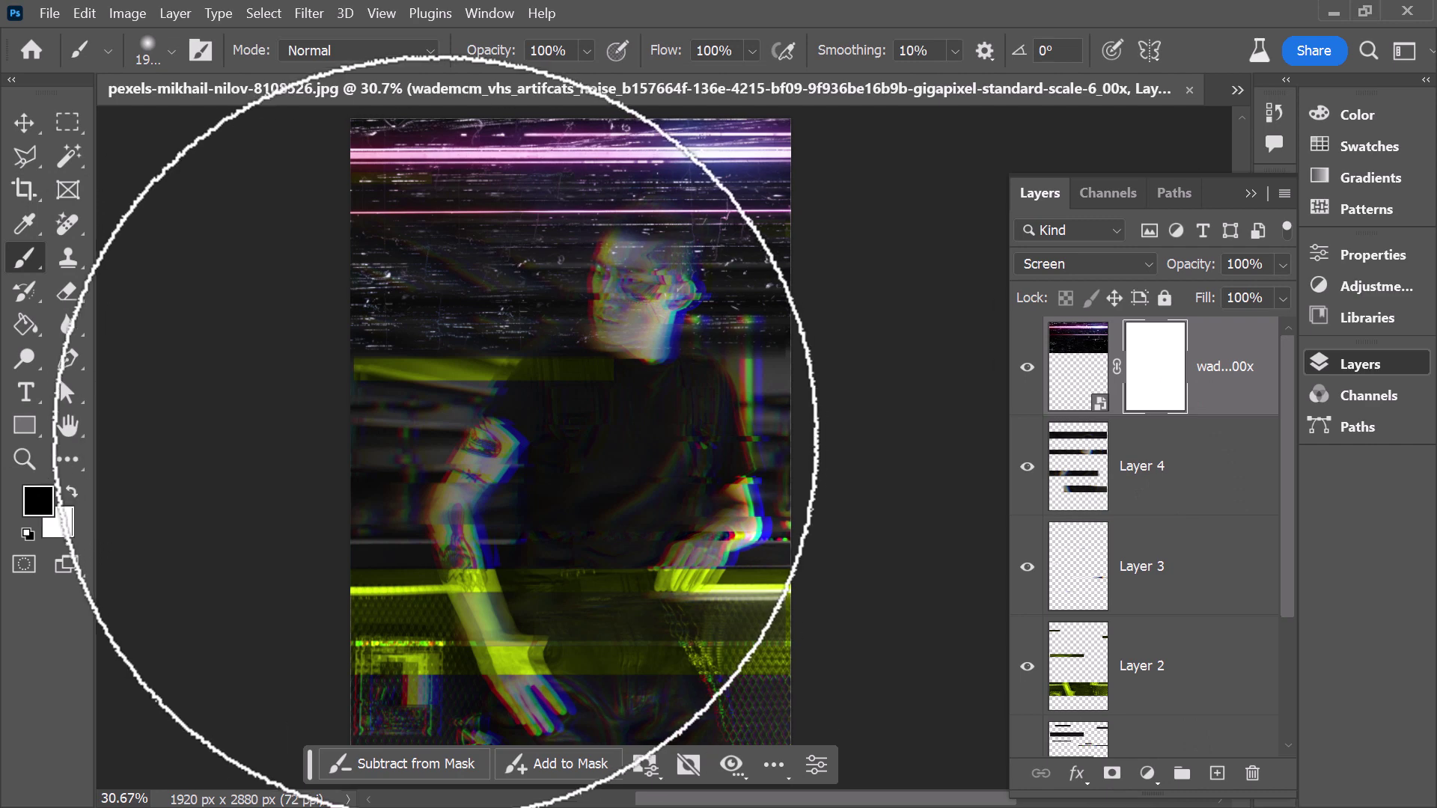
key("bracketleft")
key("bracketleft")
key("bracketleft")
key("bracketleft")
key("bracketleft")
key("bracketleft")
key("bracketleft")
key("bracketleft")
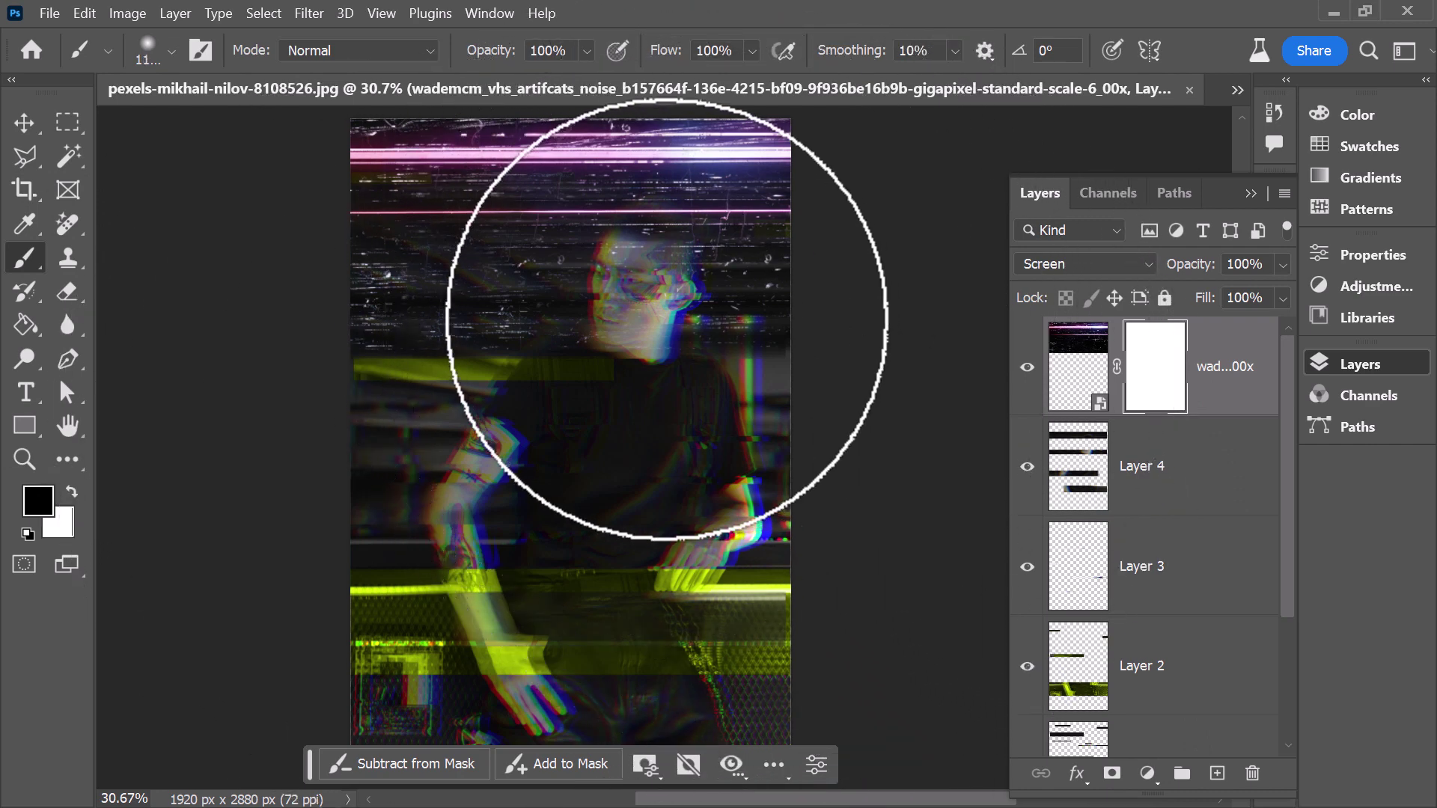
left_click_drag(666, 319, 542, 310)
left_click(369, 276)
left_click(826, 277)
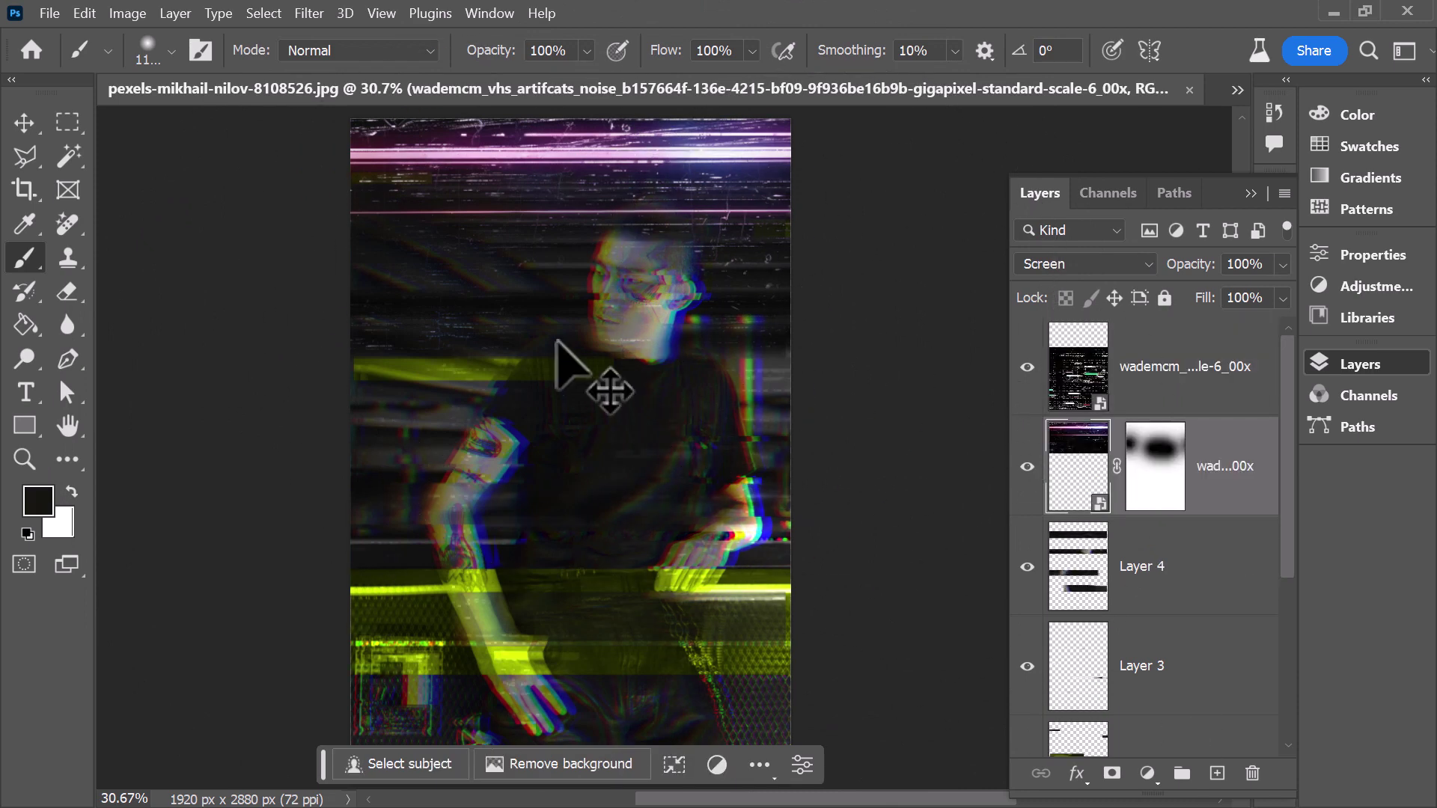
left_click_drag(564, 367, 571, 333)
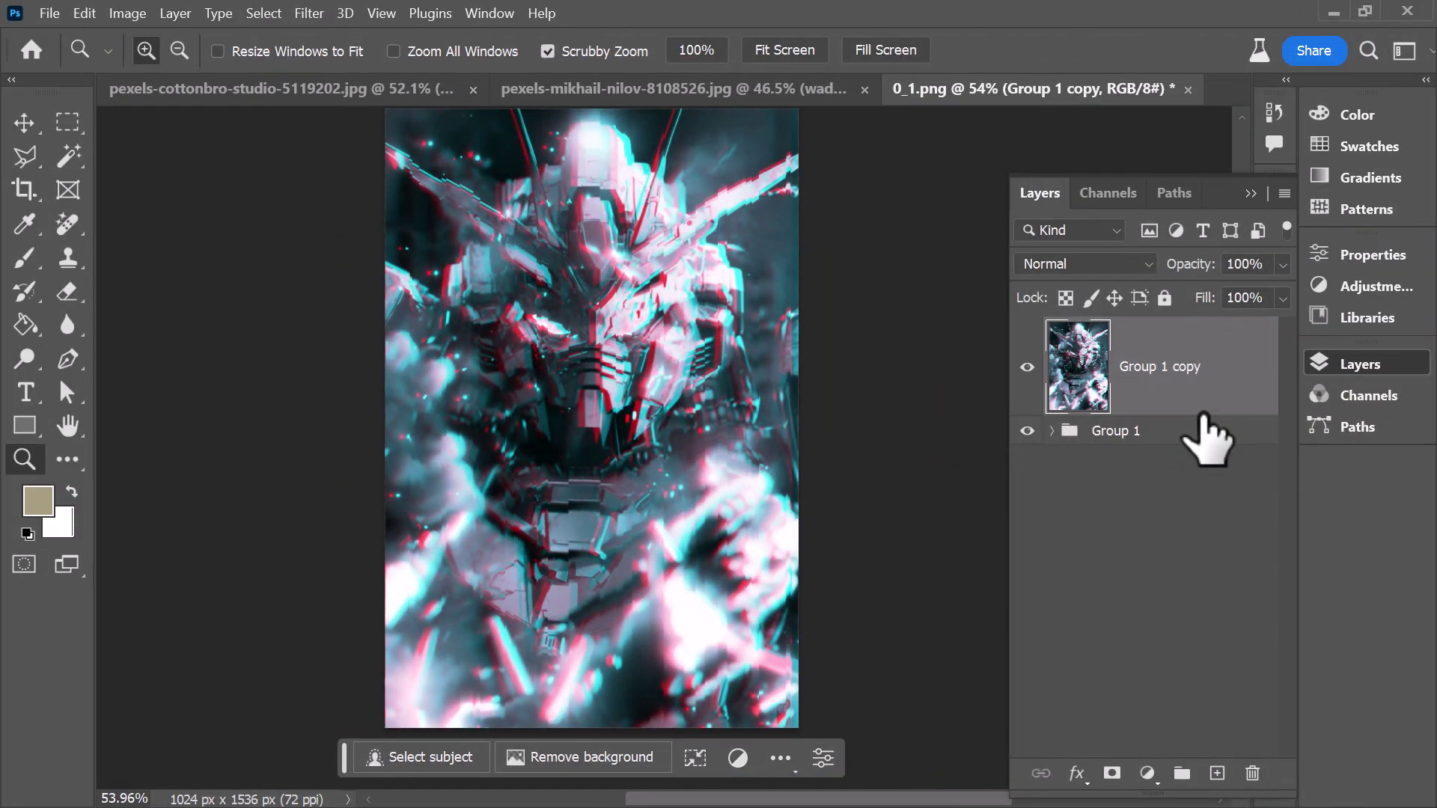
In the mech image 0_1.png, delete the Group 1 copy layer, then place the VHS glitch overlay so it covers the canvas.
left_click(1251, 773)
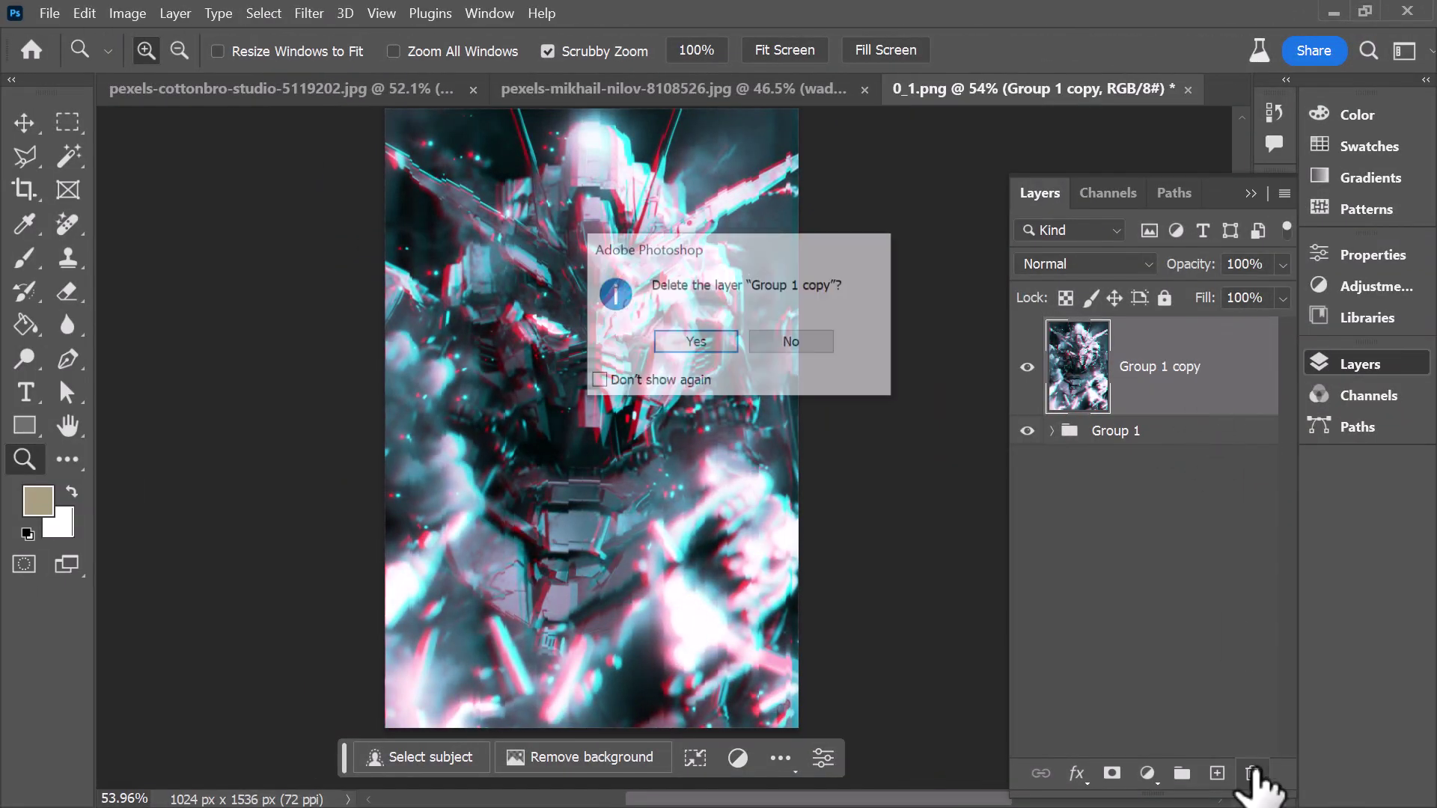
left_click(712, 349)
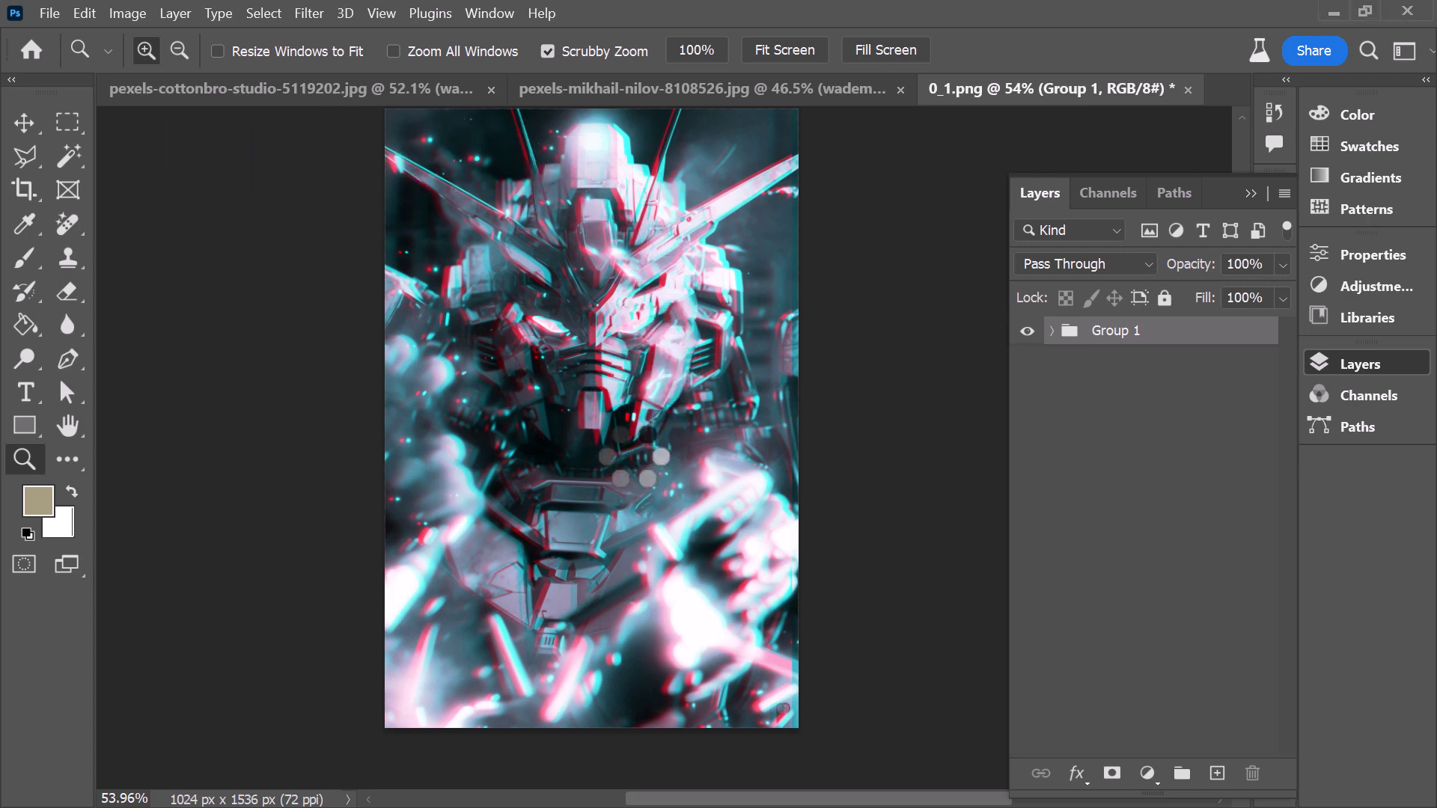
left_click_drag(747, 416, 868, 417)
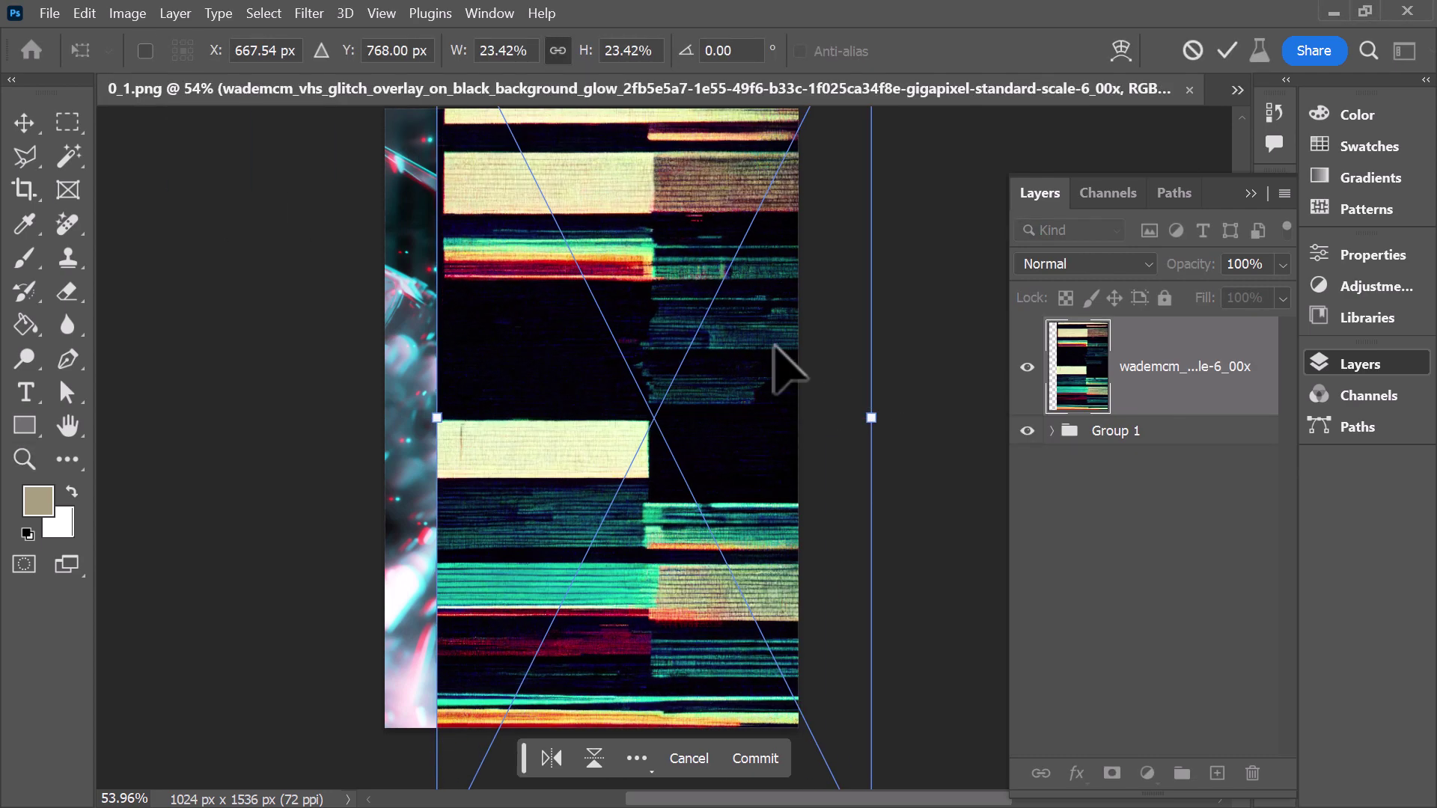
left_click_drag(775, 348, 679, 344)
key("Return")
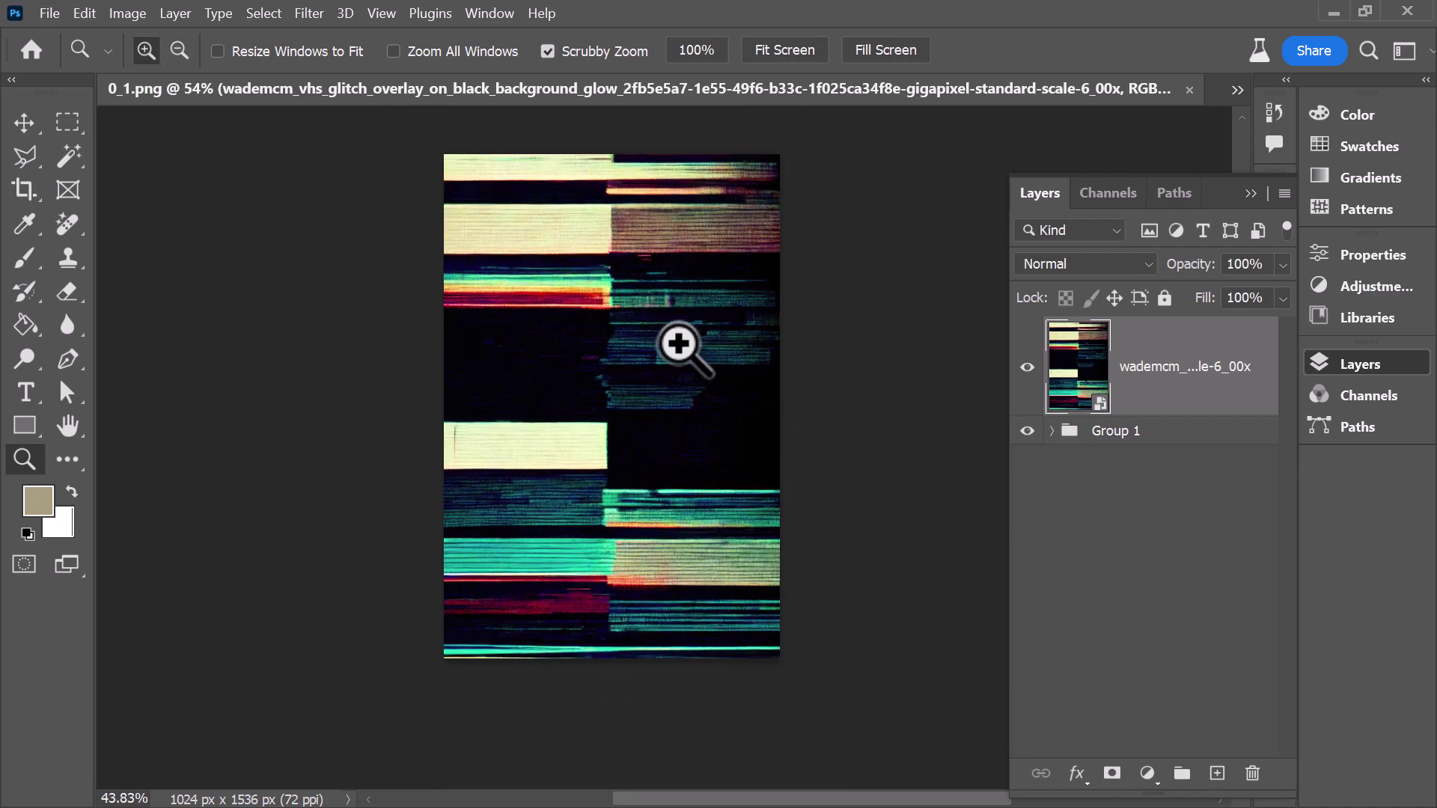
Select the whole canvas, copy the VHS glitch overlay to the clipboard, and hide its layer.
key("ctrl+a")
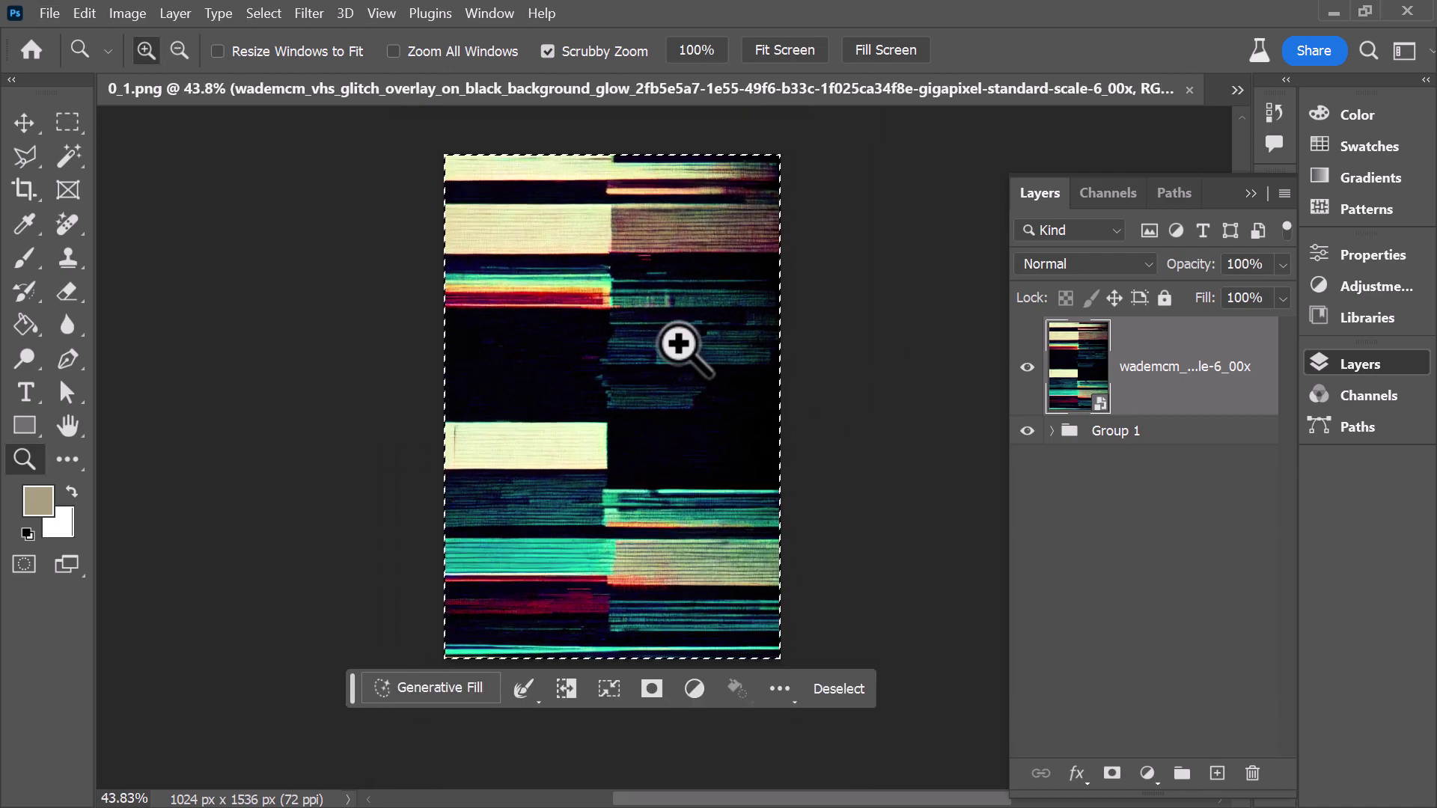
left_click(85, 13)
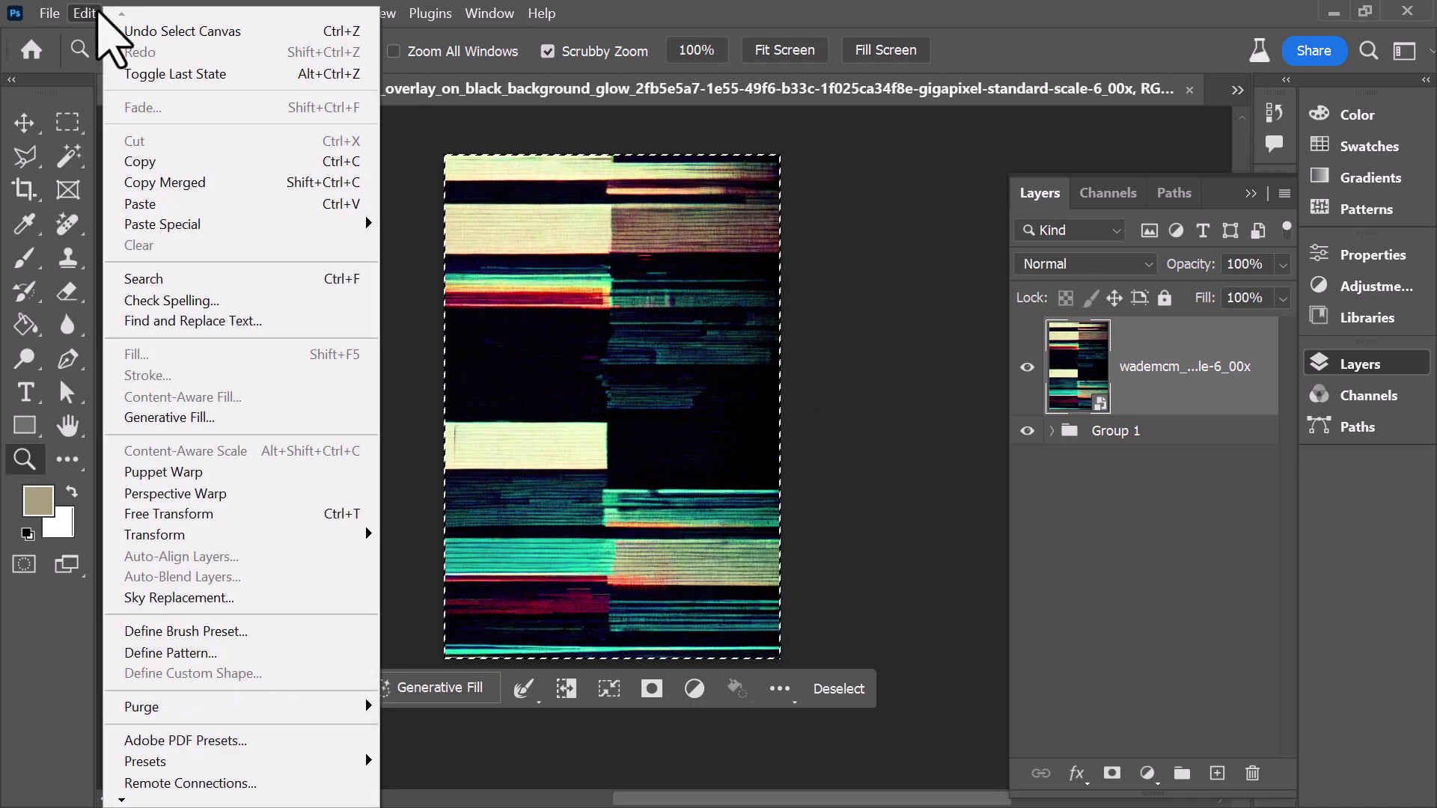
left_click(138, 161)
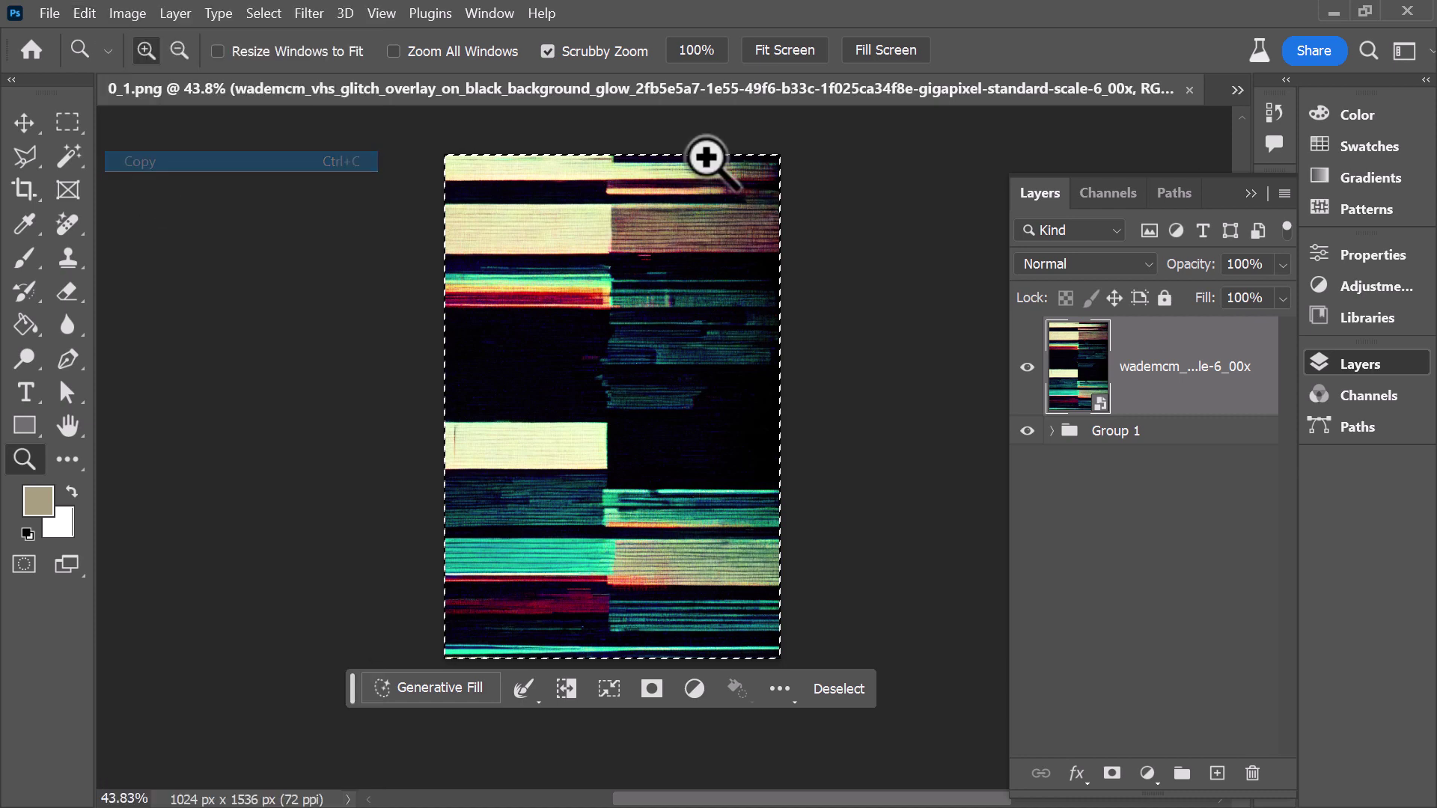
left_click(1028, 366)
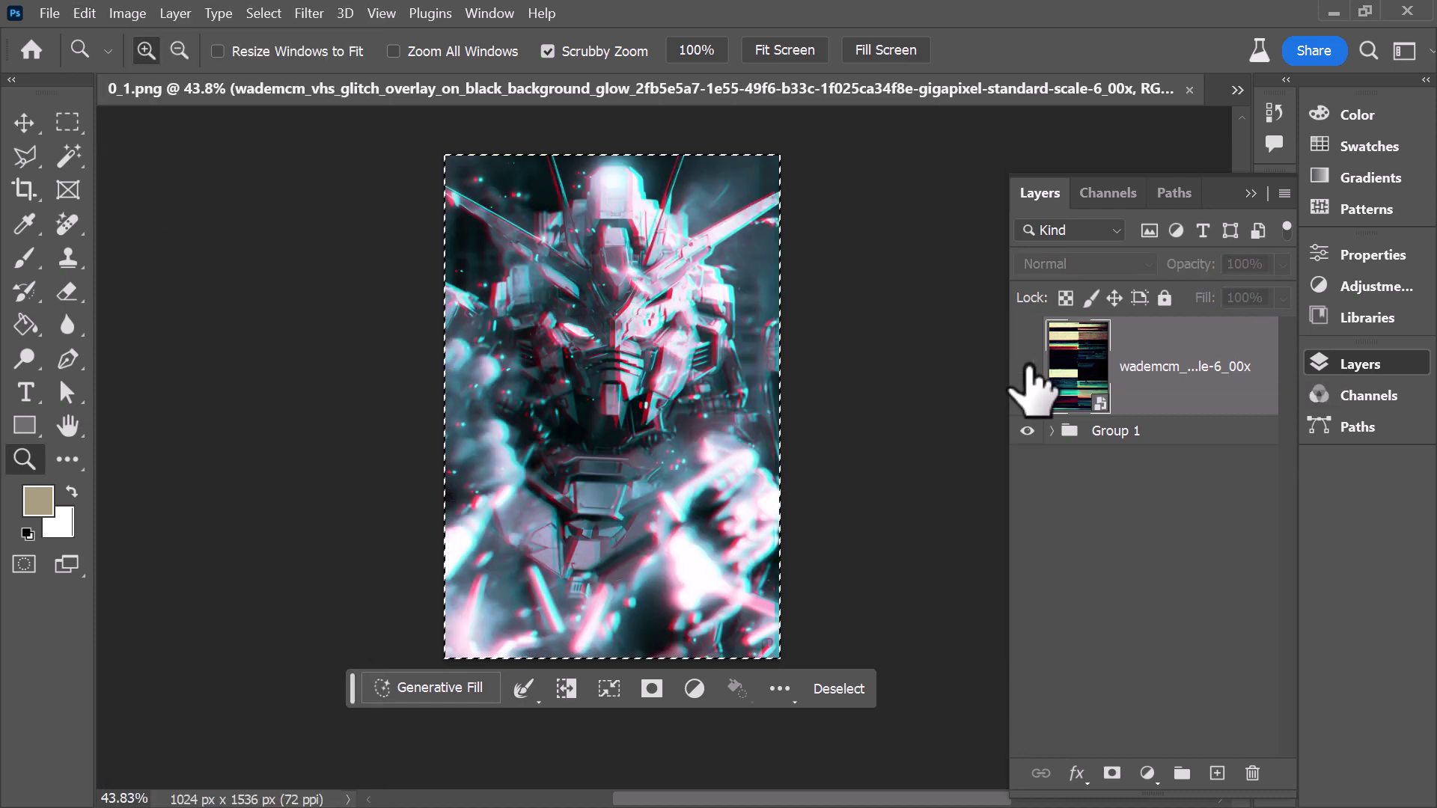
Paste the copied glitch overlay into Quick Mask and exit Quick Mask to turn it into a selection.
key("q")
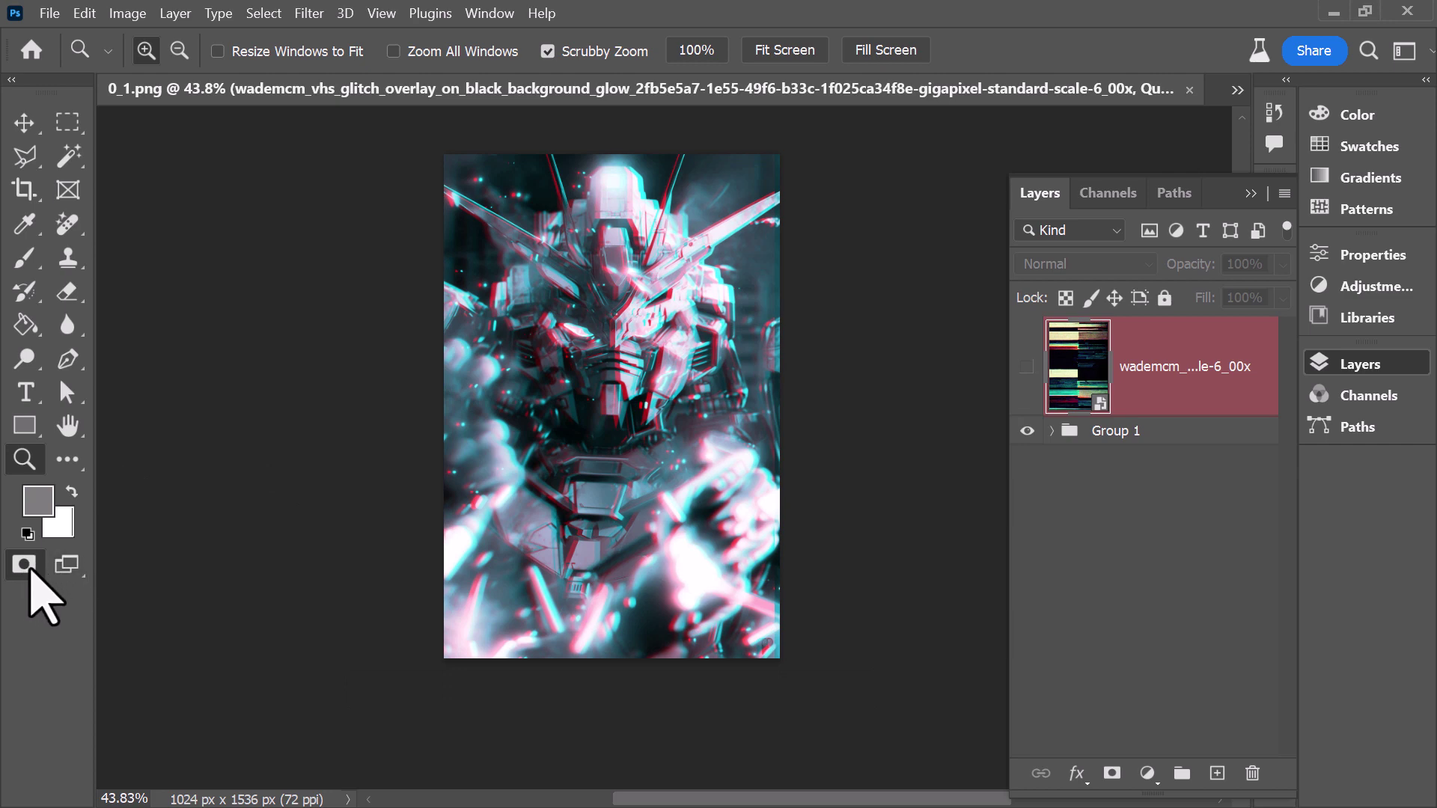
left_click(83, 13)
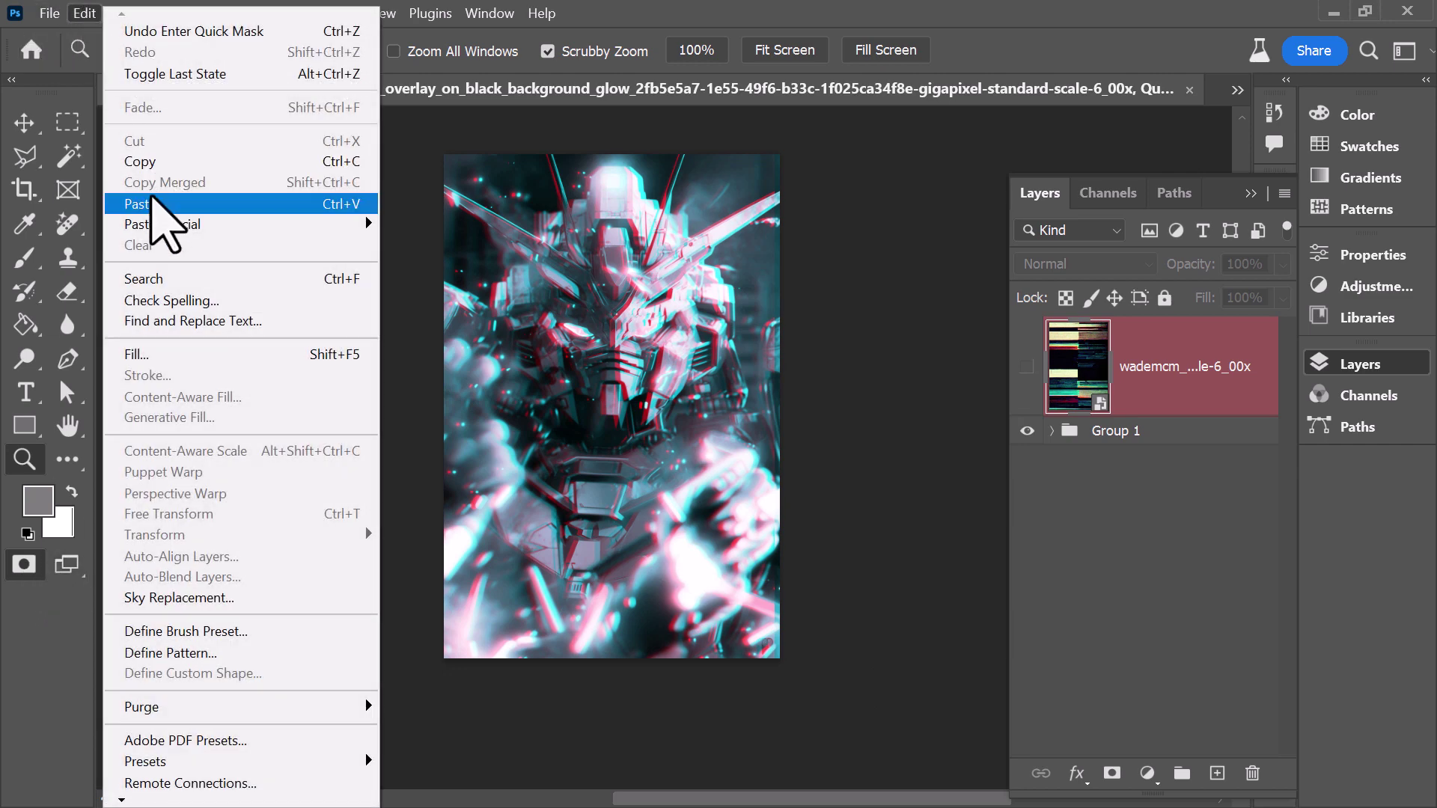
left_click(152, 203)
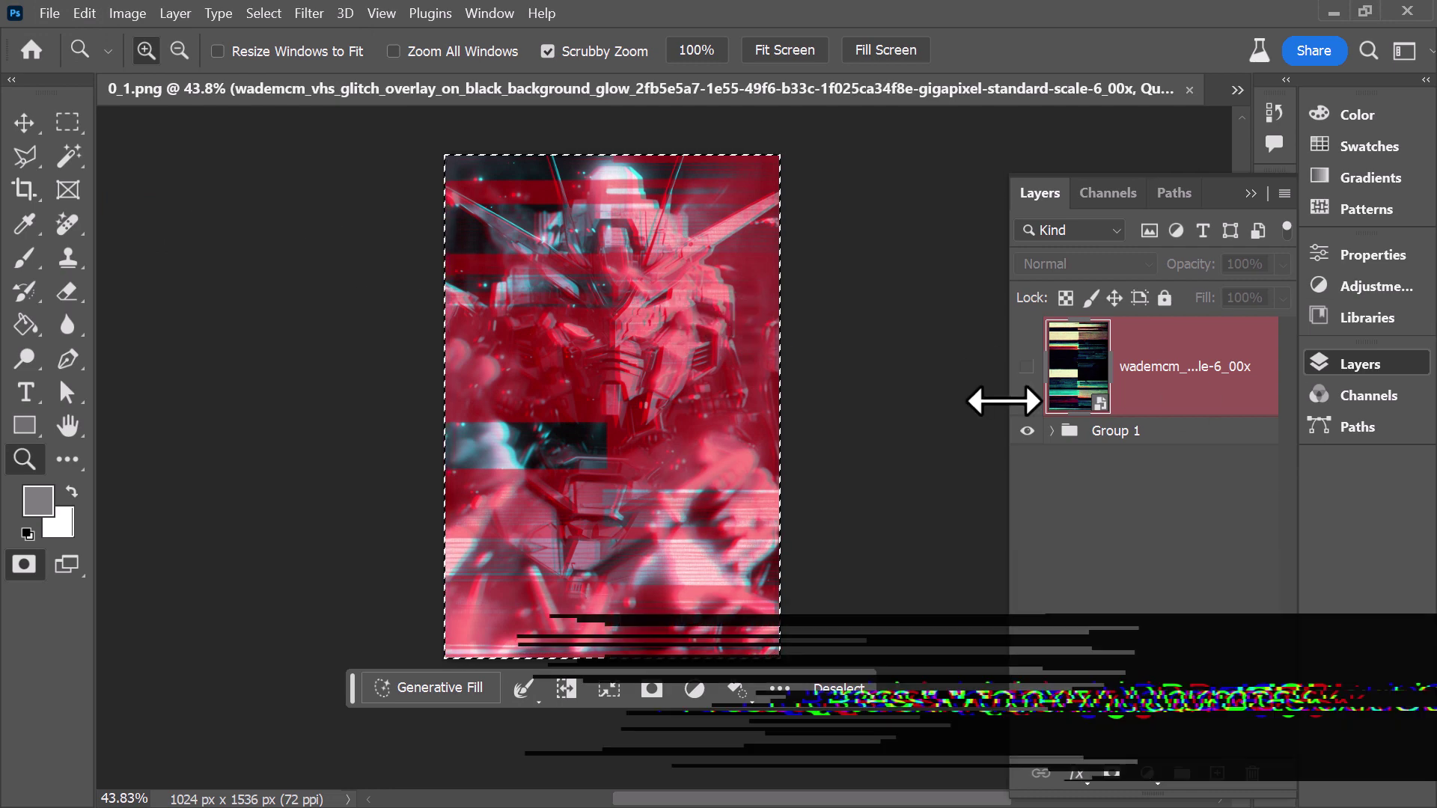
key("q")
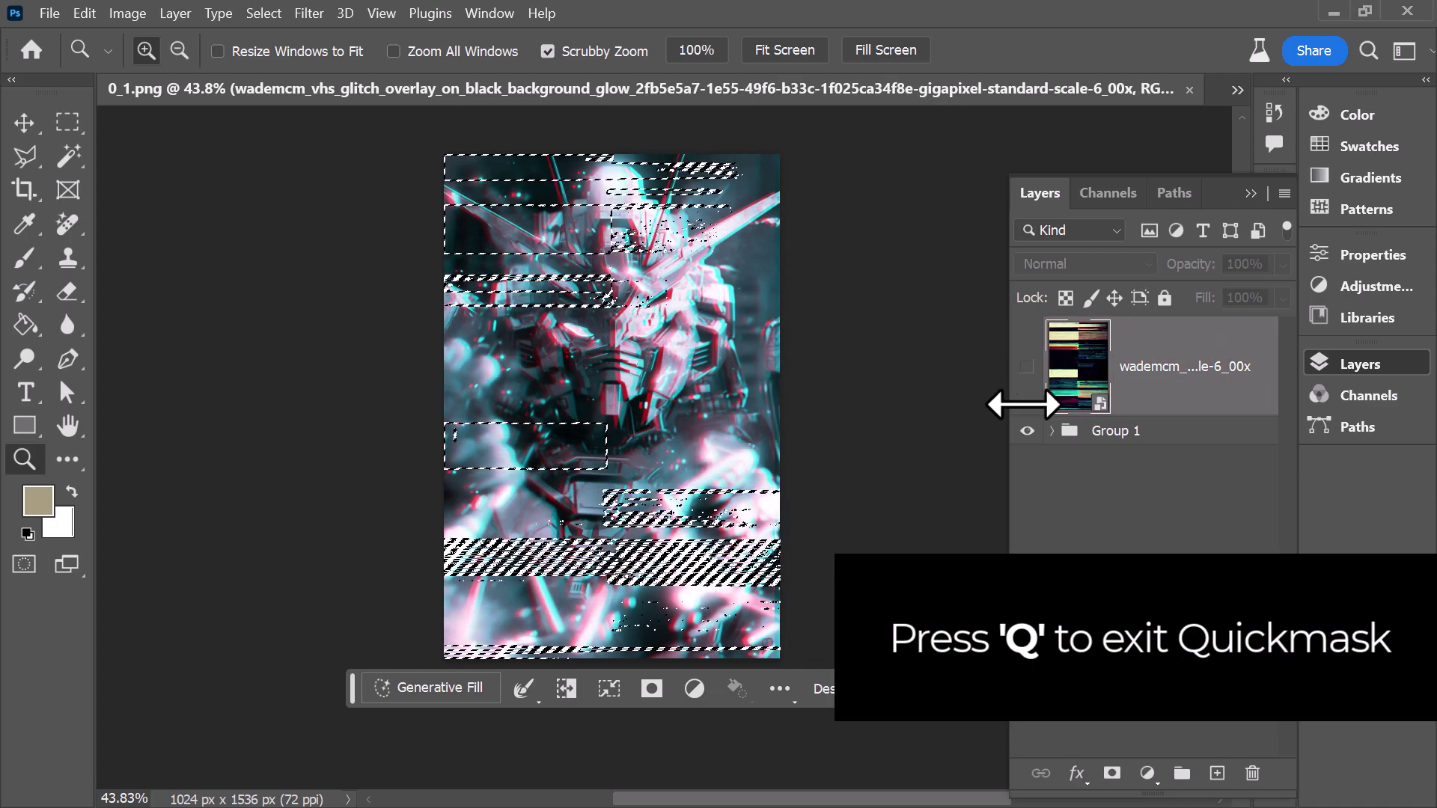
Duplicate Group 1, merge the duplicate into a single layer, and add a layer mask from the glitch selection.
left_click(1226, 440)
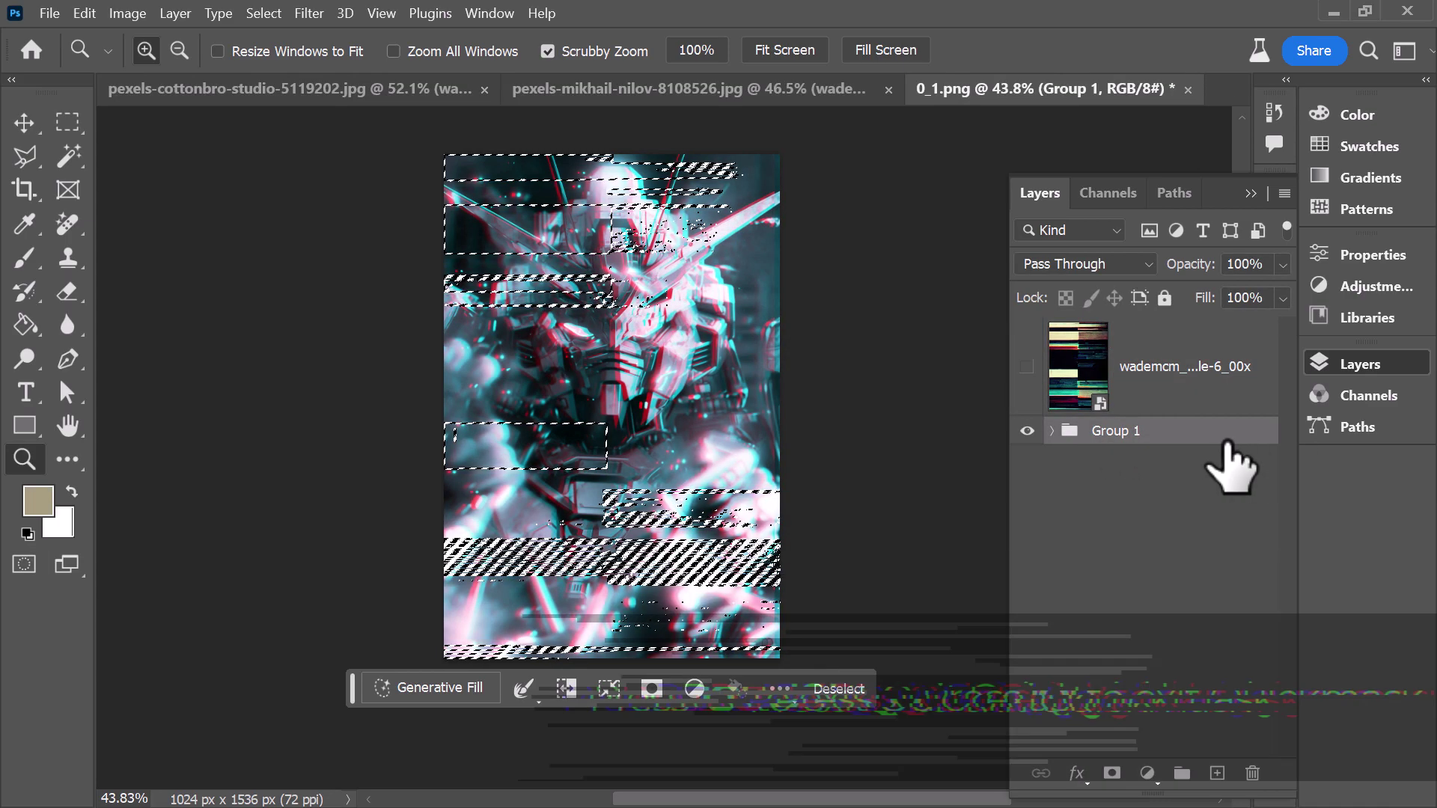
key("ctrl+j")
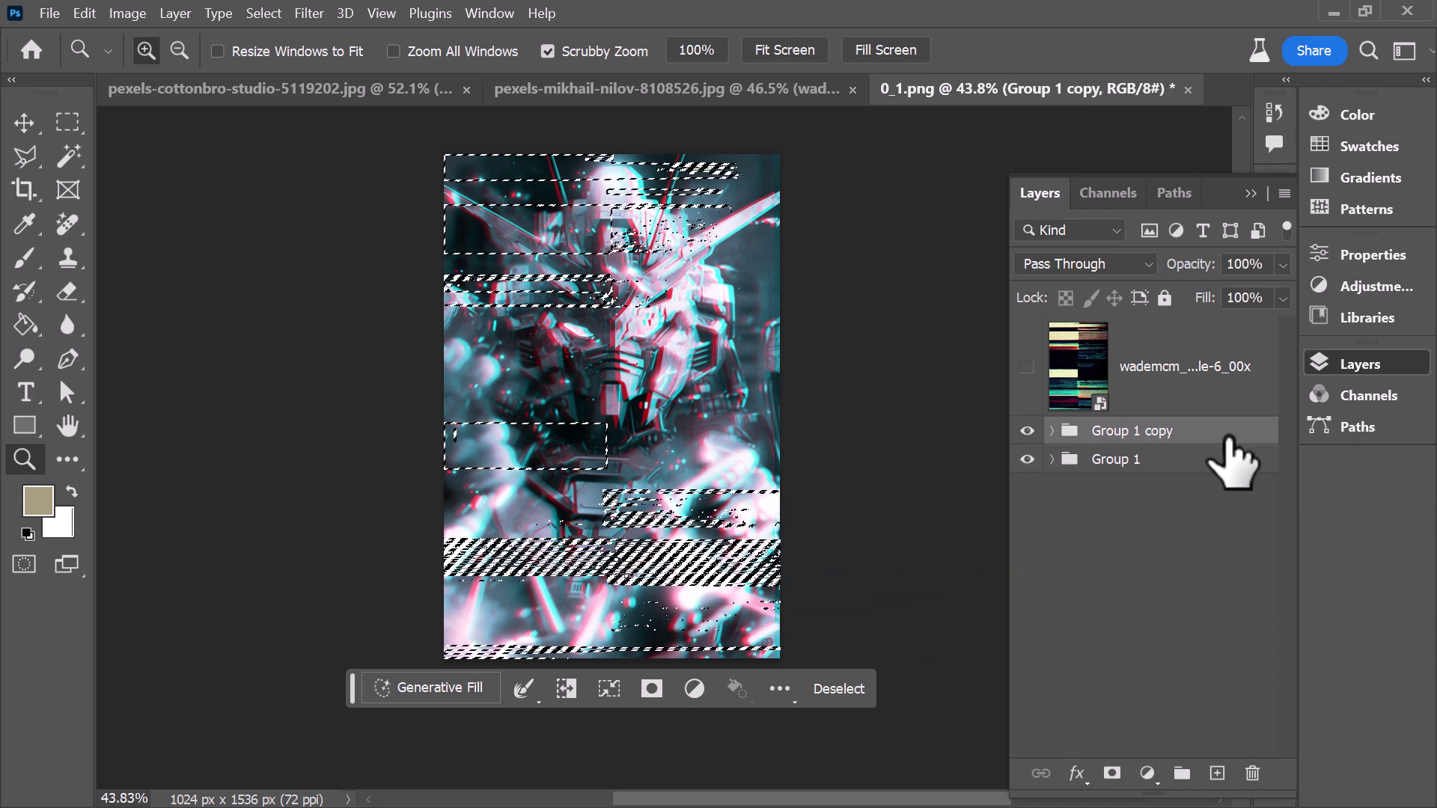
key("ctrl+e")
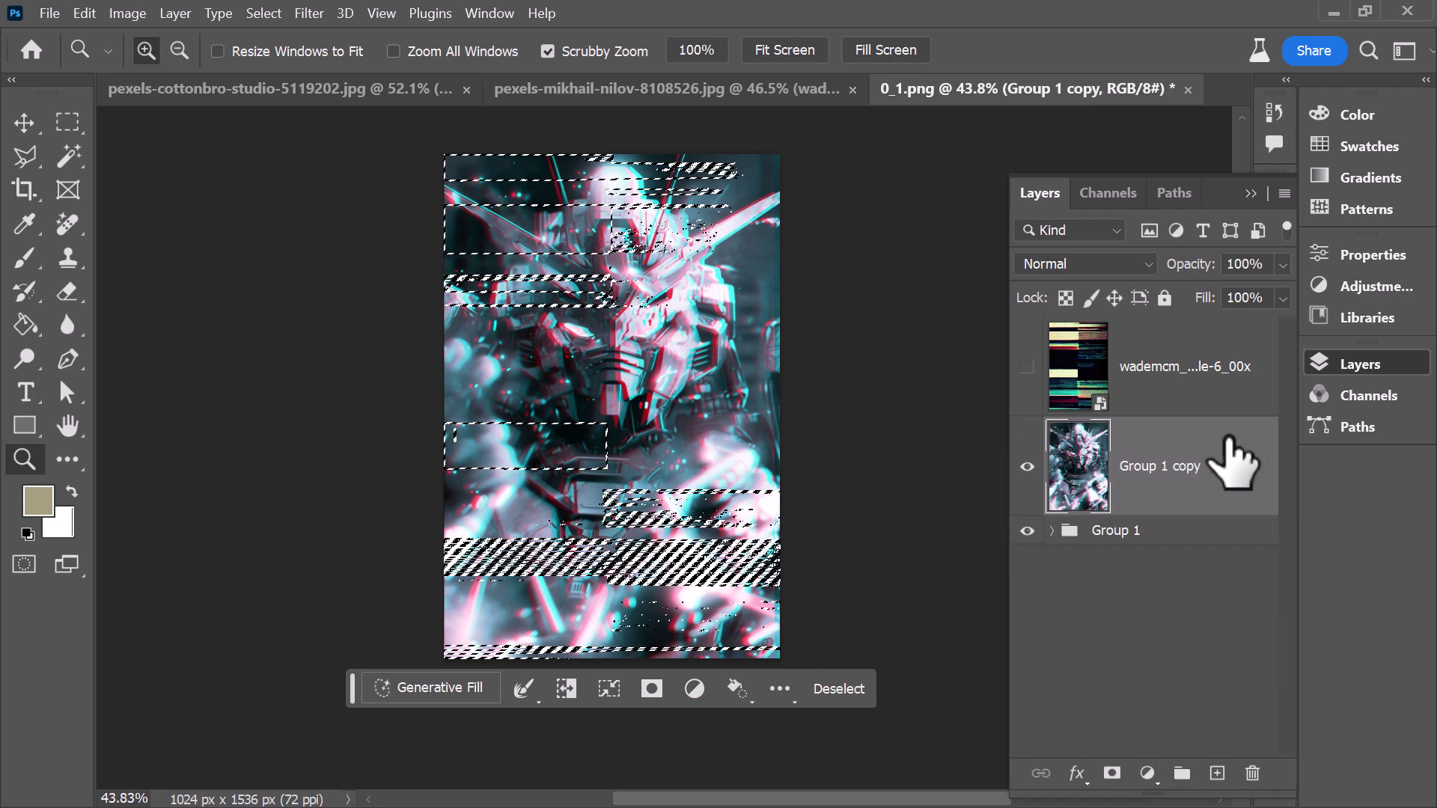
left_click(1112, 773)
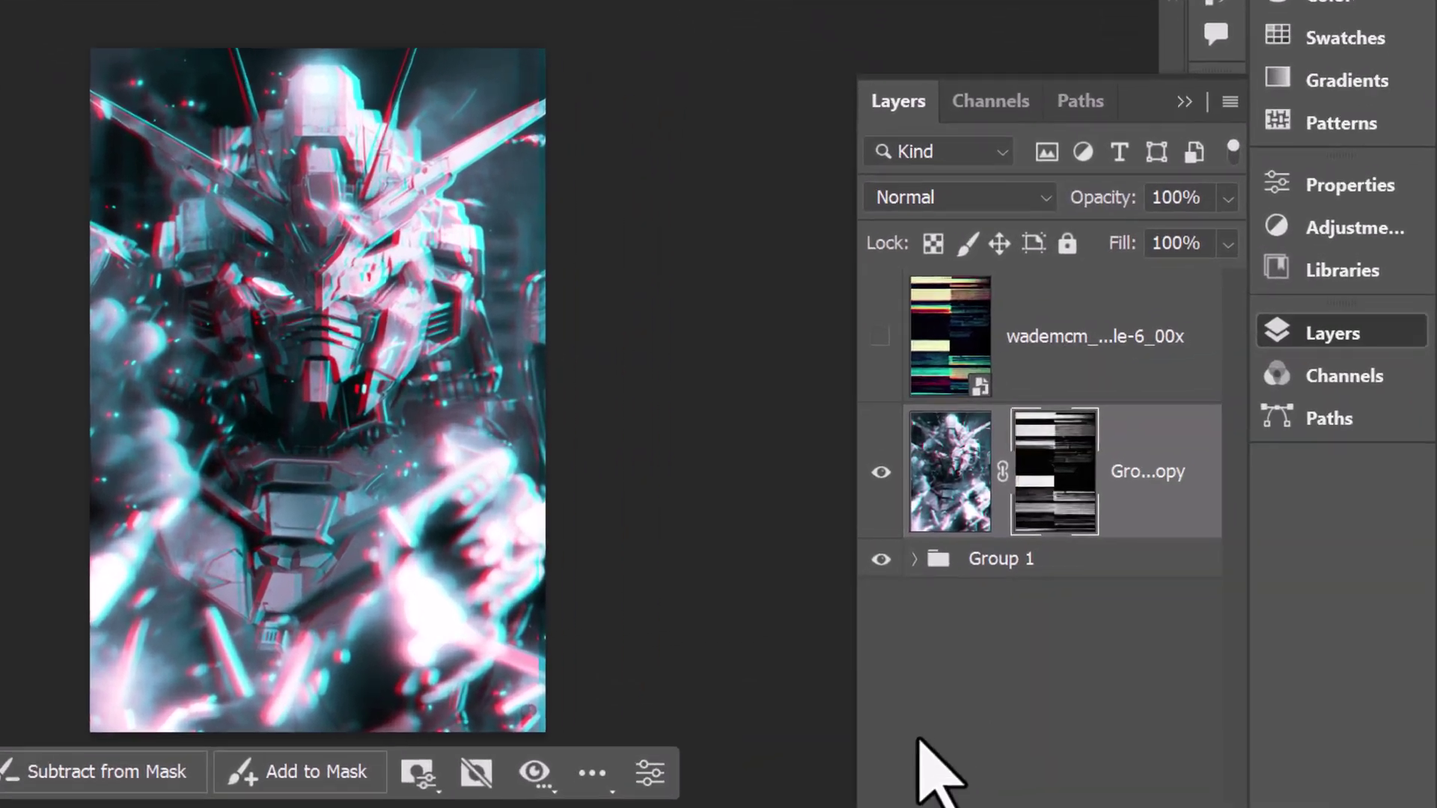
Increase the contrast of the Group 1 copy's mask with Curves, setting the black point input to 50 and pulling the white point inward.
left_click(920, 741)
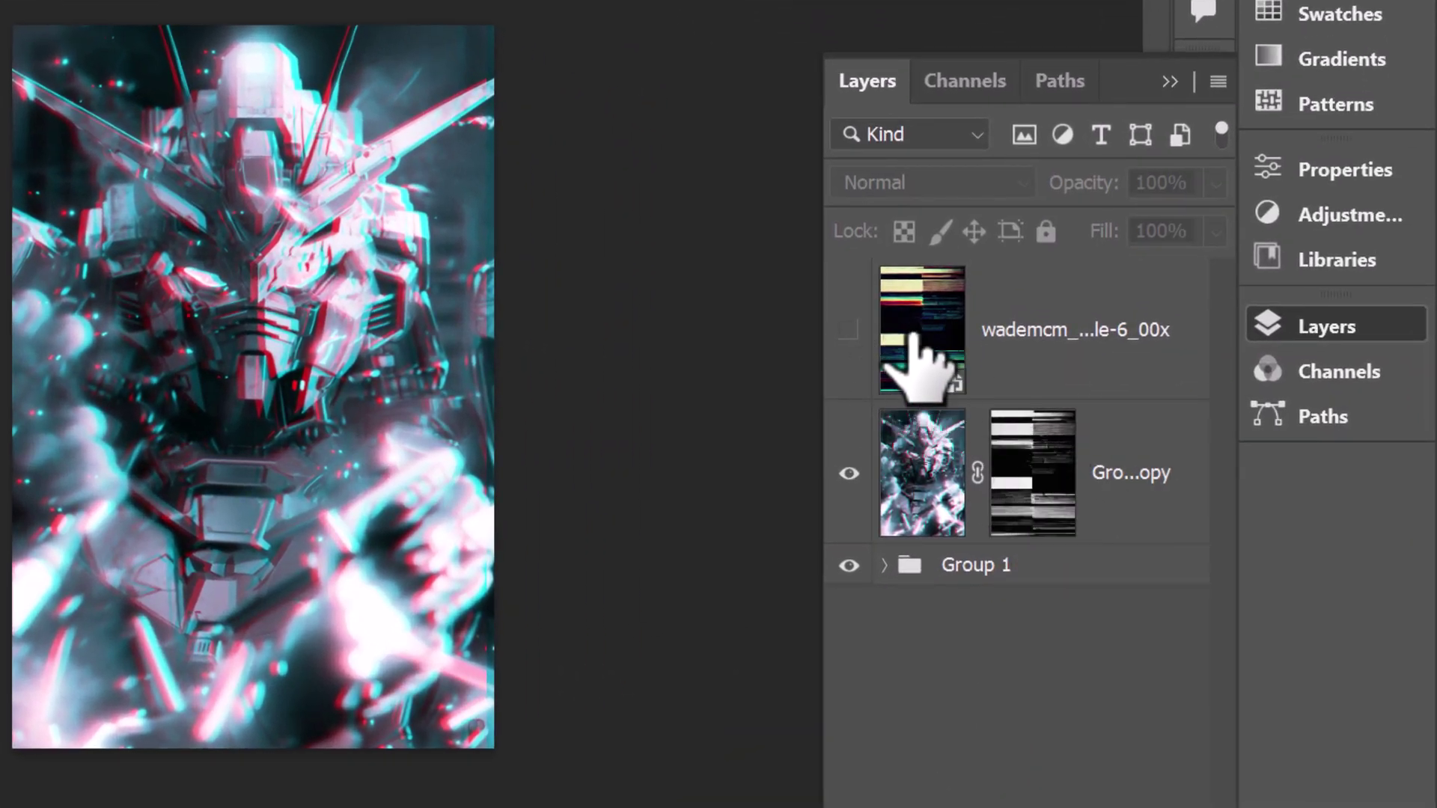
left_click(1036, 468)
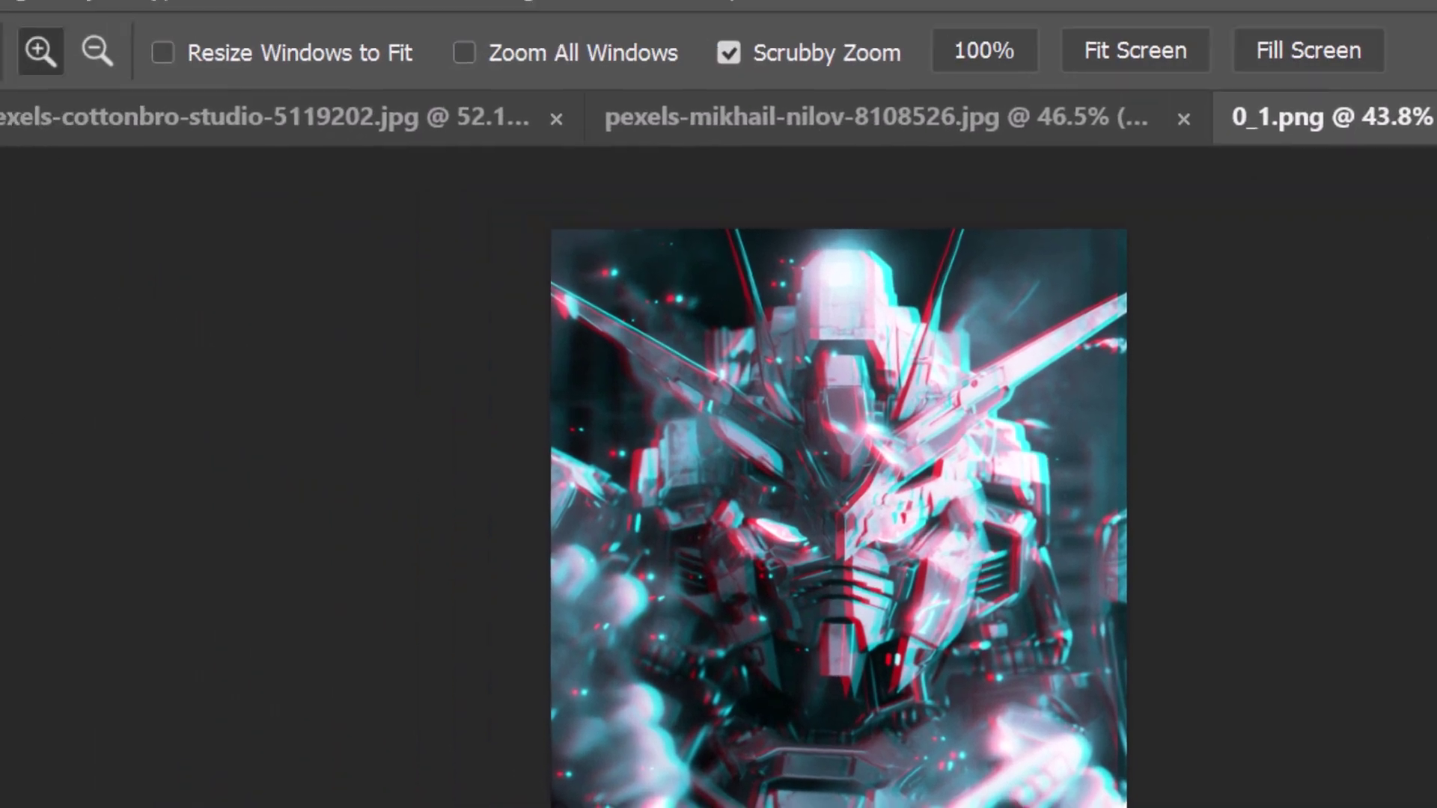
left_click(107, 18)
mouse_move(167, 126)
left_click(659, 199)
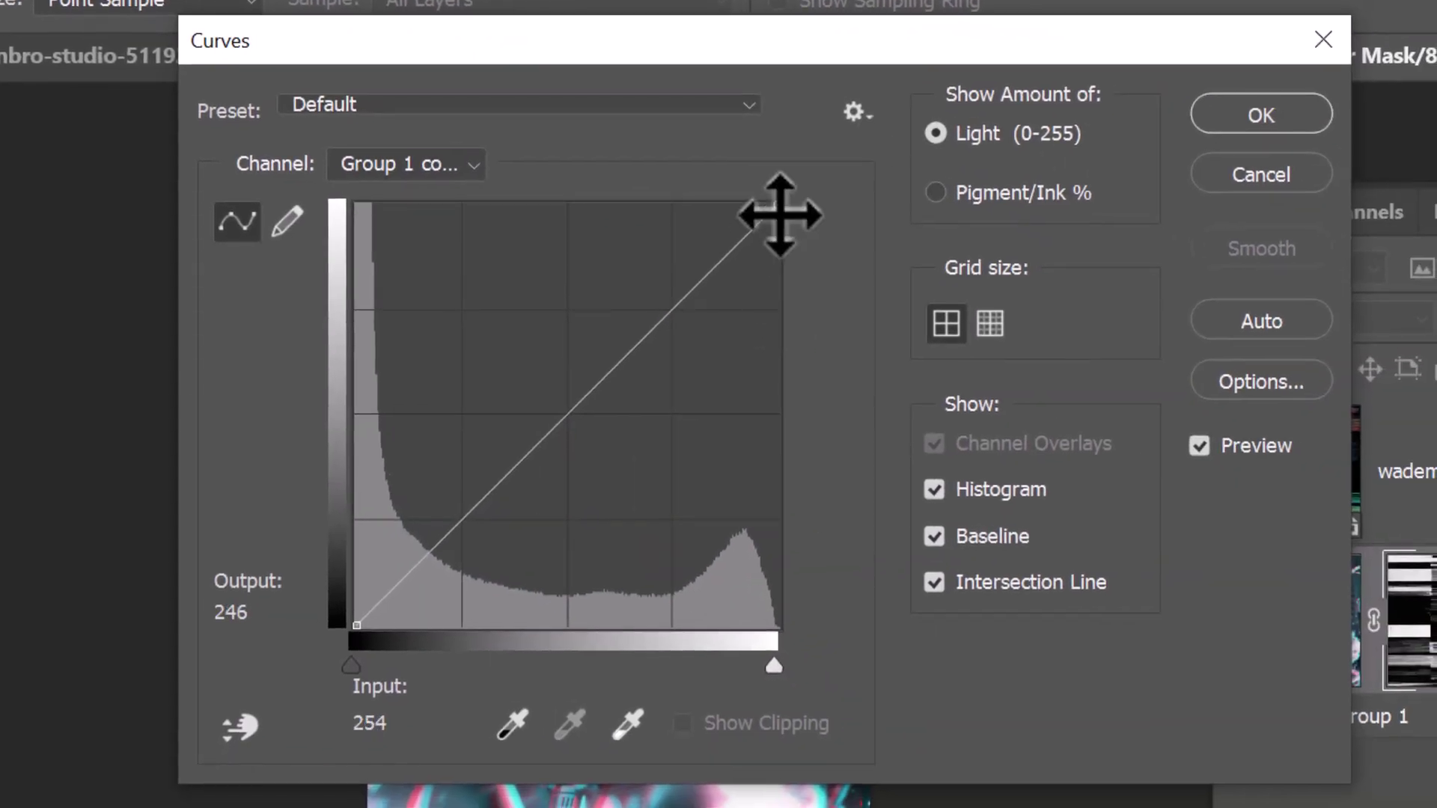
left_click_drag(779, 214, 684, 205)
left_click_drag(357, 632, 439, 628)
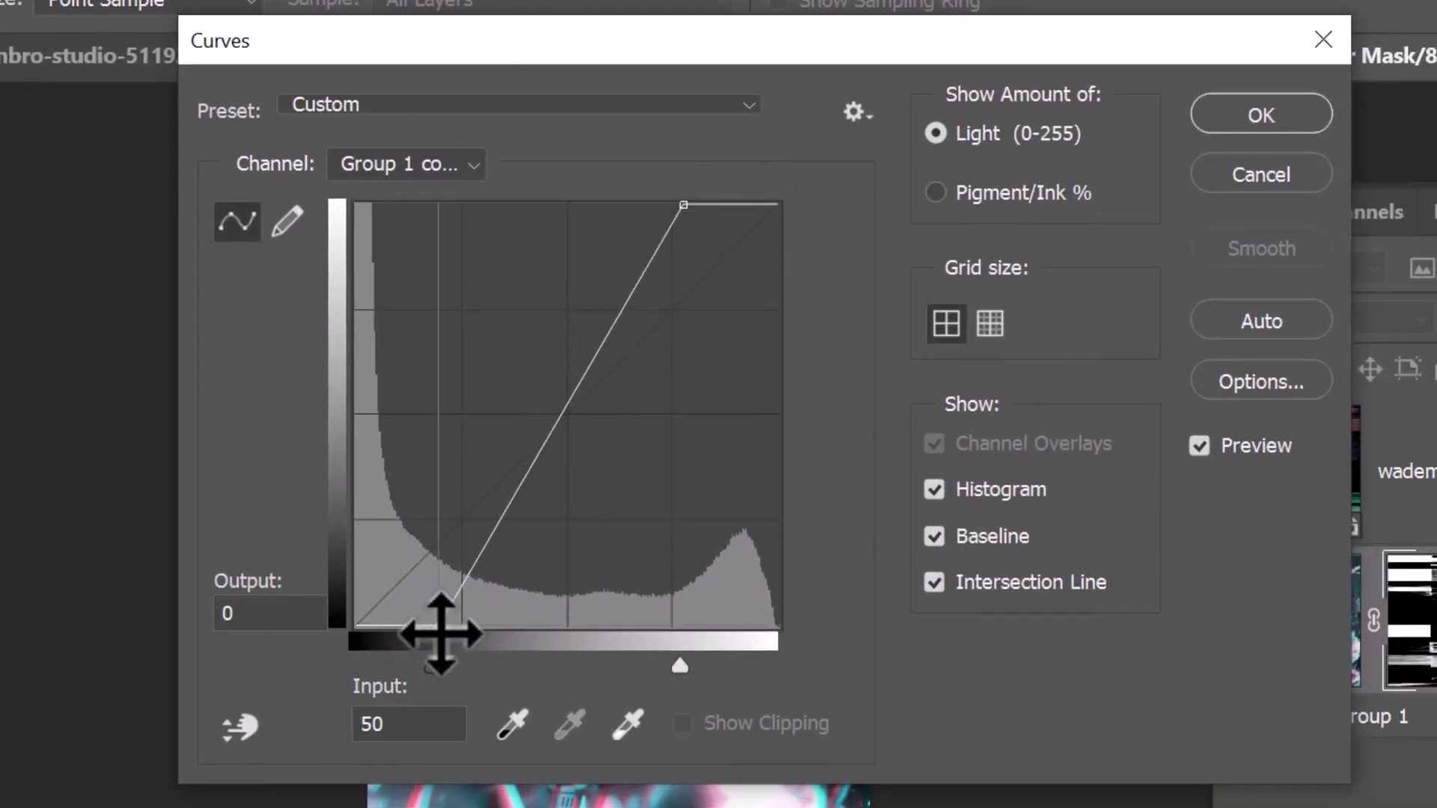
left_click(1218, 123)
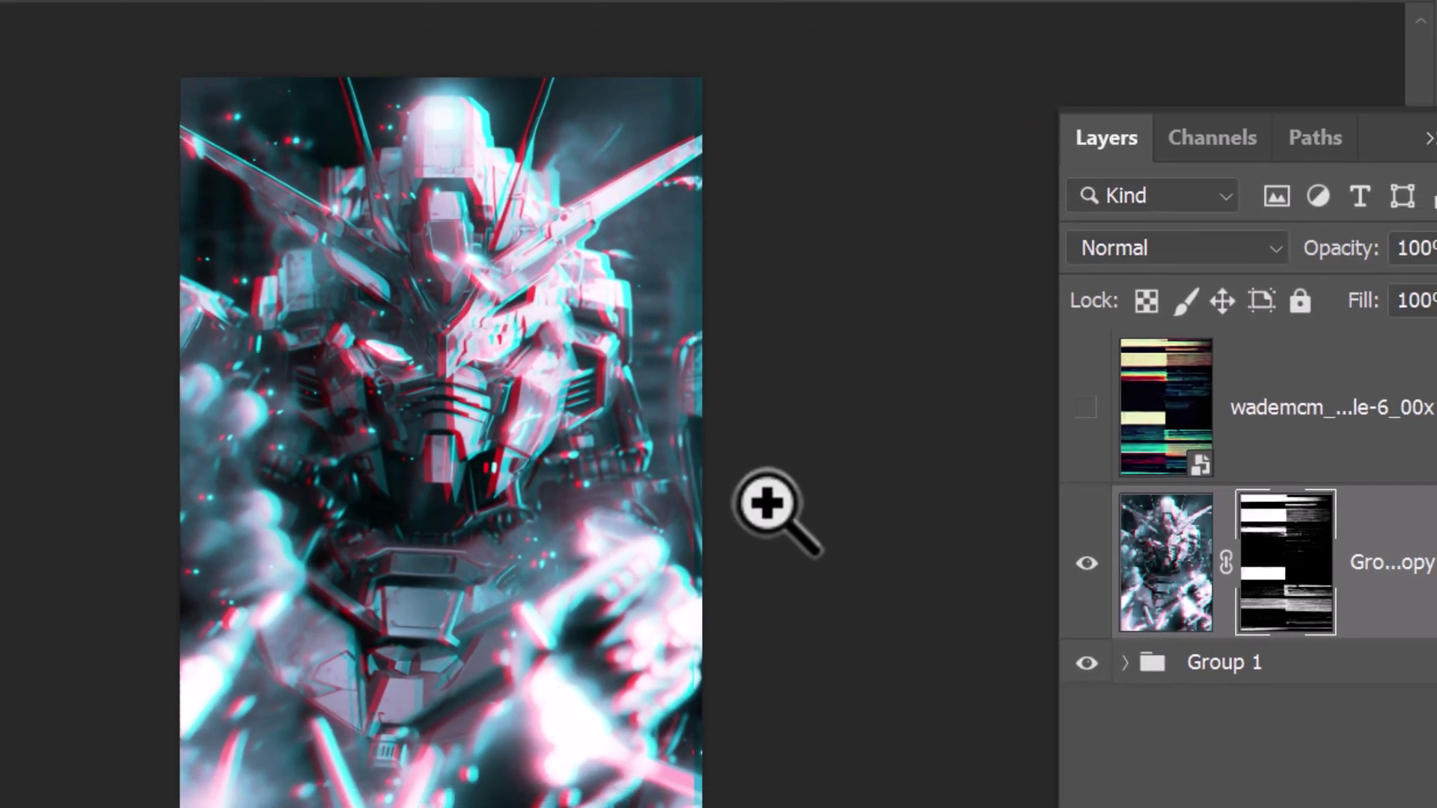
Shift the Group 1 copy's image to the left without moving its mask, so the glitch strips are offset from the original.
key("v")
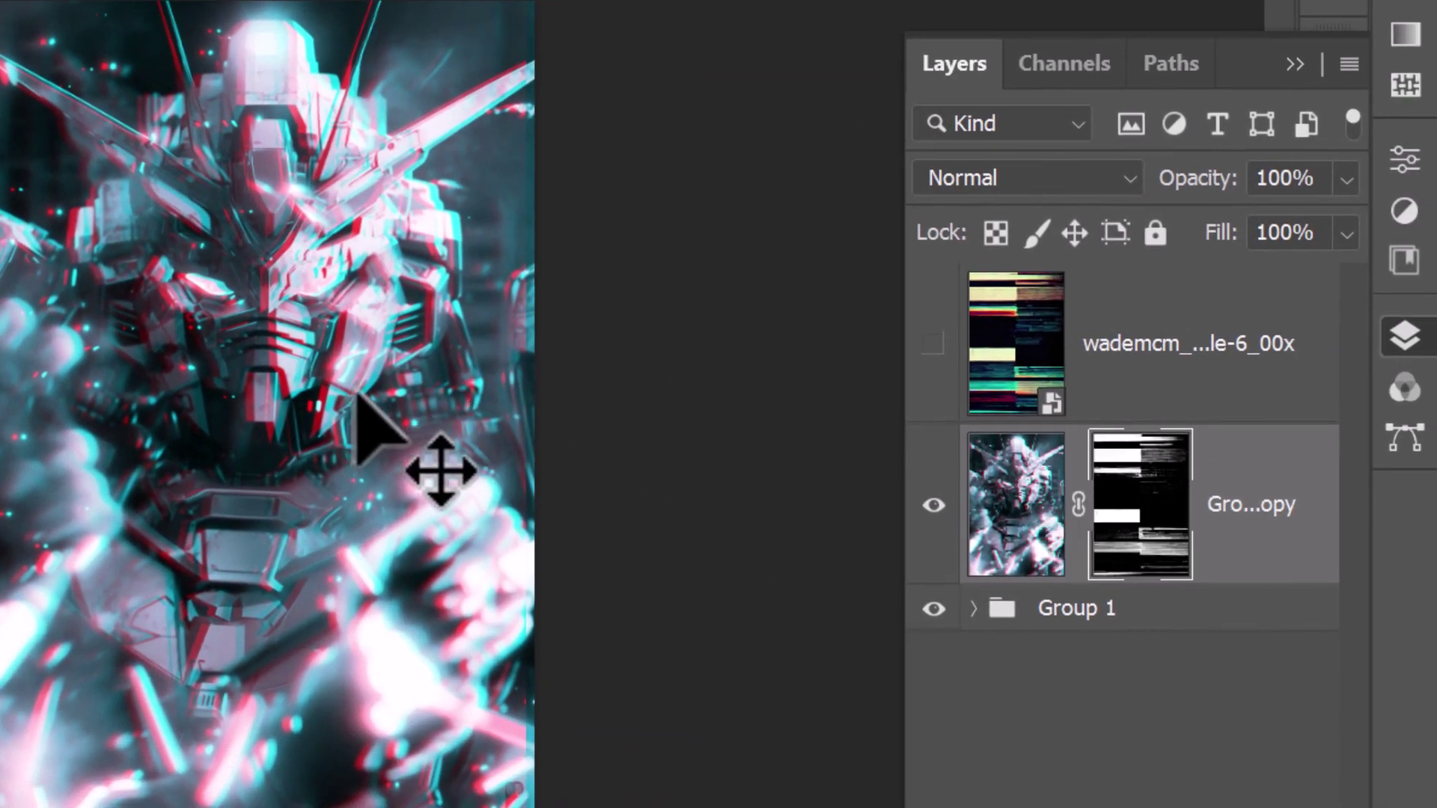
left_click_drag(358, 389, 416, 479)
key("z")
key("space")
left_click_drag(214, 224, 295, 432)
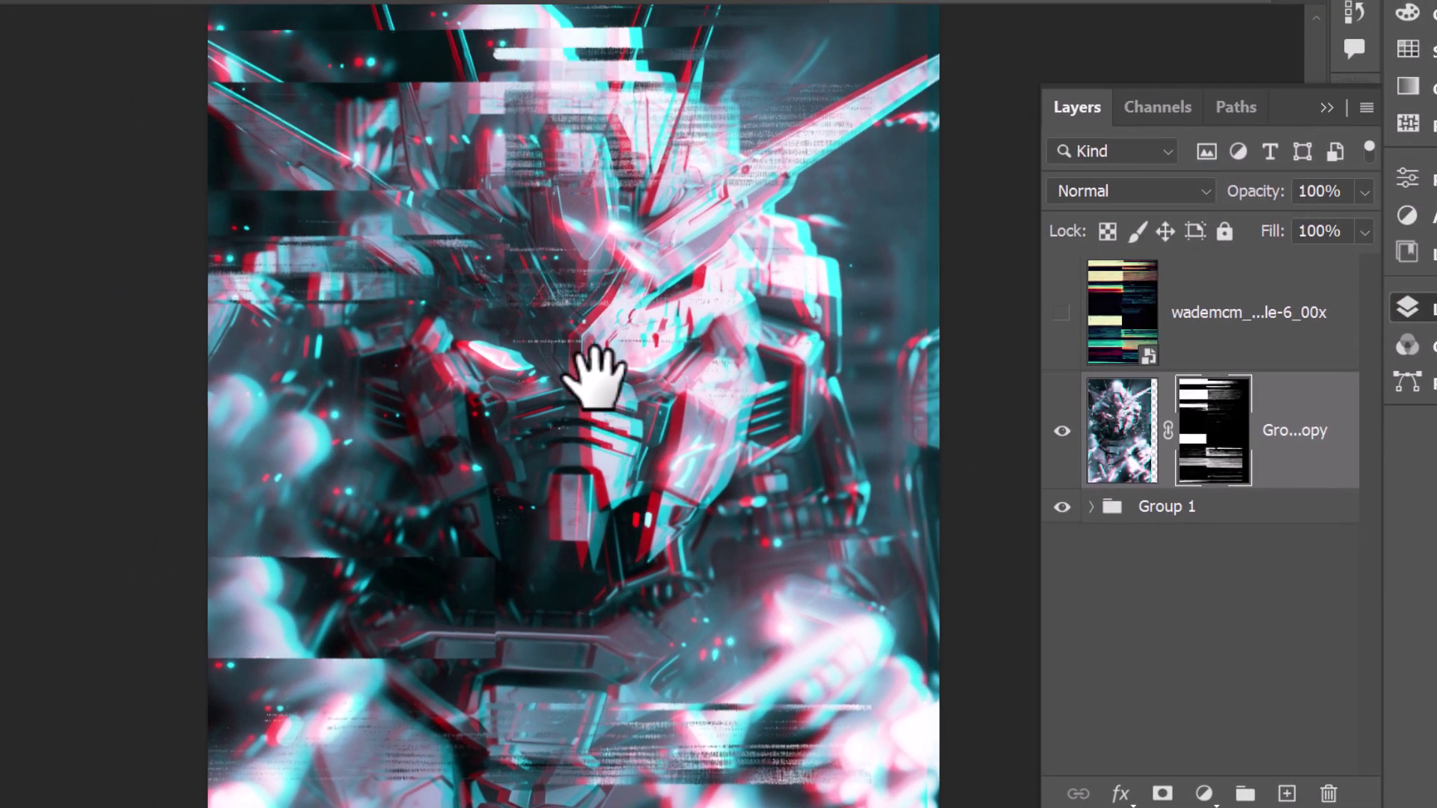
left_click_drag(595, 378, 596, 381)
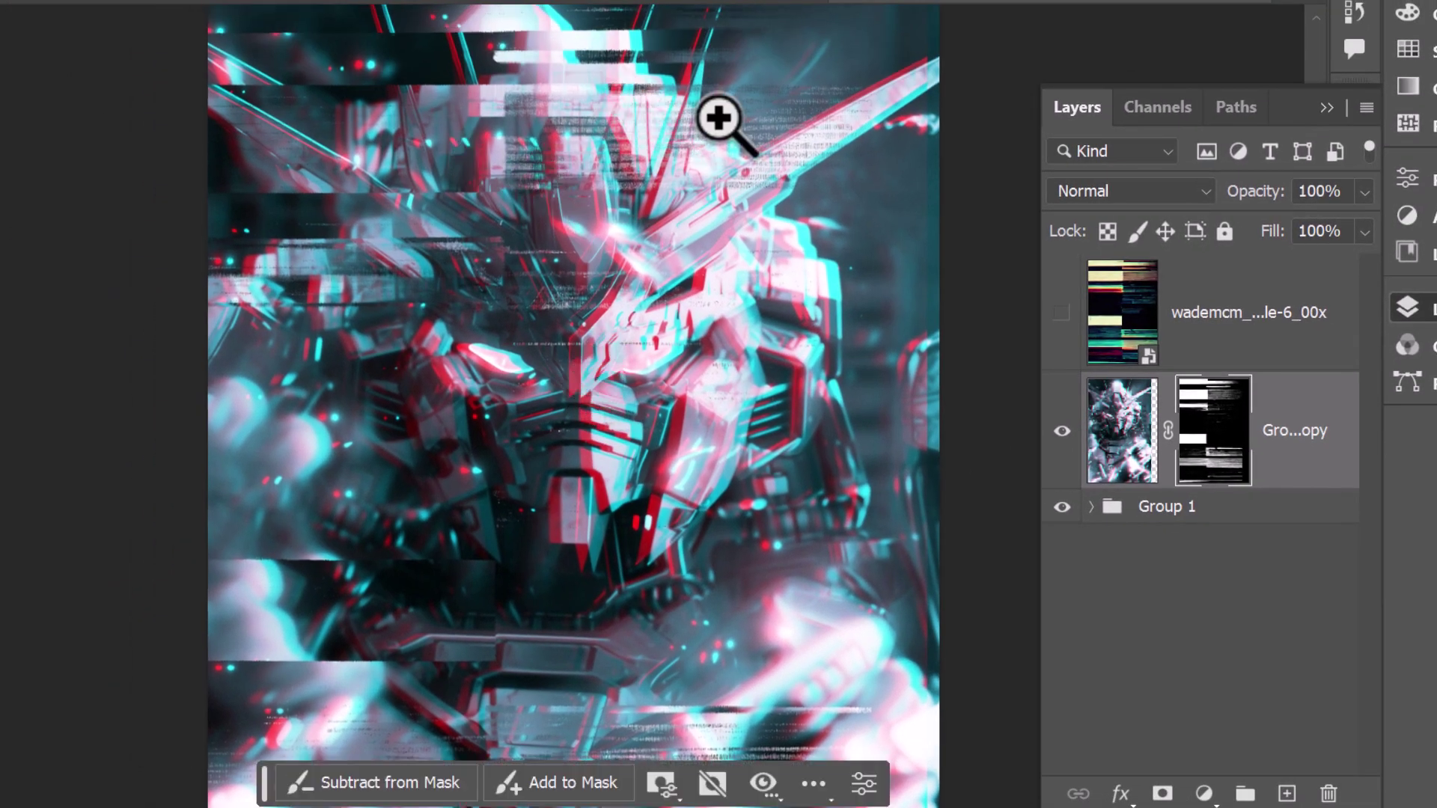
Set the Group 1 copy layer's blend mode to Linear Dodge (Add).
left_click(1138, 192)
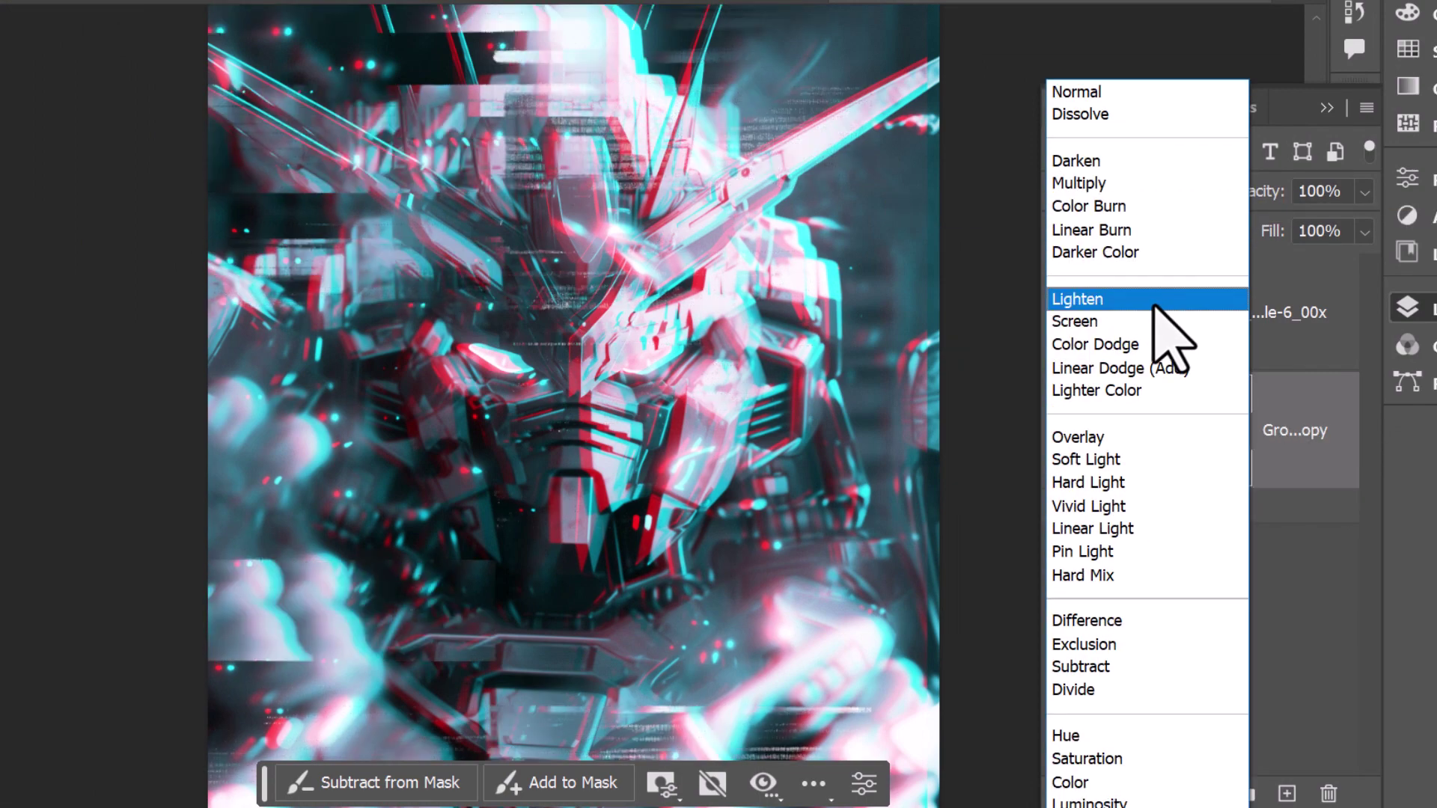
left_click(1172, 370)
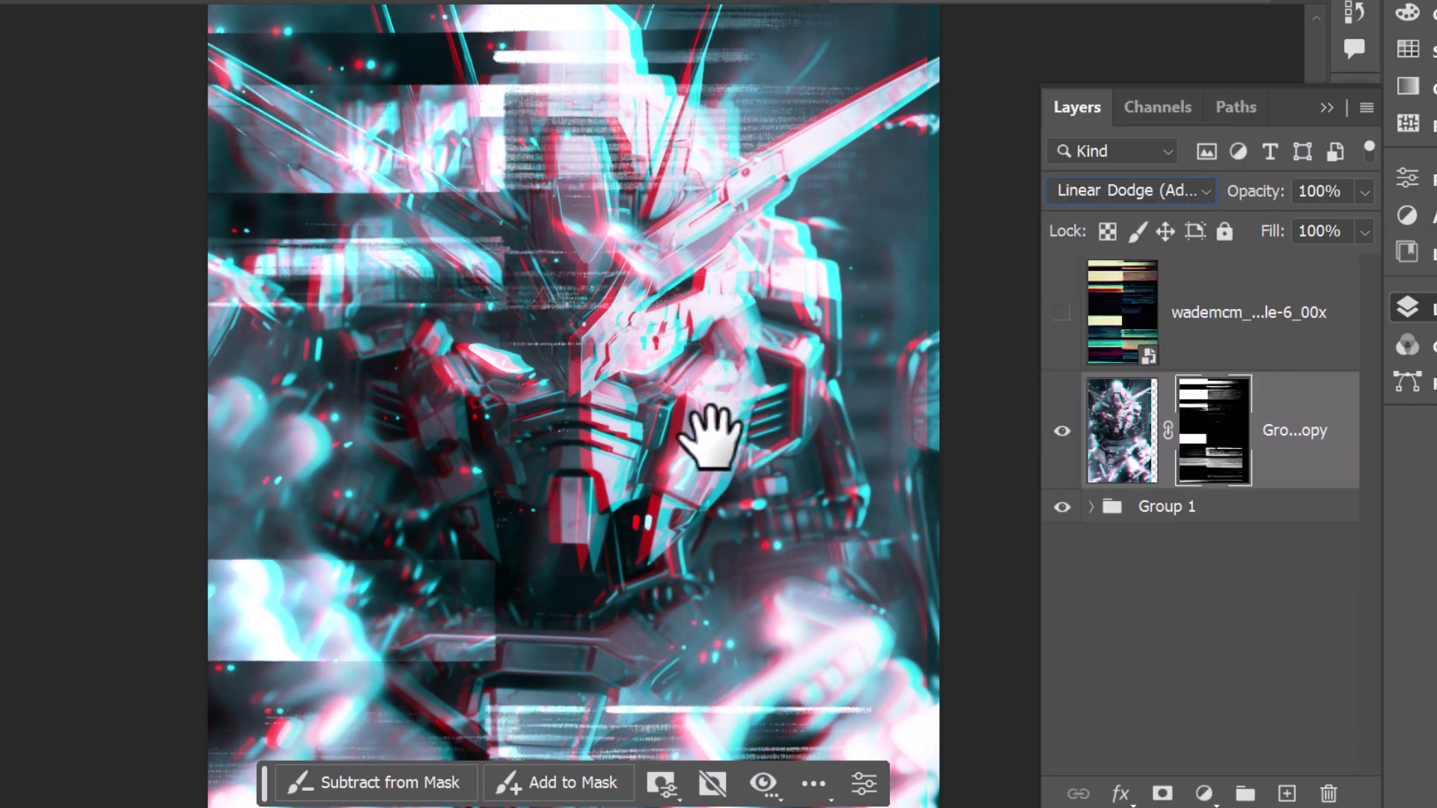
mouse_move(708, 436)
left_mouse_down()
mouse_move(603, 315)
mouse_move(662, 331)
mouse_move(756, 408)
left_mouse_up()
key("Tab")
left_click_drag(819, 296, 726, 386)
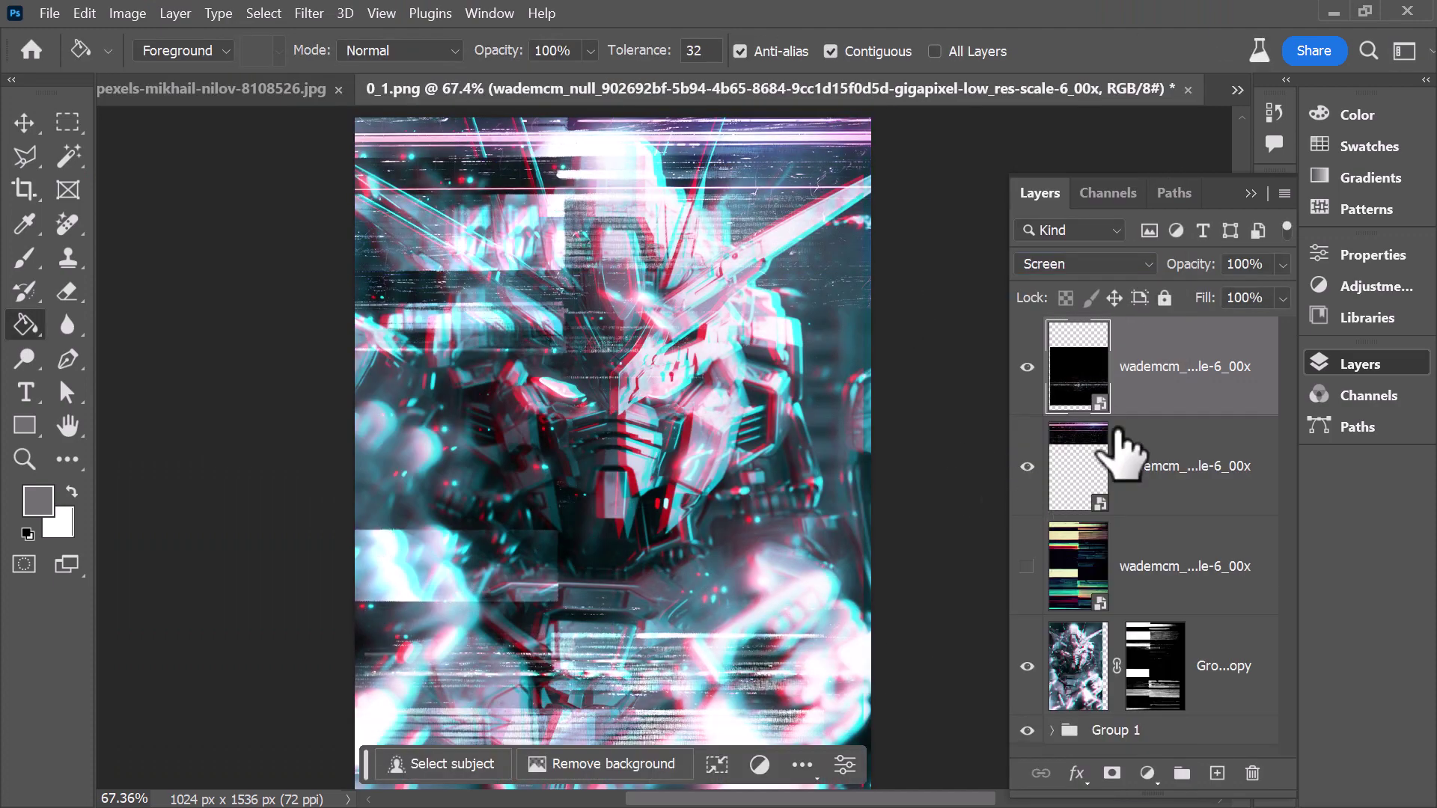
Paint black over the mech's face on the Group 1 copy's mask with a very large soft brush, and reduce the brush size to 700.
left_click(1167, 663)
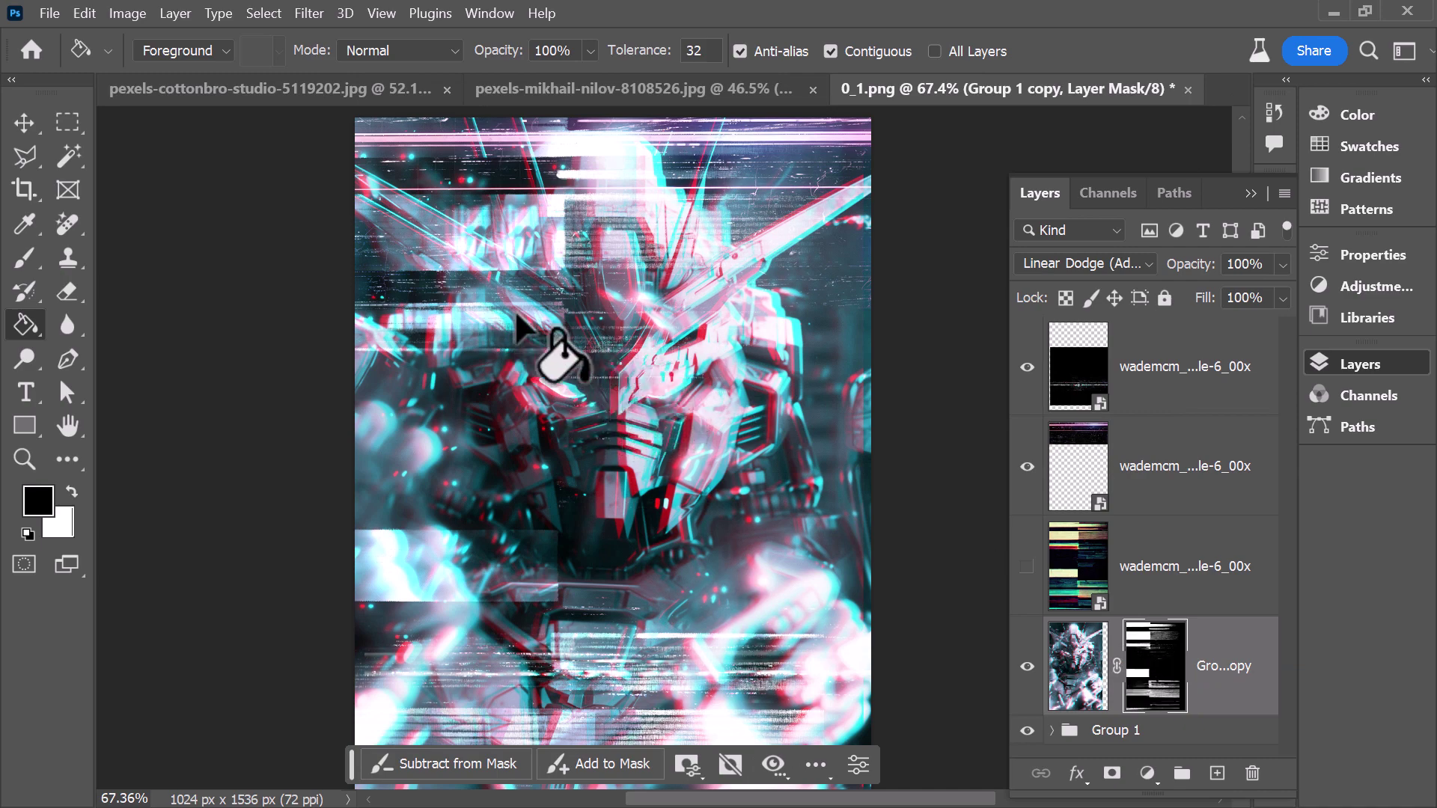
left_click(25, 258)
left_click(599, 458)
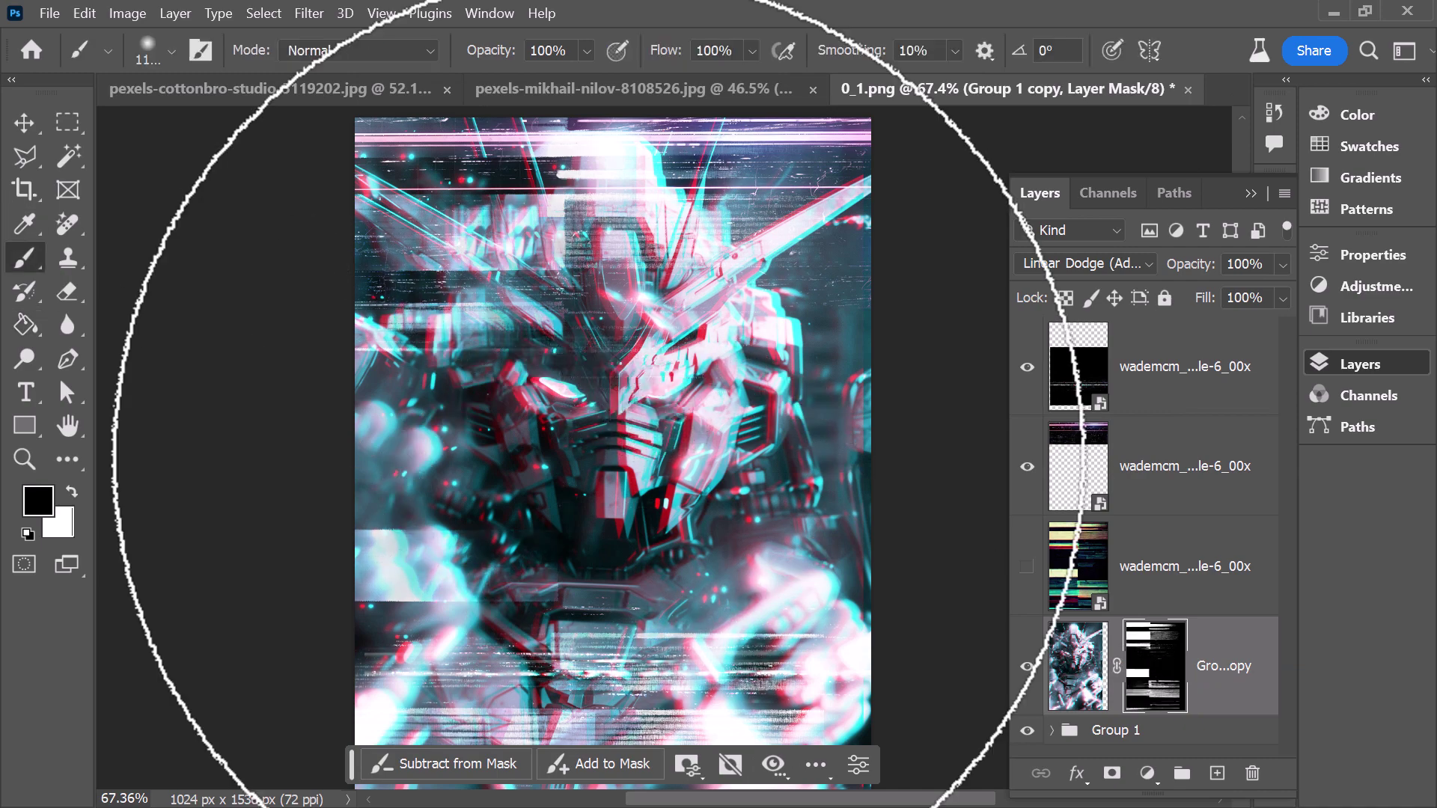
key("bracketleft")
key("bracketleft")
key("bracketleft")
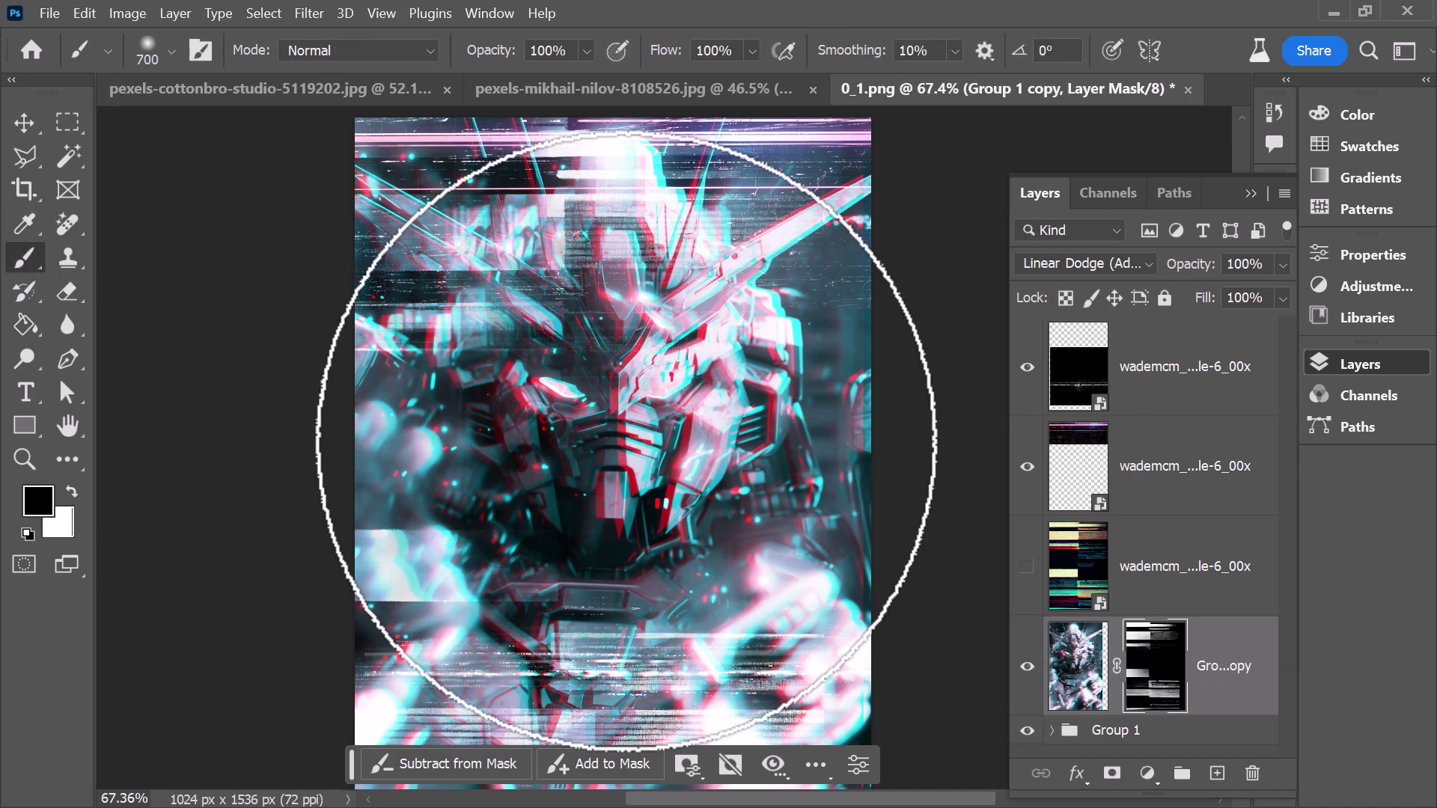
Paint two white spots on the Group 1 copy's mask, on either side of the mech's face, with a smaller soft brush.
left_click(71, 493)
key("bracketleft")
key("bracketleft")
key("bracketleft")
key("bracketleft")
key("bracketleft")
key("bracketleft")
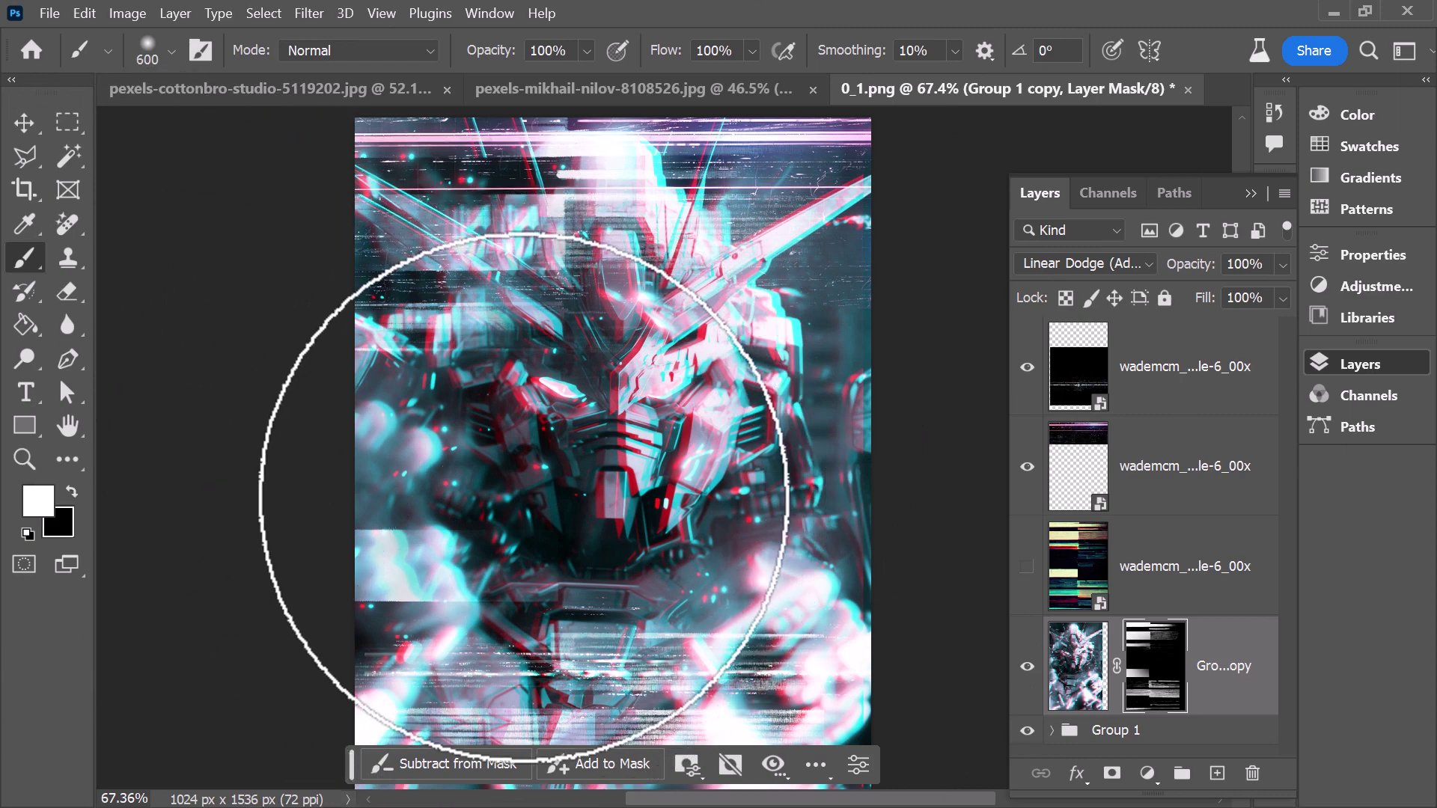
left_click(530, 494)
left_click_drag(754, 426, 716, 421)
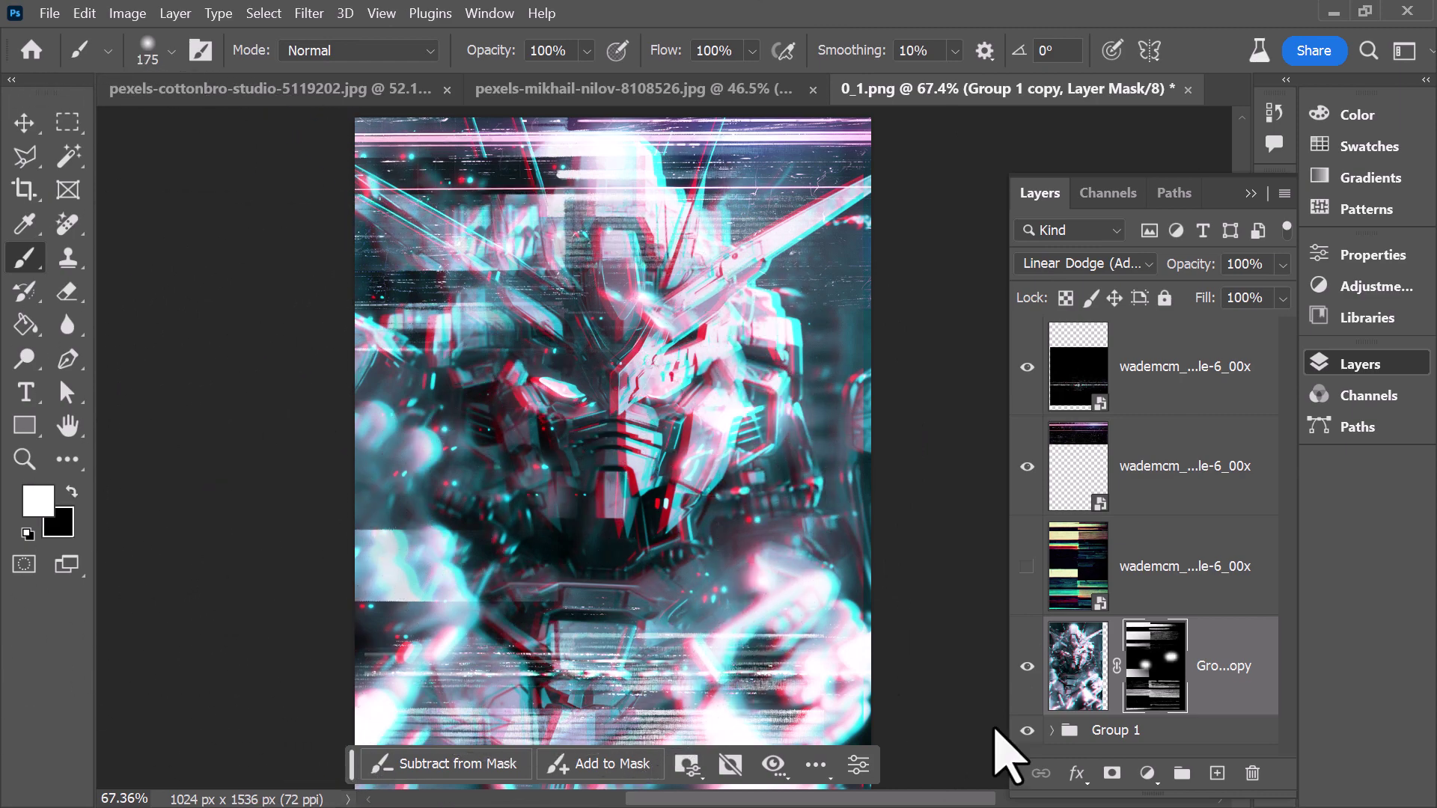
Add a new empty layer above the topmost texture layer.
key("z")
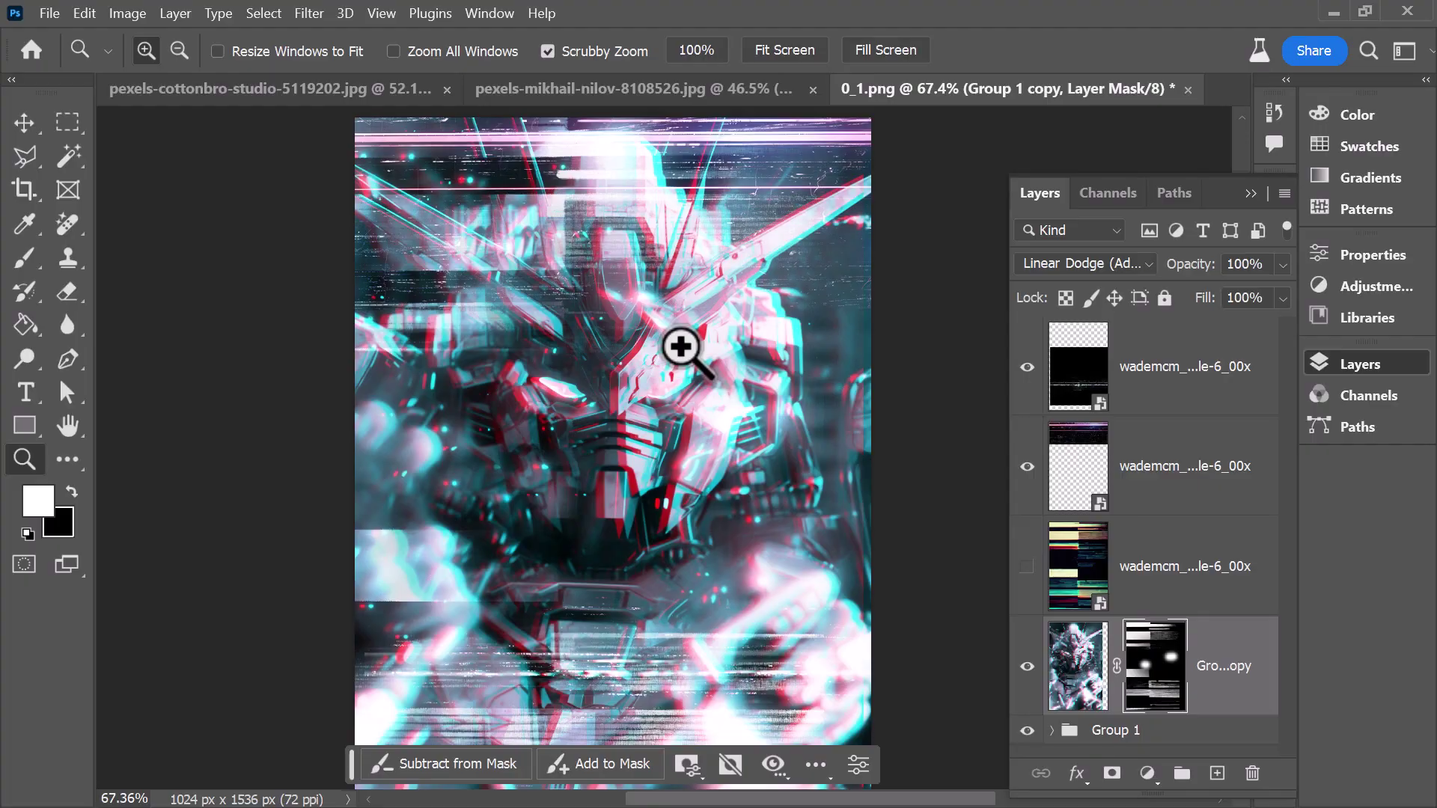
left_click(1213, 389)
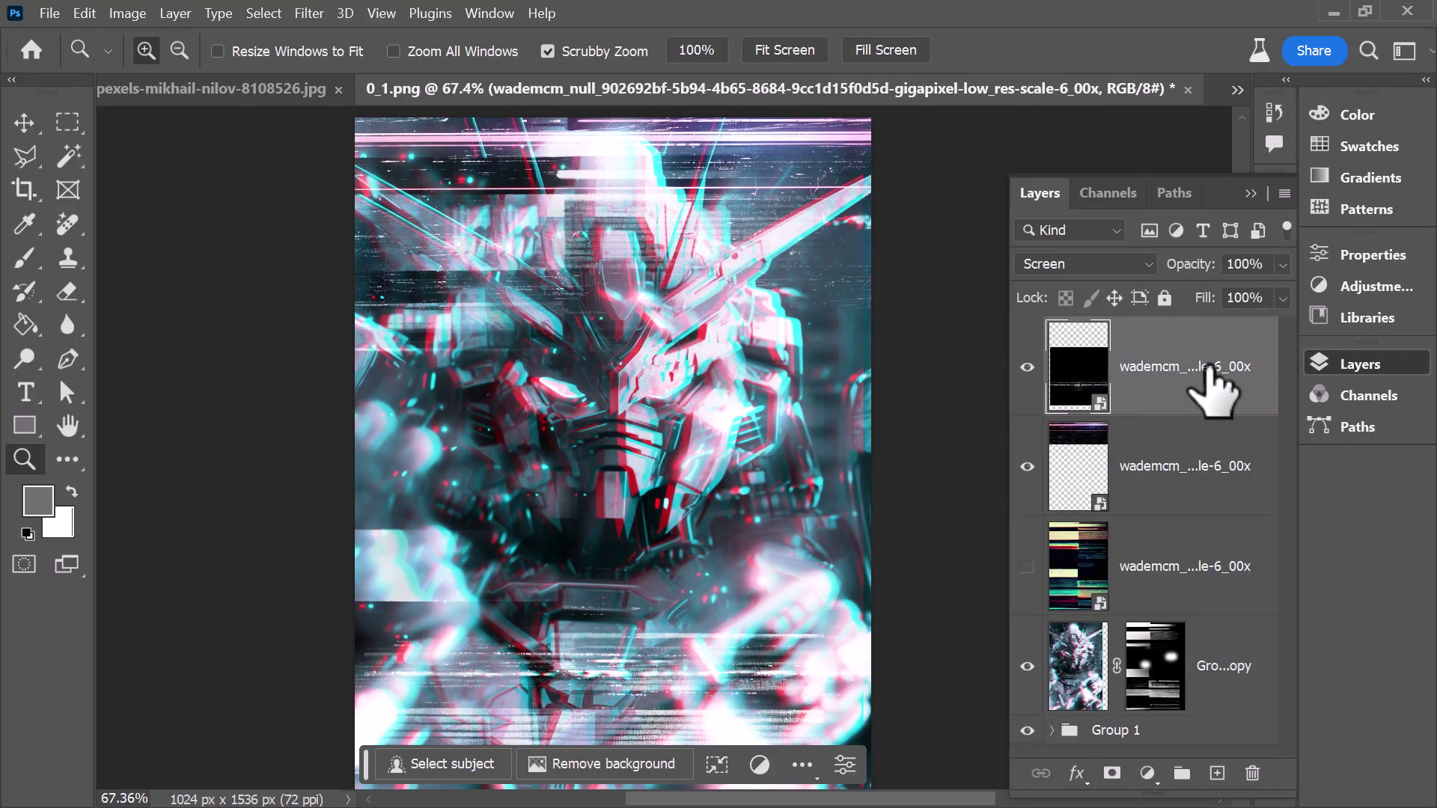
left_click(1216, 775)
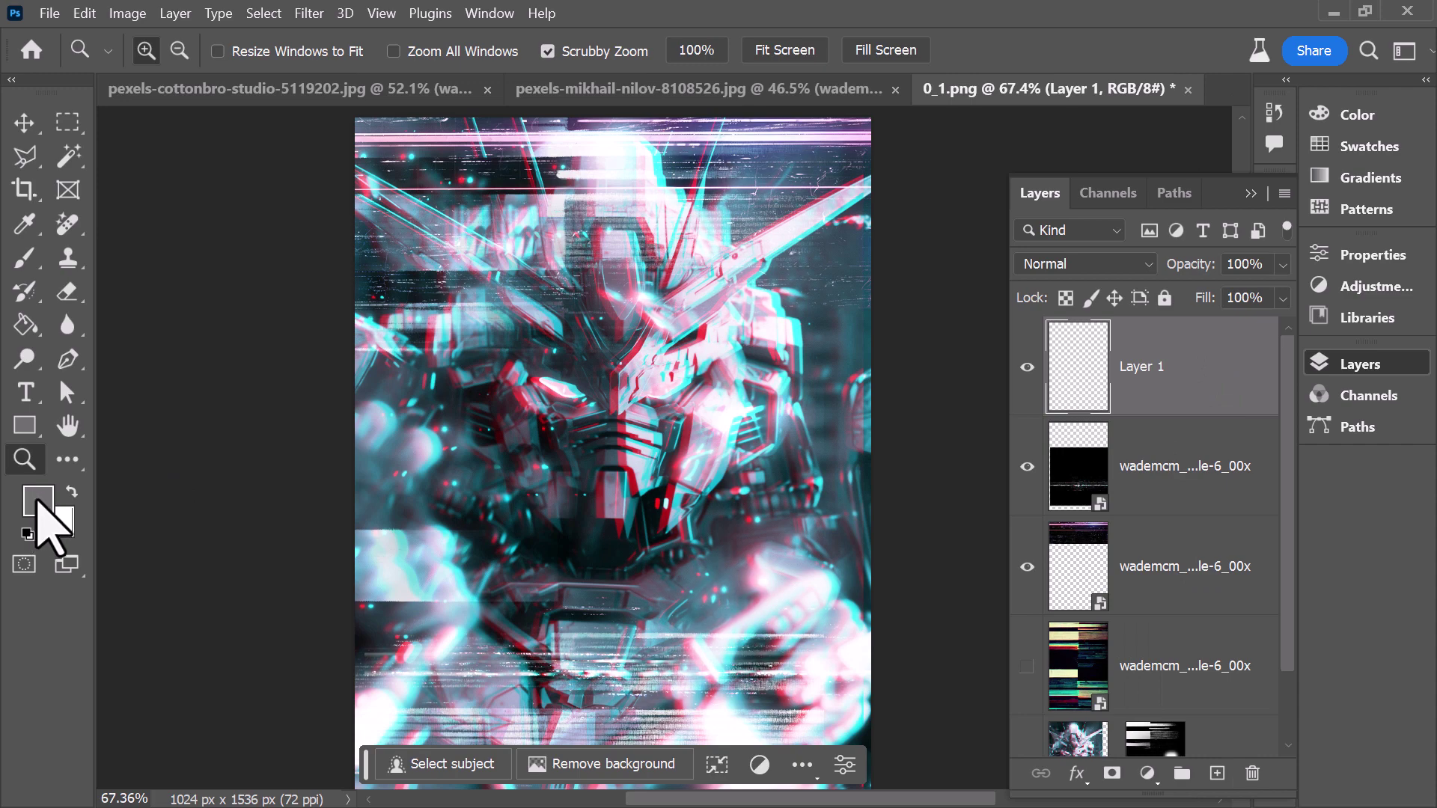
Set the foreground color to mid gray 7d7d7d and fill Layer 1 with it using the Paint Bucket.
left_click(39, 503)
left_click_drag(848, 547, 830, 554)
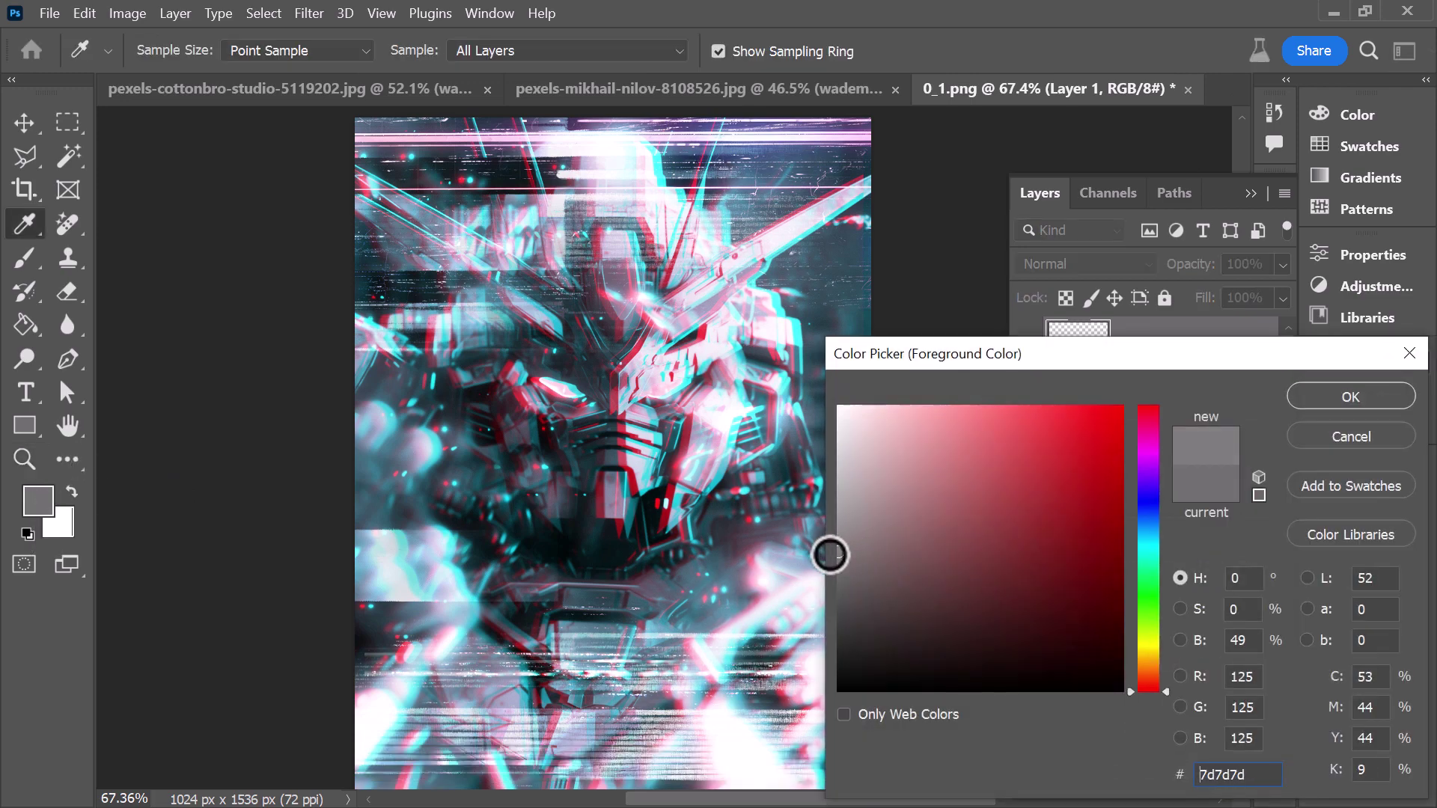
key("Return")
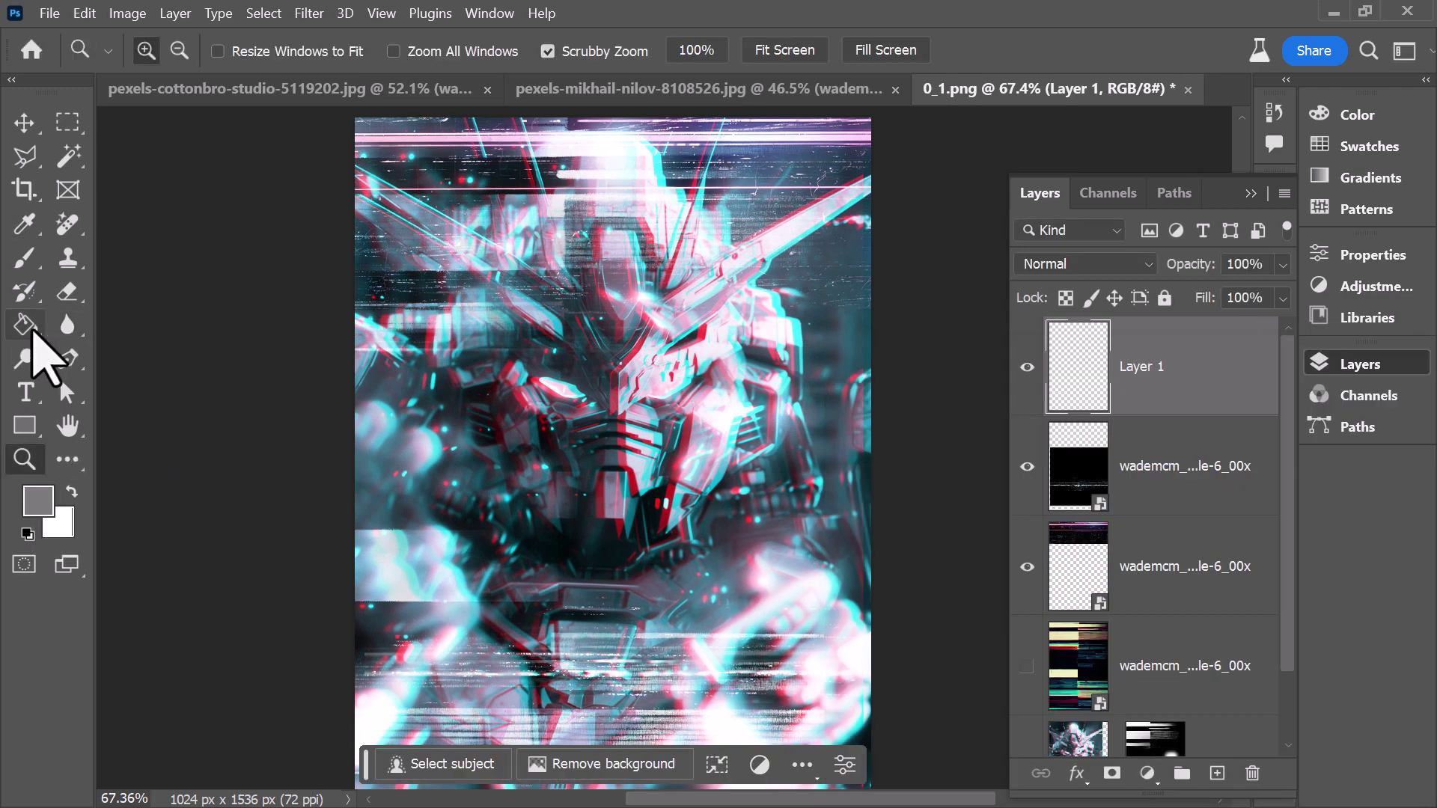
left_click(25, 326)
left_click(439, 329)
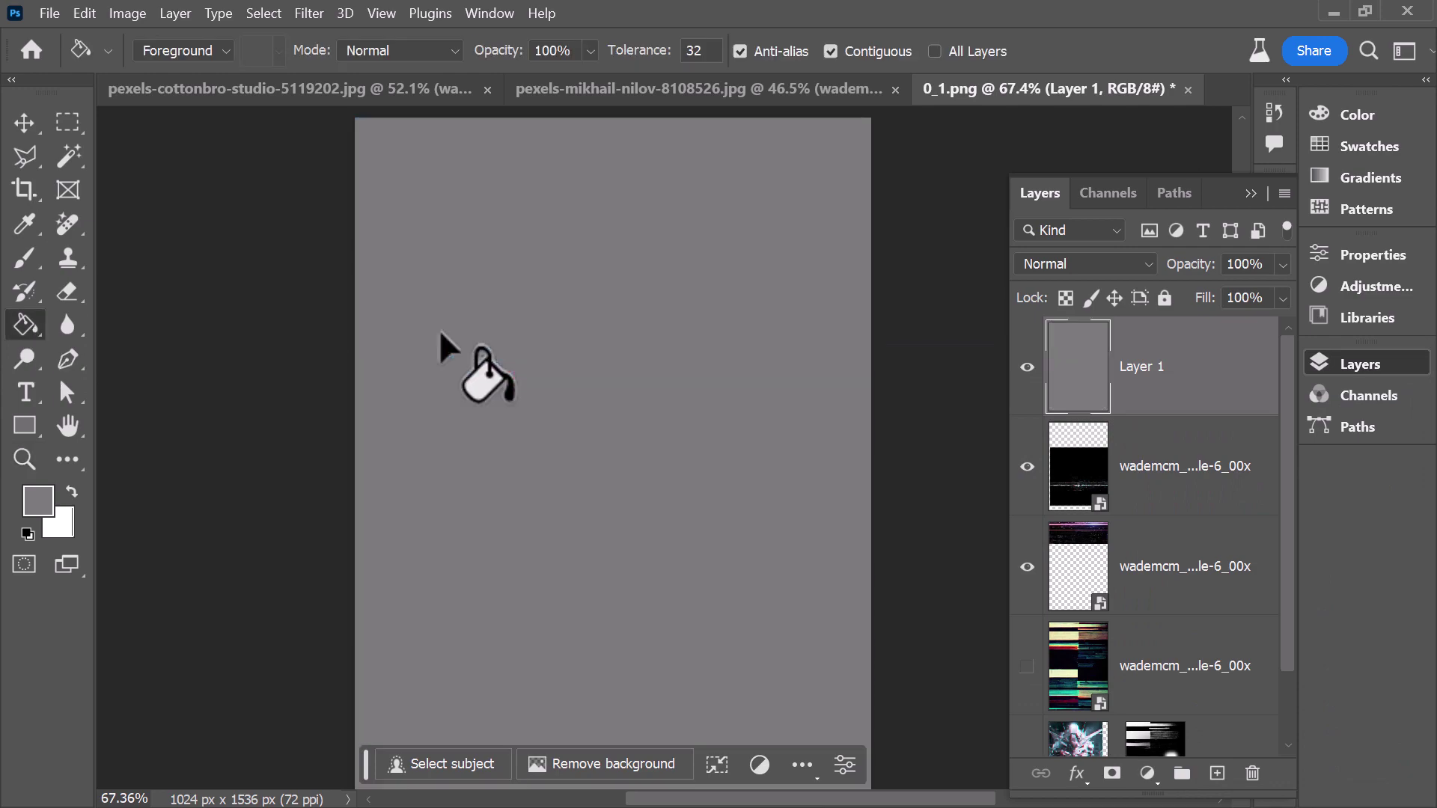
Open the Halftone Pattern filter from the Filter Gallery's Sketch group for the gray Layer 1.
left_click(313, 15)
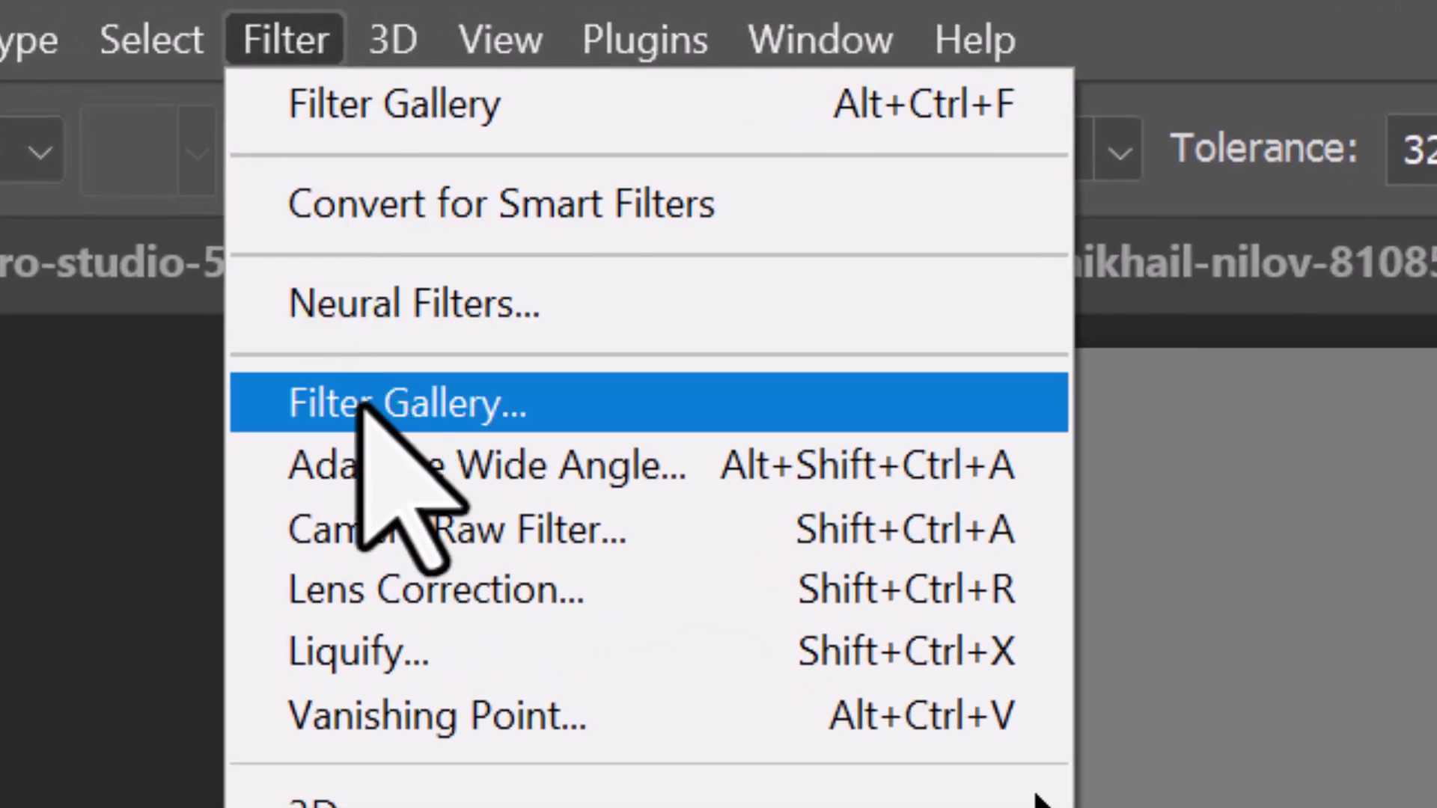
left_click(364, 408)
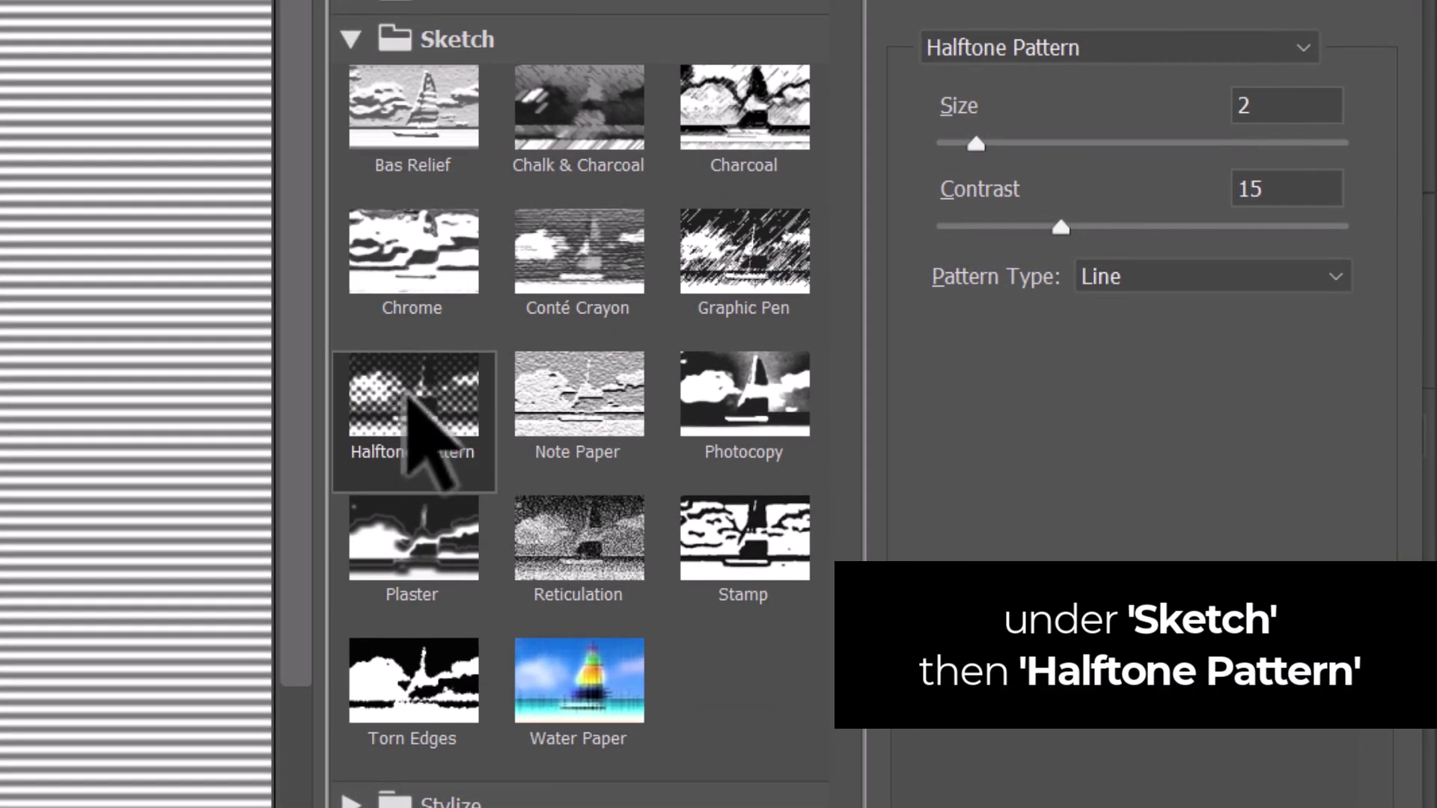
Try the Dot and Circle pattern types for the halftone, and return to Line.
left_click(1236, 281)
left_click(1212, 335)
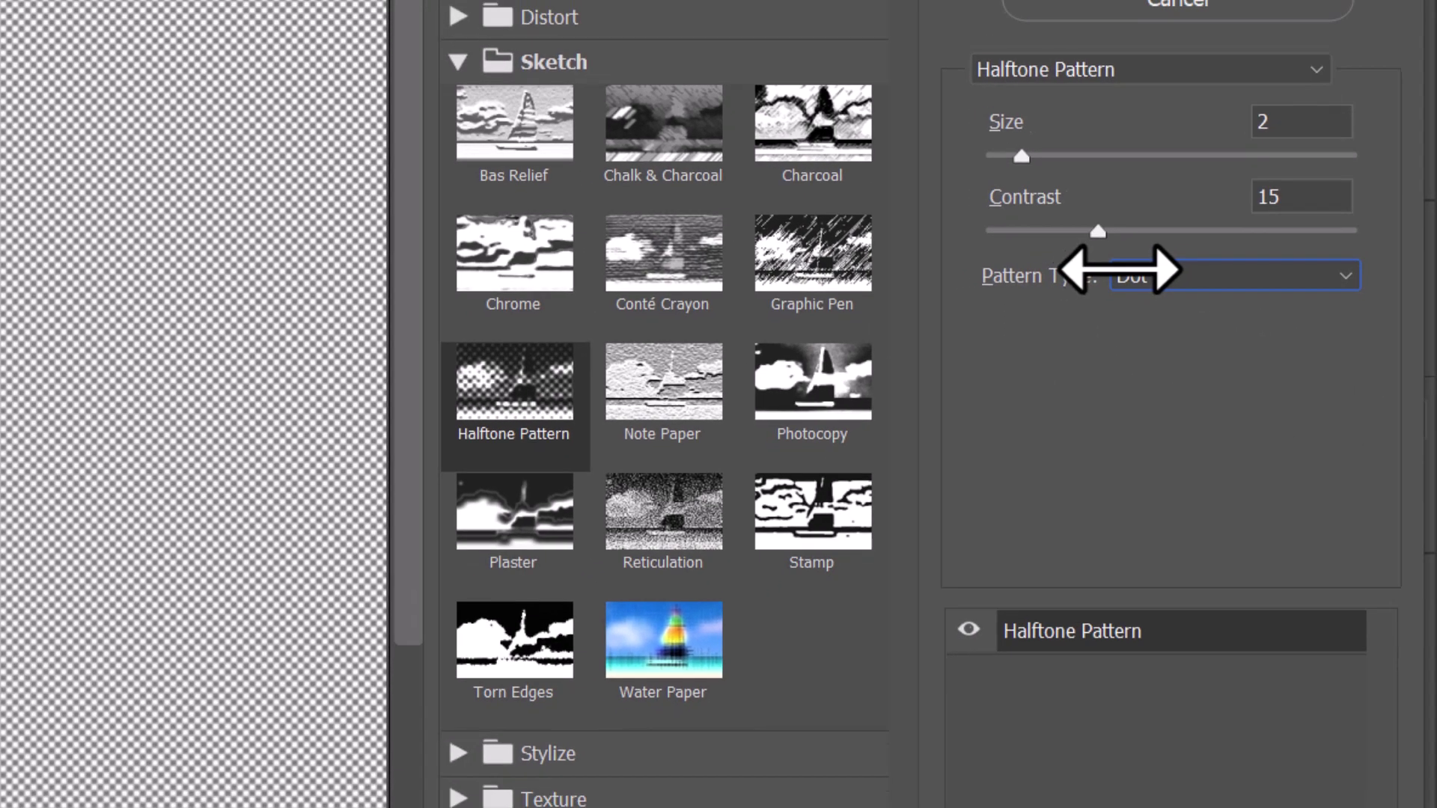
left_click(1135, 271)
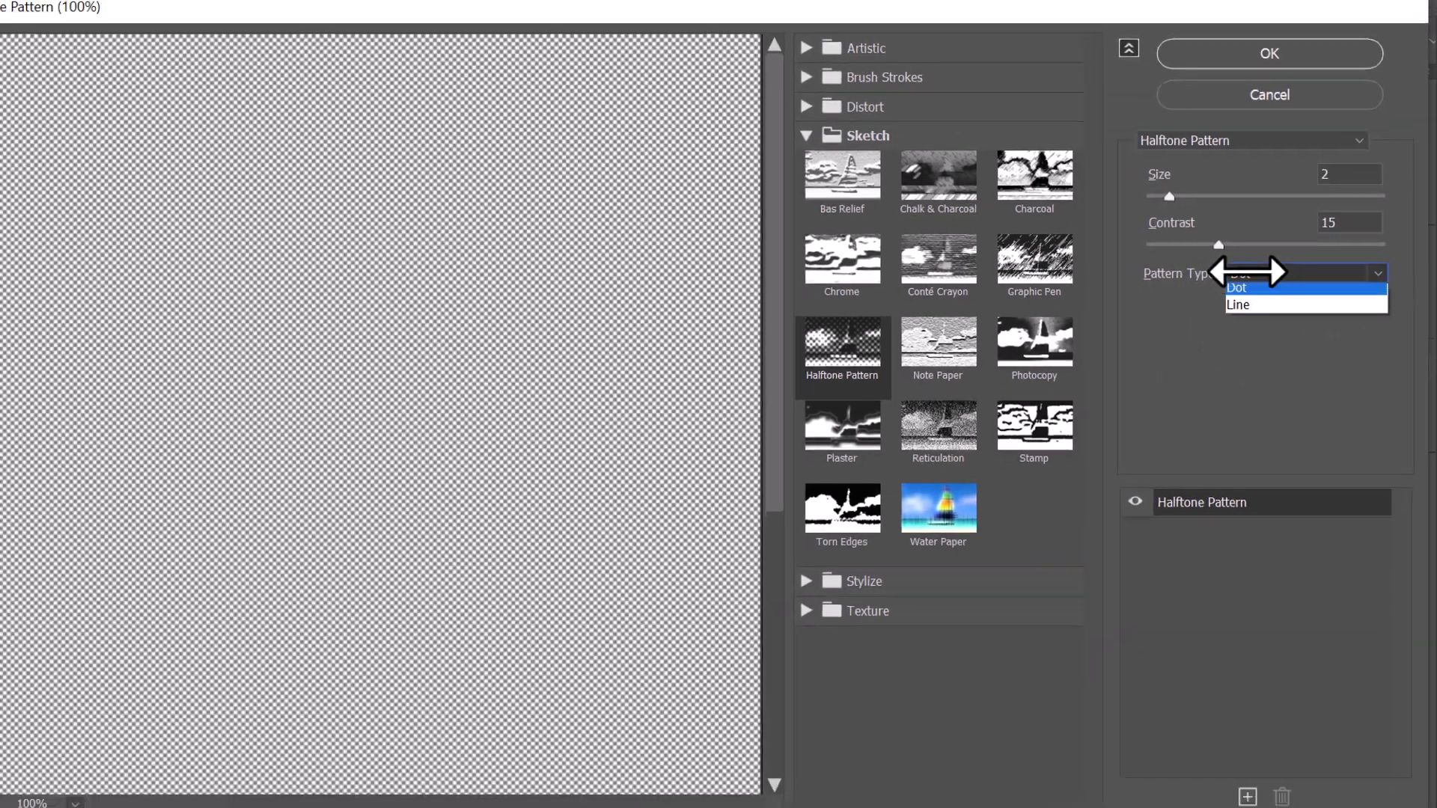
left_click(1151, 304)
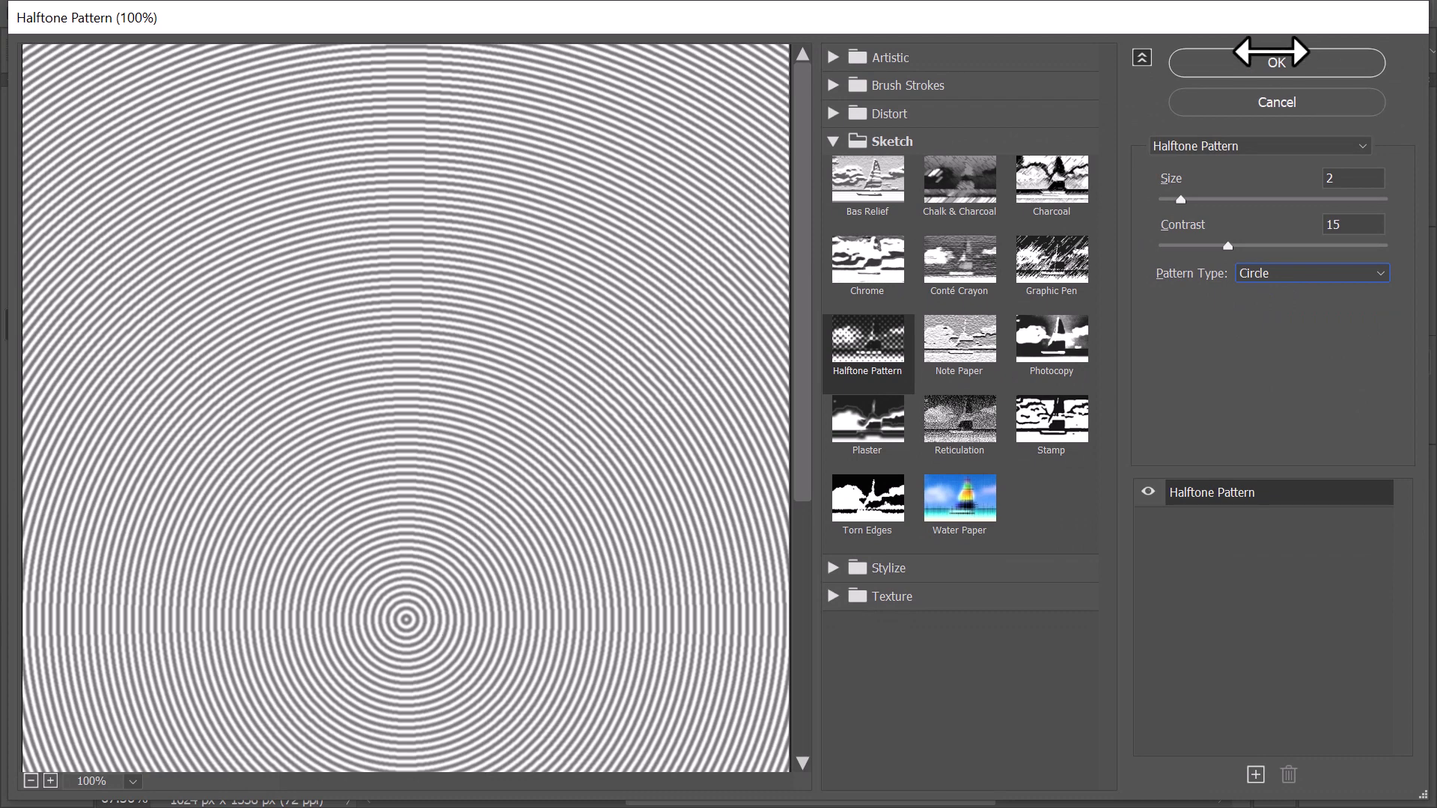
left_click(1277, 60)
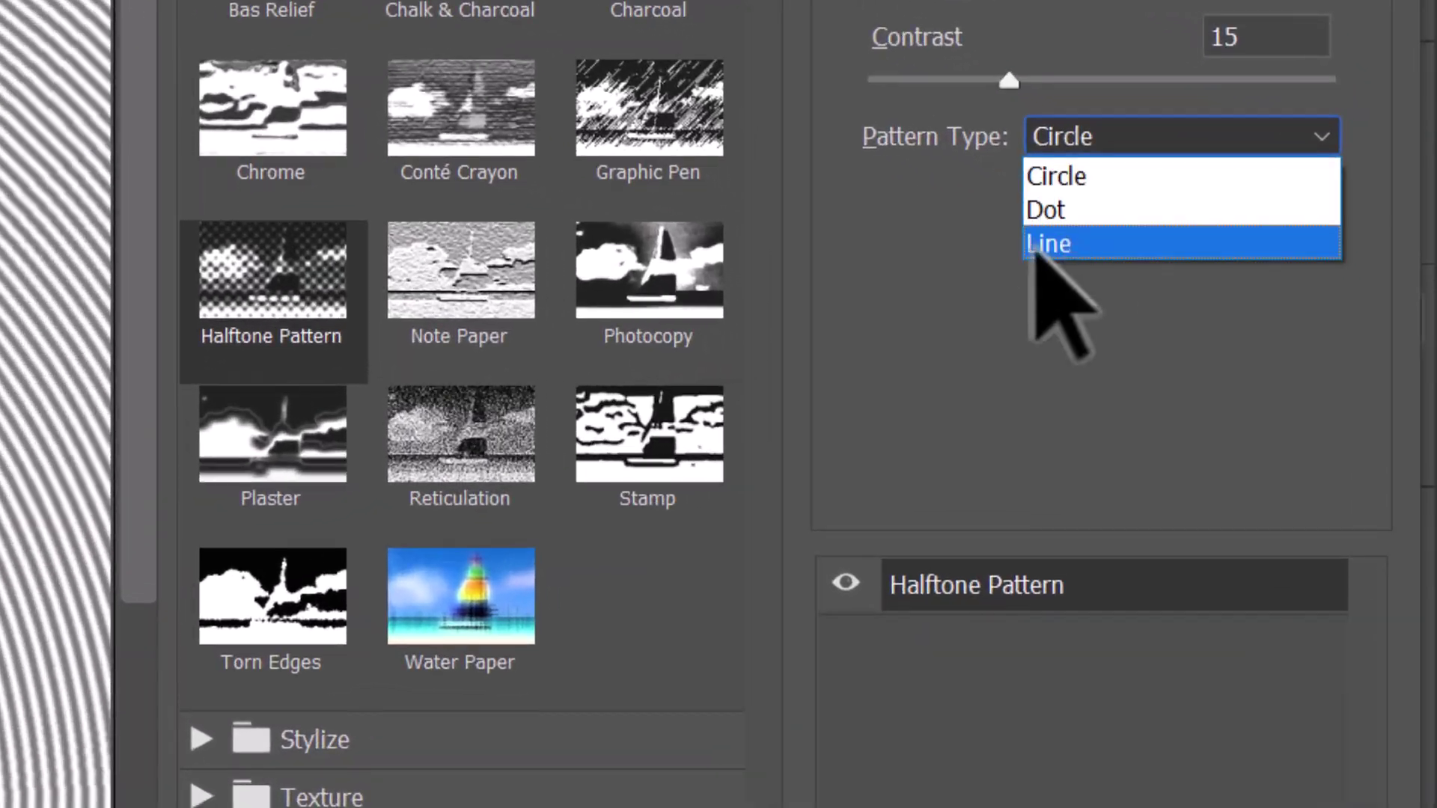
left_click(1068, 242)
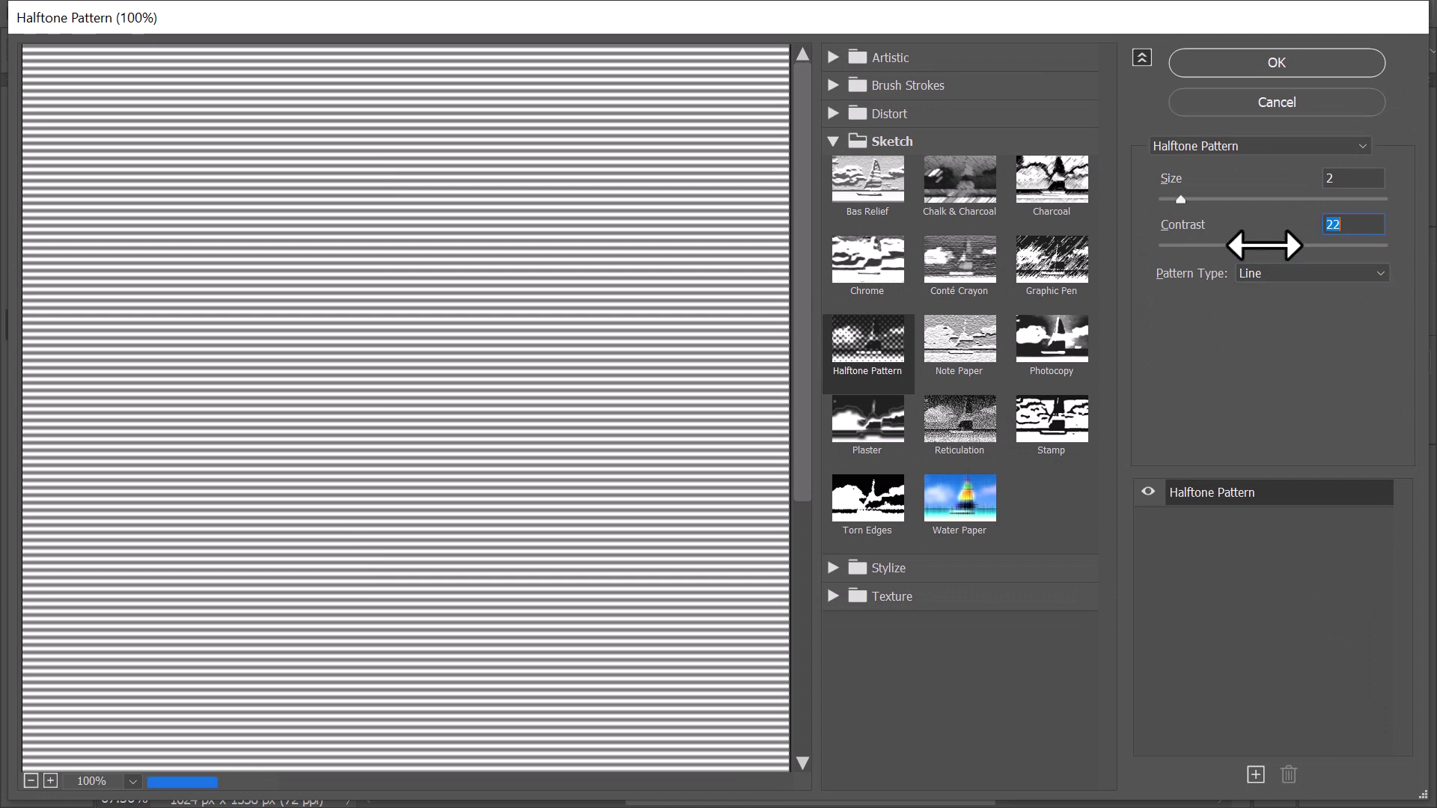
Try the halftone lines at size 1 with contrast 42 and at size 2 with contrast 49.
left_click_drag(1264, 245, 1345, 247)
left_click_drag(1180, 201, 1160, 202)
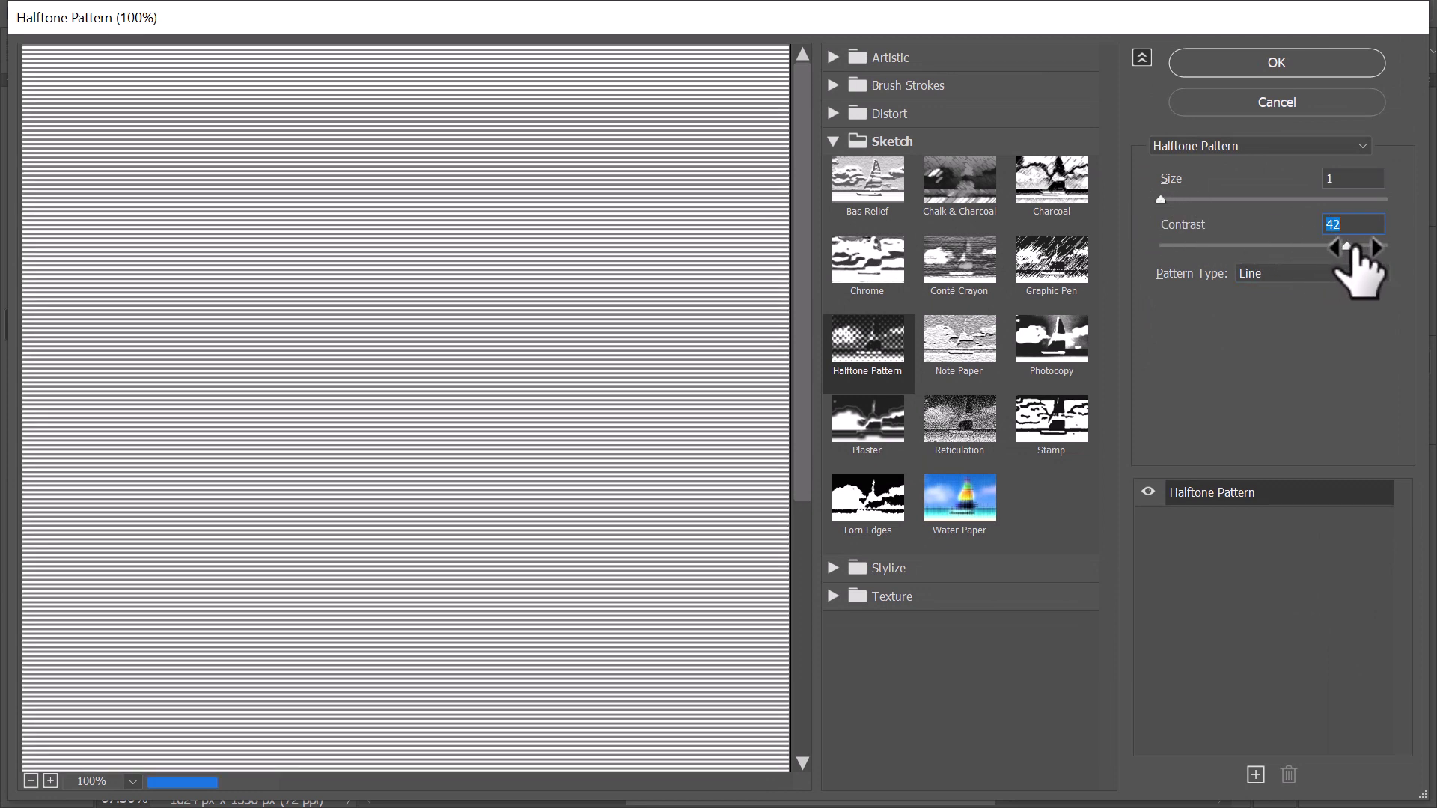
left_click_drag(1346, 247, 1383, 245)
left_click_drag(1159, 199, 1181, 197)
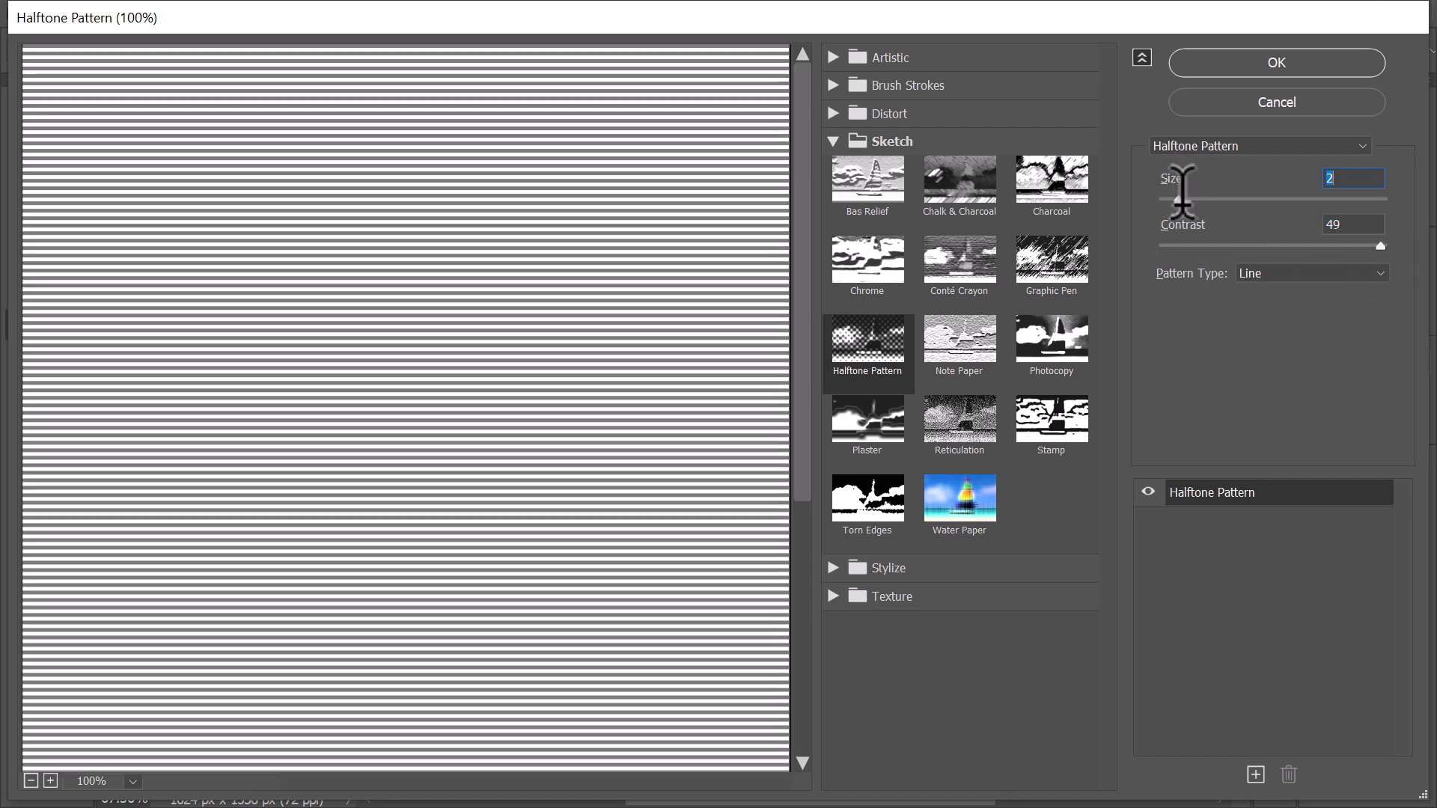
Set the halftone line pattern to contrast 8 and size 2, and apply the filter to Layer 1.
left_click_drag(1299, 240, 1192, 244)
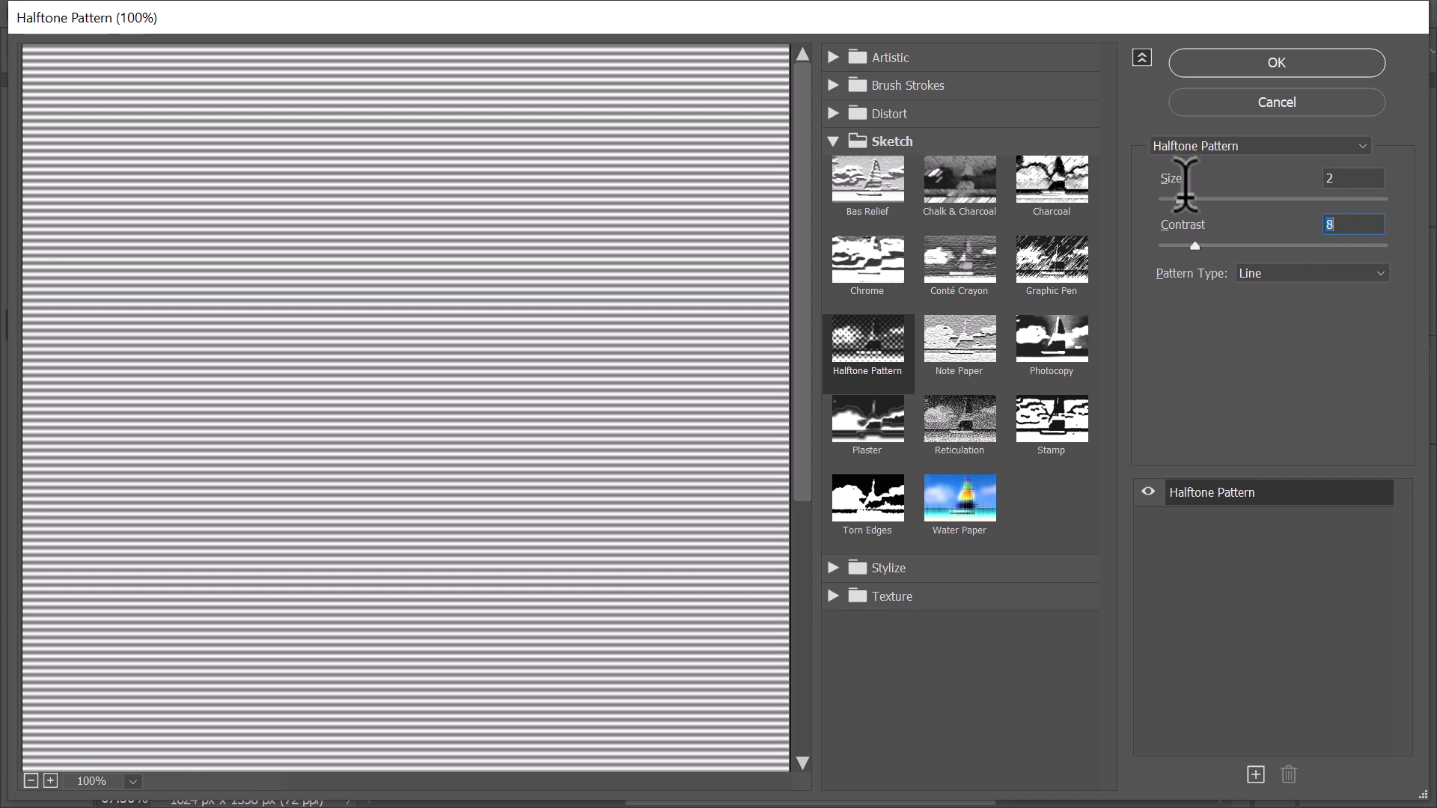
left_click_drag(1200, 197, 1179, 197)
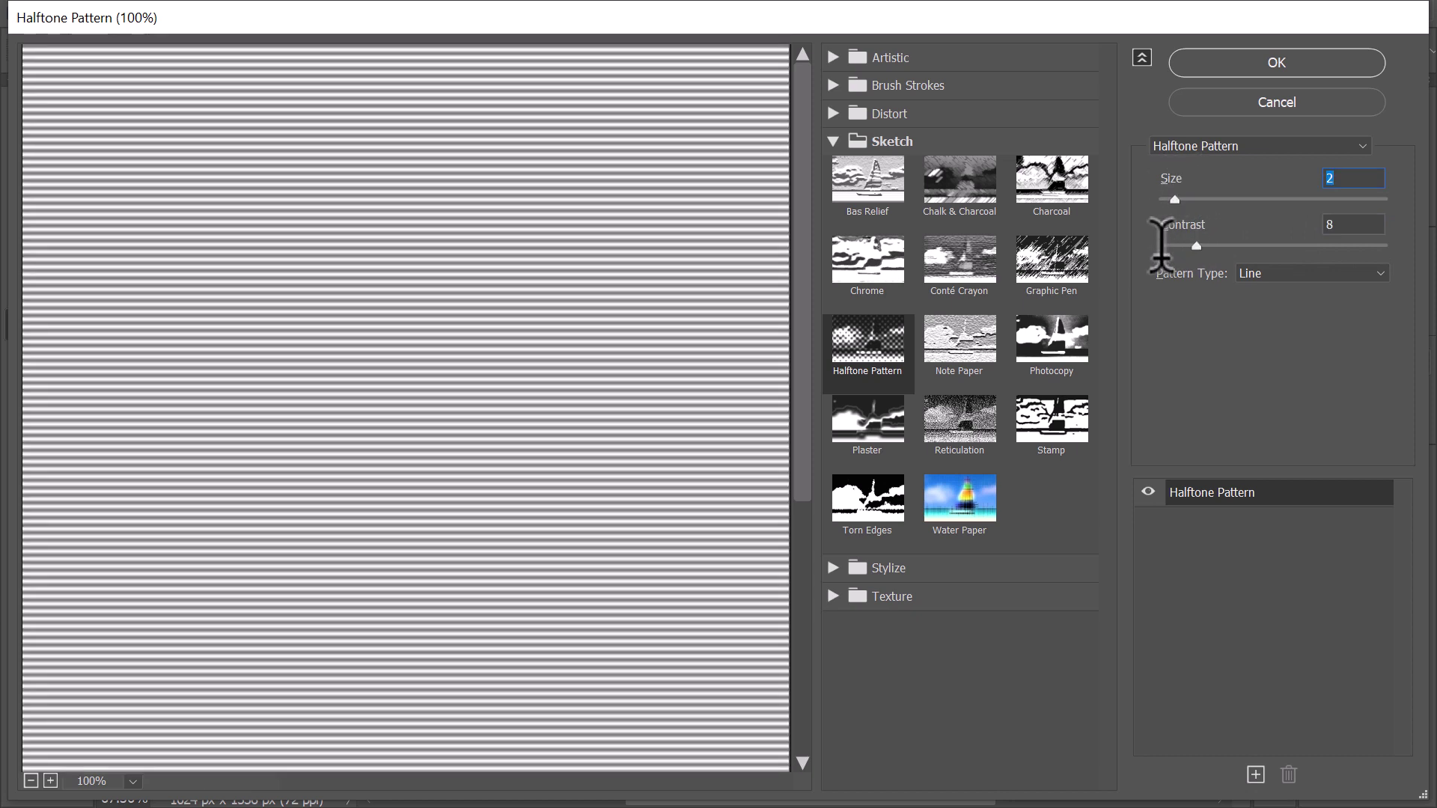
left_click(1264, 44)
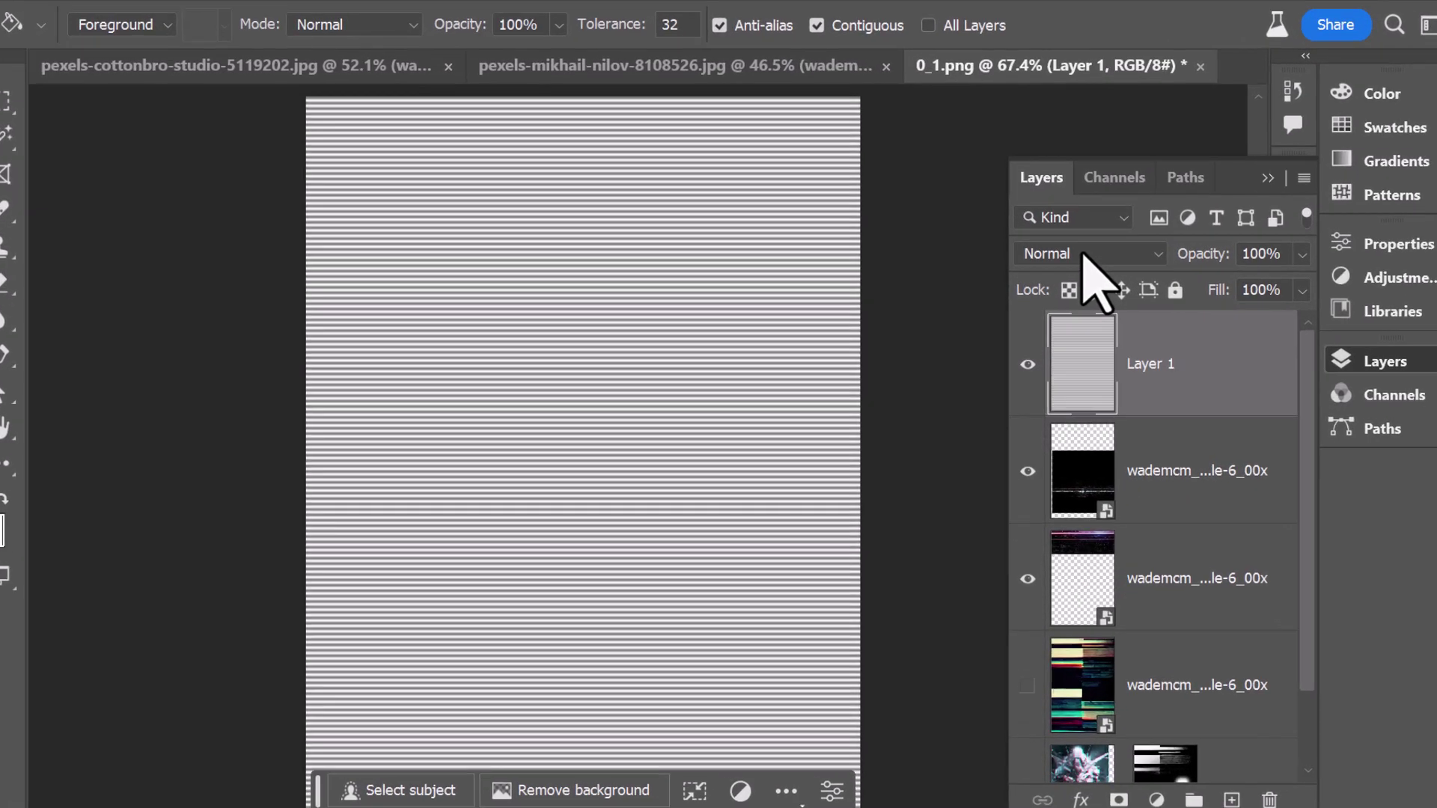
Try the Vivid Light blend mode on the scanline Layer 1 with its fill at 35%.
left_click(1077, 263)
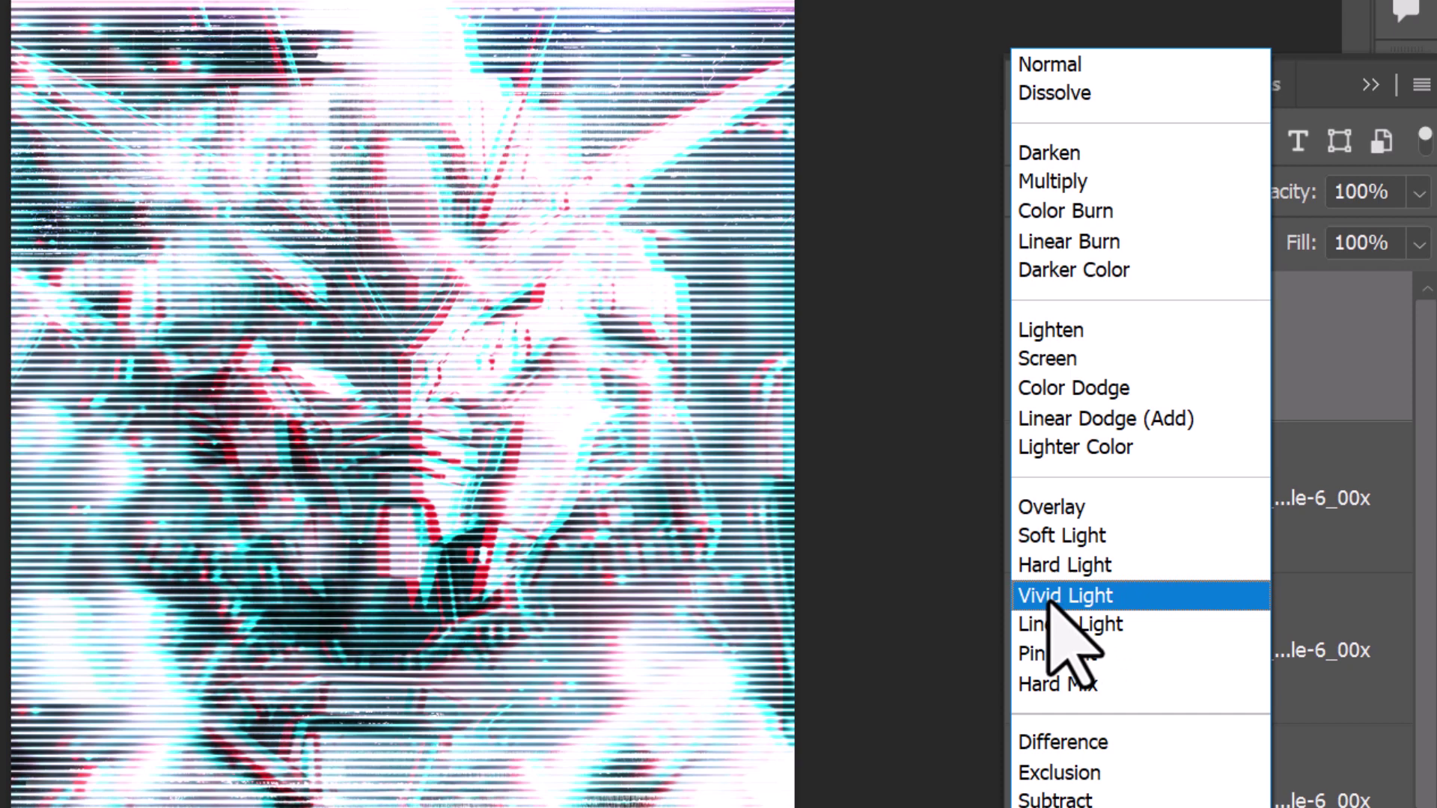
left_click(1047, 604)
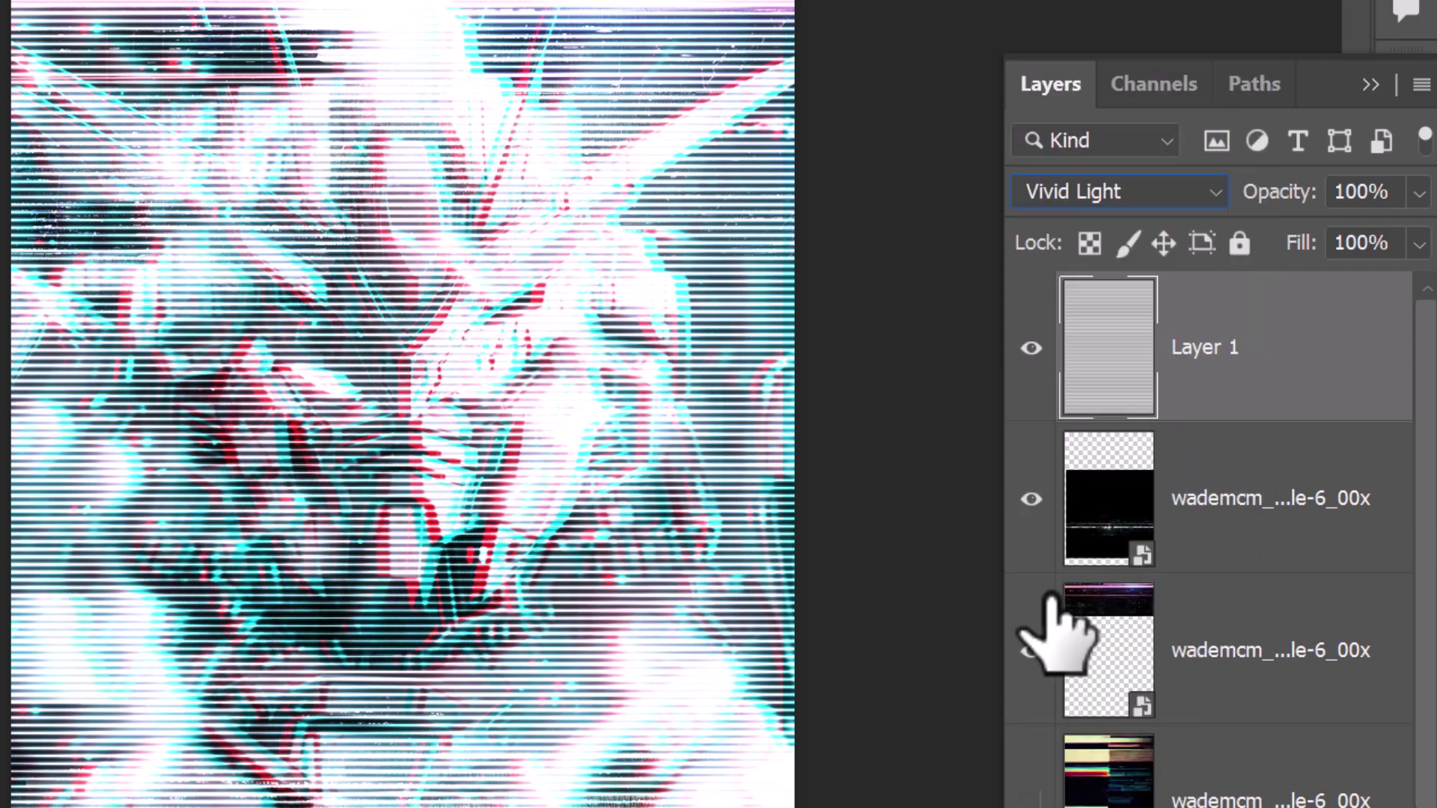
left_click(1419, 244)
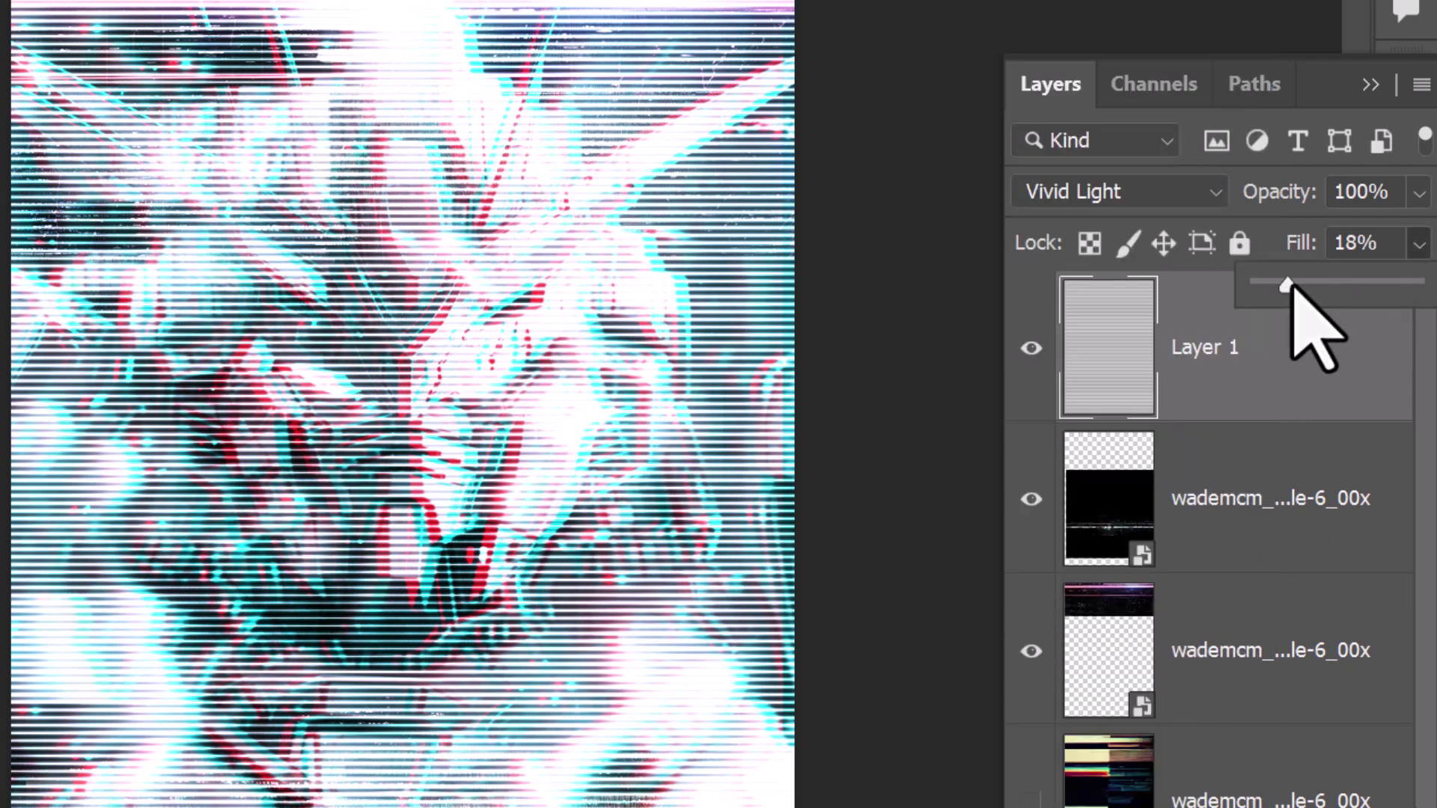
left_click_drag(1292, 284, 1310, 284)
Try the Hard Light blend mode on the scanline Layer 1 with its fill at 12%.
left_click(1137, 190)
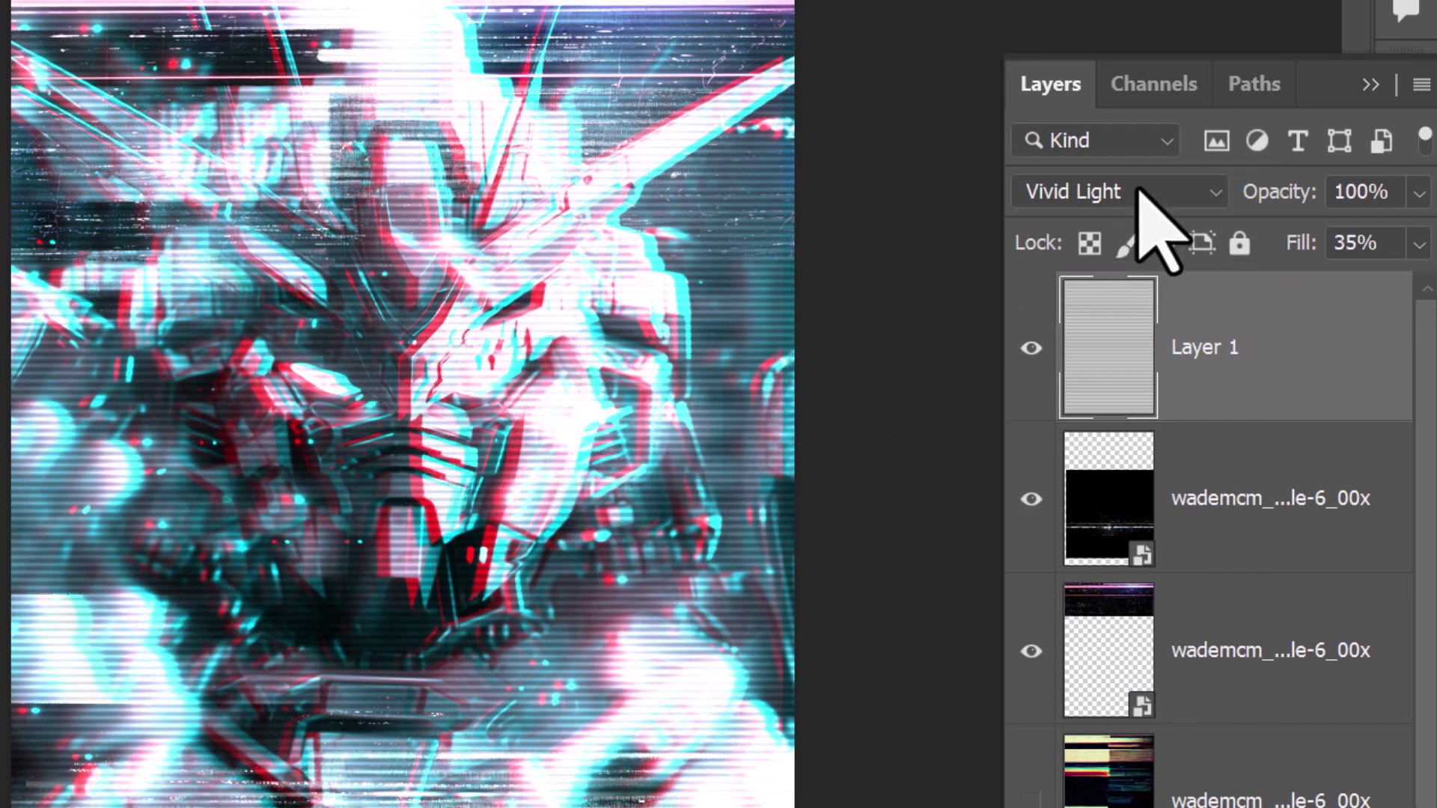
left_click(1138, 191)
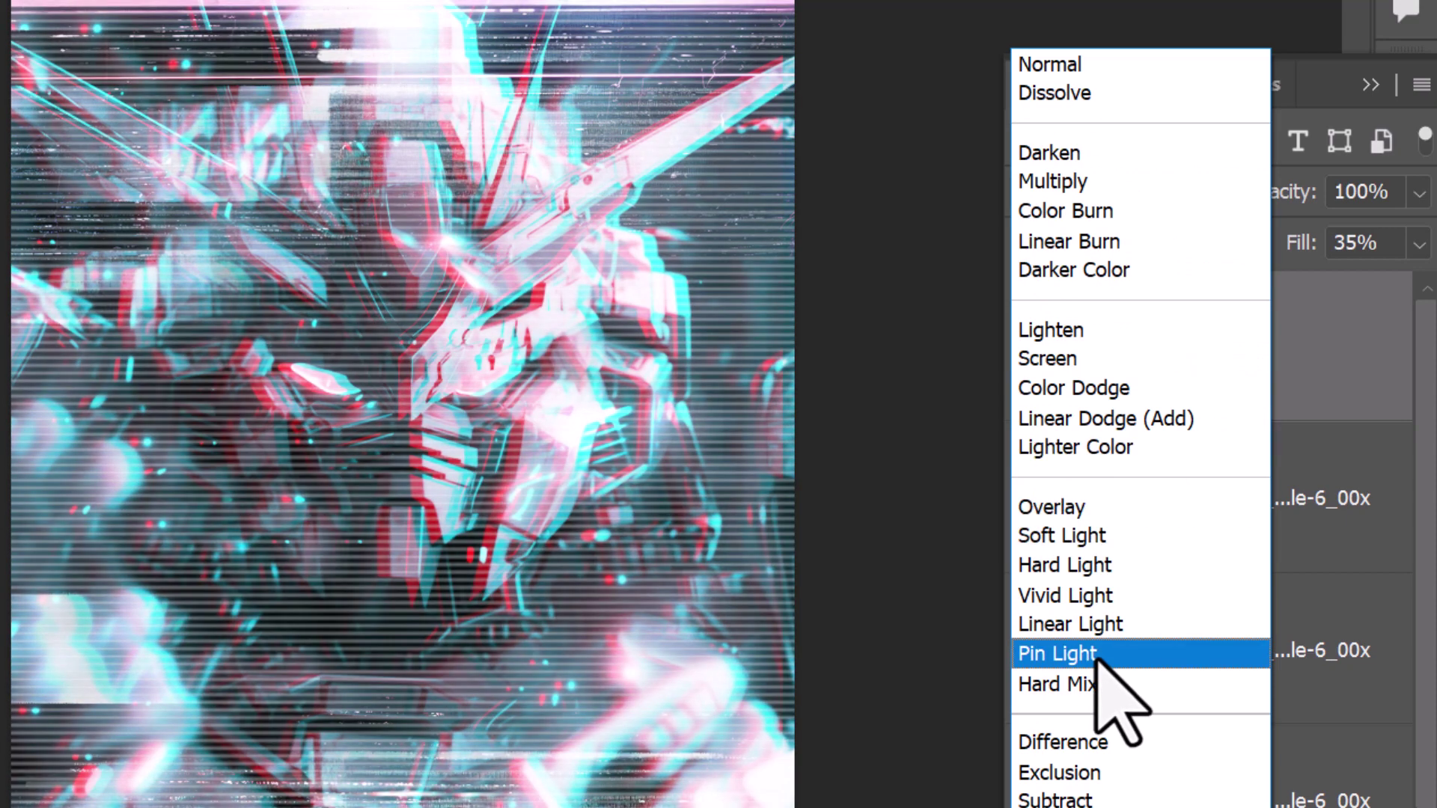
left_click(1094, 567)
left_click_drag(1413, 246, 1252, 256)
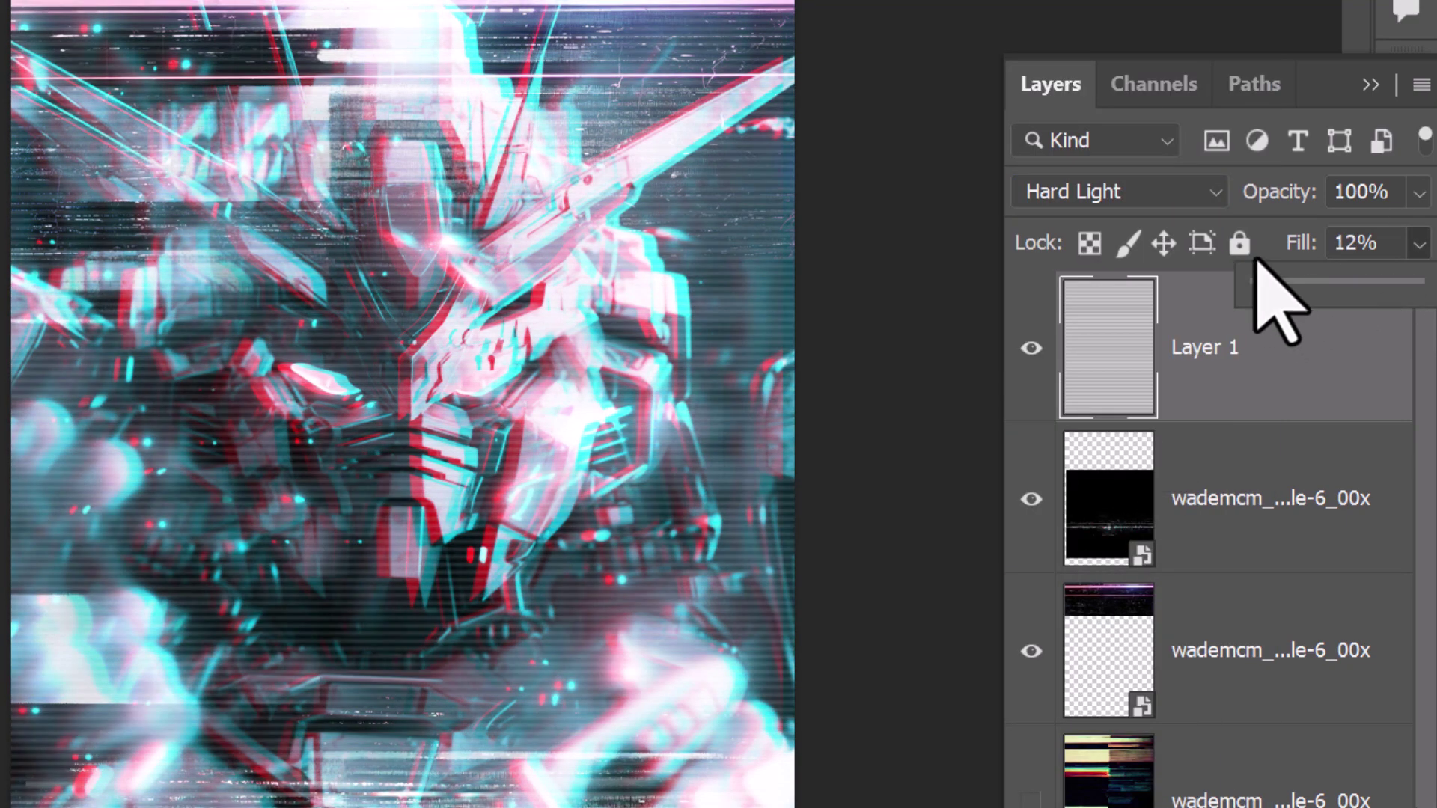
Try the Overlay blend mode on the scanline Layer 1 with 50% fill, and inspect the lines over the mech's face.
left_click(1139, 192)
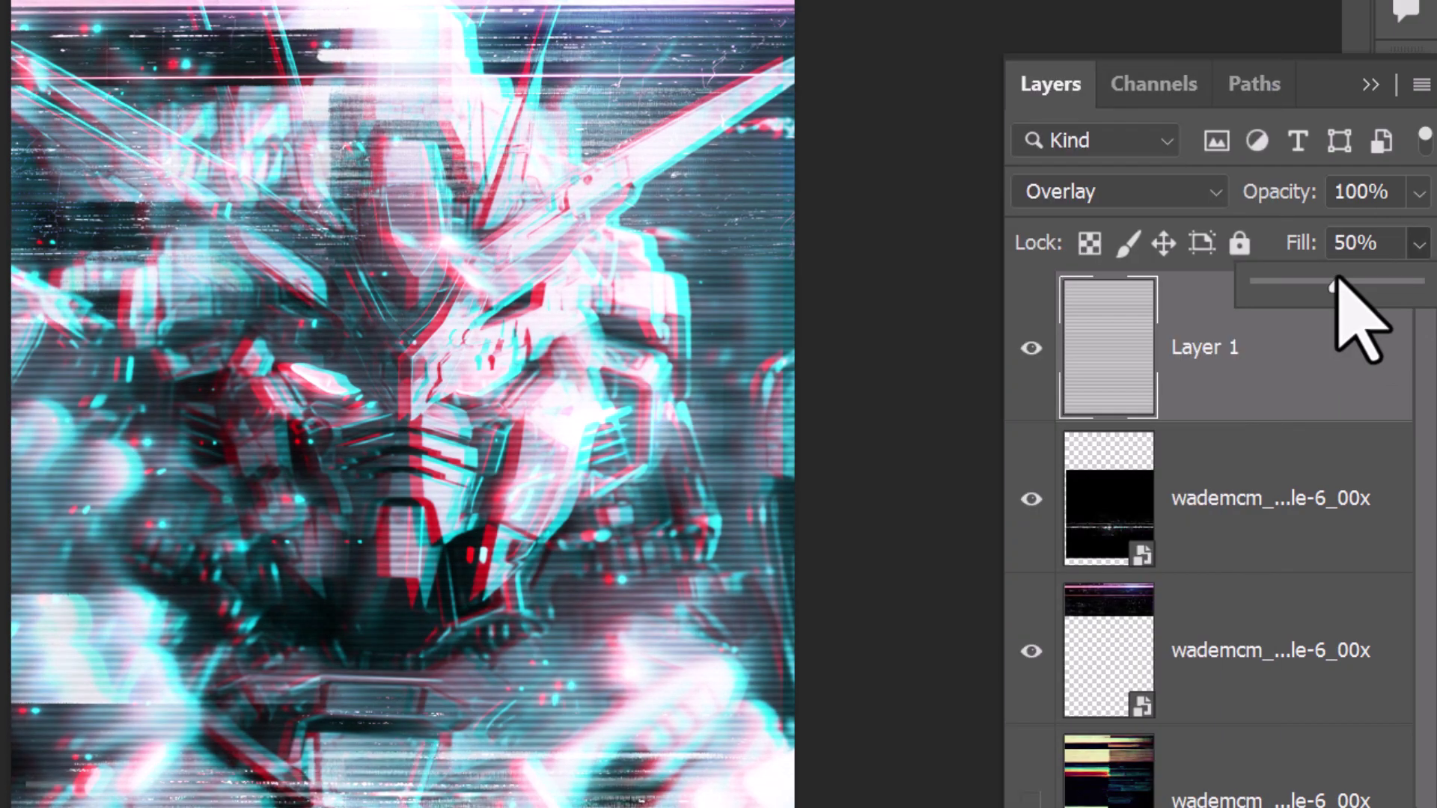
key("z")
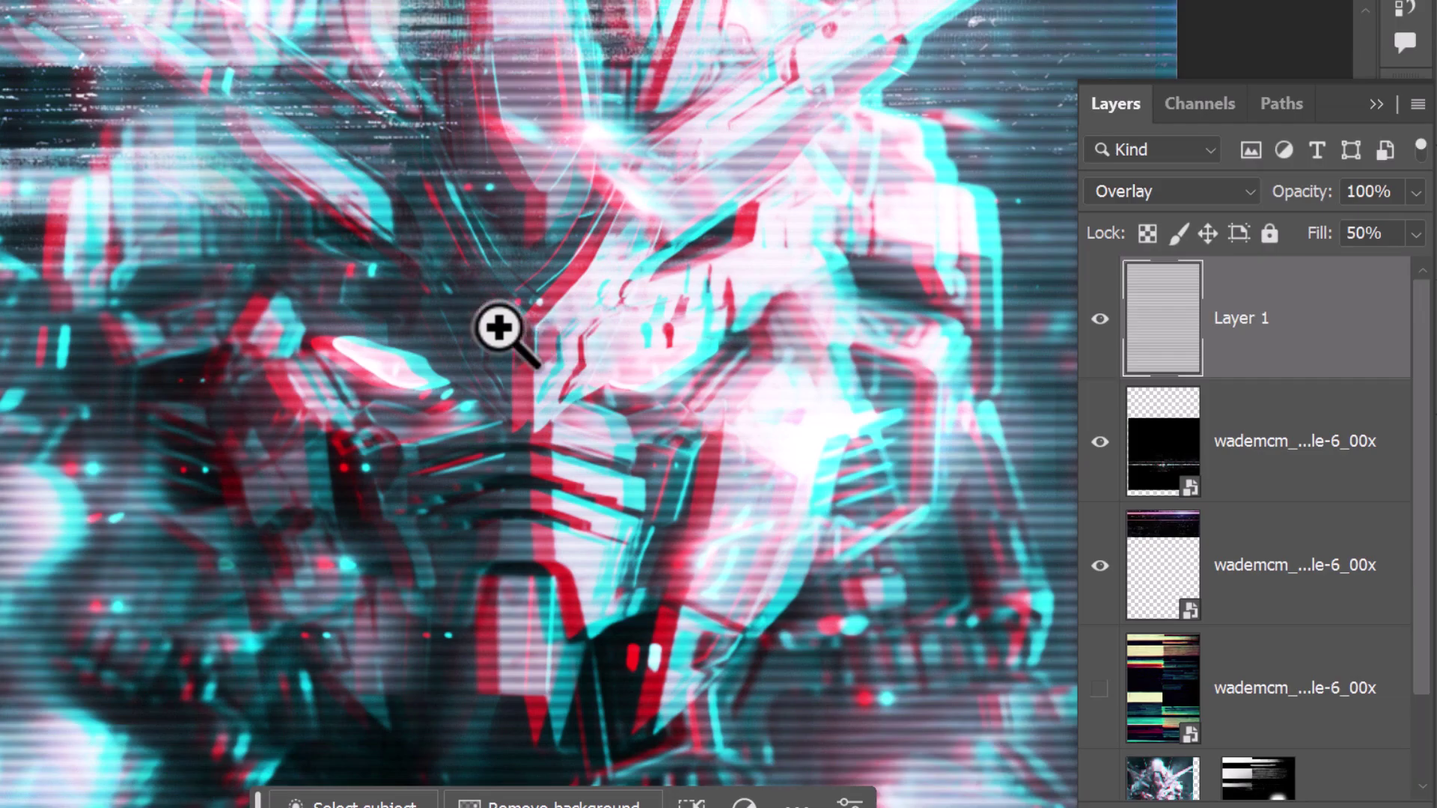
left_click_drag(554, 383, 517, 353)
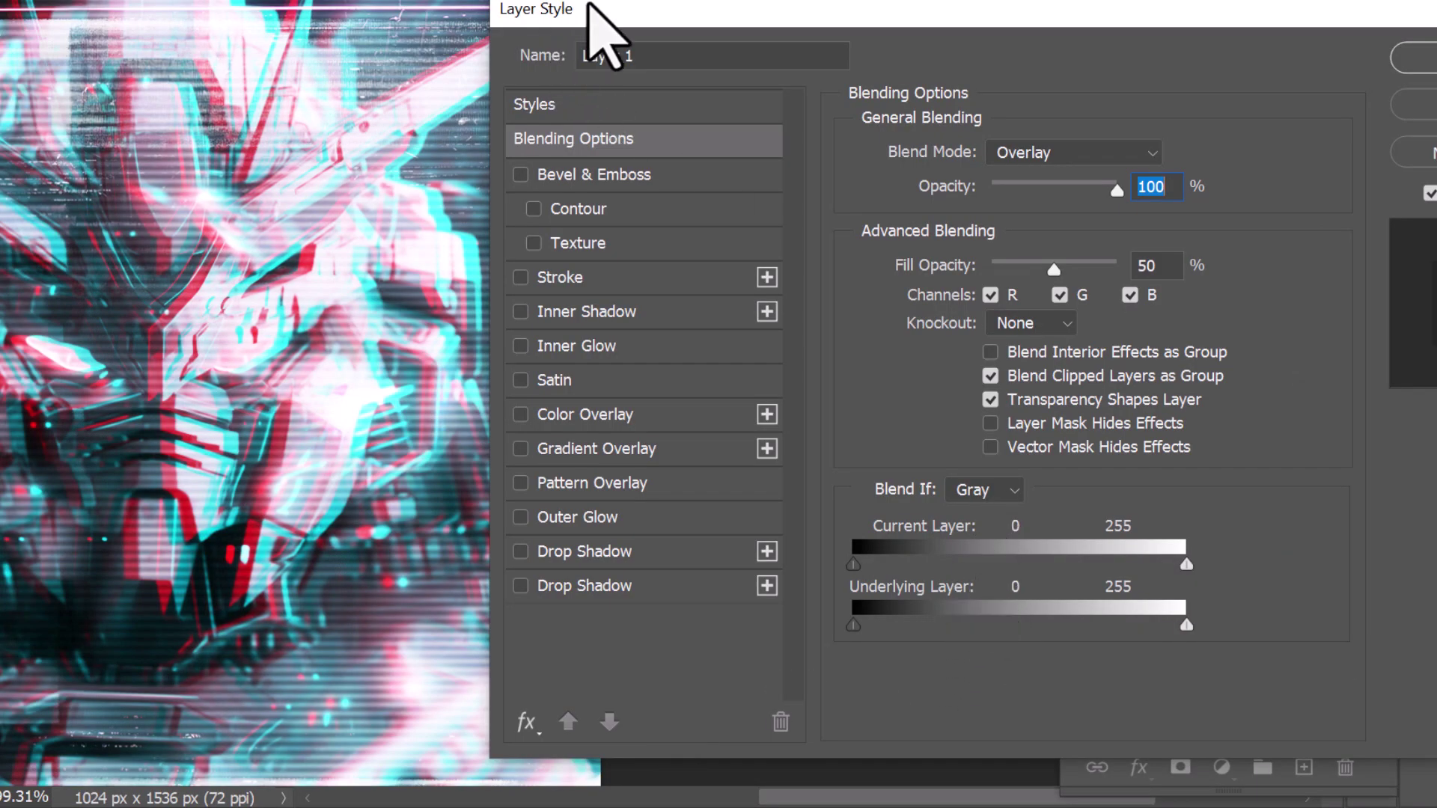
Split Layer 1's Blend If black slider for the underlying layer to 65 / 149, and apply the blending options.
left_click_drag(588, 4, 646, 5)
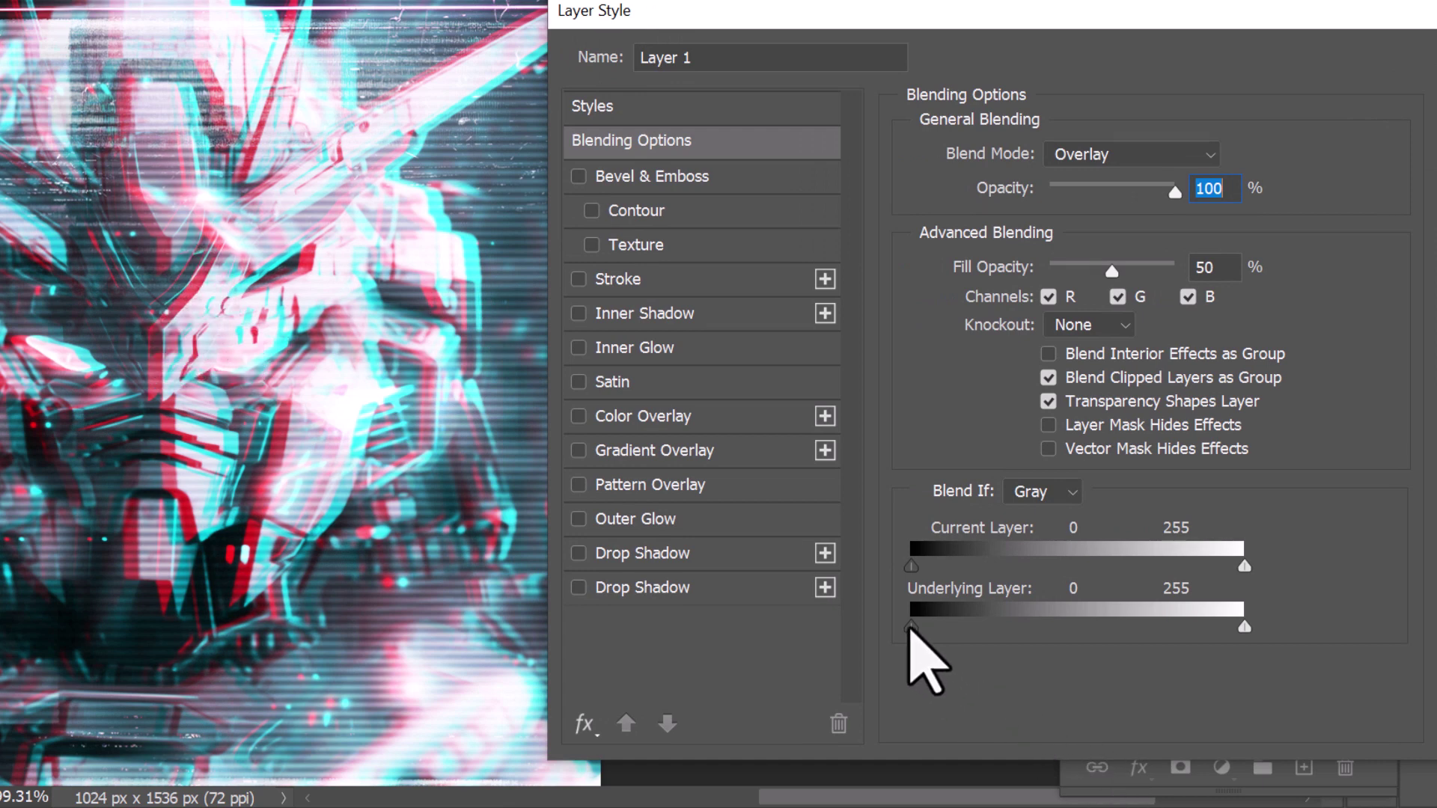
left_click_drag(927, 627, 1027, 627)
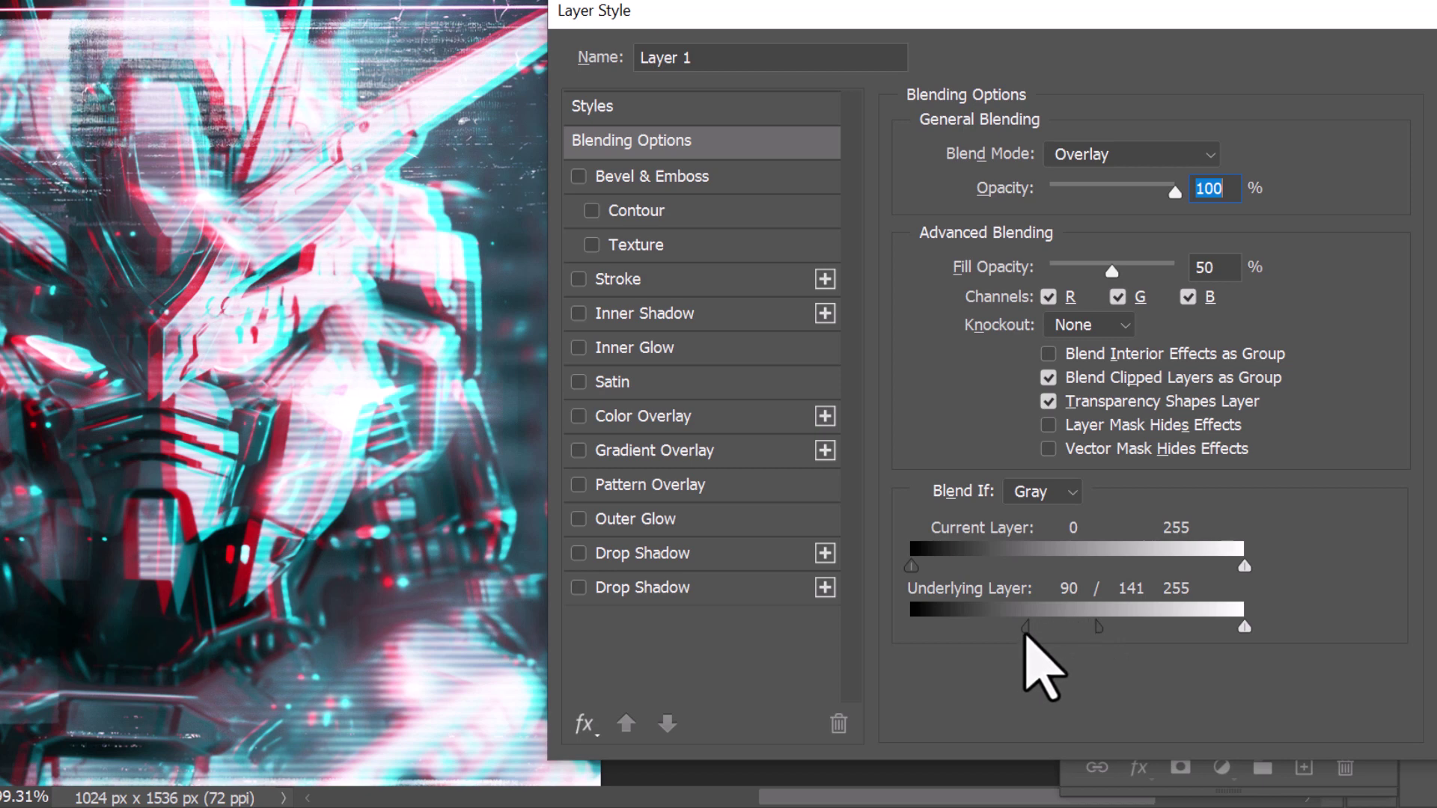
mouse_move(967, 642)
left_mouse_down()
mouse_move(1012, 634)
mouse_move(981, 642)
left_mouse_up()
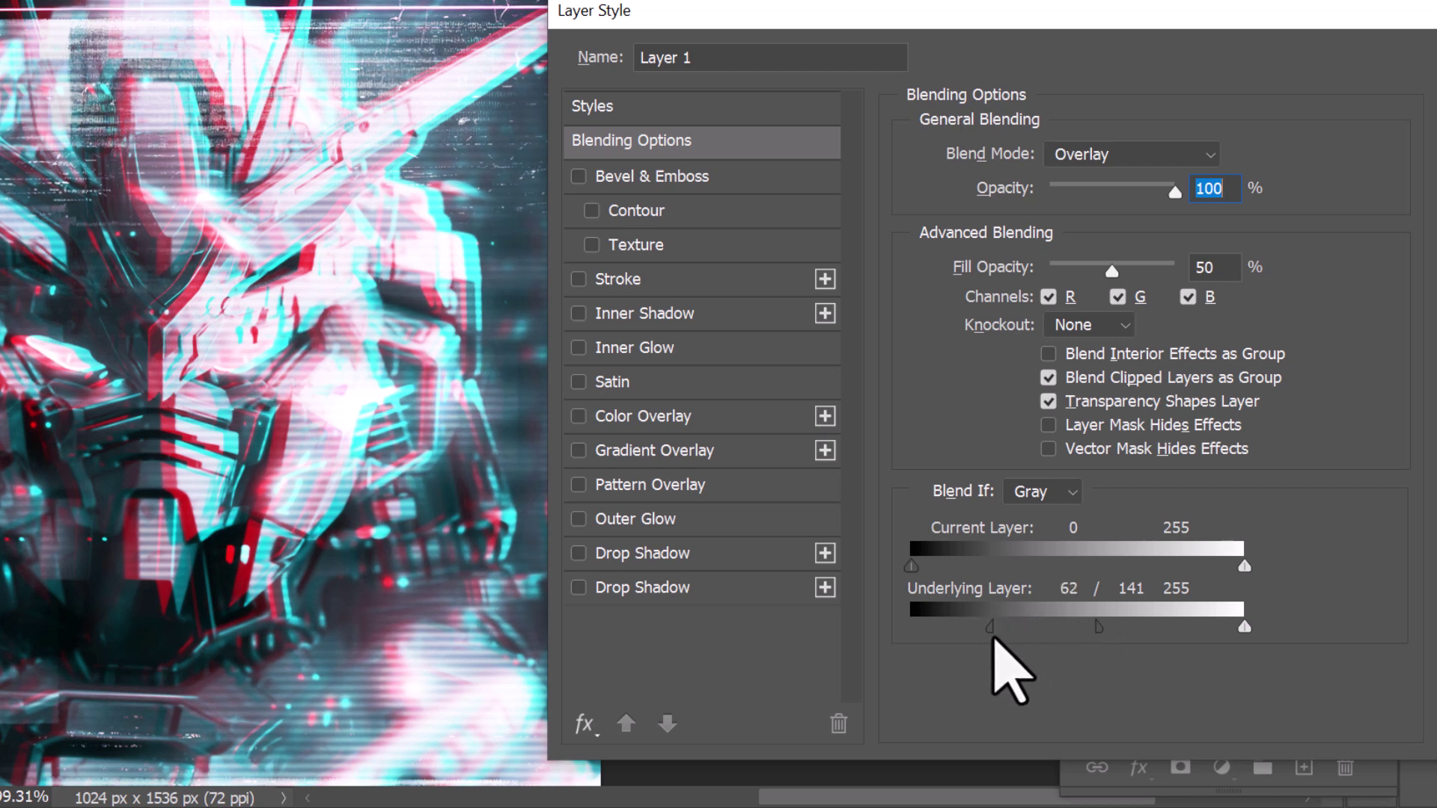
left_click_drag(1105, 627, 1117, 628)
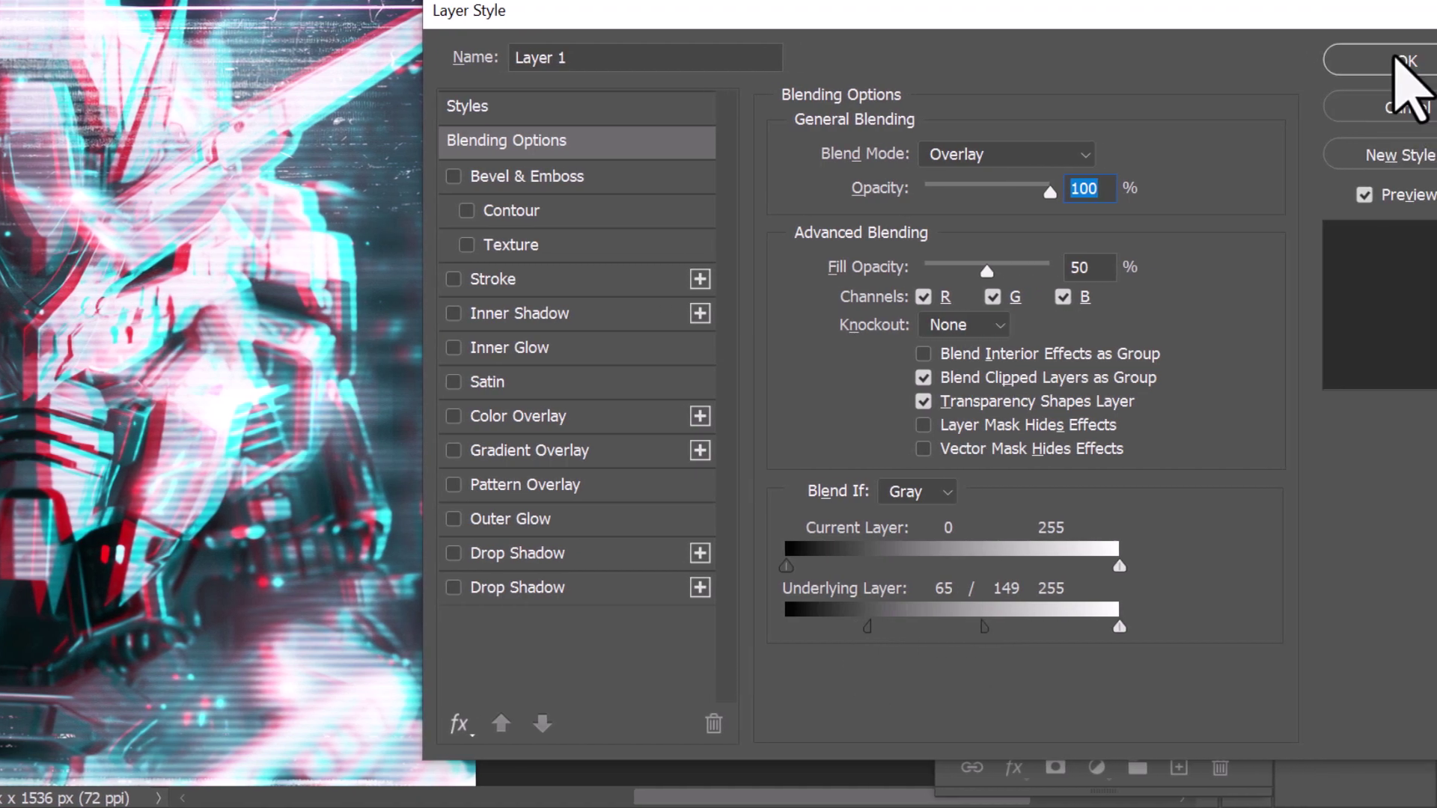
left_click(1393, 58)
Set Layer 1's blend mode to Color Dodge and its fill to 33%.
left_click_drag(206, 282, 397, 222)
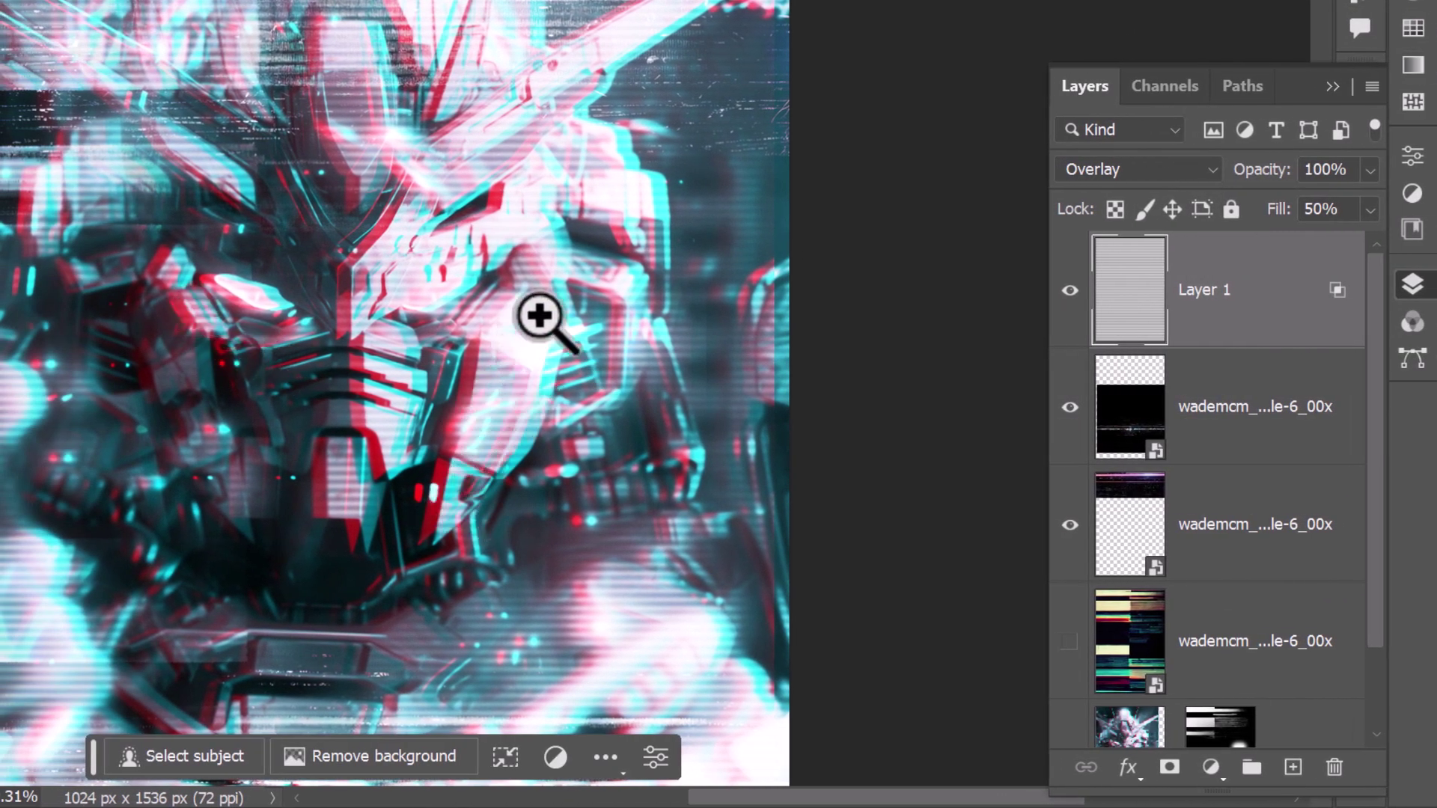
left_click(1180, 169)
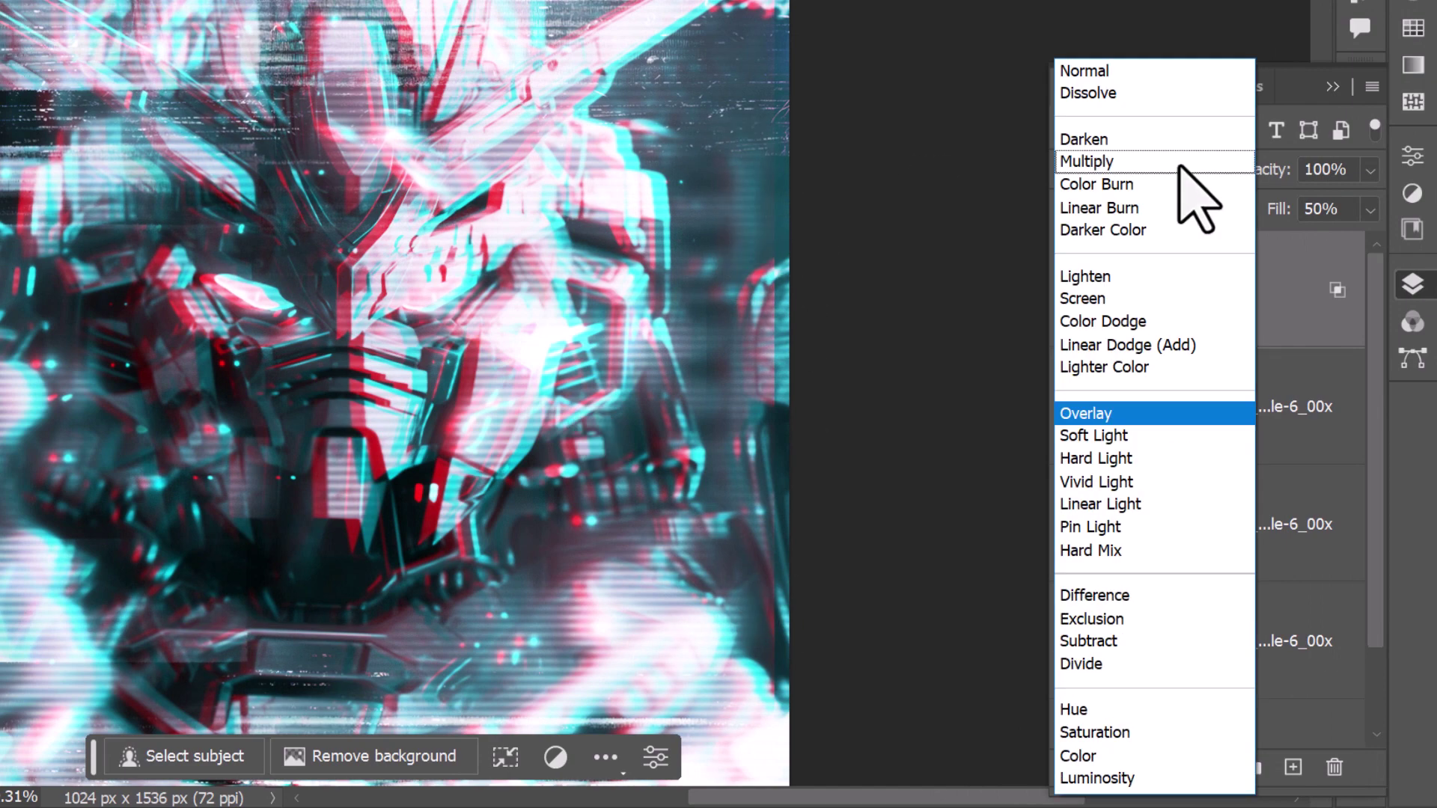
left_click(1144, 322)
left_click(1369, 210)
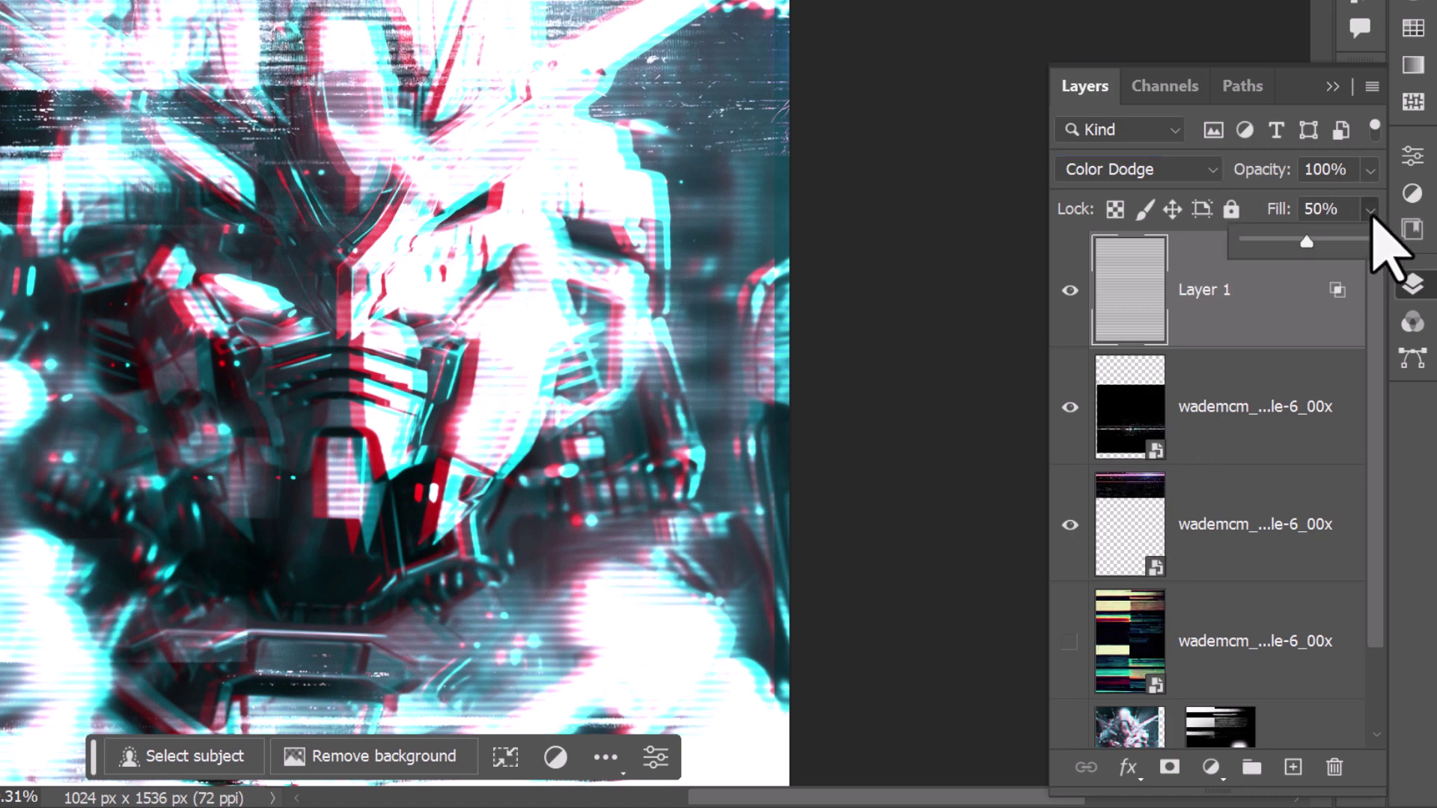
left_click_drag(1264, 247, 1271, 248)
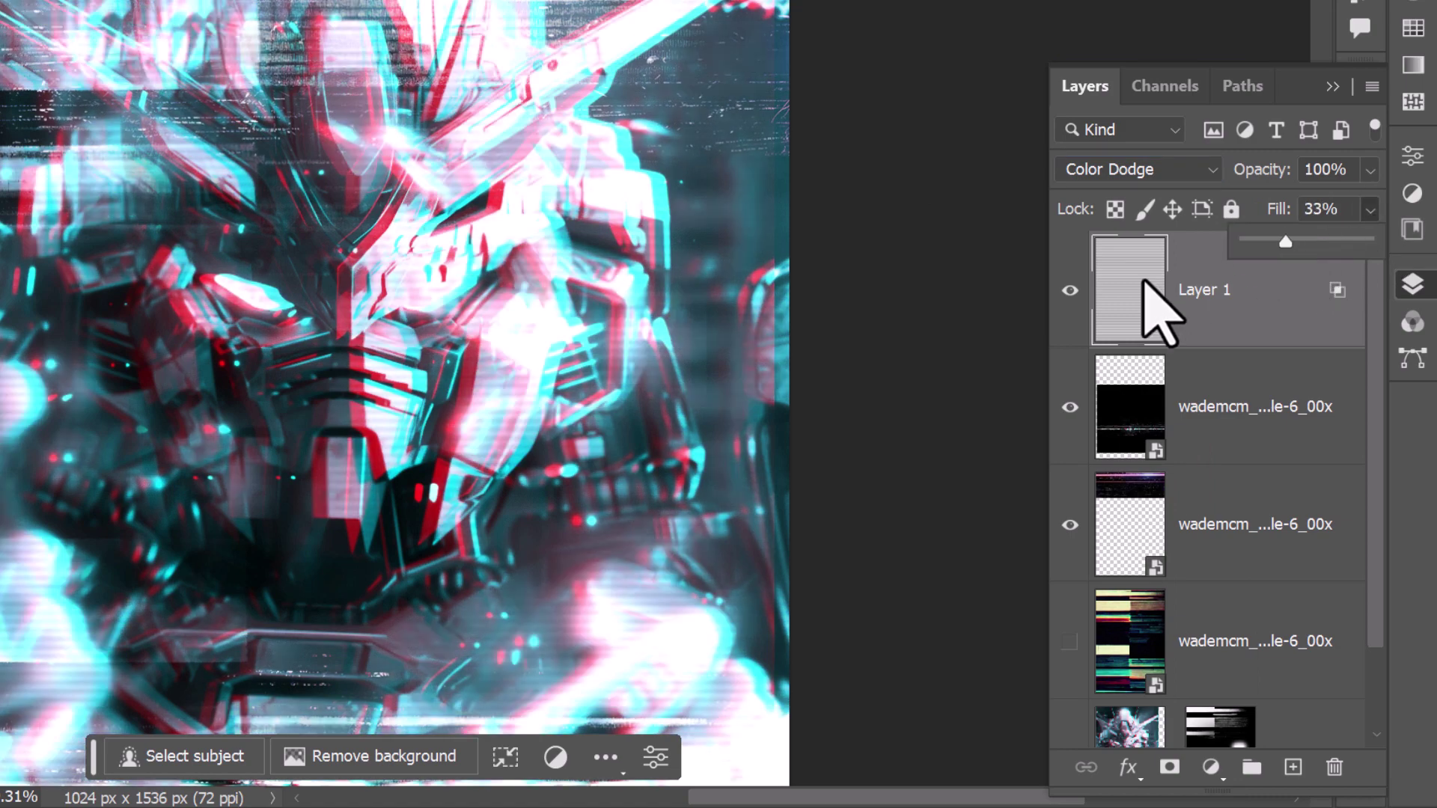
Change the mech image's scanline Layer 1 to Overlay blending, fine-tune its fill, and inspect the lines over the artwork.
left_click_drag(614, 422, 552, 414)
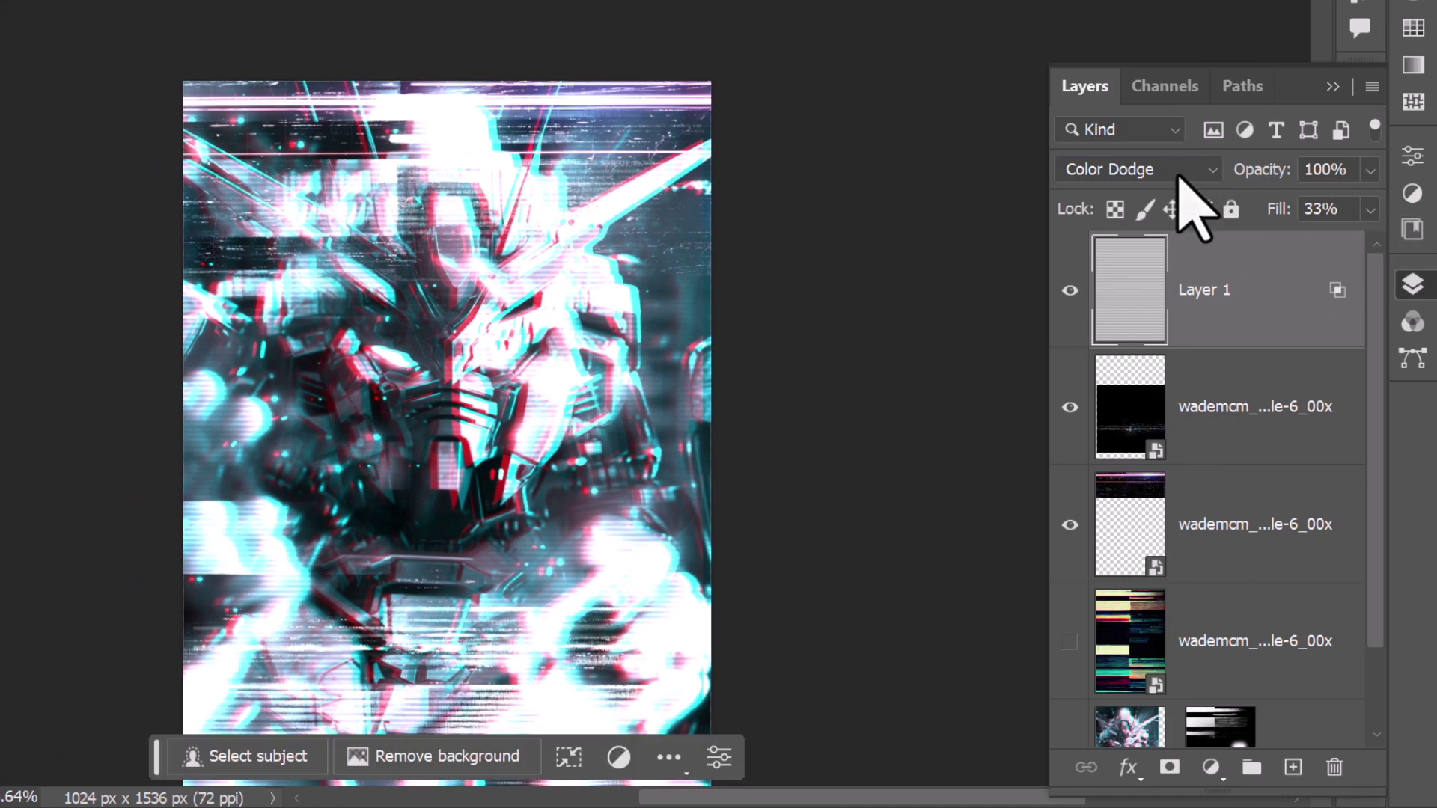
left_click(1178, 176)
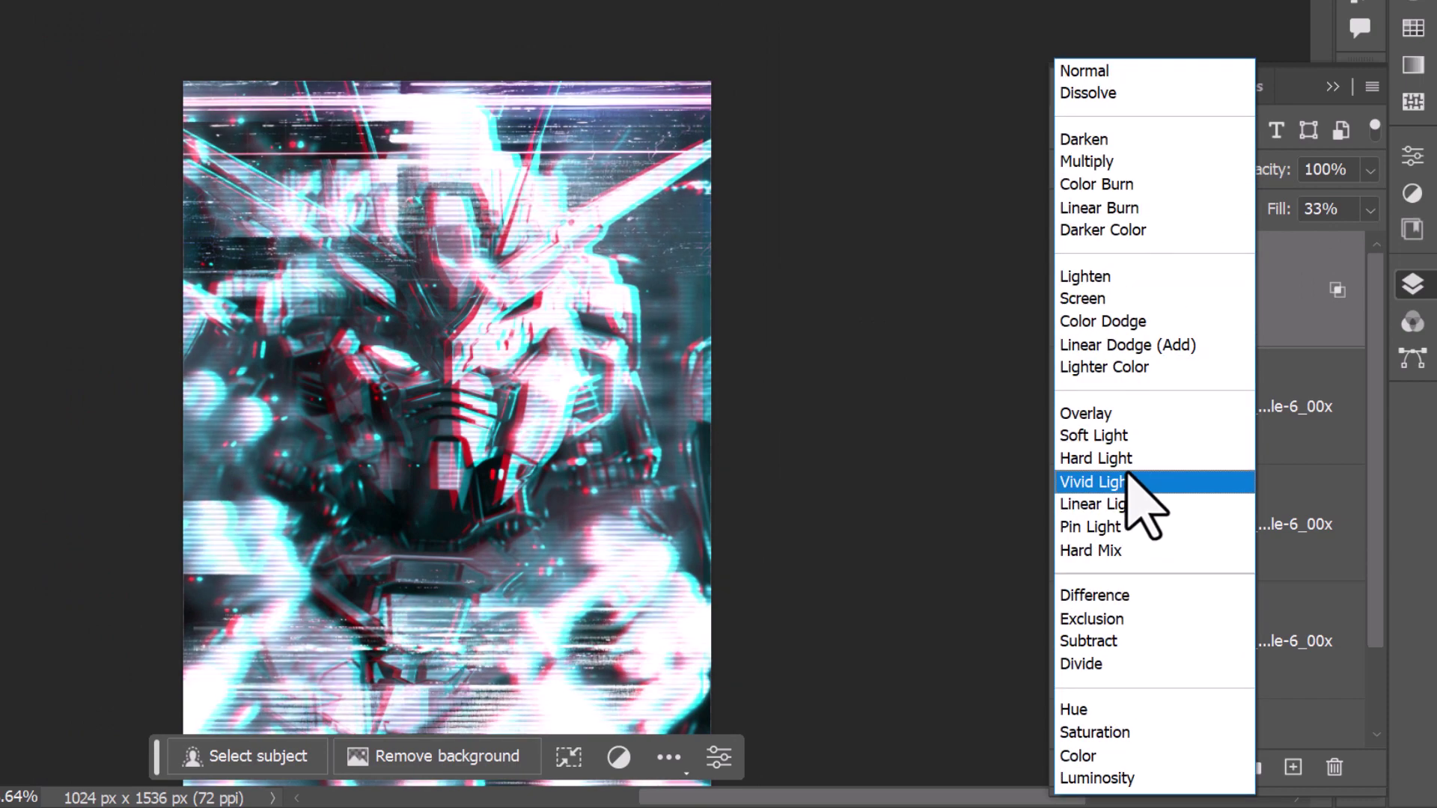
left_click(1127, 416)
left_click(1368, 211)
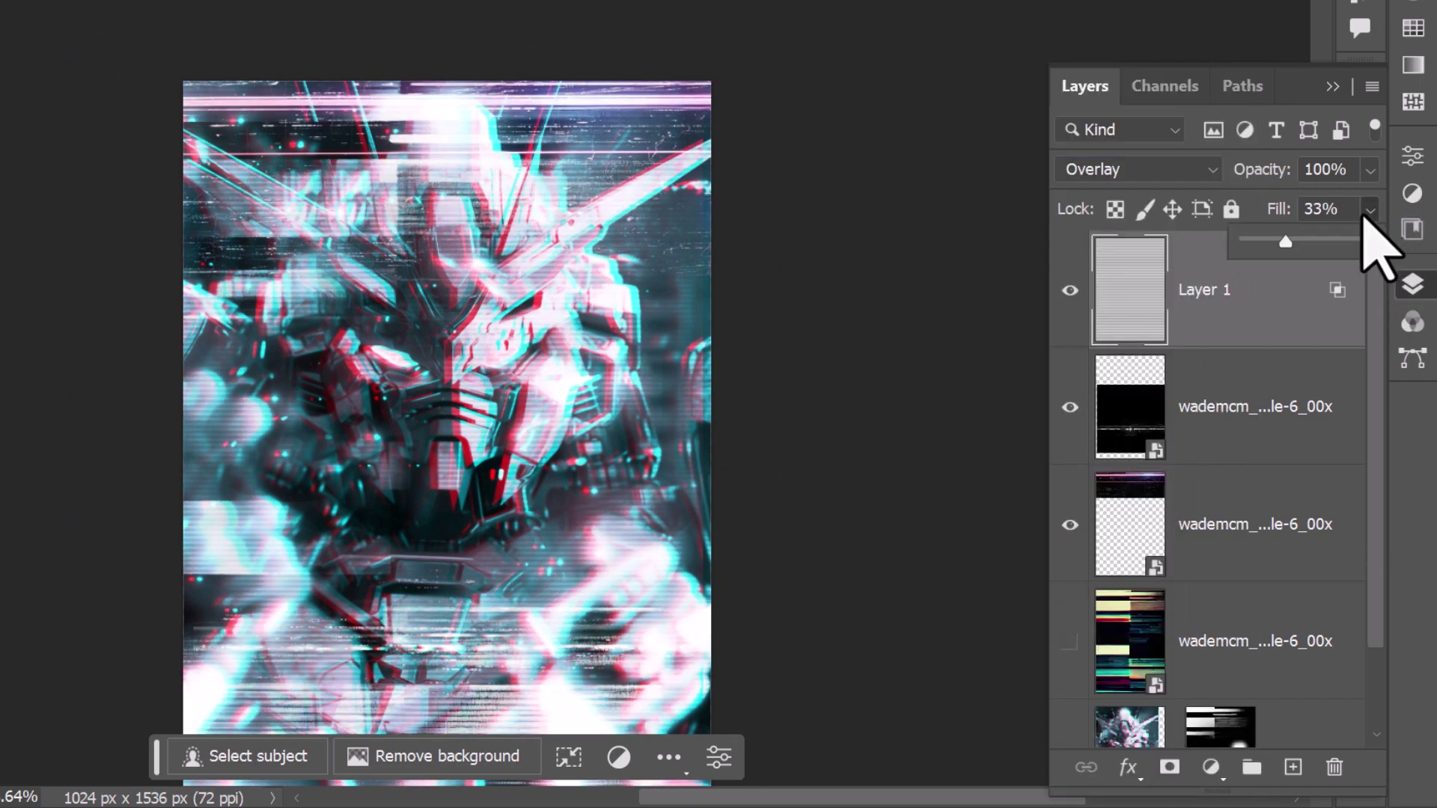
left_click_drag(1276, 241, 1278, 243)
left_click_drag(433, 331, 488, 378)
left_click_drag(731, 417, 785, 295)
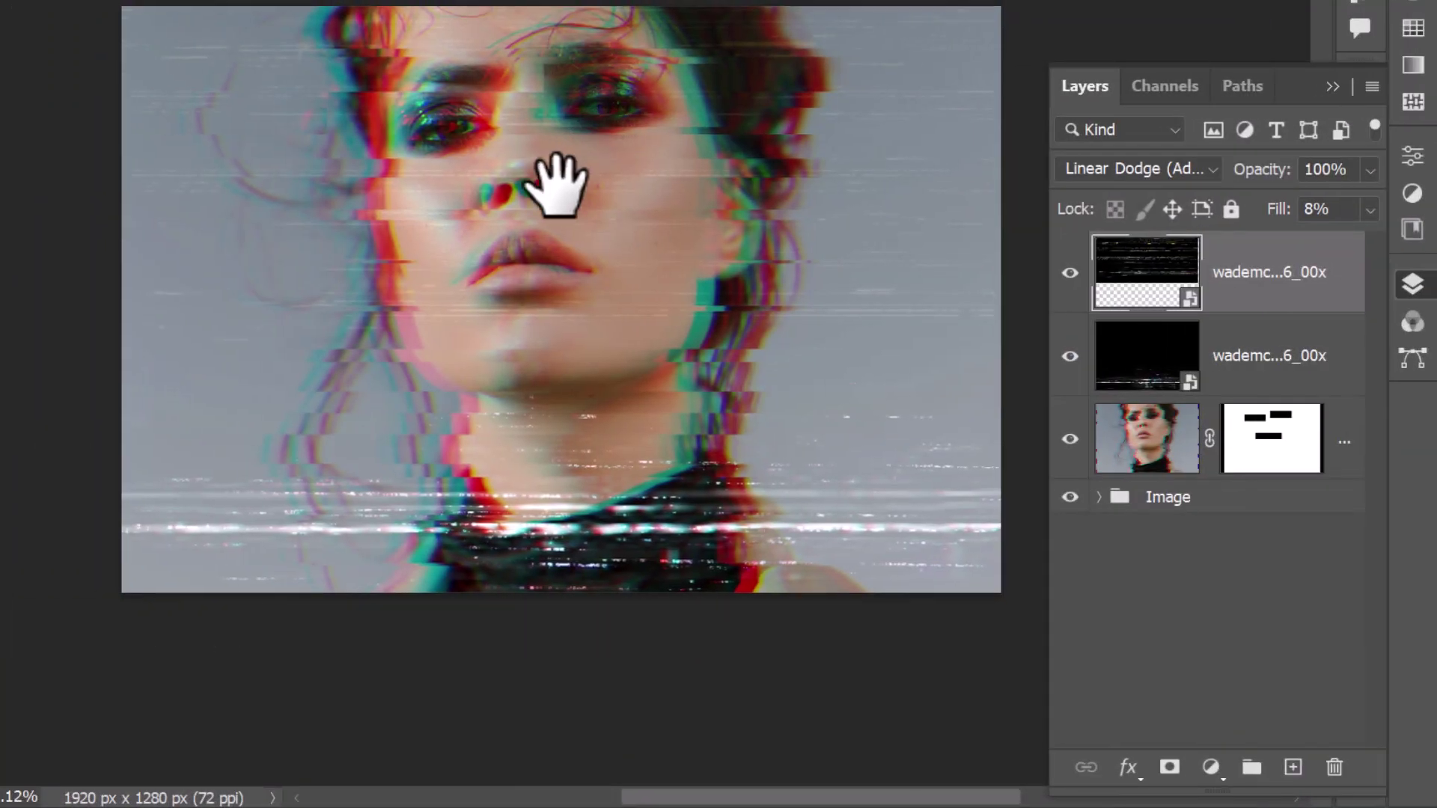
Blend the scanline Layer 1 over the woman's portrait with Overlay mode and 20% fill, and inspect the lines on her face.
left_click_drag(555, 183, 595, 280)
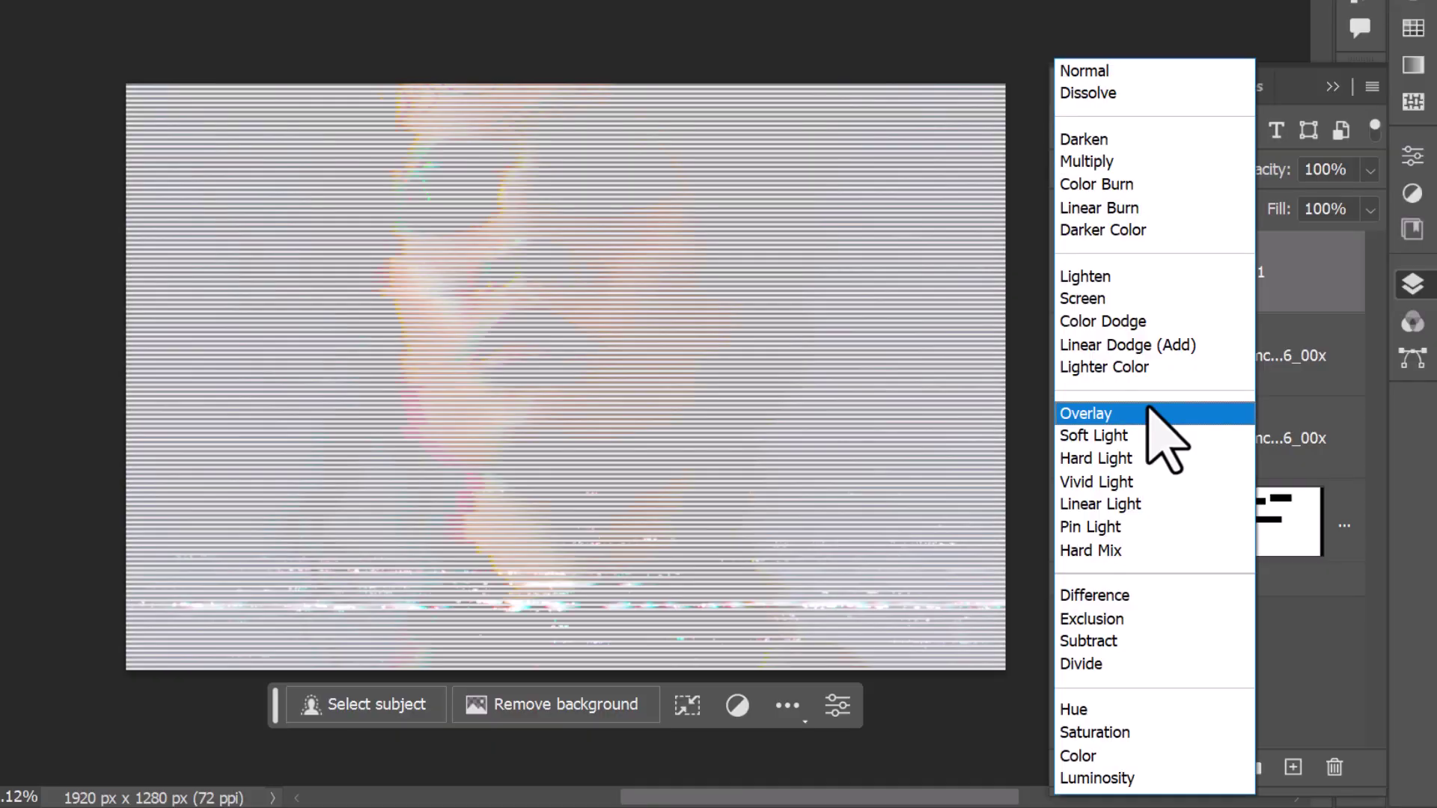
left_click(1149, 408)
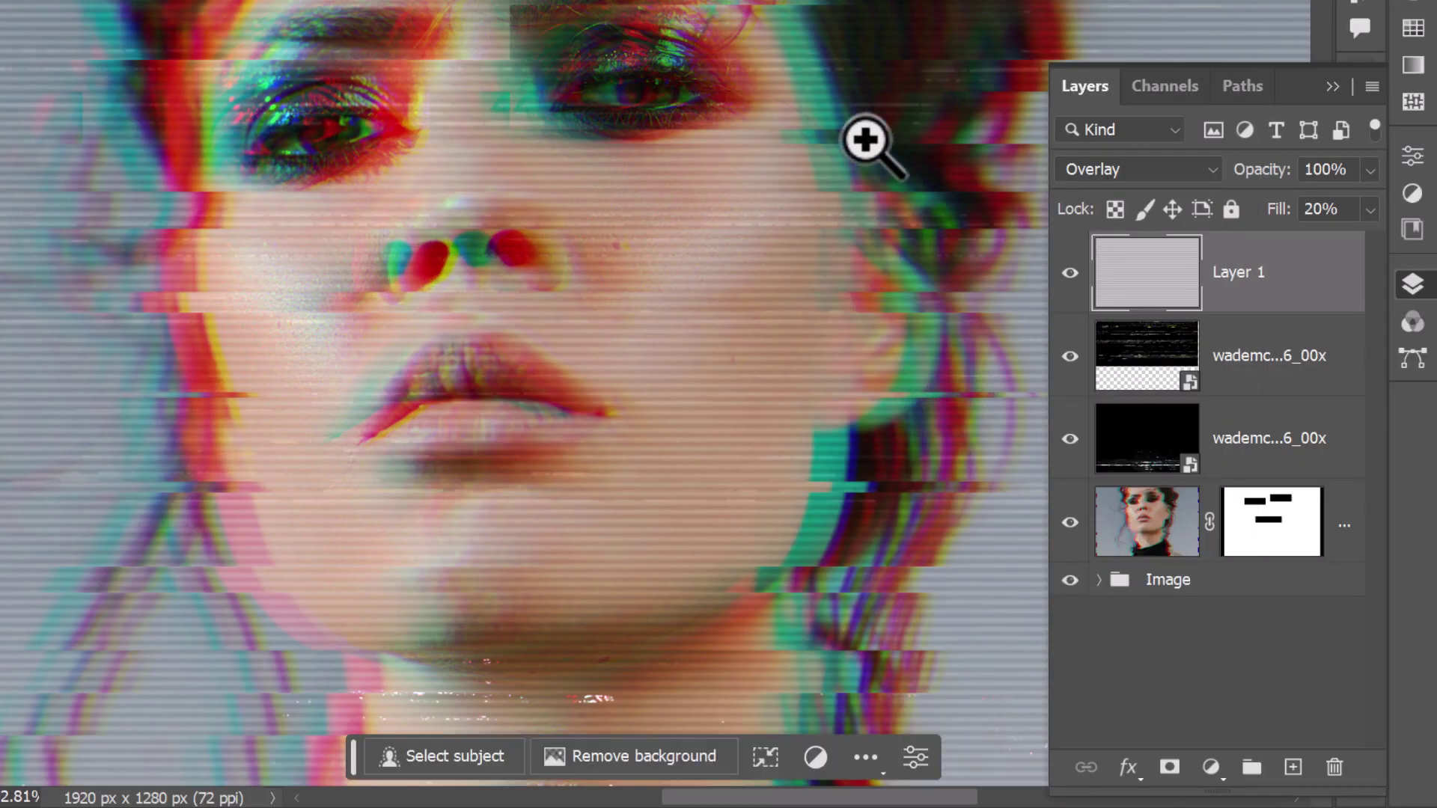
left_click_drag(760, 150, 712, 212)
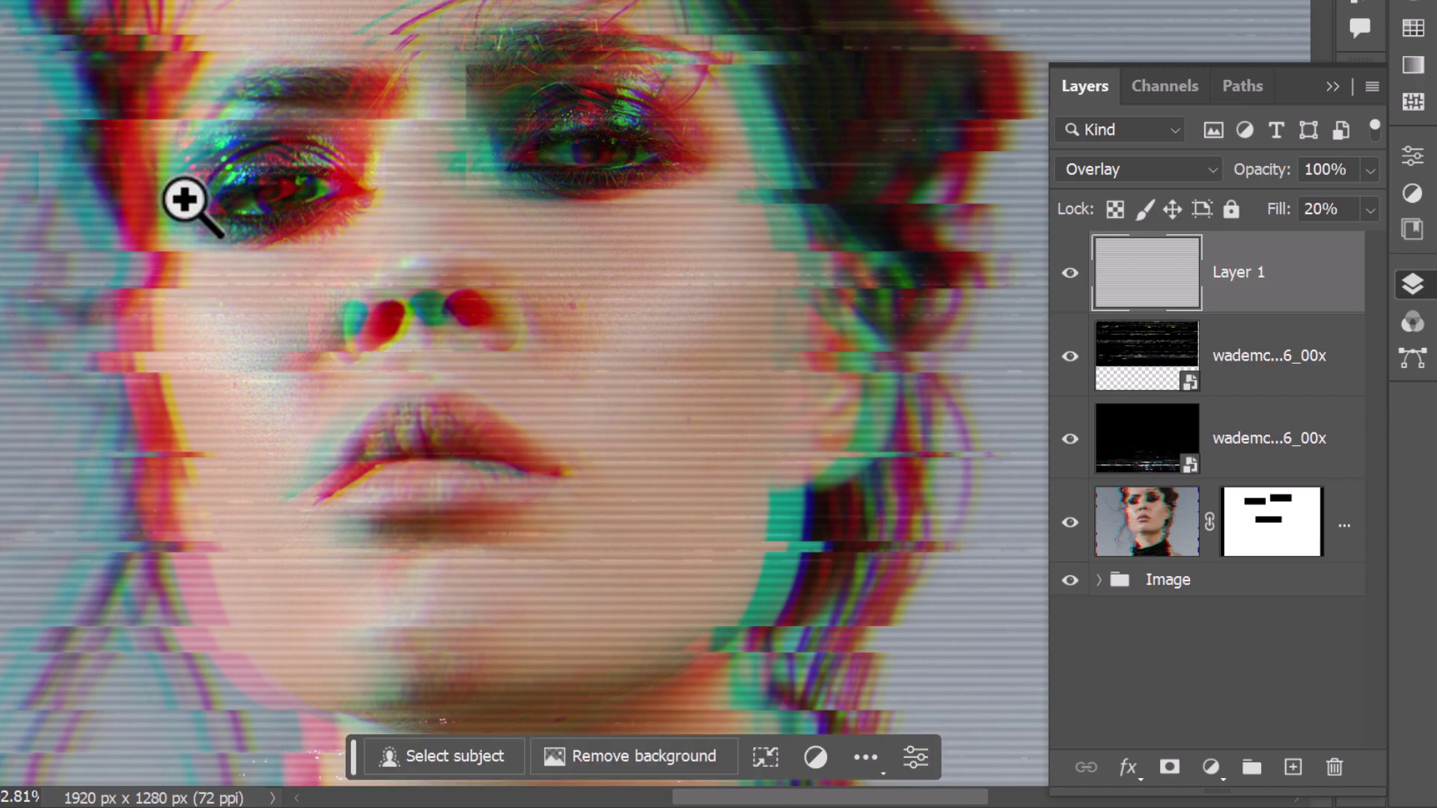